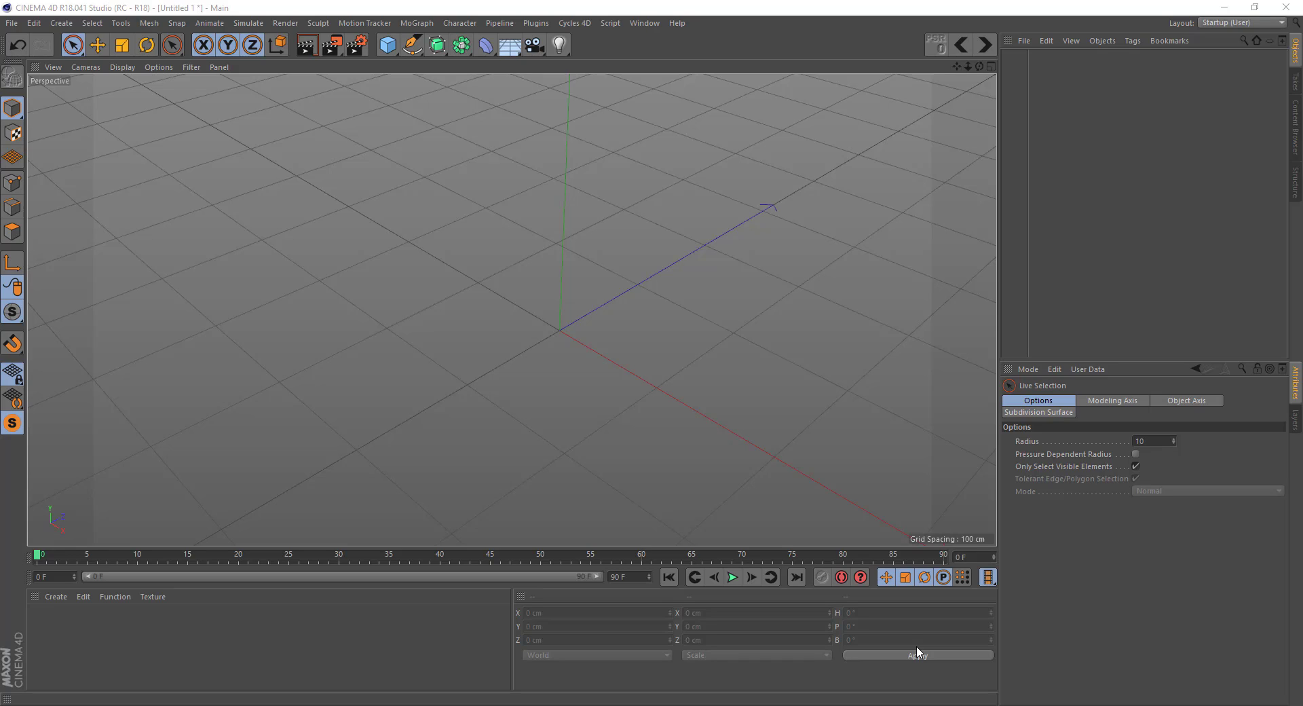
Step: Add a sphere primitive and set its segments to 40
click(387, 45)
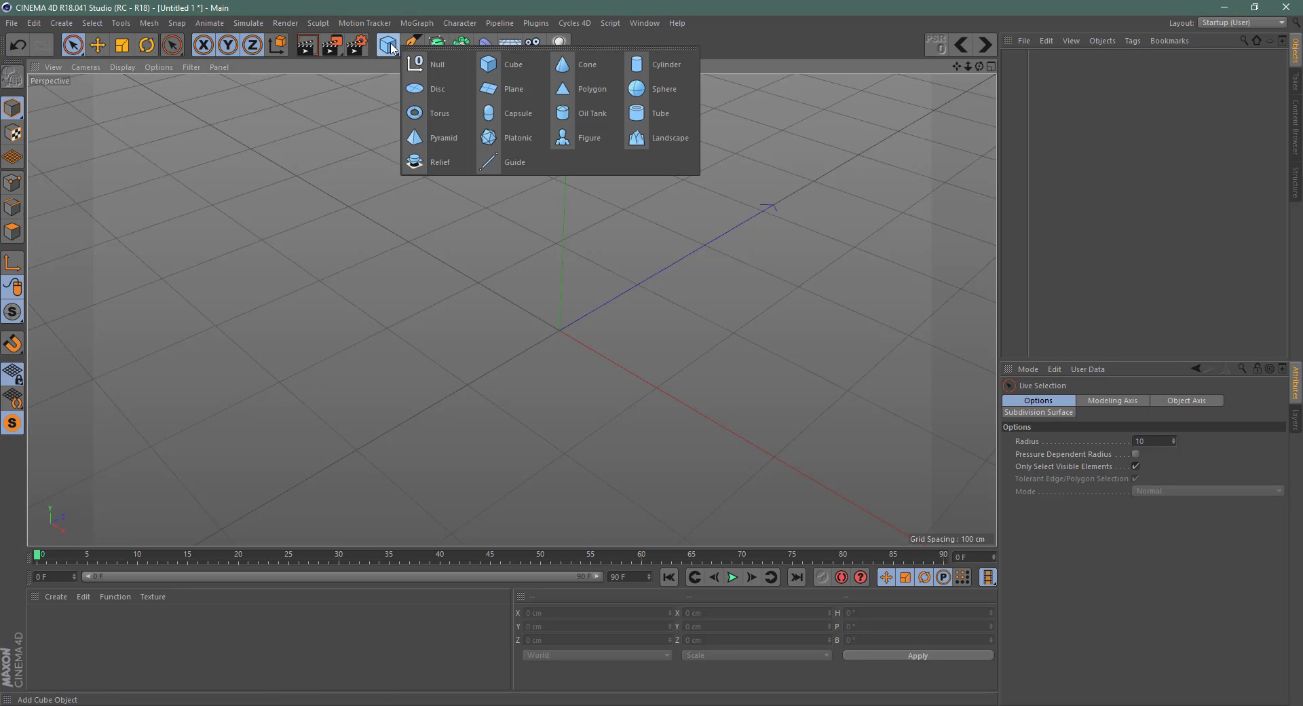
click(662, 89)
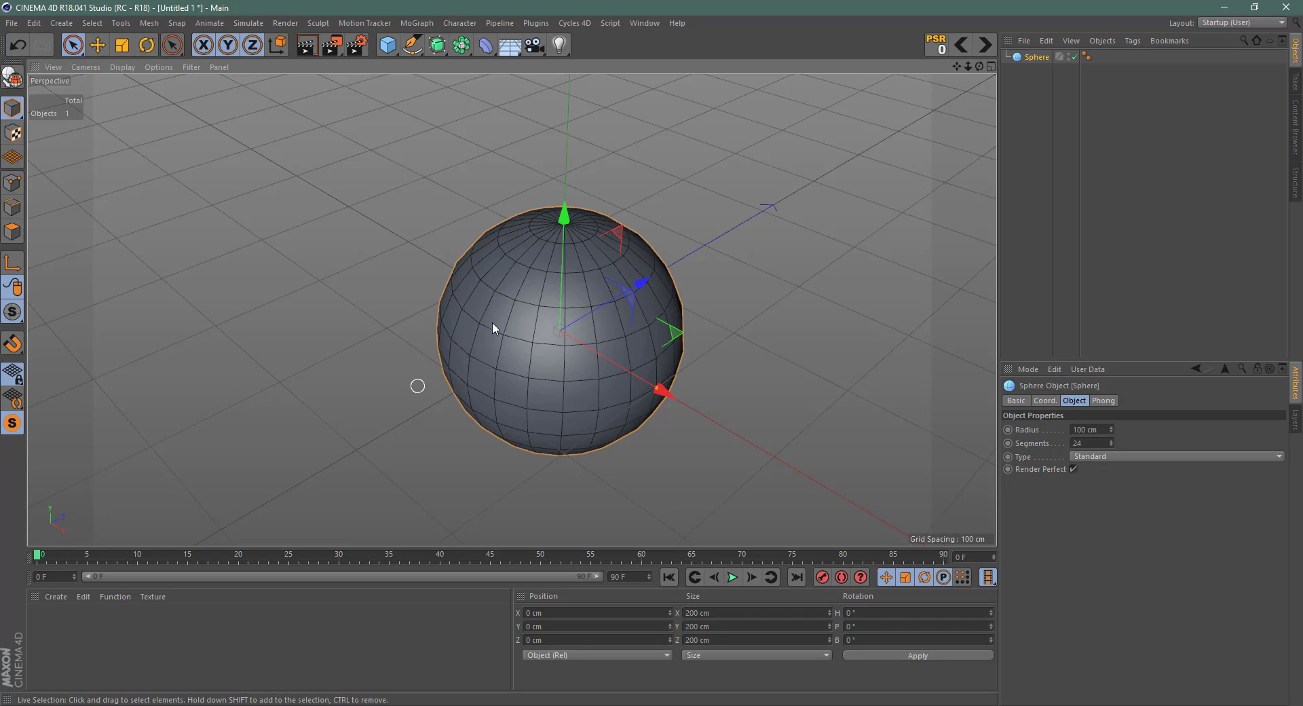
click(123, 67)
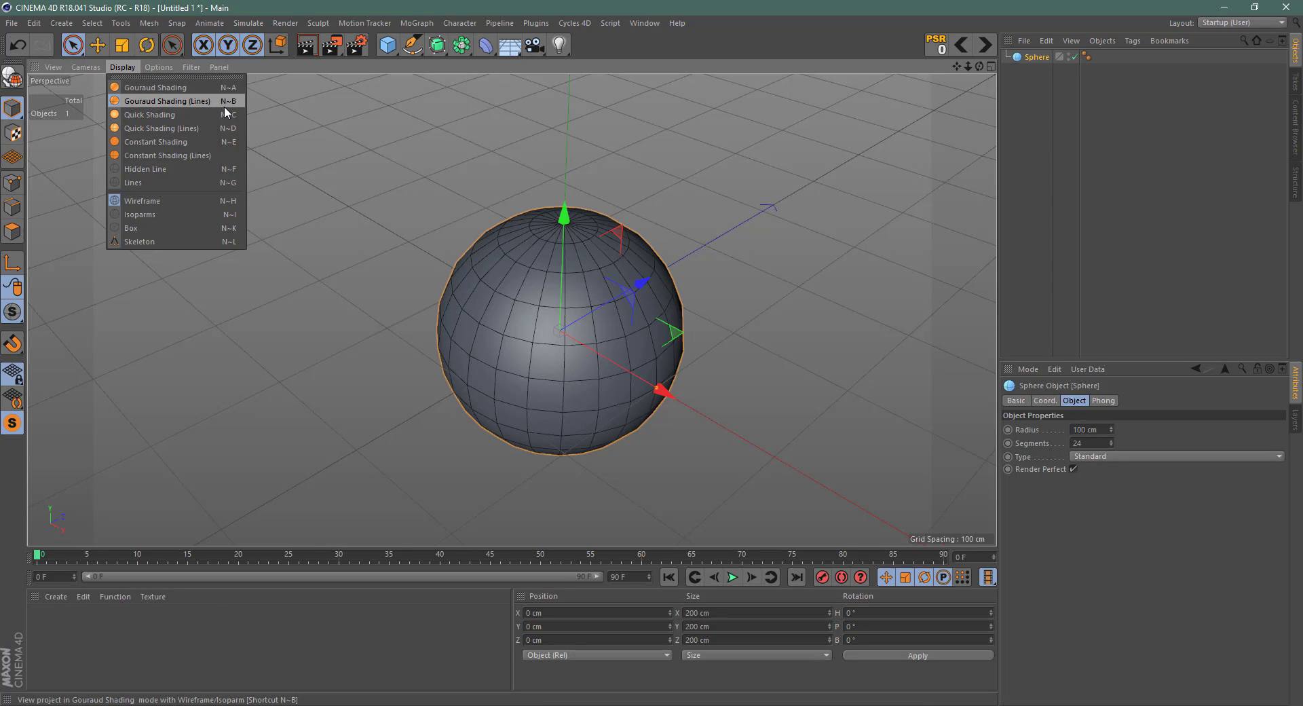
click(379, 102)
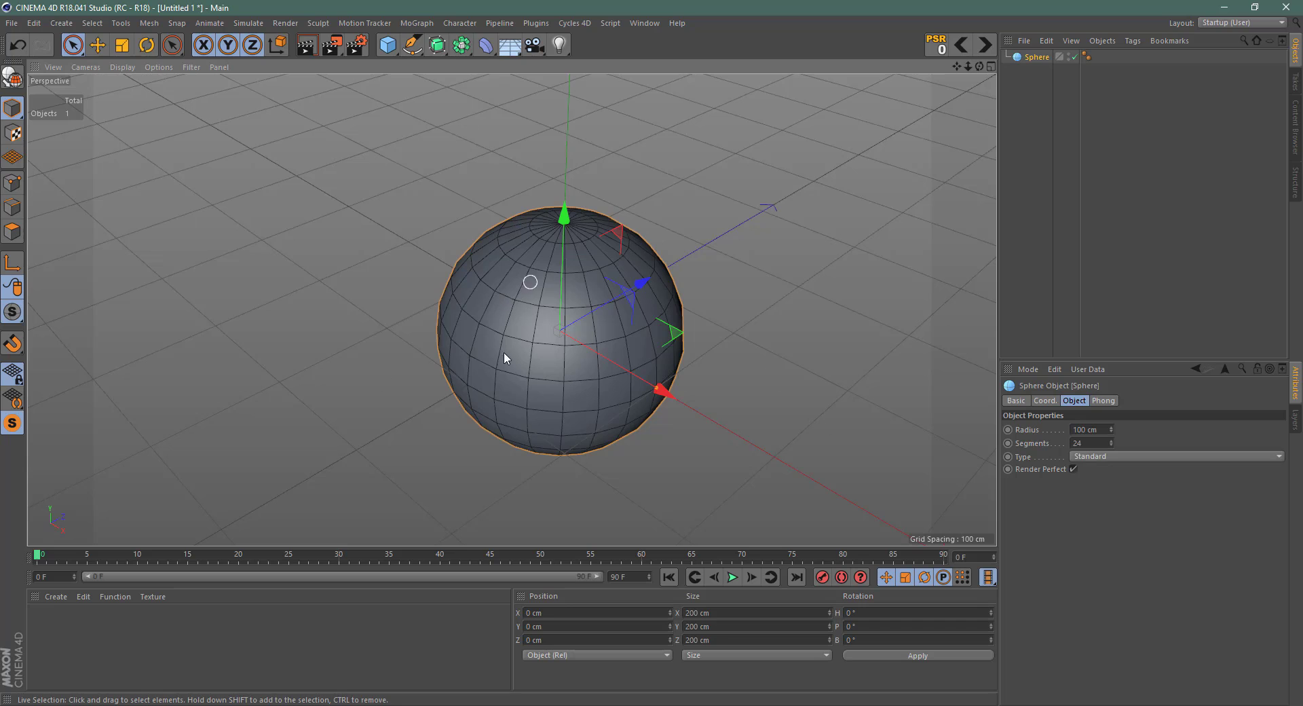
alt+drag(792, 374, 817, 310)
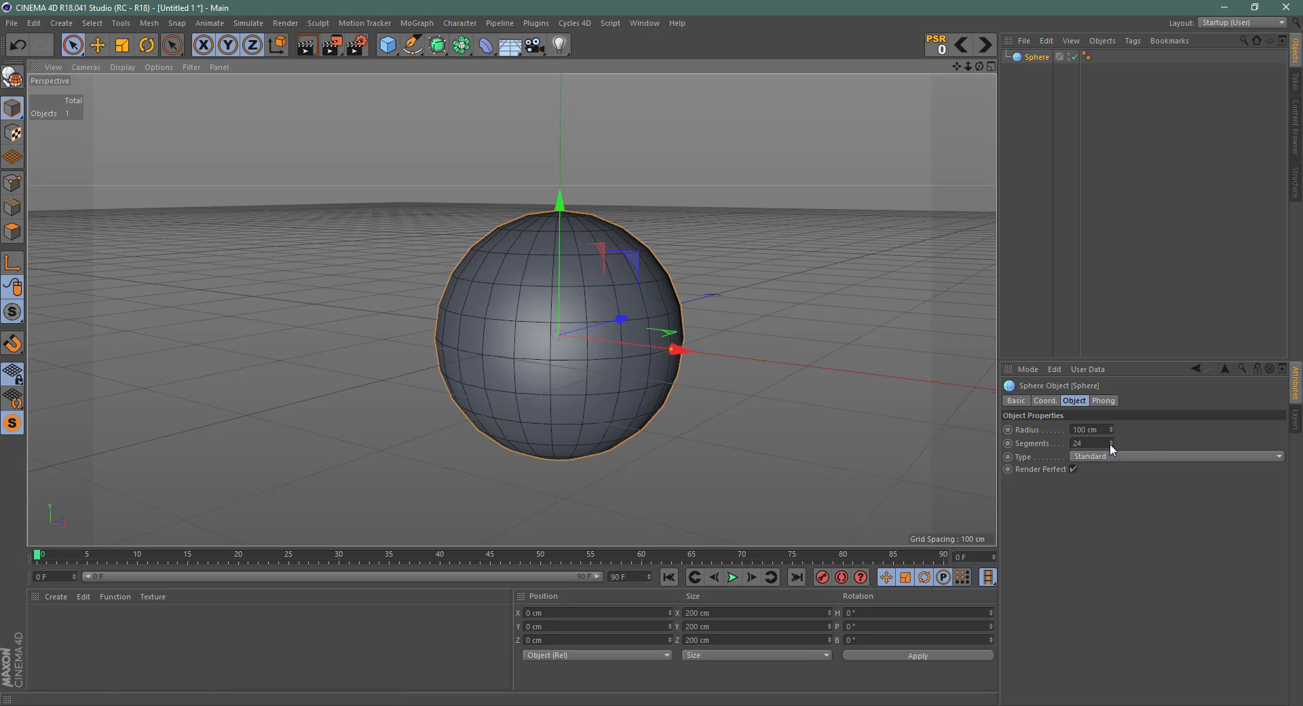
mouse_move(1112, 443)
mouse_down()
mouse_move(1132, 432)
mouse_move(1098, 443)
mouse_up()
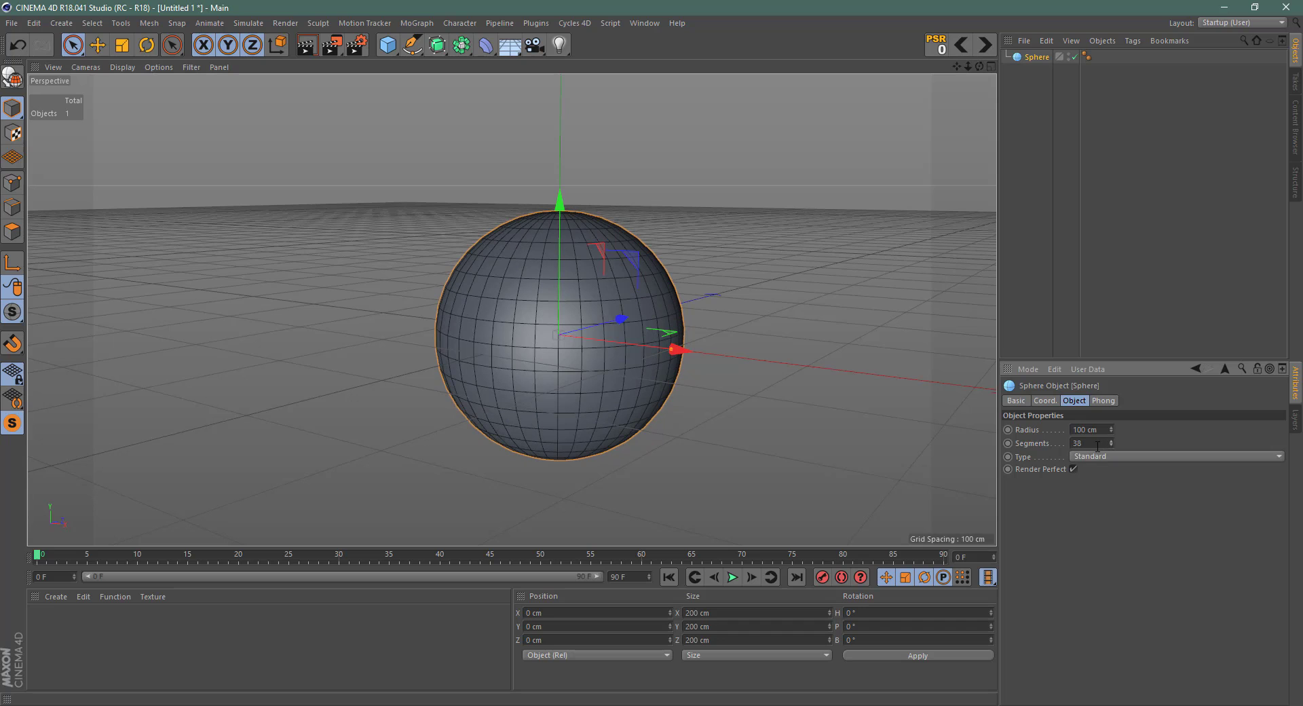
text(40)
key(Return)
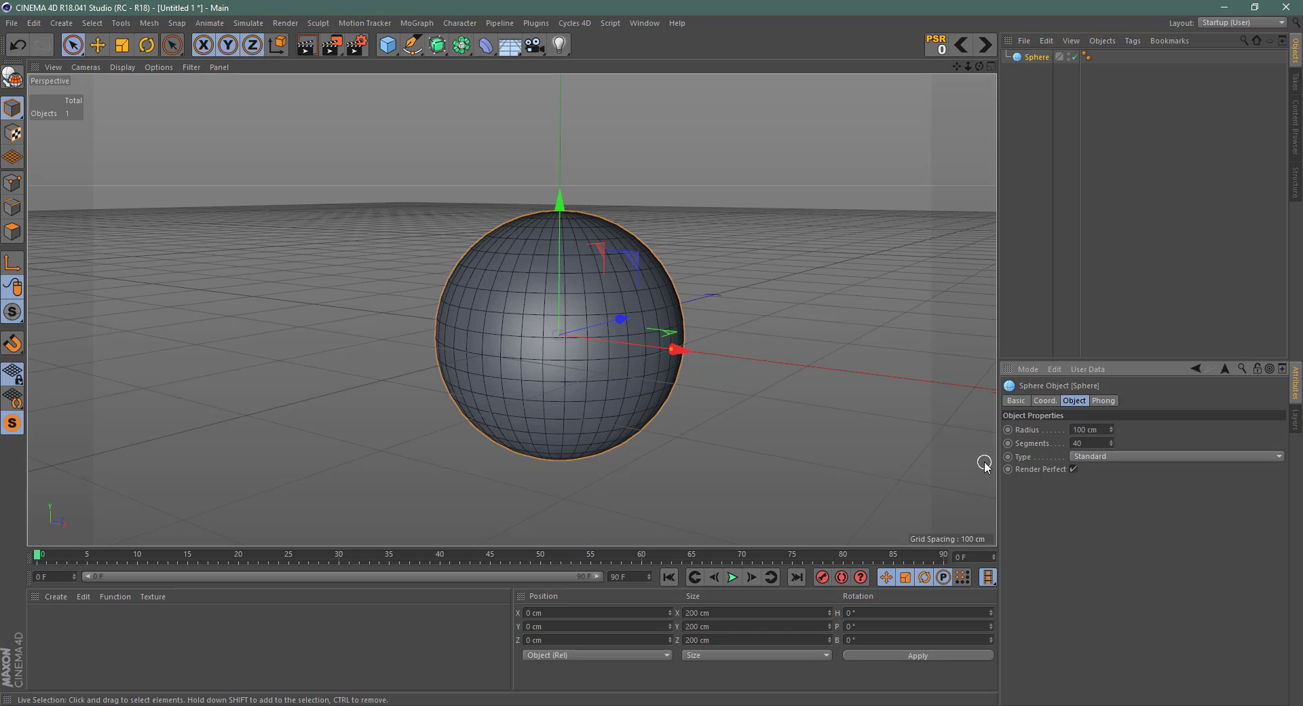
Step: Make the sphere editable and select the two polygon loops around its equator with Loop Selection
alt+drag(903, 486, 758, 440)
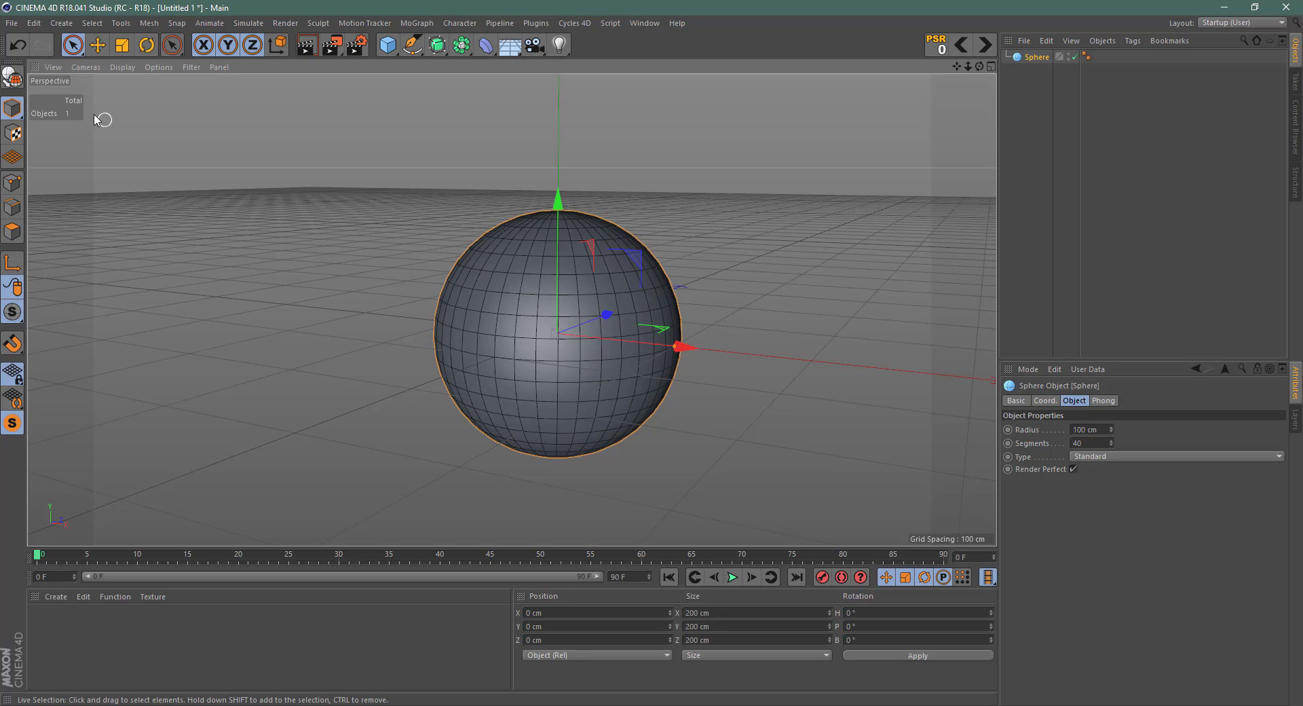
click(10, 80)
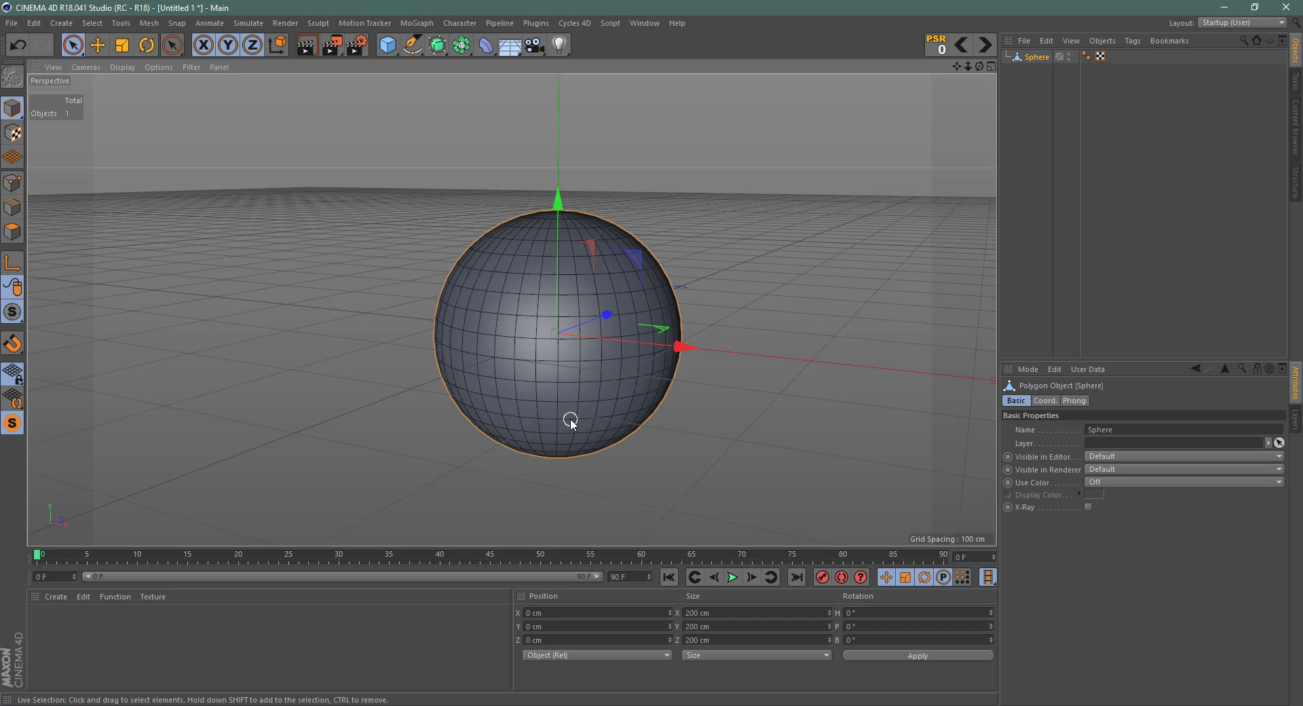
click(13, 232)
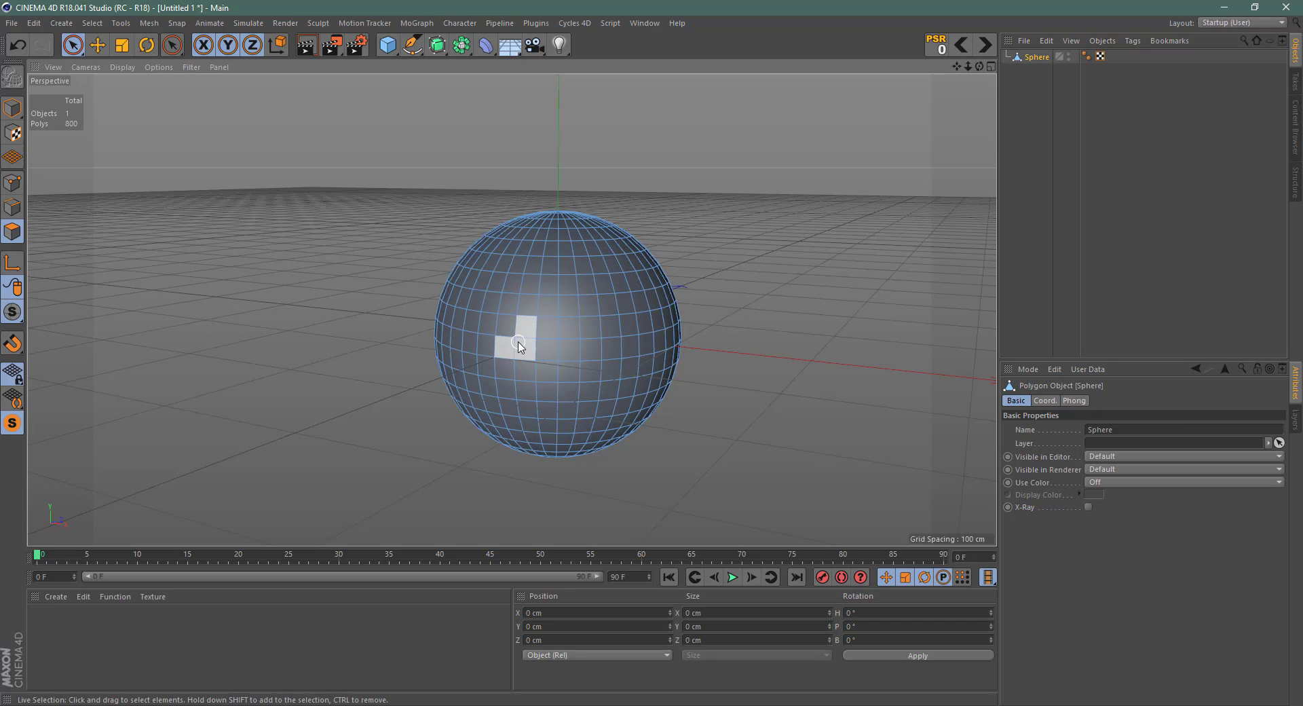
key(u)
key(l)
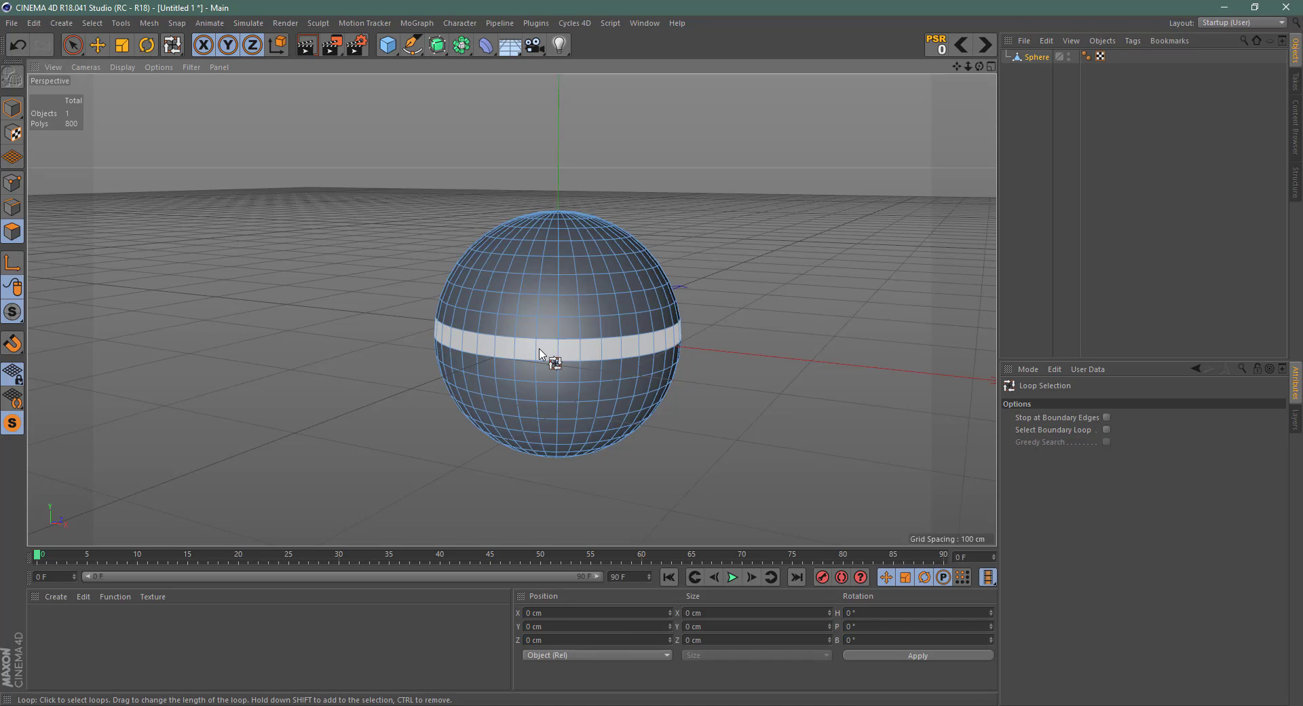
click(13, 207)
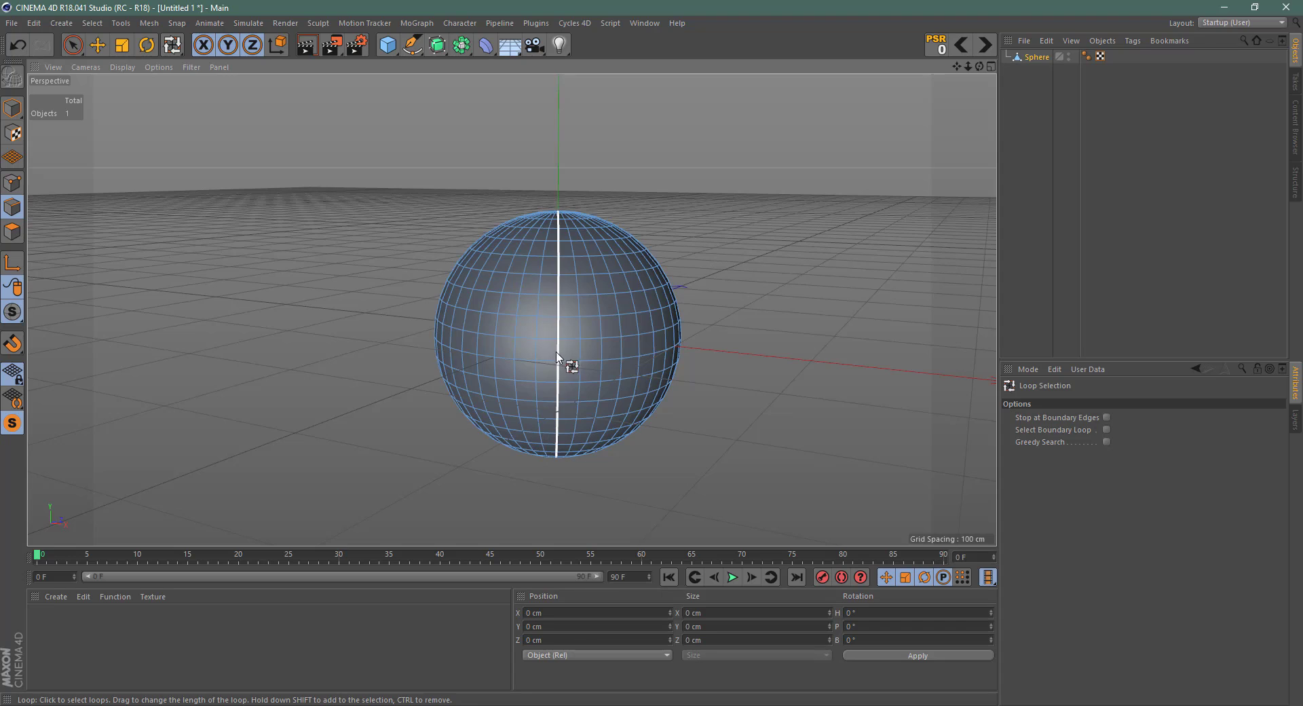
click(12, 231)
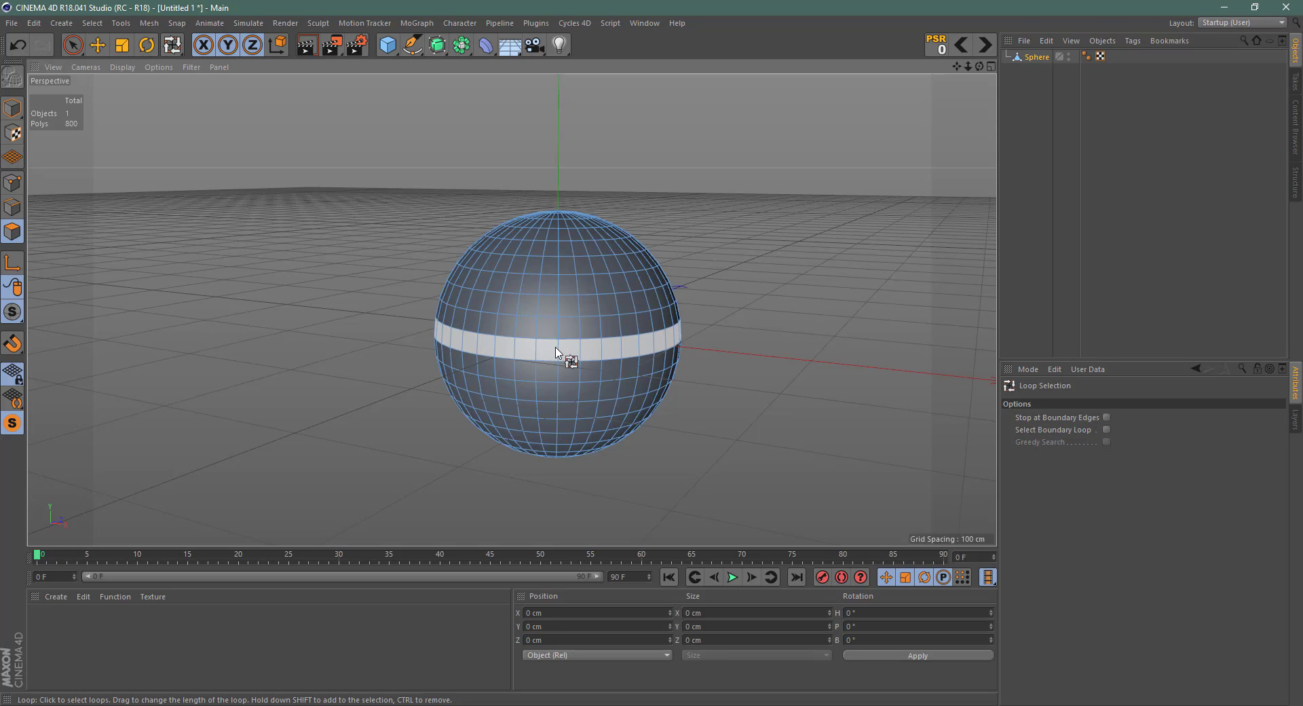
click(557, 352)
shift+click(557, 373)
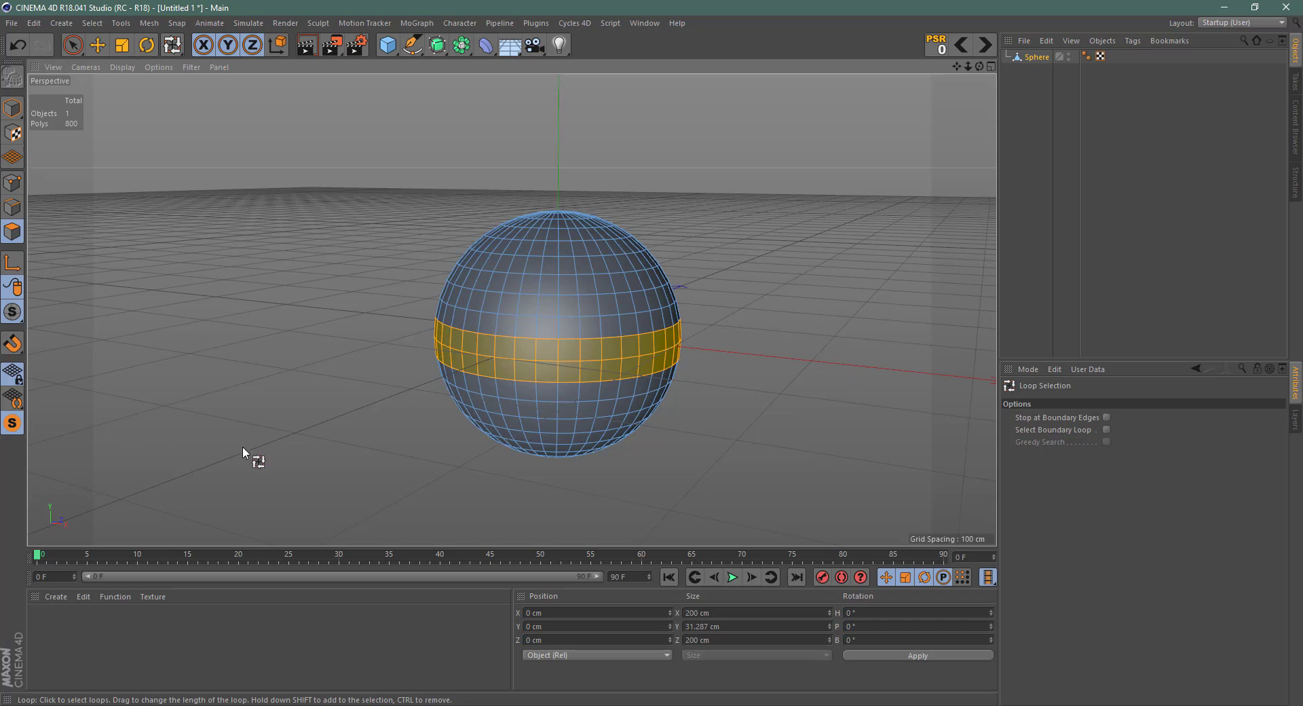
Step: Inset the selected equator band with Extrude Inner by about 1.9 cm and extrude it inward to an offset of about -2.4 cm
scroll(576, 363, up, 5)
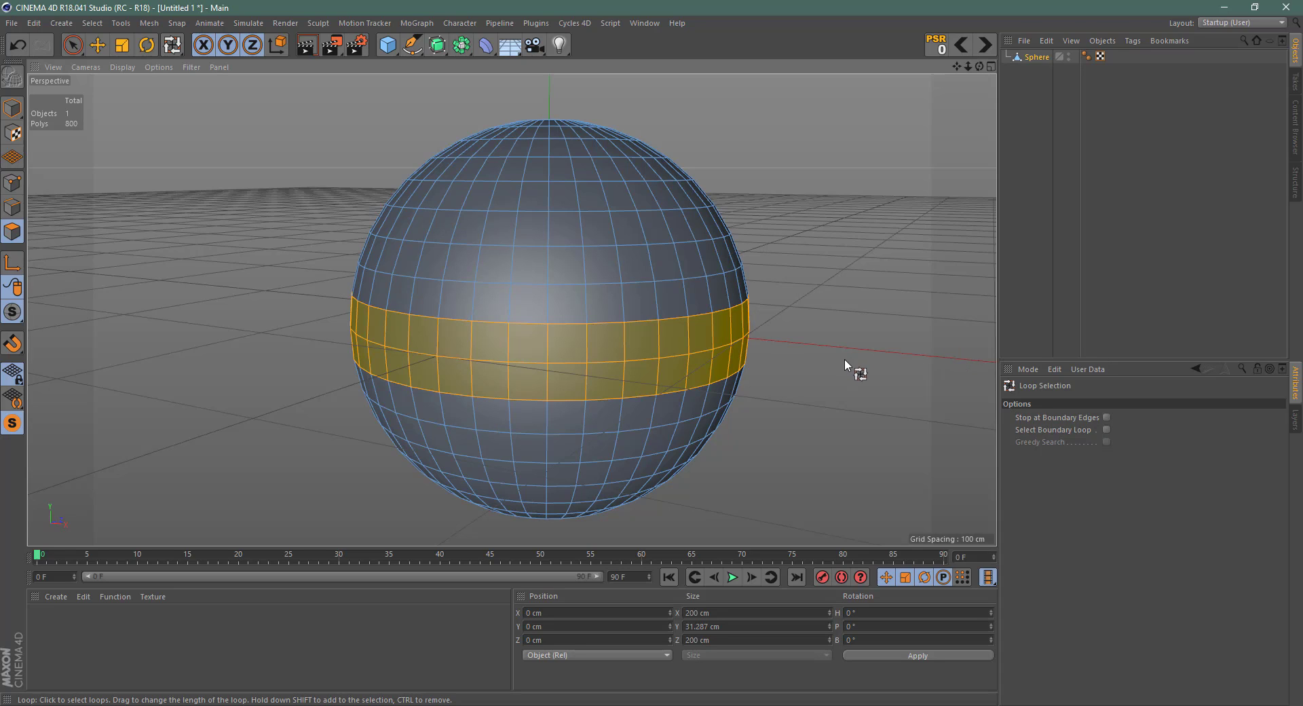
key(i)
drag(568, 370, 591, 355)
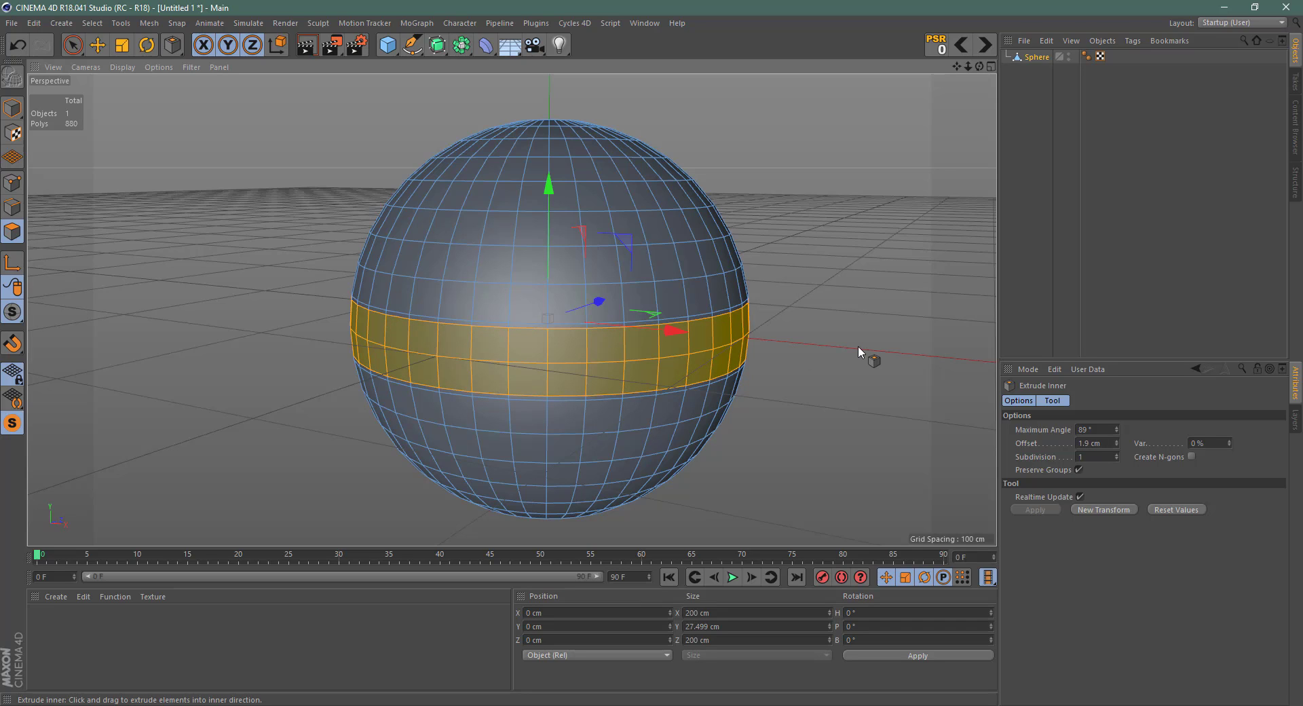
key(d)
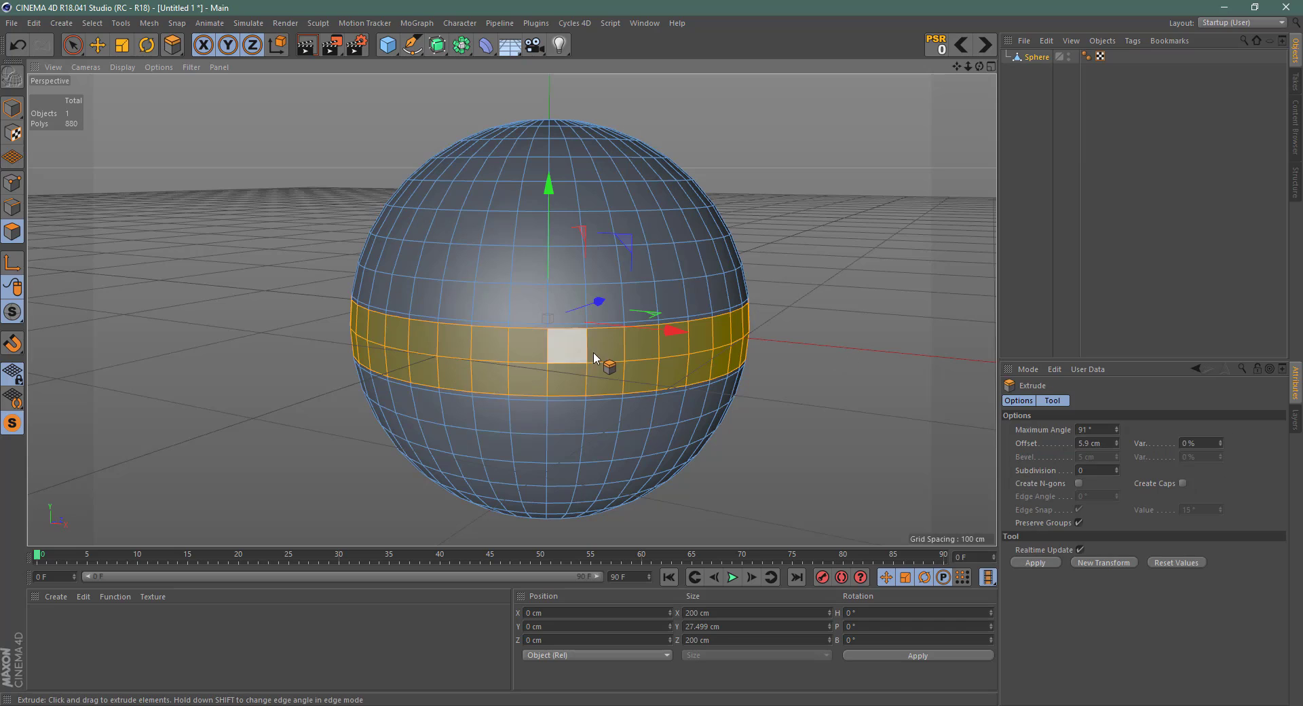
drag(590, 354, 566, 356)
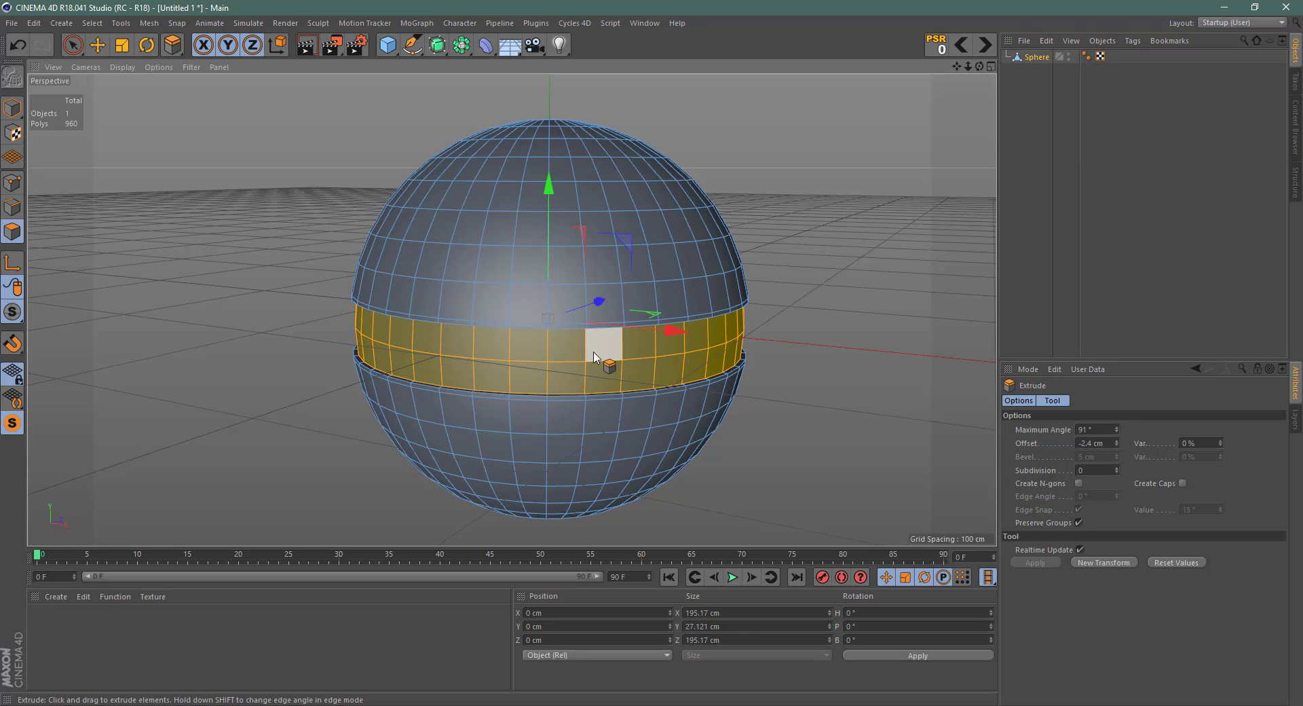
Step: Inset the recessed band again and extrude it outward by about 3.9 cm
key(i)
drag(632, 358, 661, 350)
key(d)
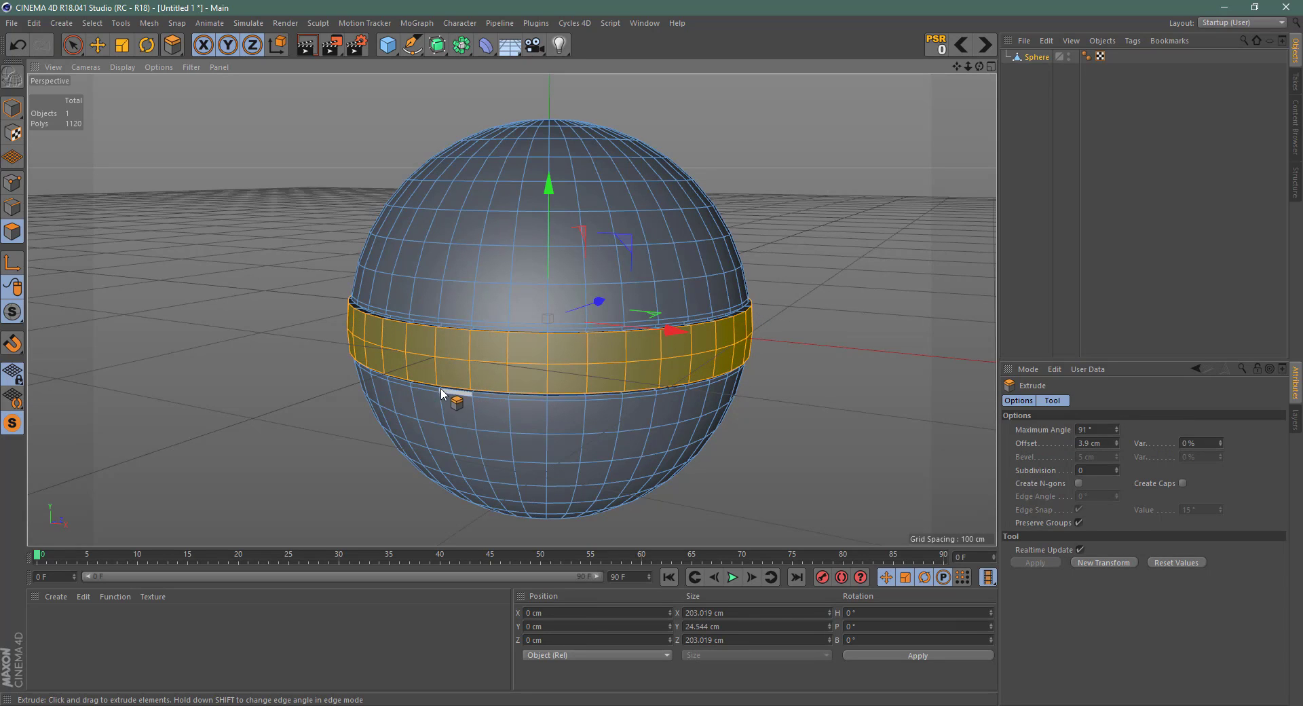
Step: Return to Model mode, set the viewport display to Gouraud Shading without lines, and inspect the grooves along the raised band
click(13, 108)
click(119, 68)
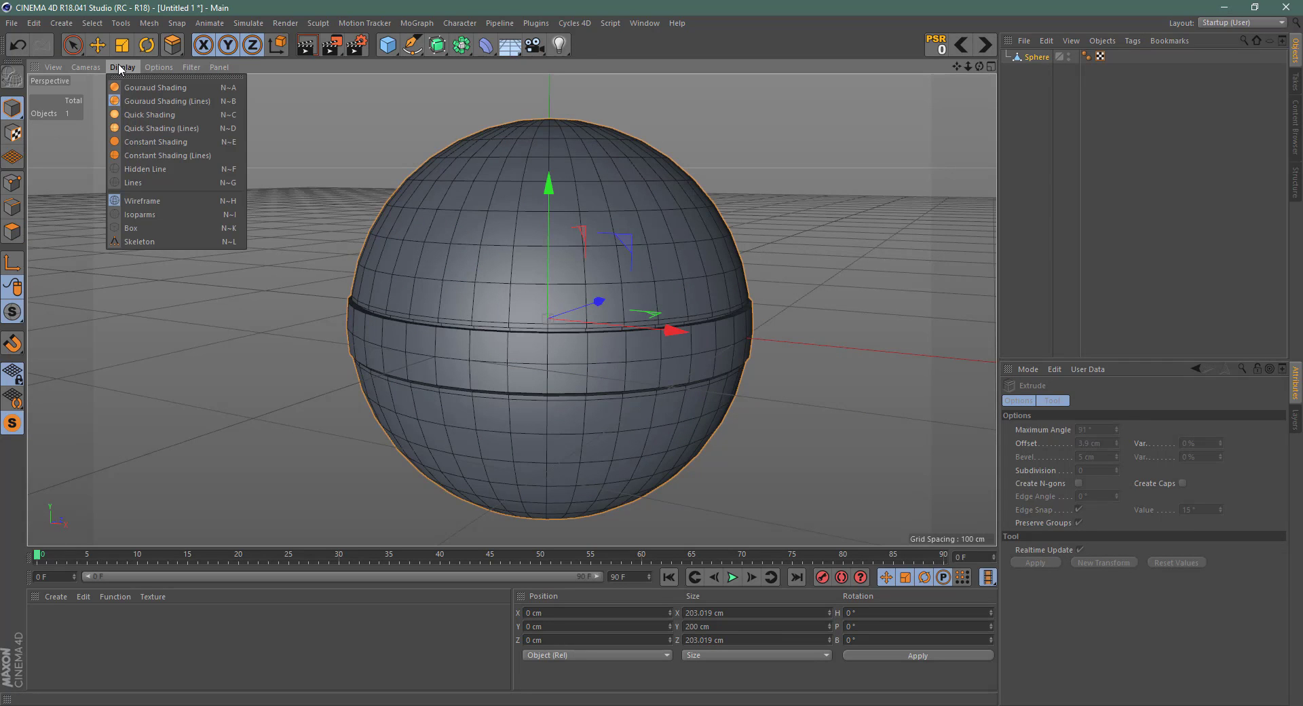
click(149, 85)
alt+drag(365, 275, 794, 344)
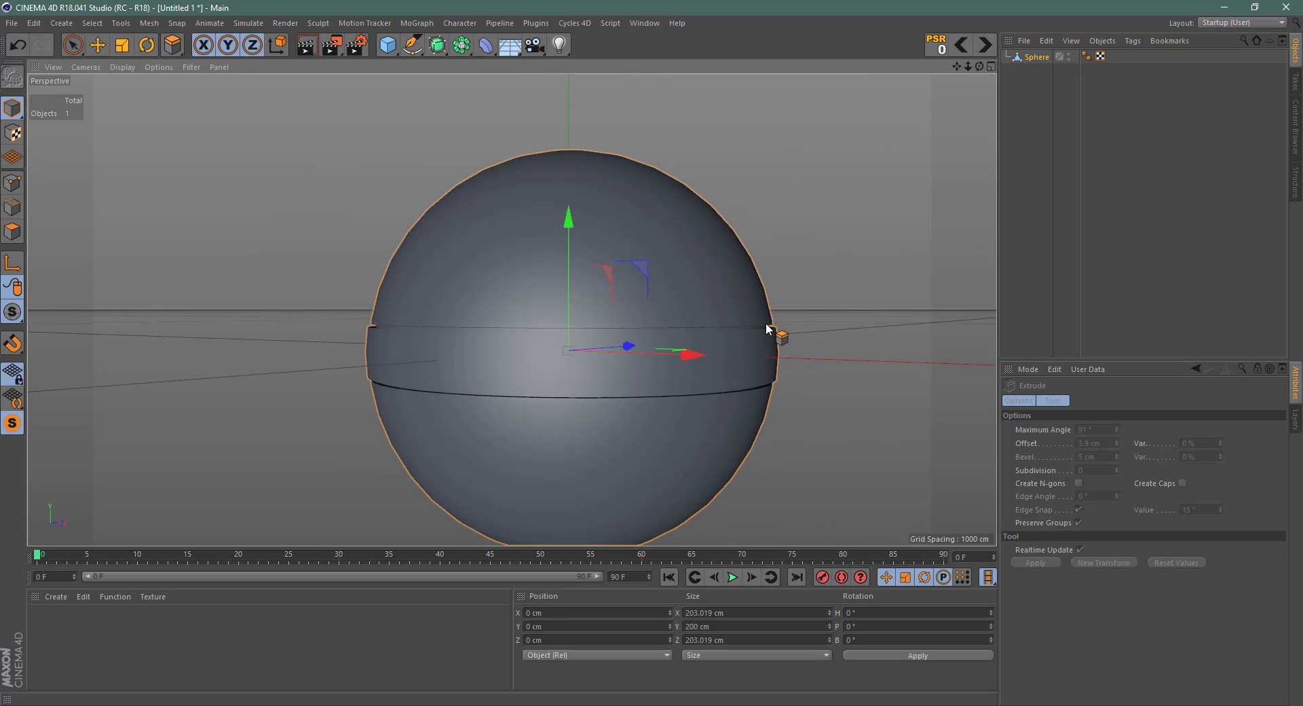
scroll(771, 329, up, 5)
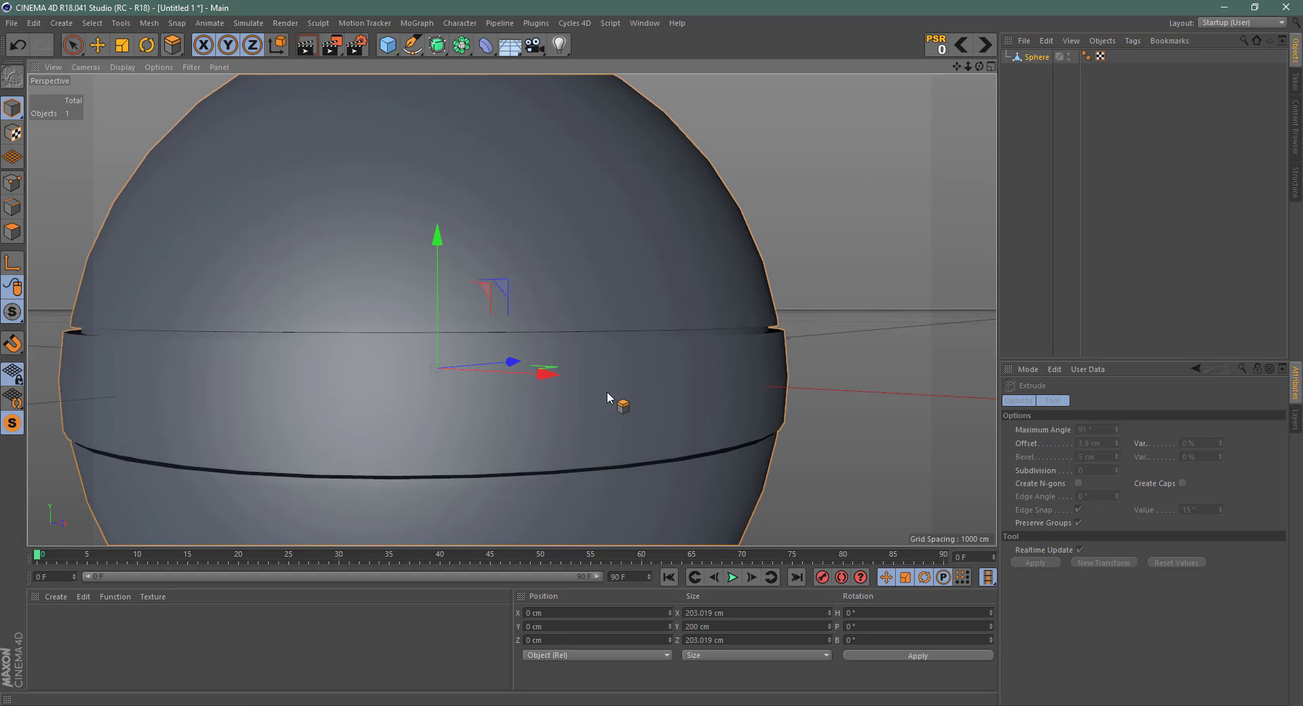
alt+drag(643, 389, 814, 340)
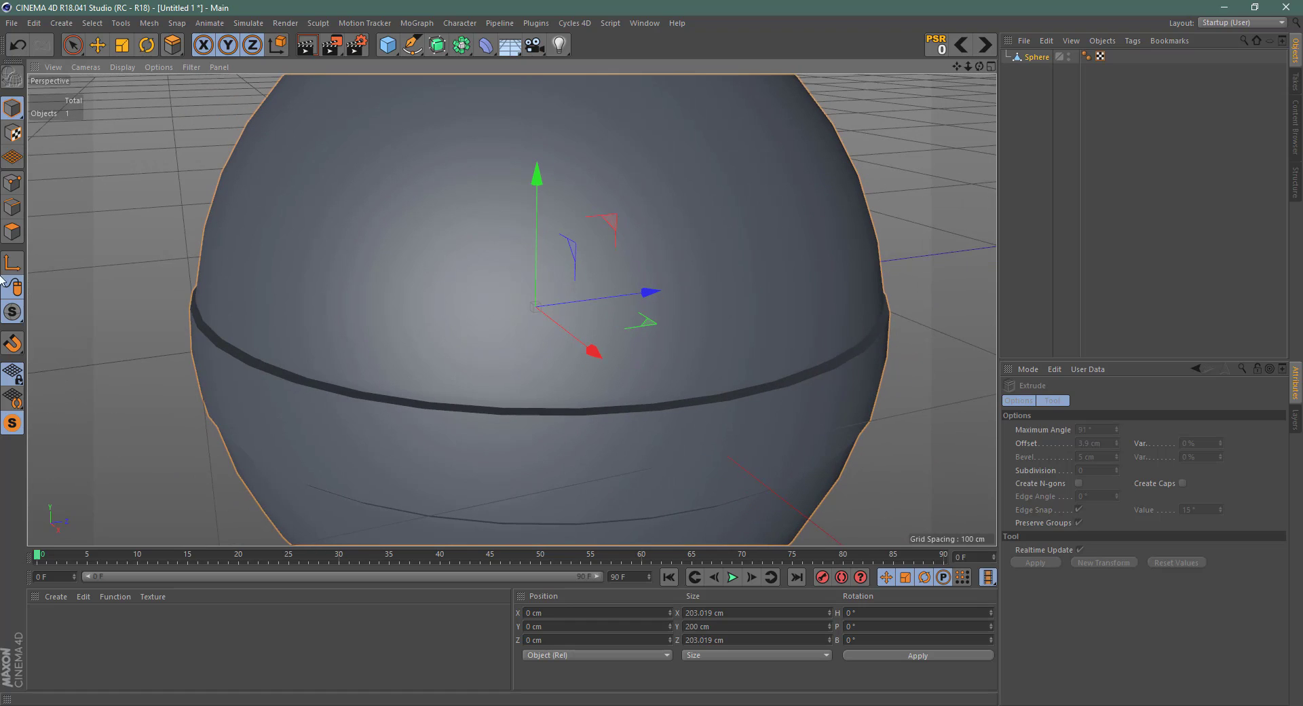
Step: In polygon mode, add the narrow side loops along the raised band's lower and upper edges to the band selection
click(14, 234)
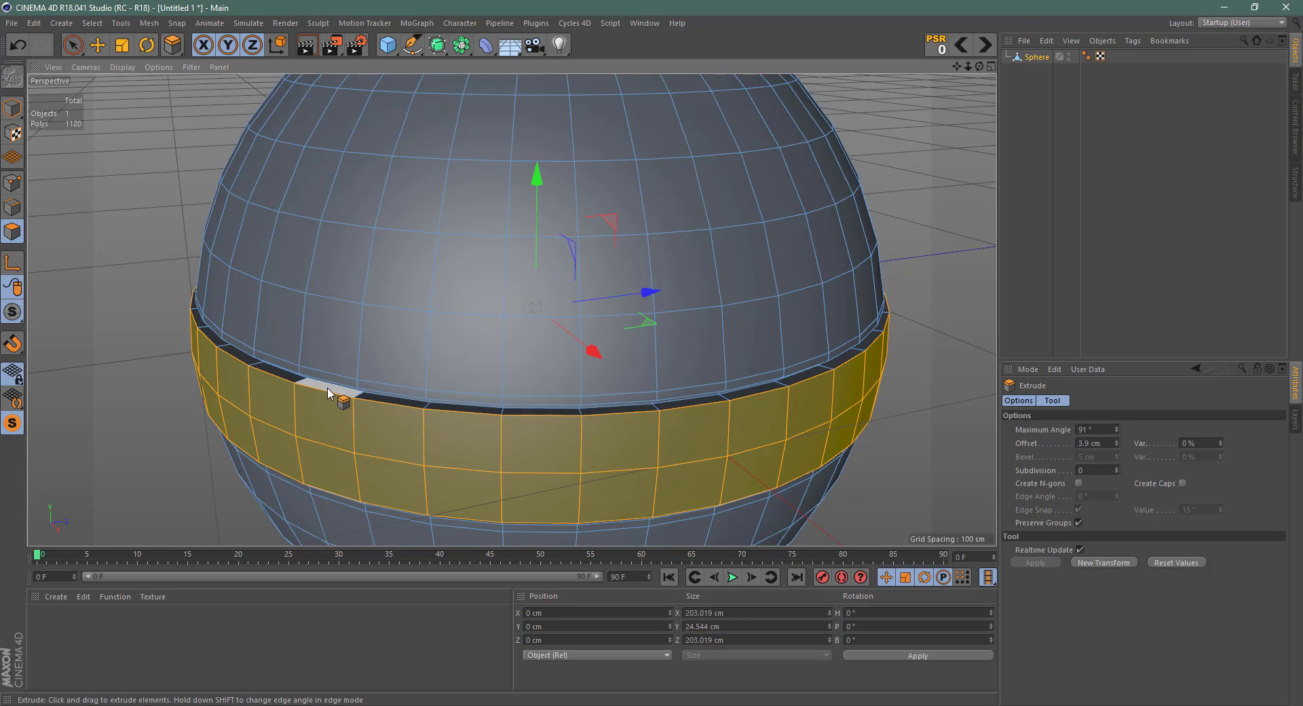
alt+drag(107, 415, 299, 327)
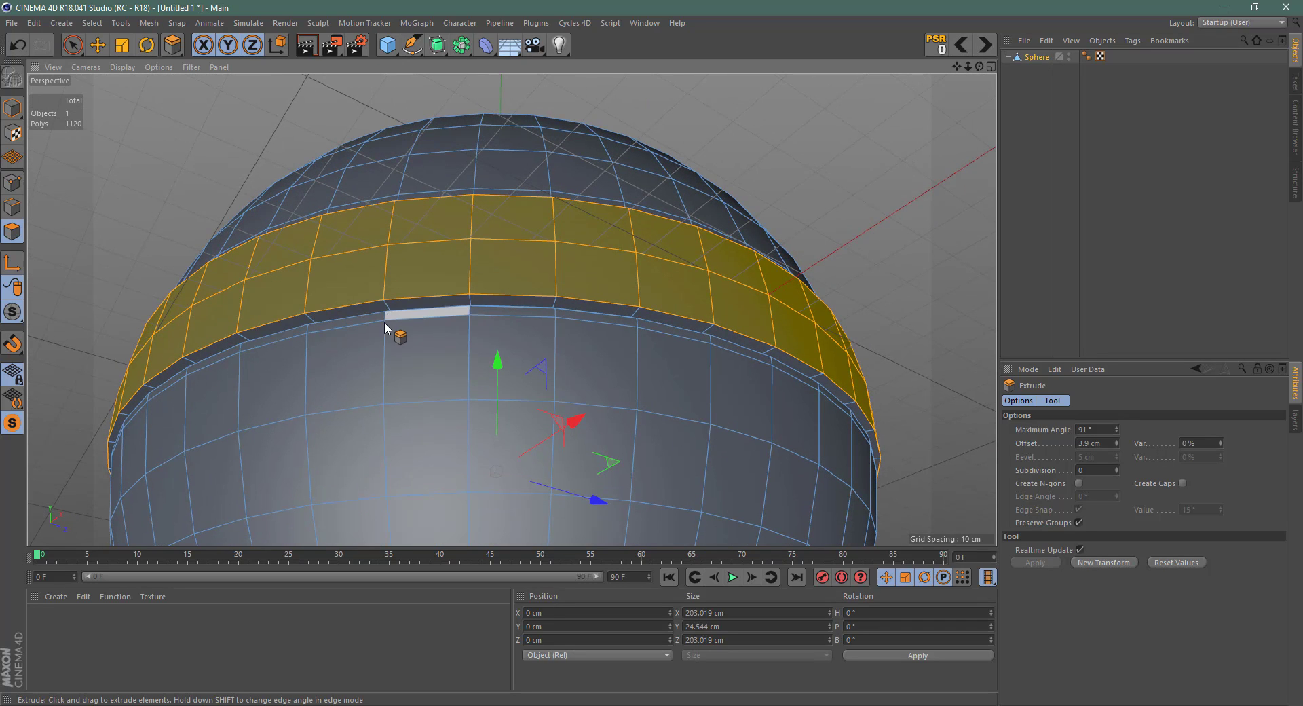
key(u)
key(l)
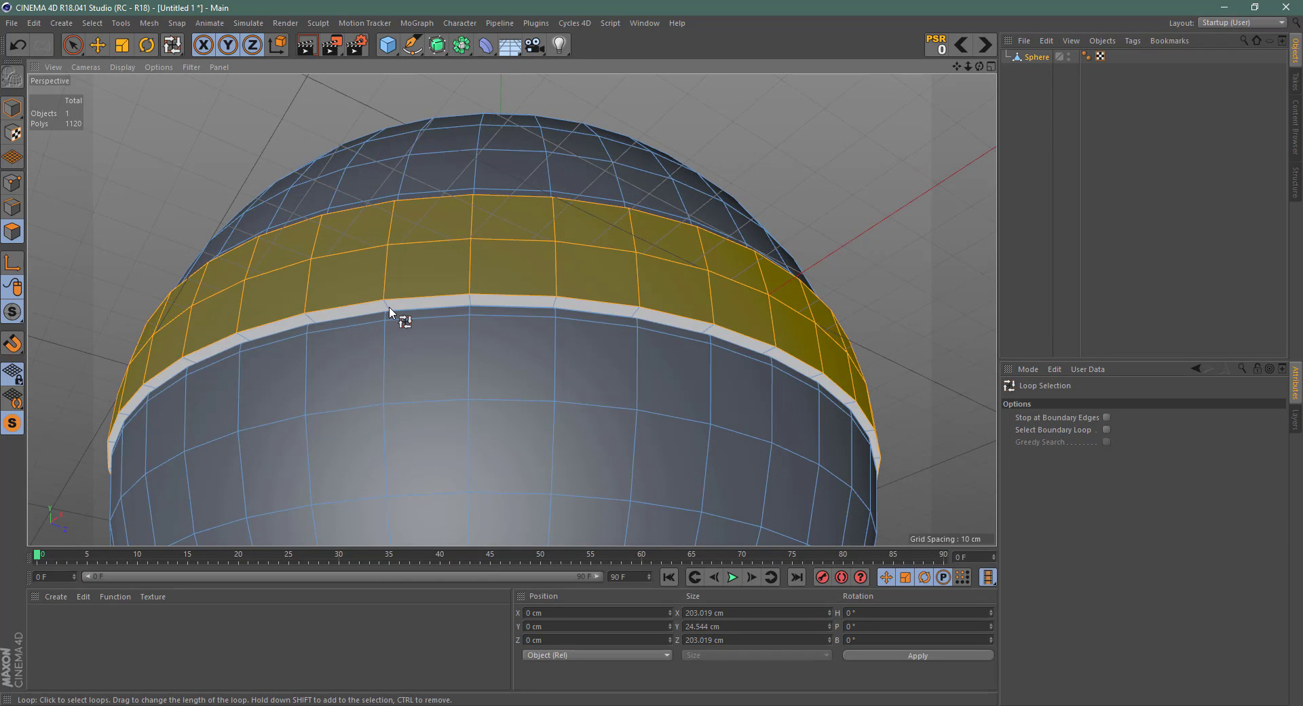
shift+click(389, 311)
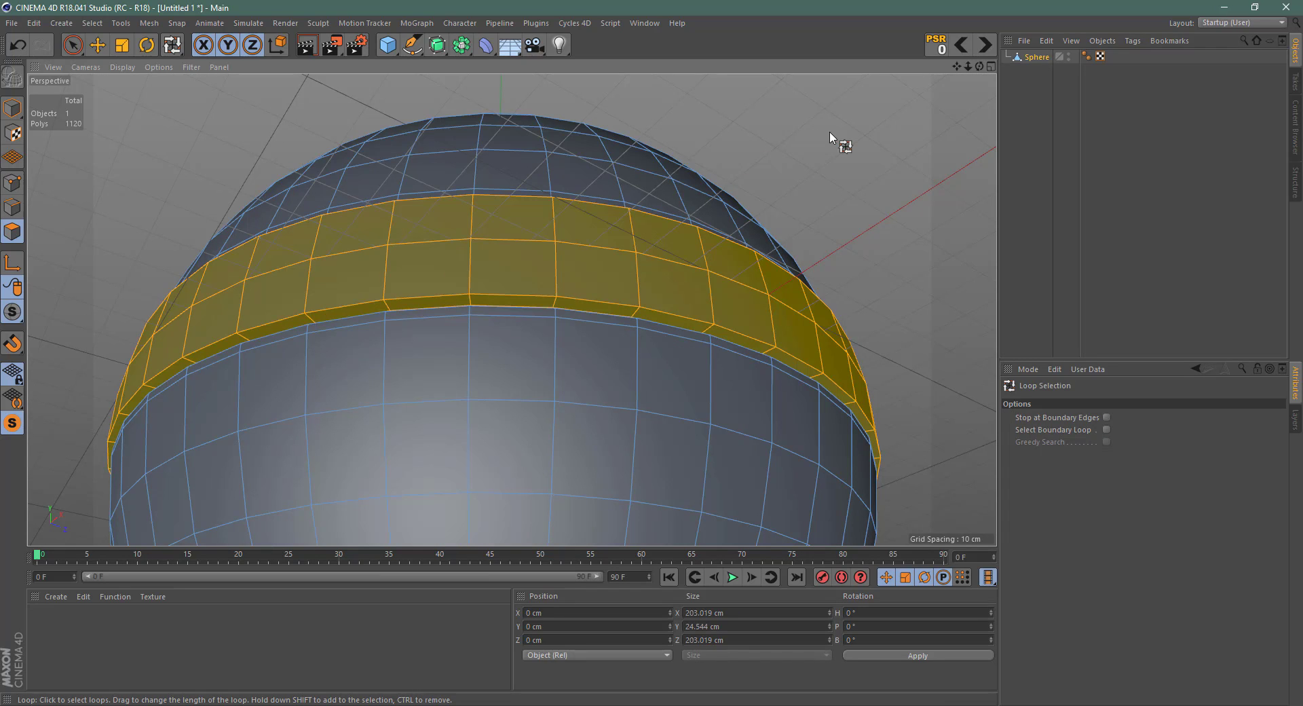
alt+drag(843, 136, 829, 238)
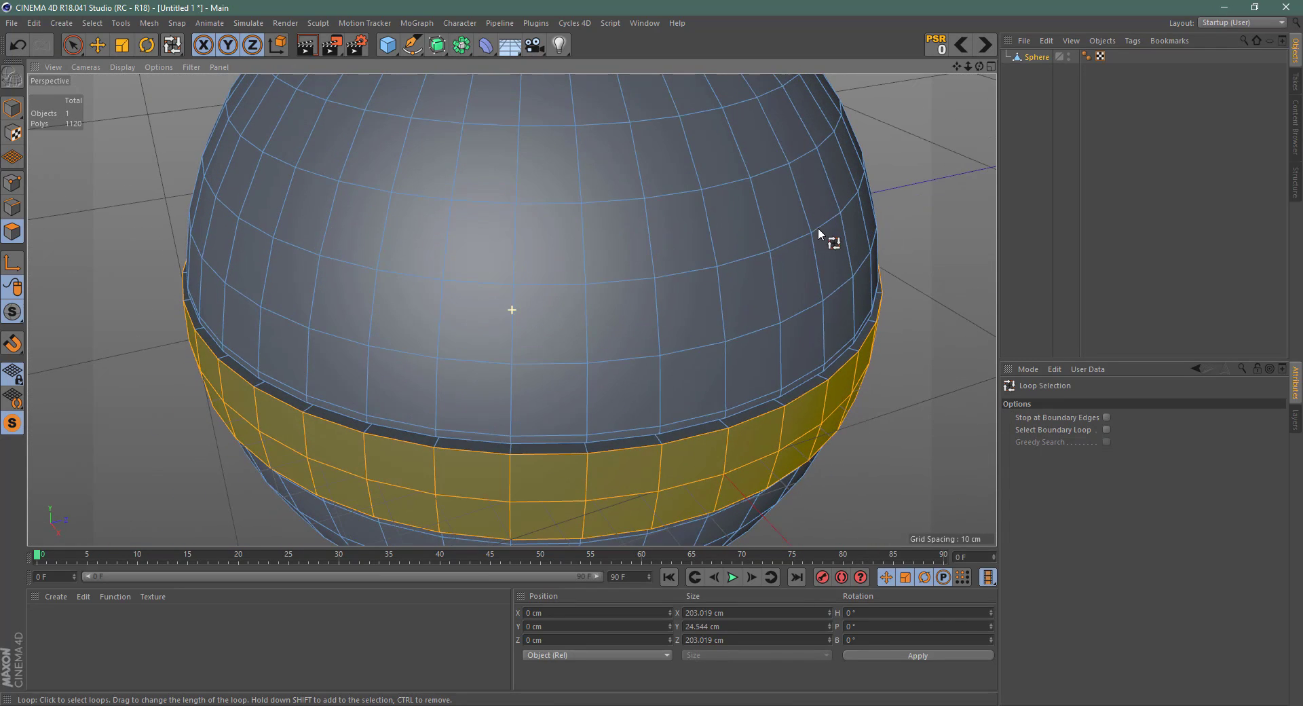
shift+click(439, 446)
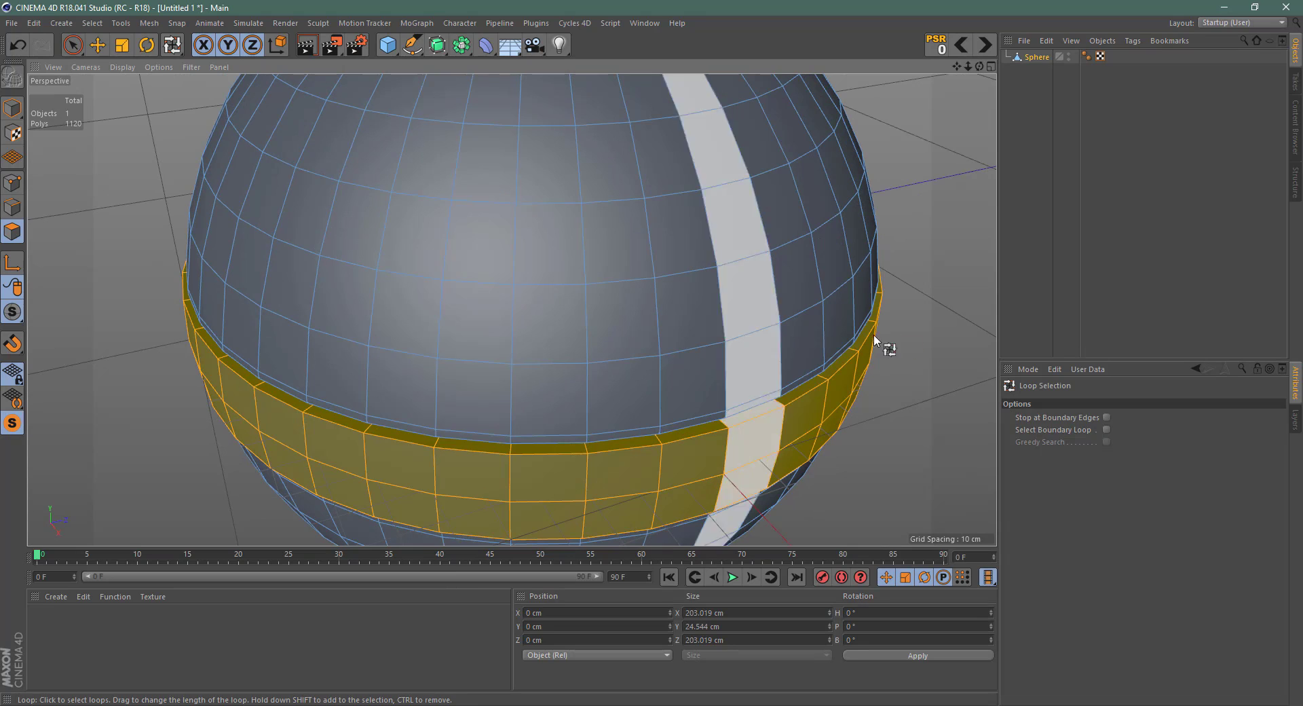
scroll(933, 384, down, 5)
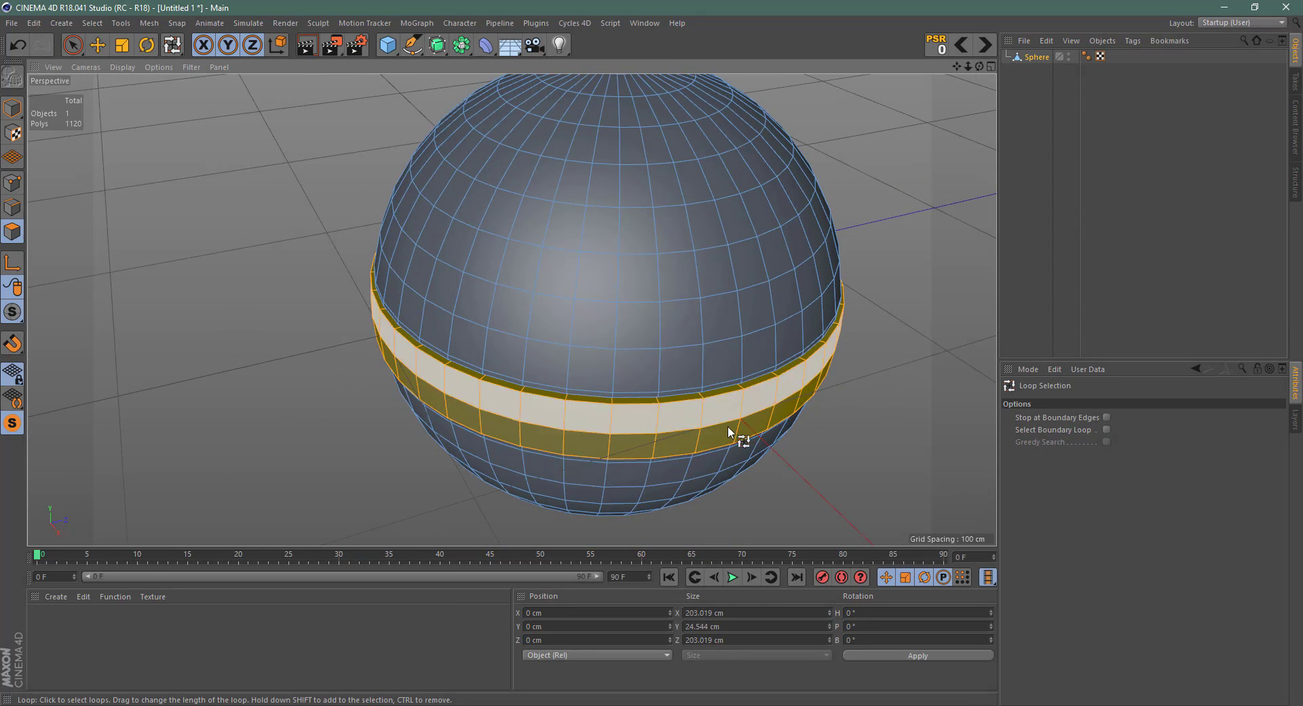
Step: Store the selected band polygons as a polygon selection tag named LightSel
click(92, 24)
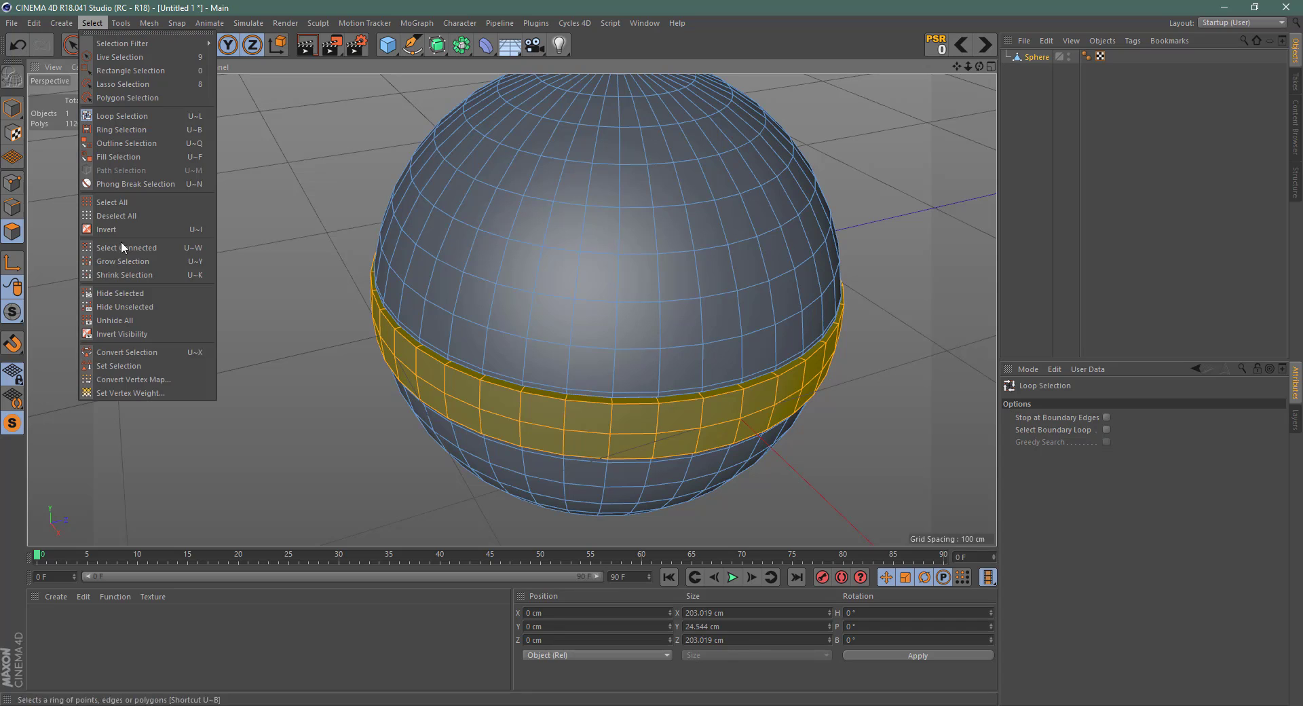
click(148, 367)
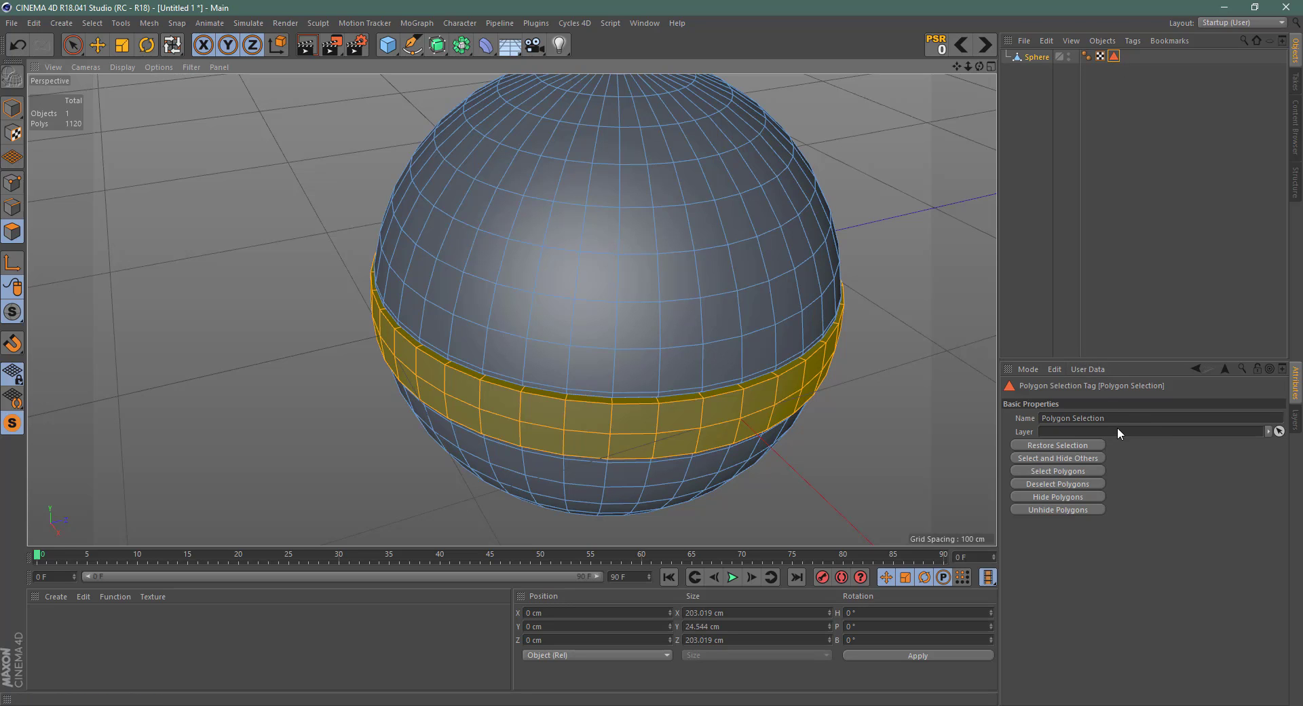
click(1037, 418)
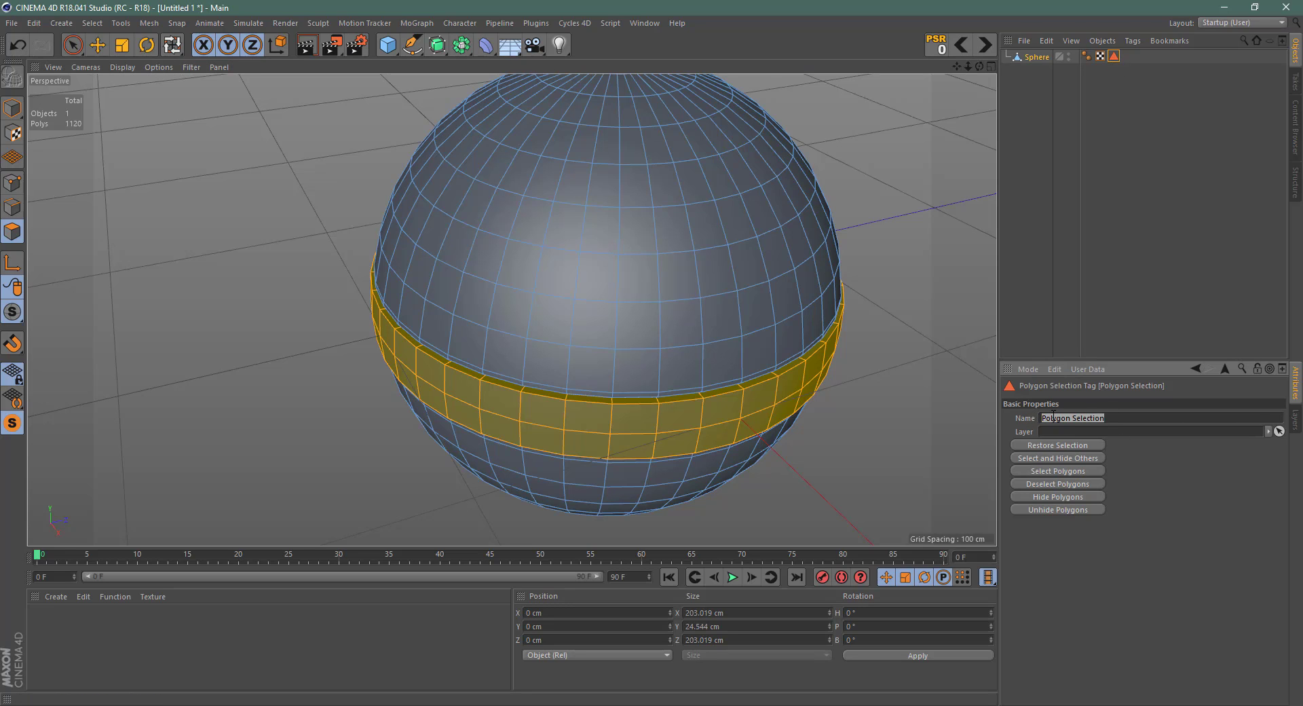
key(BackSpace)
text(LightSel)
double_click(1049, 419)
Step: Reselect the sphere object and return to Model mode
click(1034, 67)
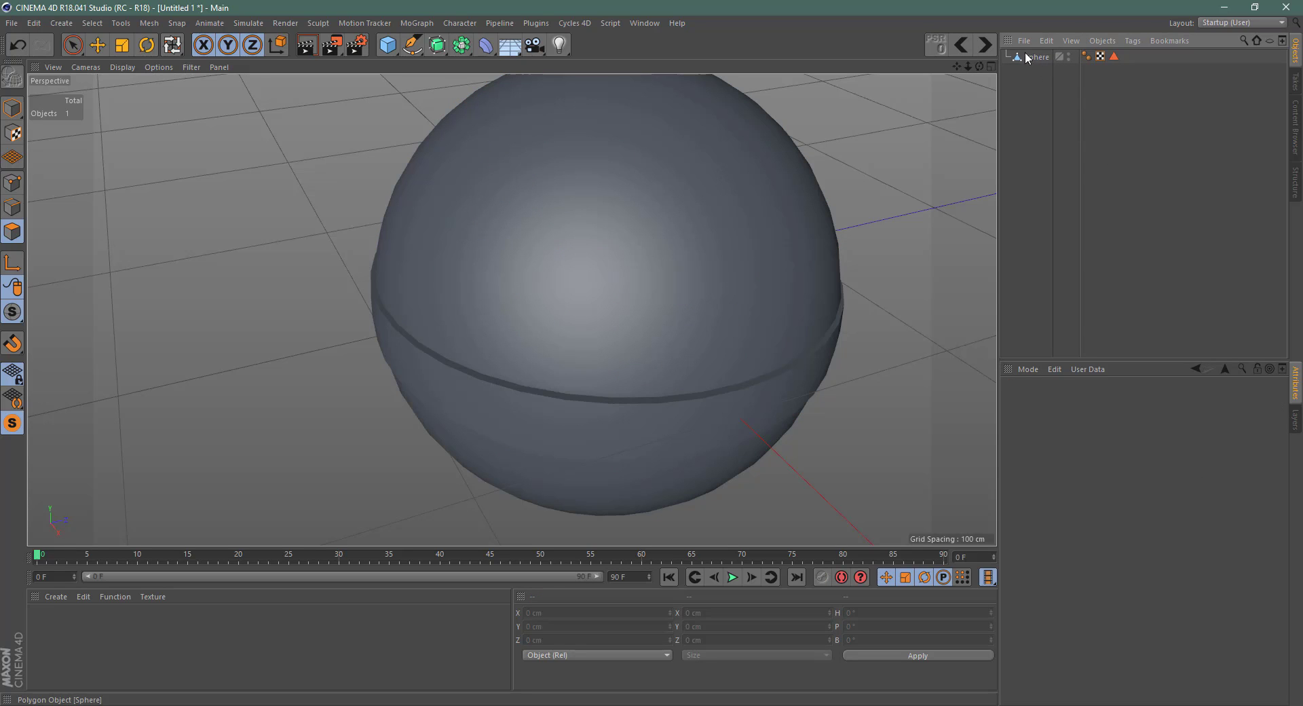
click(1044, 57)
click(12, 108)
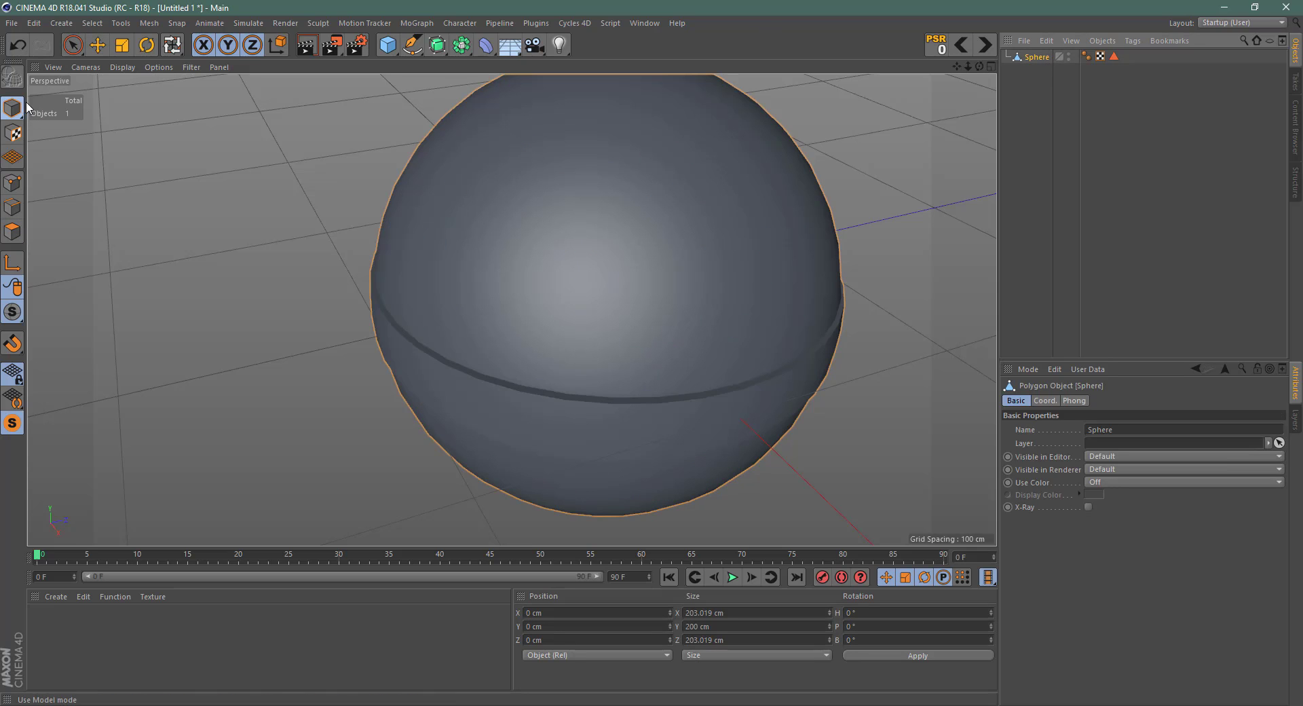
Step: Add a Cycles 4D Attribute tag to the sphere
right_click(1036, 60)
mouse_move(1096, 104)
click(1249, 105)
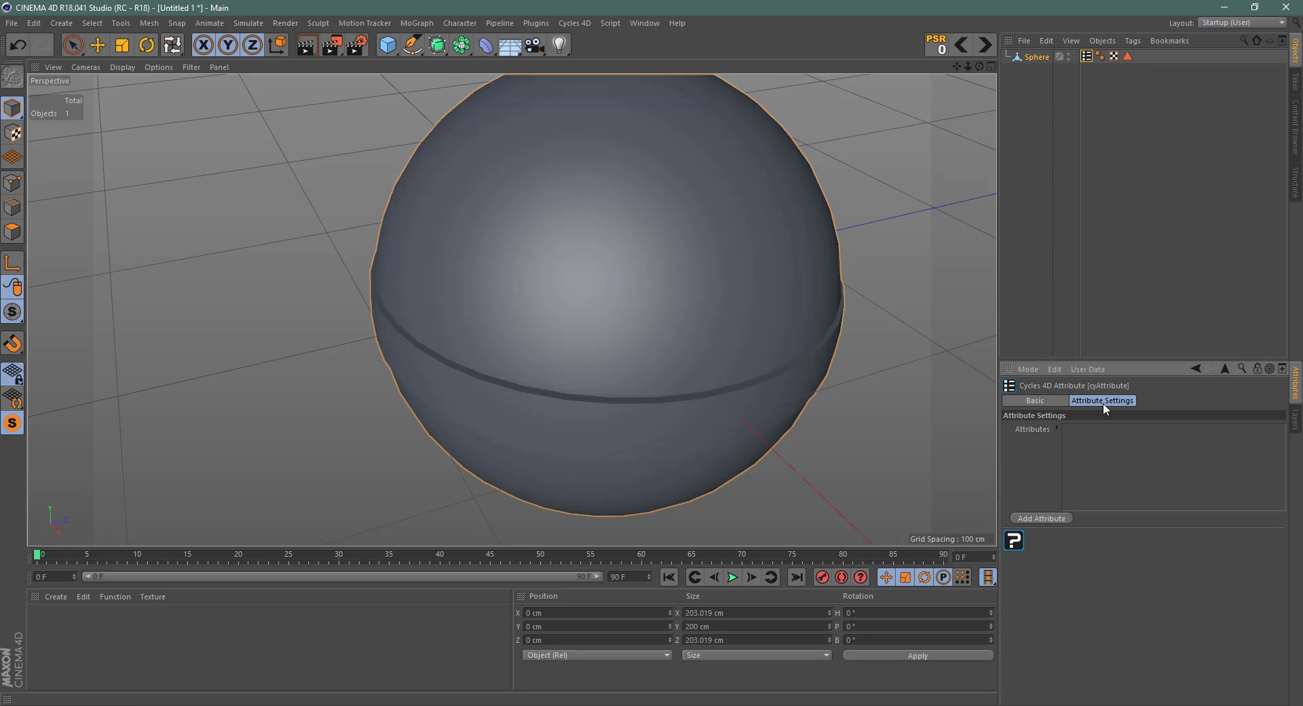
Step: Add an attribute named LightSel to the Cycles 4D Attribute tag and link it to the LightSel polygon selection tag
click(1056, 519)
double_click(1109, 429)
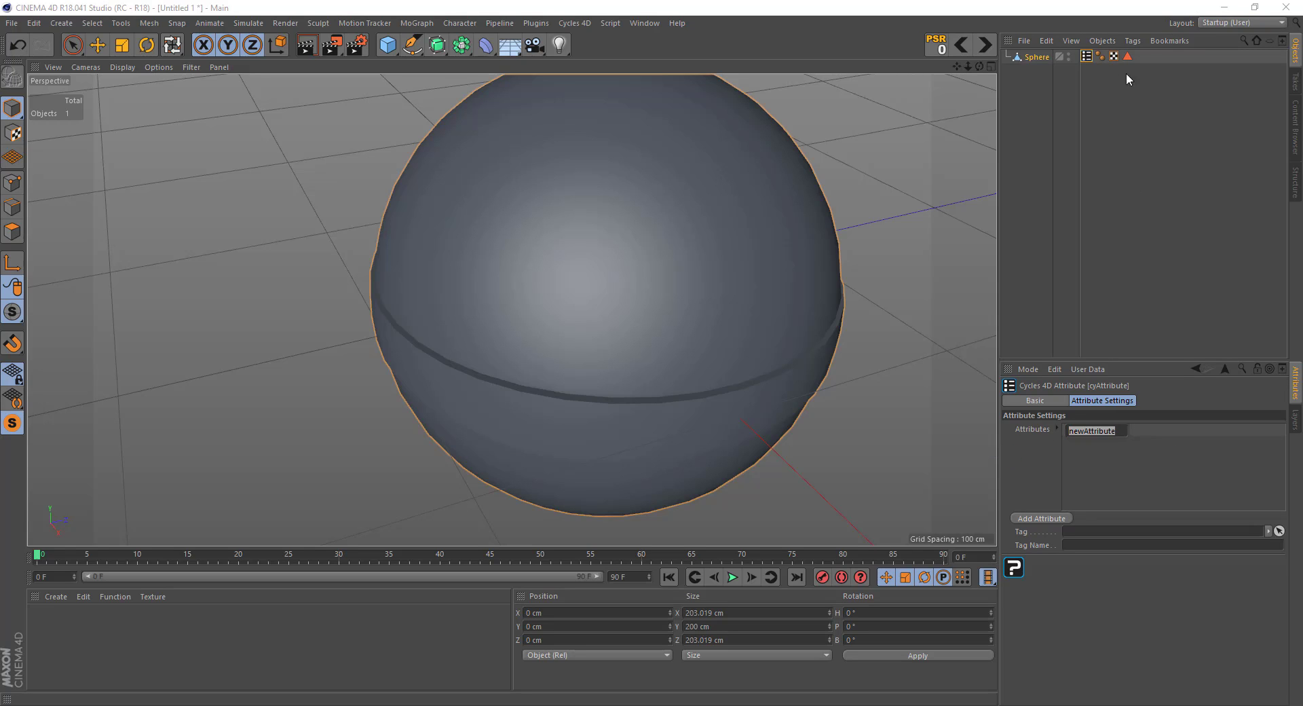
text(LightSel)
key(Return)
drag(1129, 57, 1093, 540)
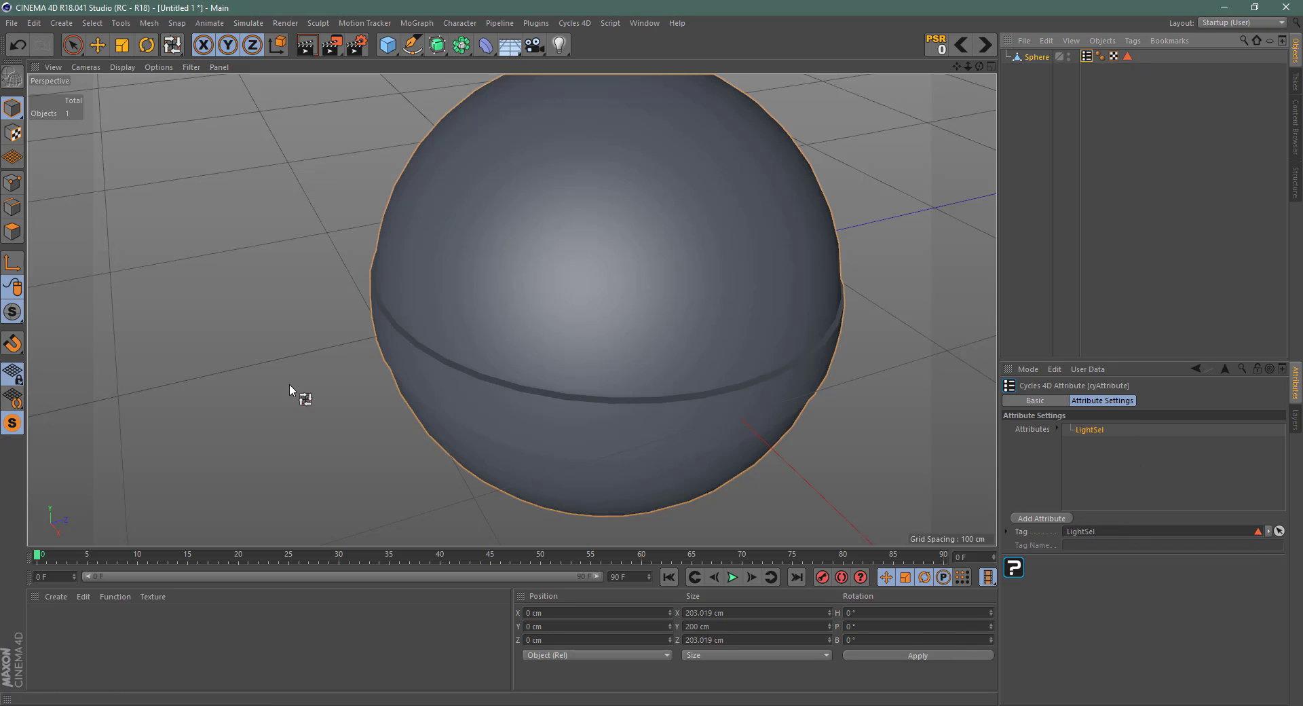
Step: Create a Cycles 4D Object Material and apply it to the sphere
scroll(289, 384, down, 5)
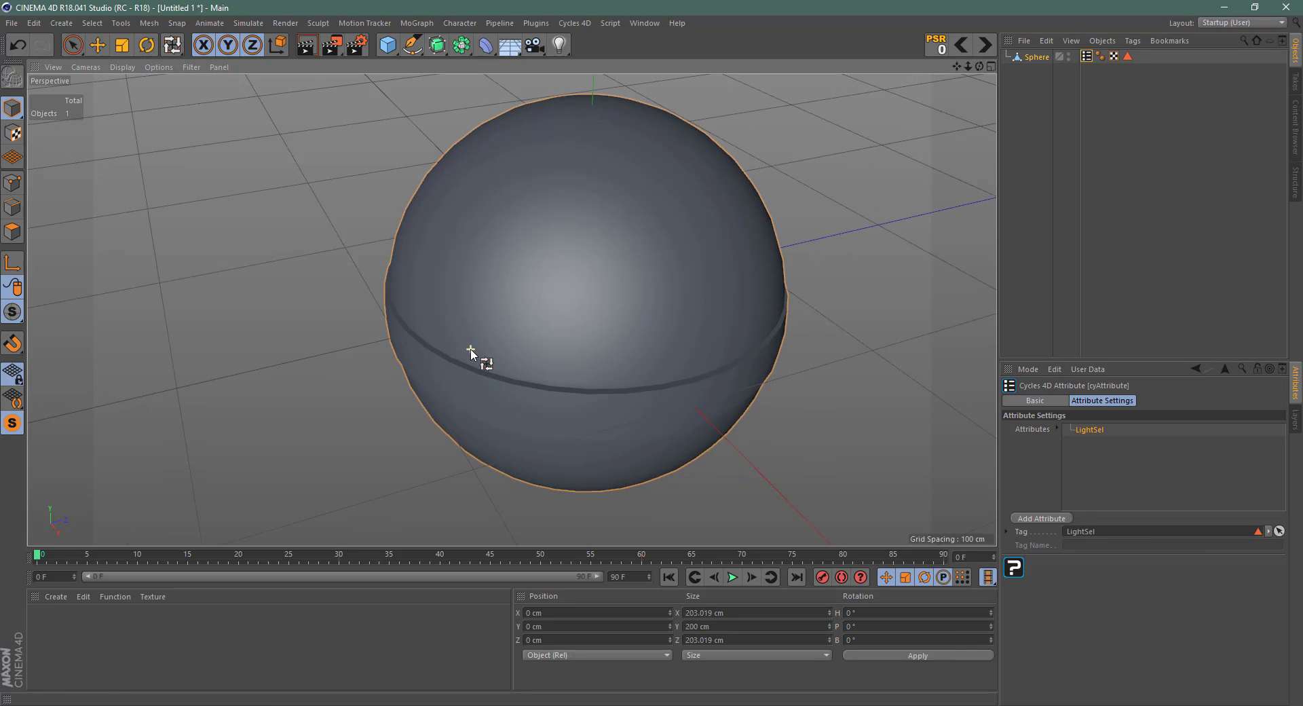
click(55, 596)
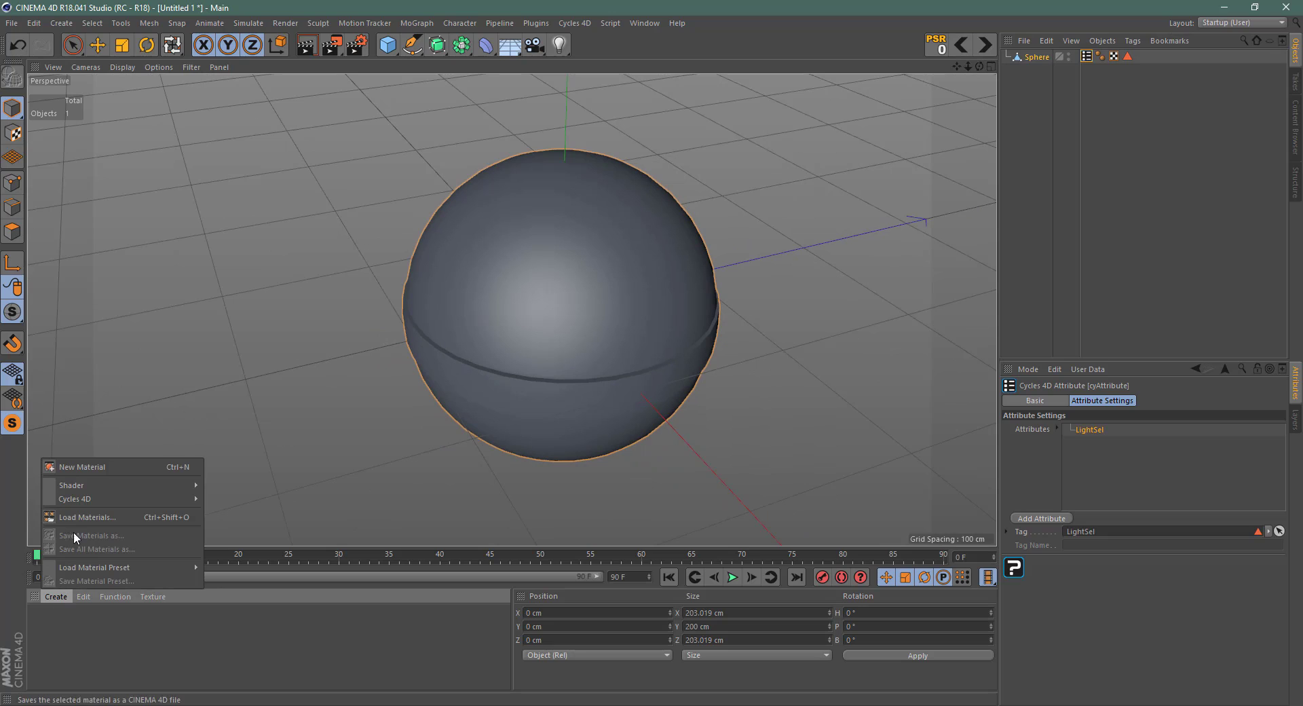
mouse_move(95, 498)
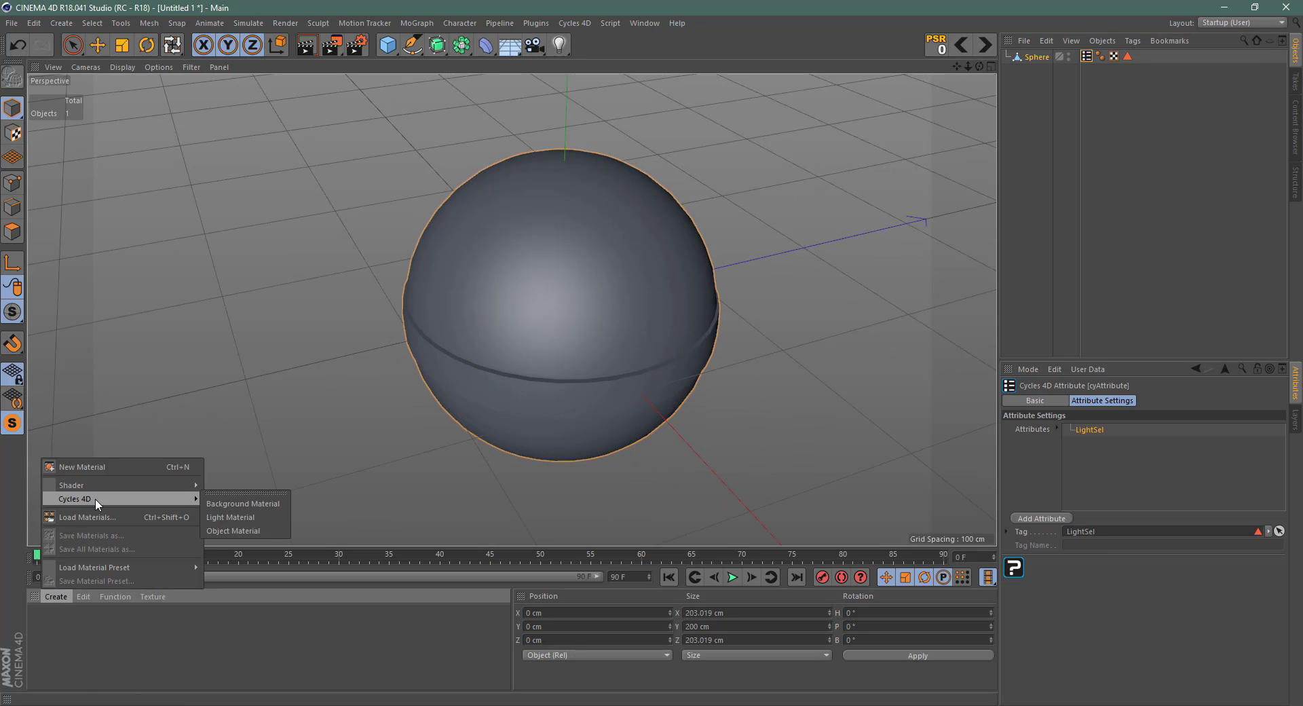
click(267, 528)
drag(51, 616, 537, 292)
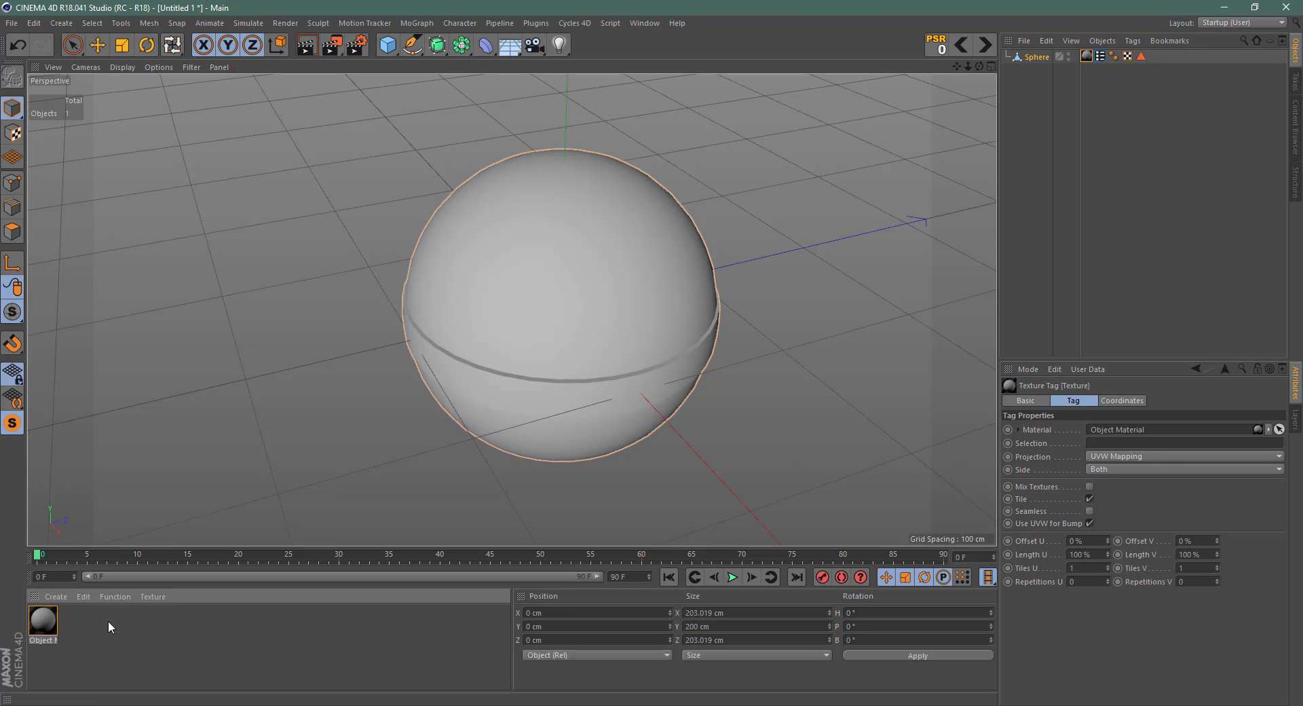
Step: Rename the sphere's material as Ball Mat
mouse_move(43, 621)
mouse_down()
mouse_move(134, 586)
mouse_move(618, 478)
mouse_move(5, 615)
mouse_move(44, 640)
mouse_up()
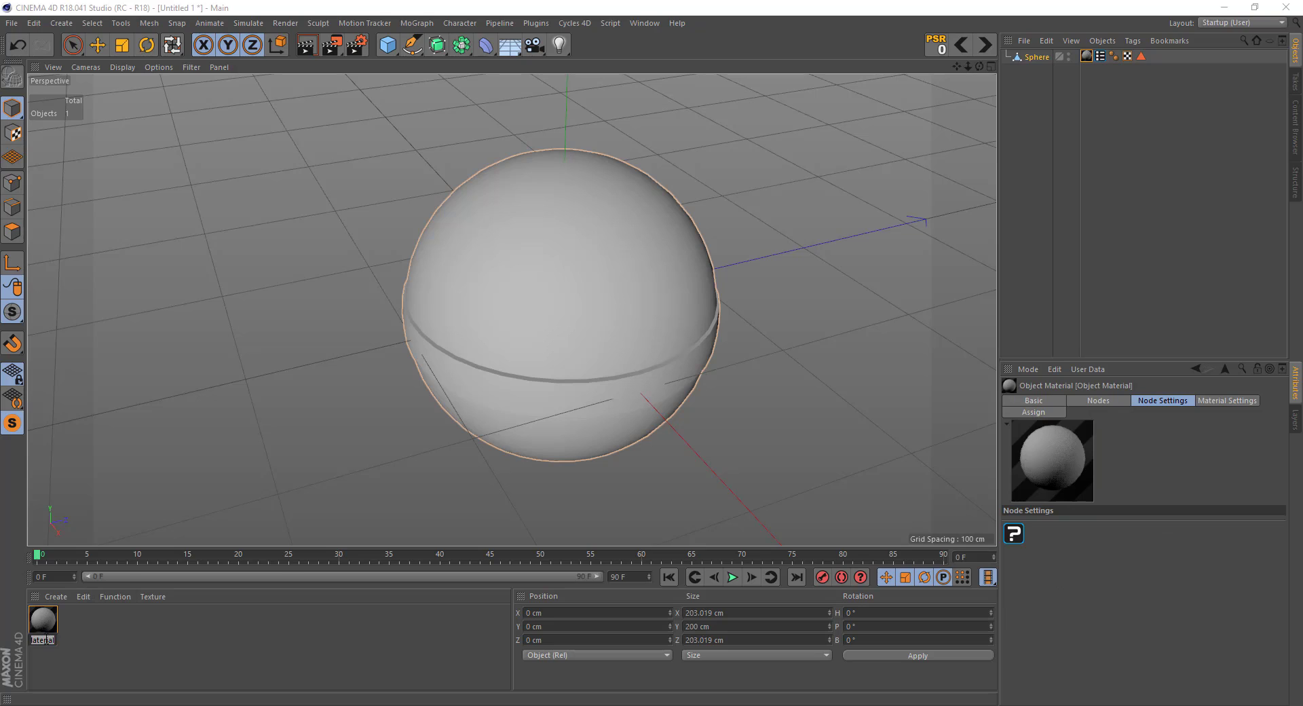
text(Ball Material)
key(Return)
Step: Create a second Cycles 4D Object Material and rename it as Floor Mat
click(58, 596)
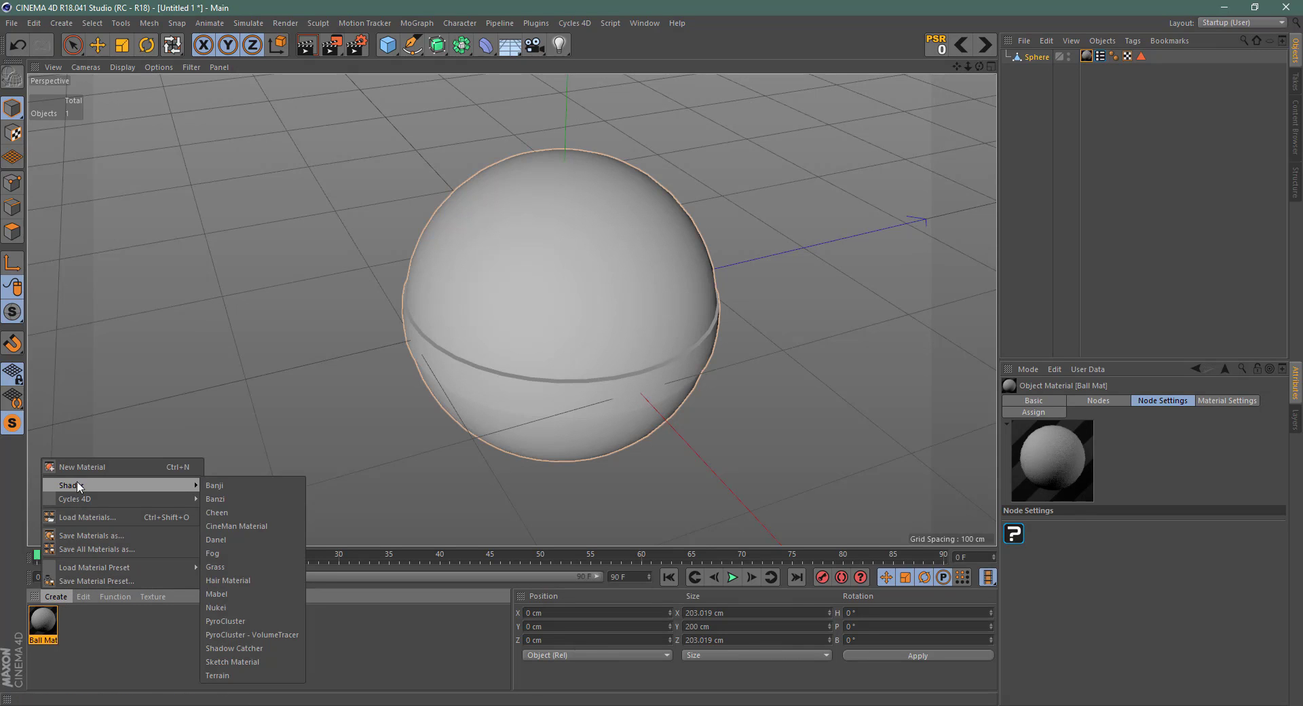
mouse_move(91, 503)
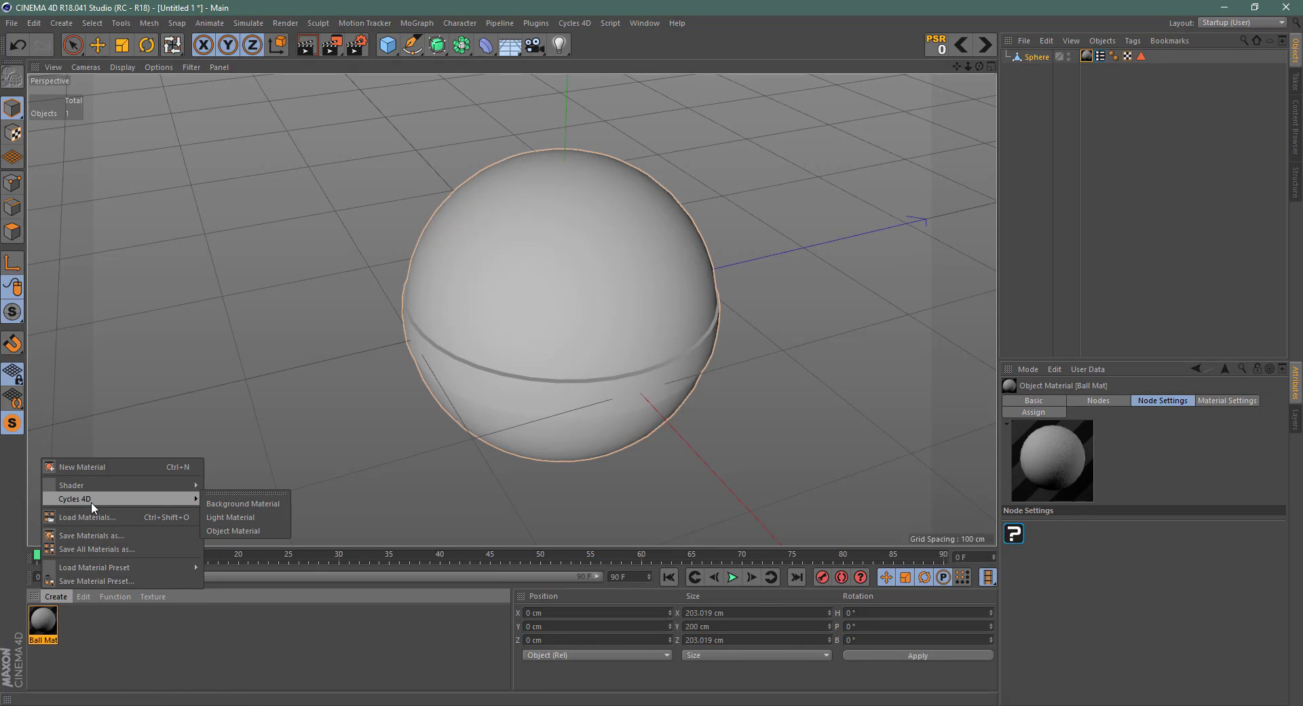
click(242, 530)
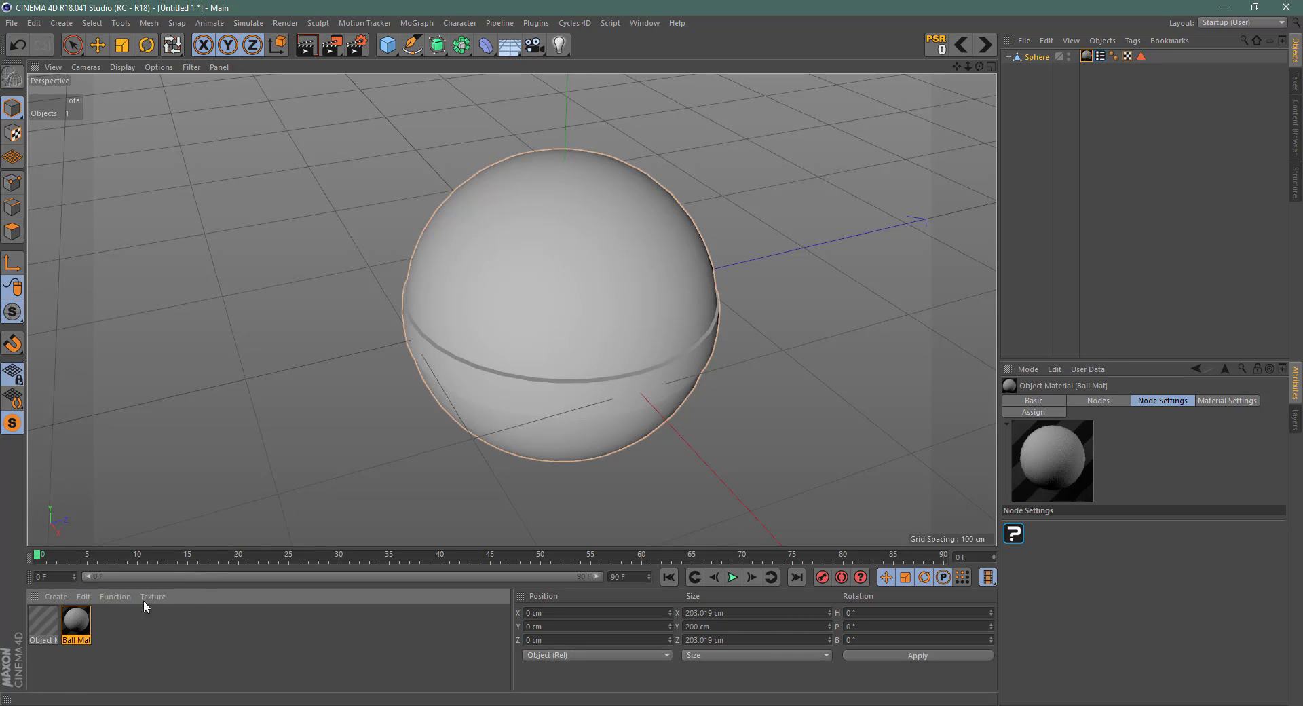
double_click(39, 638)
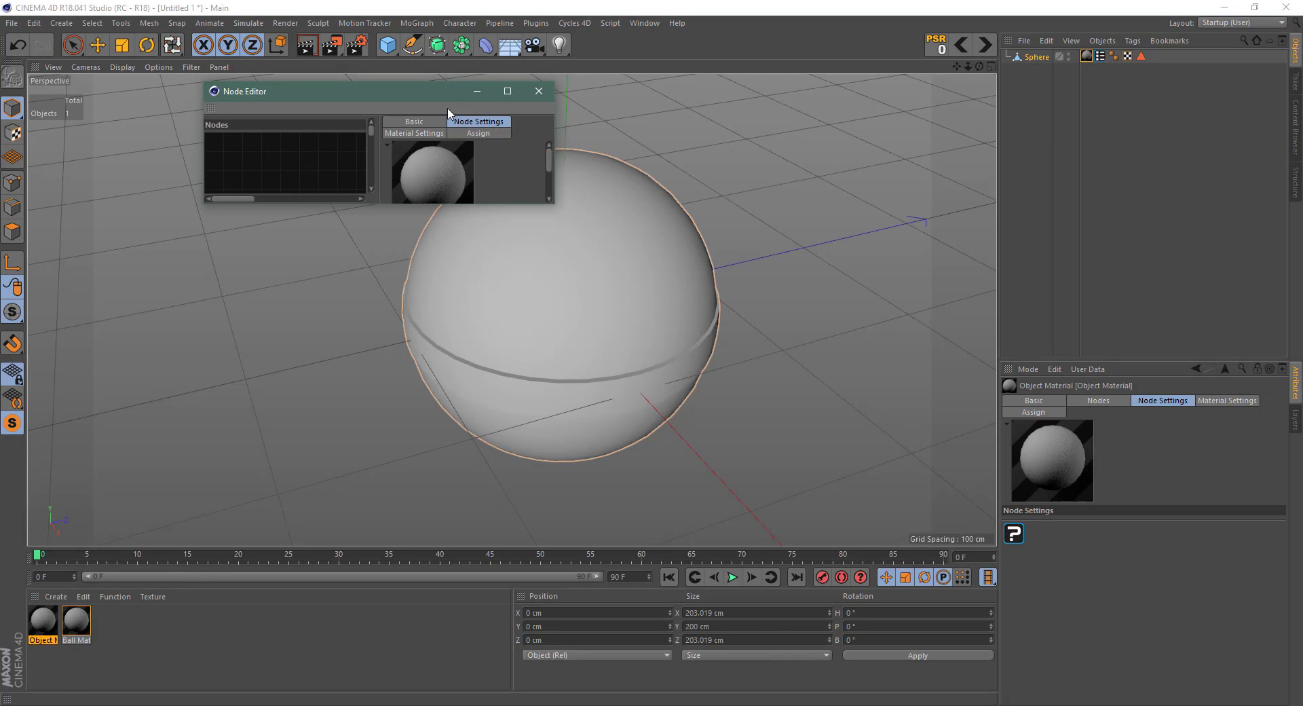
click(540, 91)
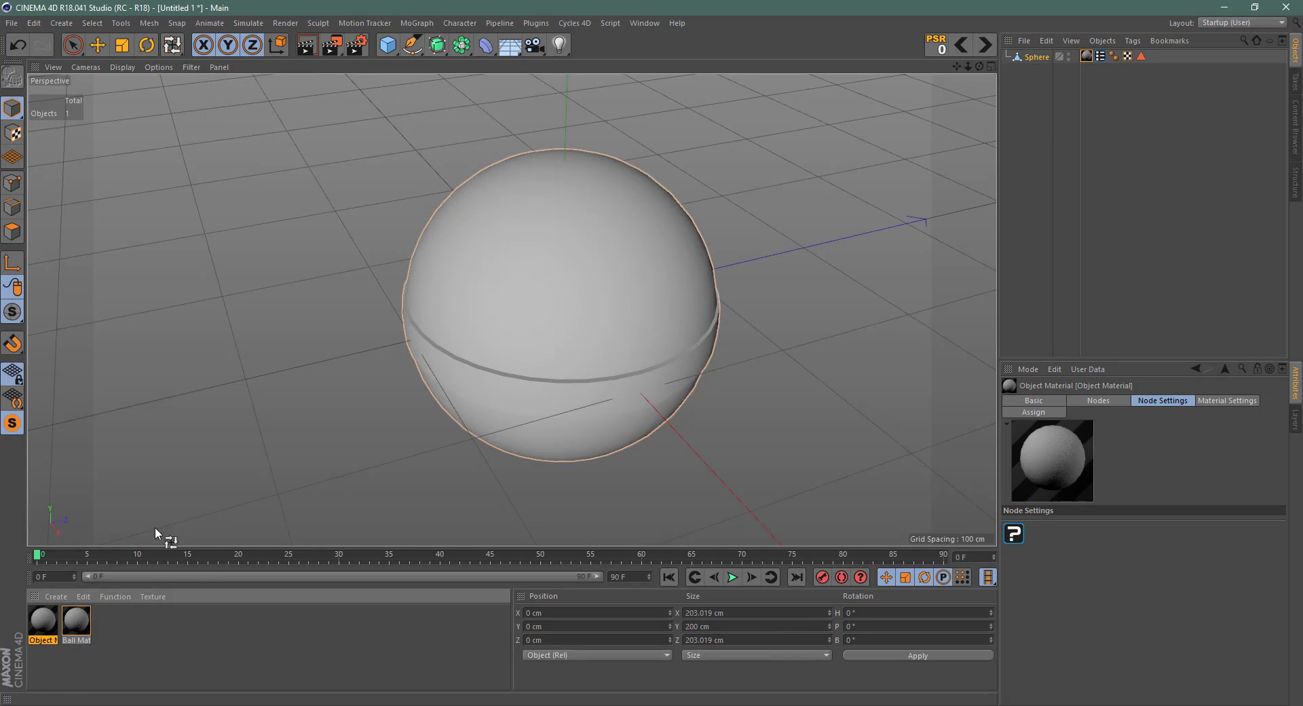
double_click(47, 639)
text(Floor)
key(Return)
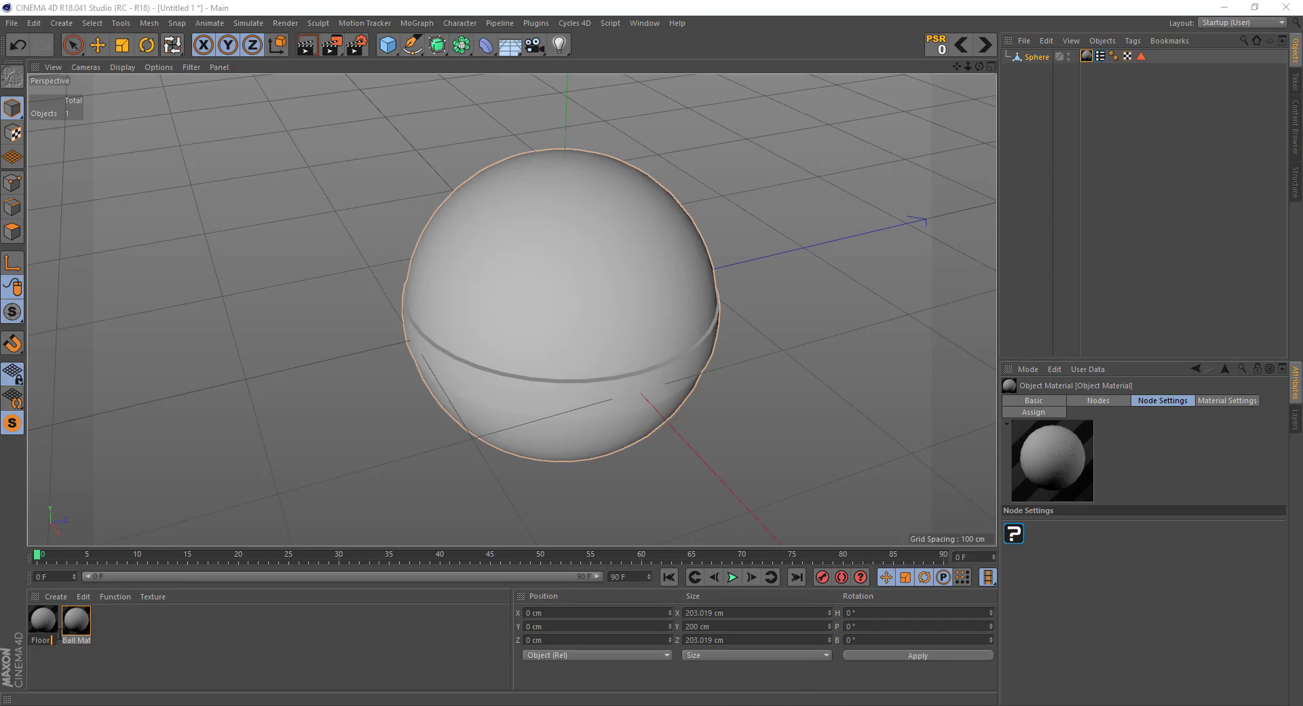
double_click(60, 634)
text(Mat)
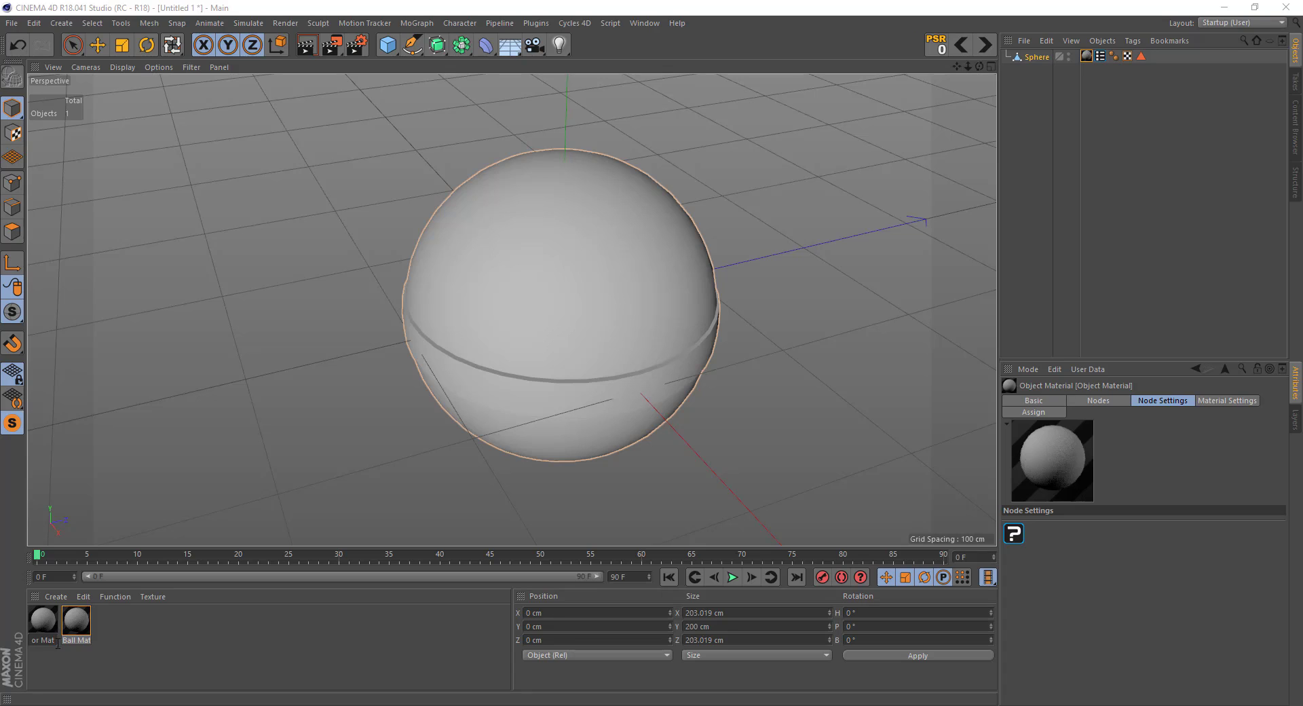
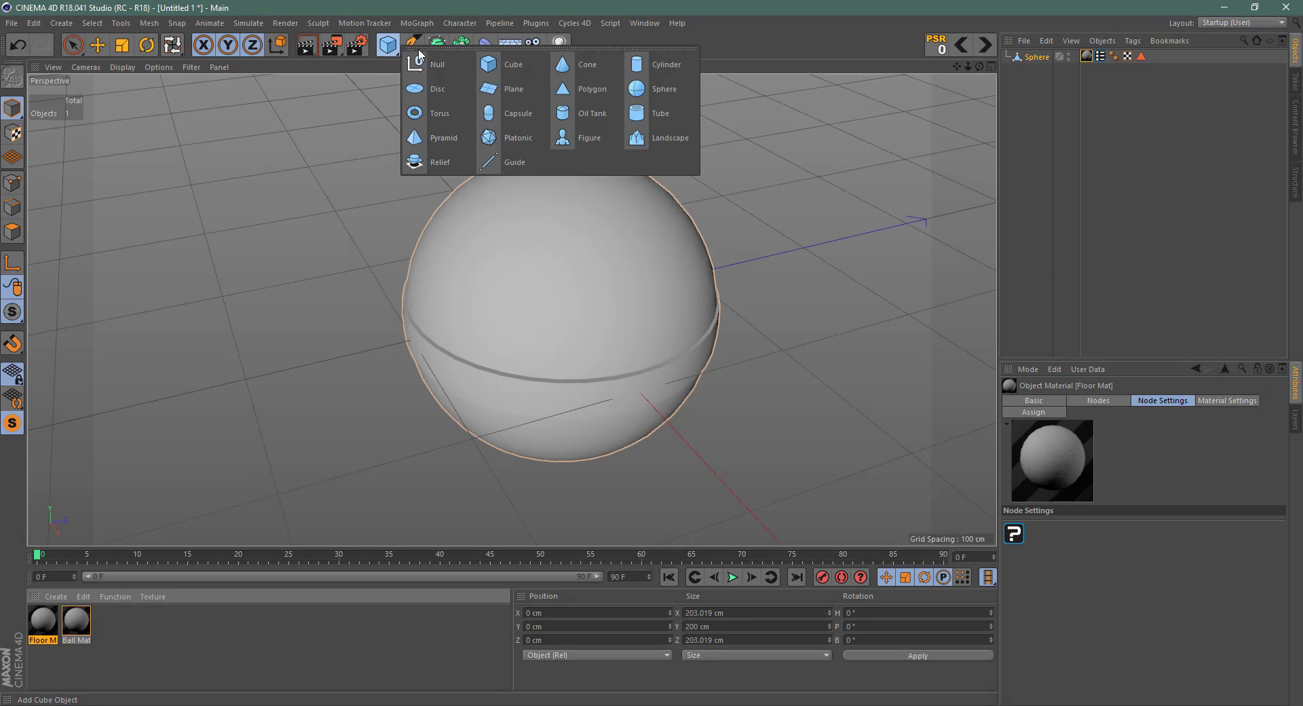
Step: Add a plane as the floor and raise the sphere along Y to about 79 cm
click(514, 89)
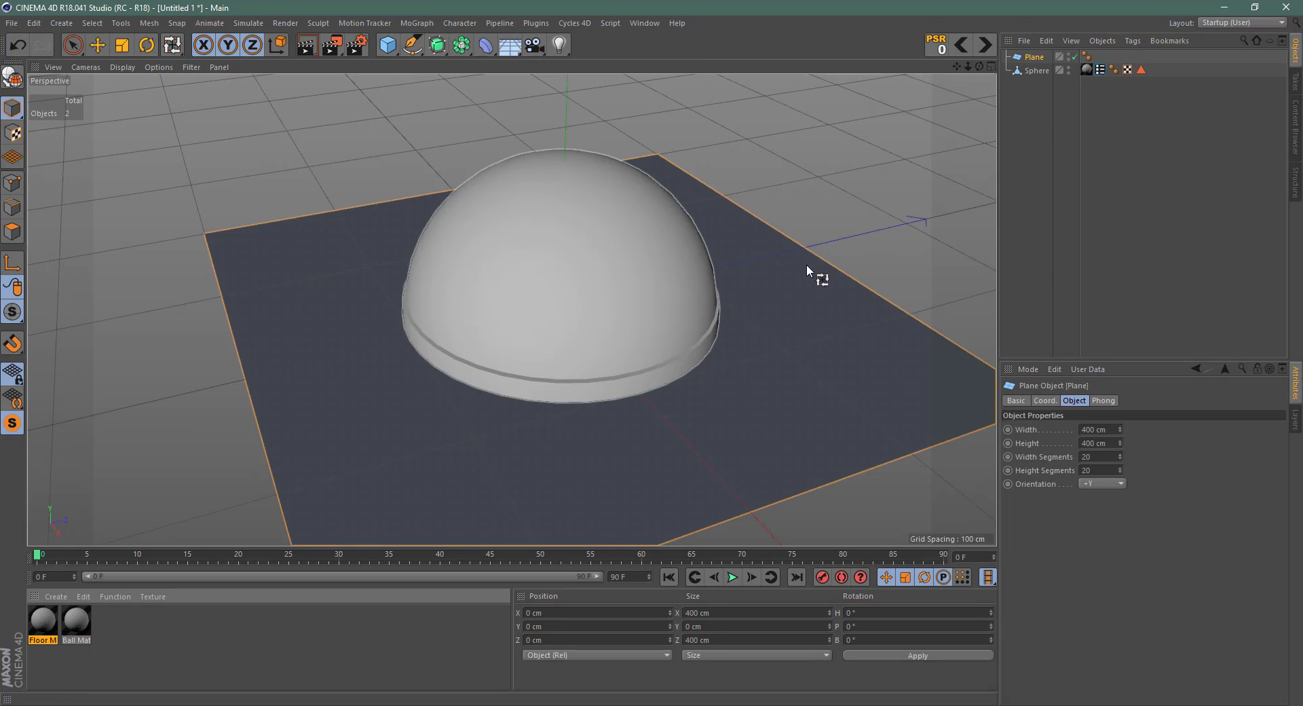
click(1035, 72)
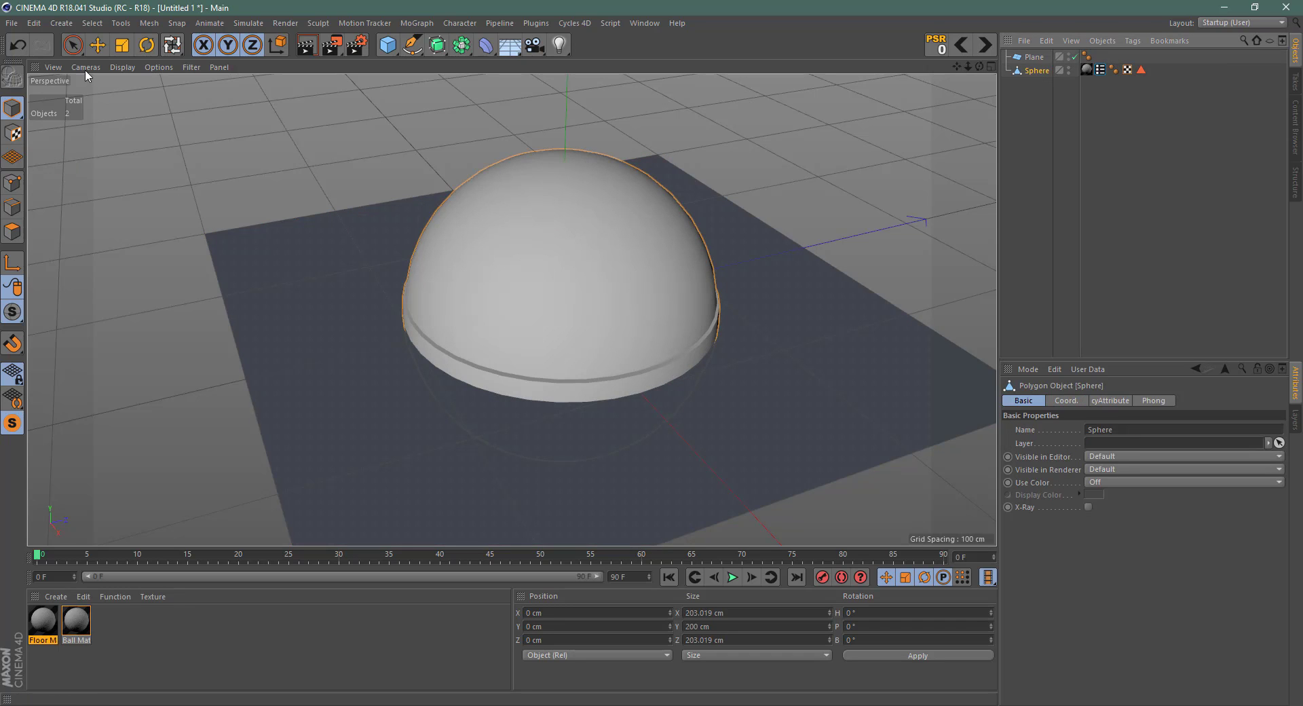
click(97, 45)
drag(563, 188, 567, 75)
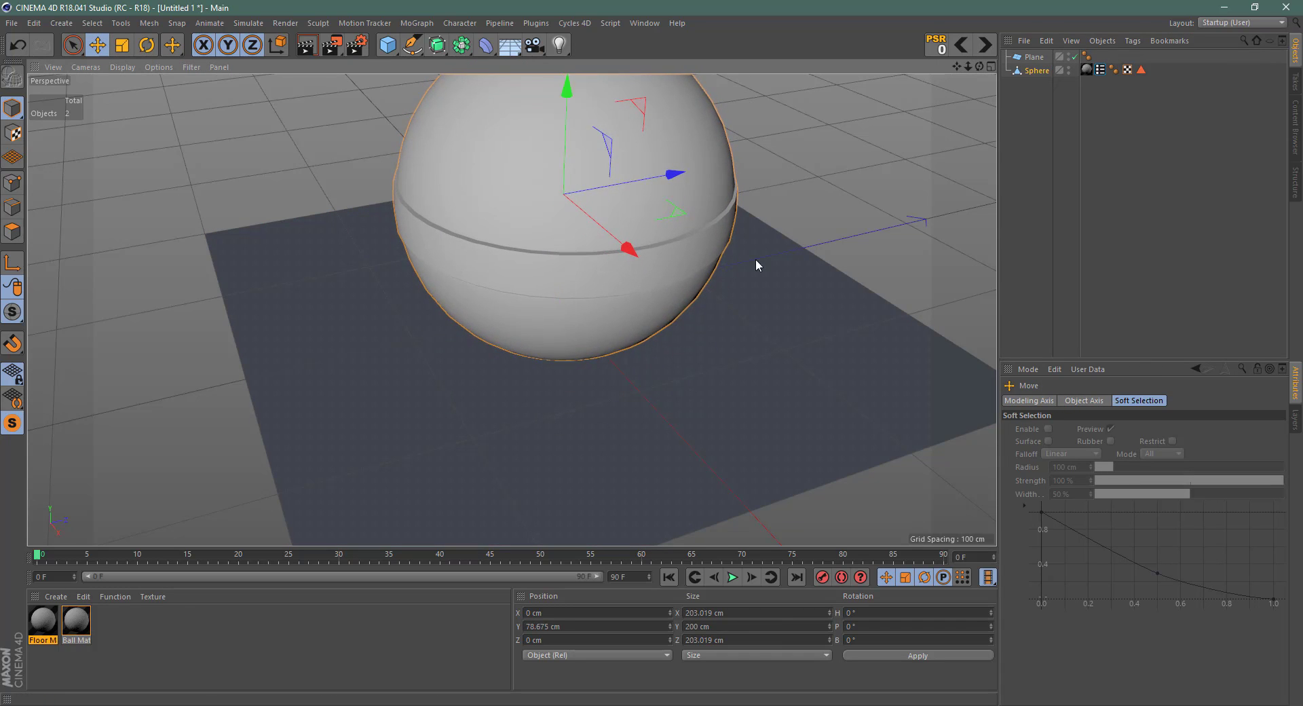
Step: In the Front view, raise the sphere to about 102 cm on Y so that it rests on the plane
middle_click(616, 400)
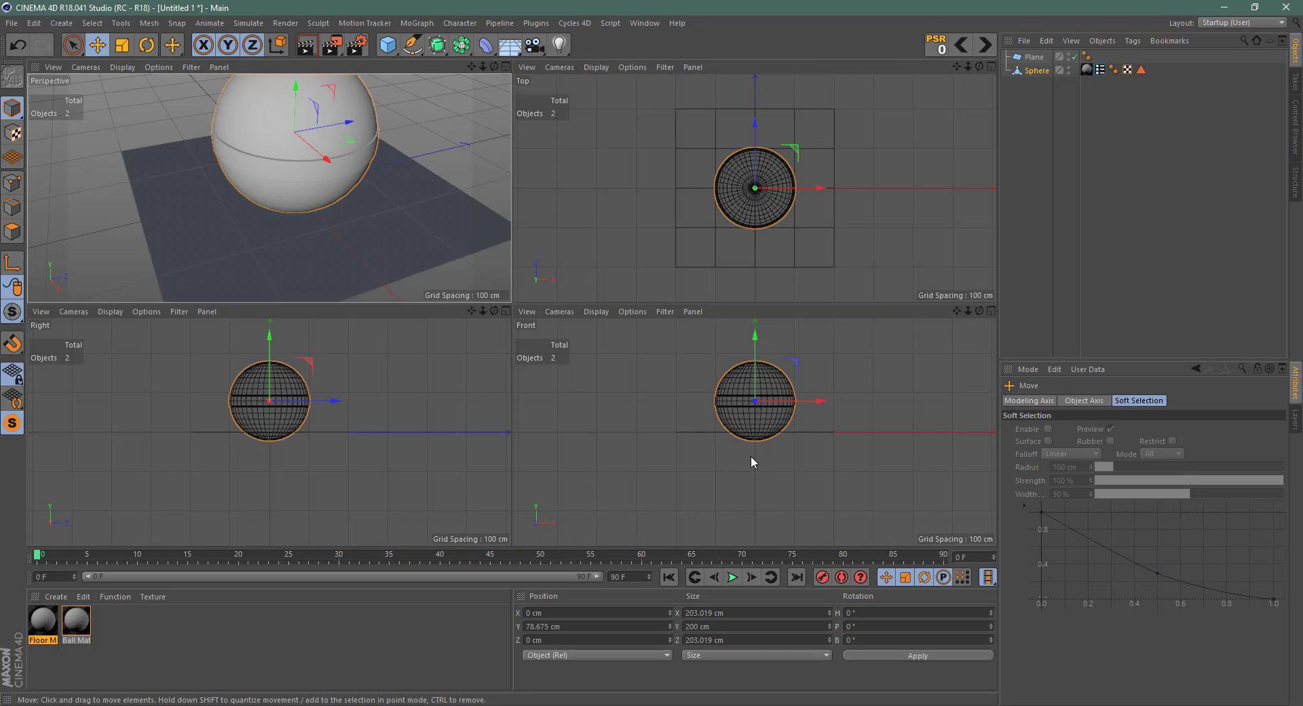
scroll(763, 432, up, 6)
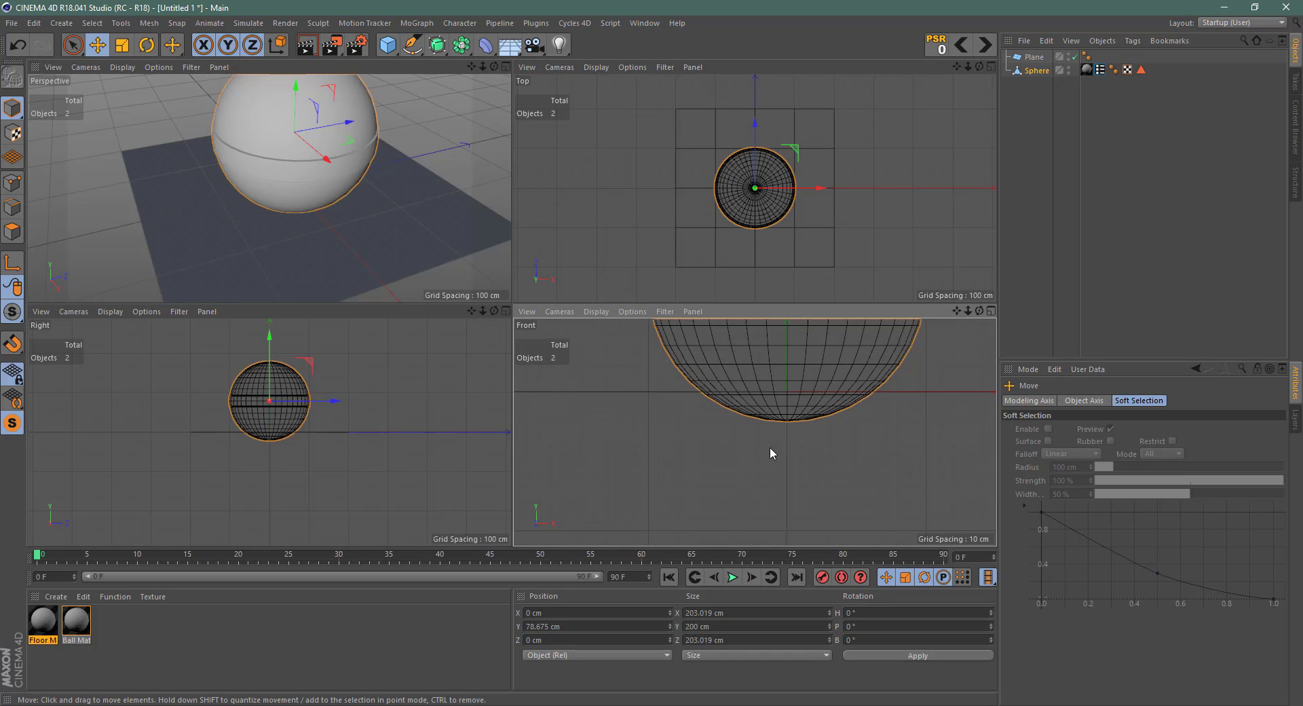
middle_click(770, 447)
scroll(698, 422, down, 5)
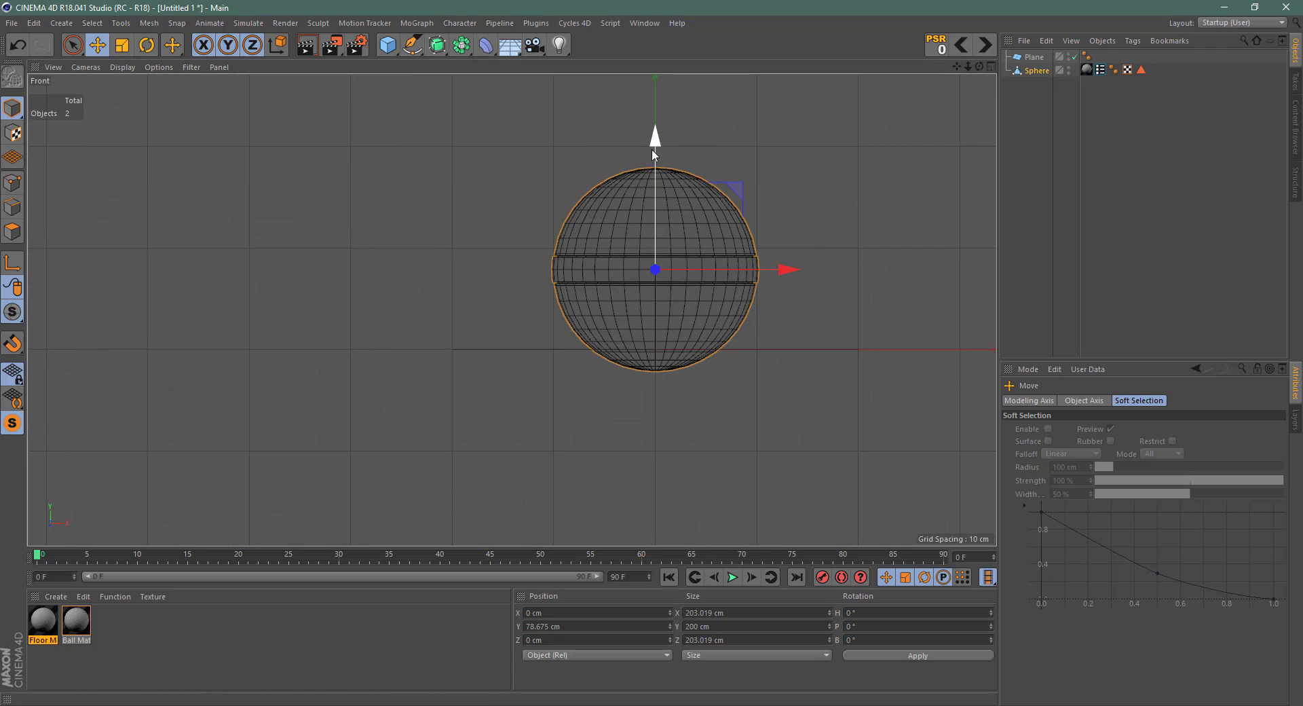
drag(657, 139, 655, 124)
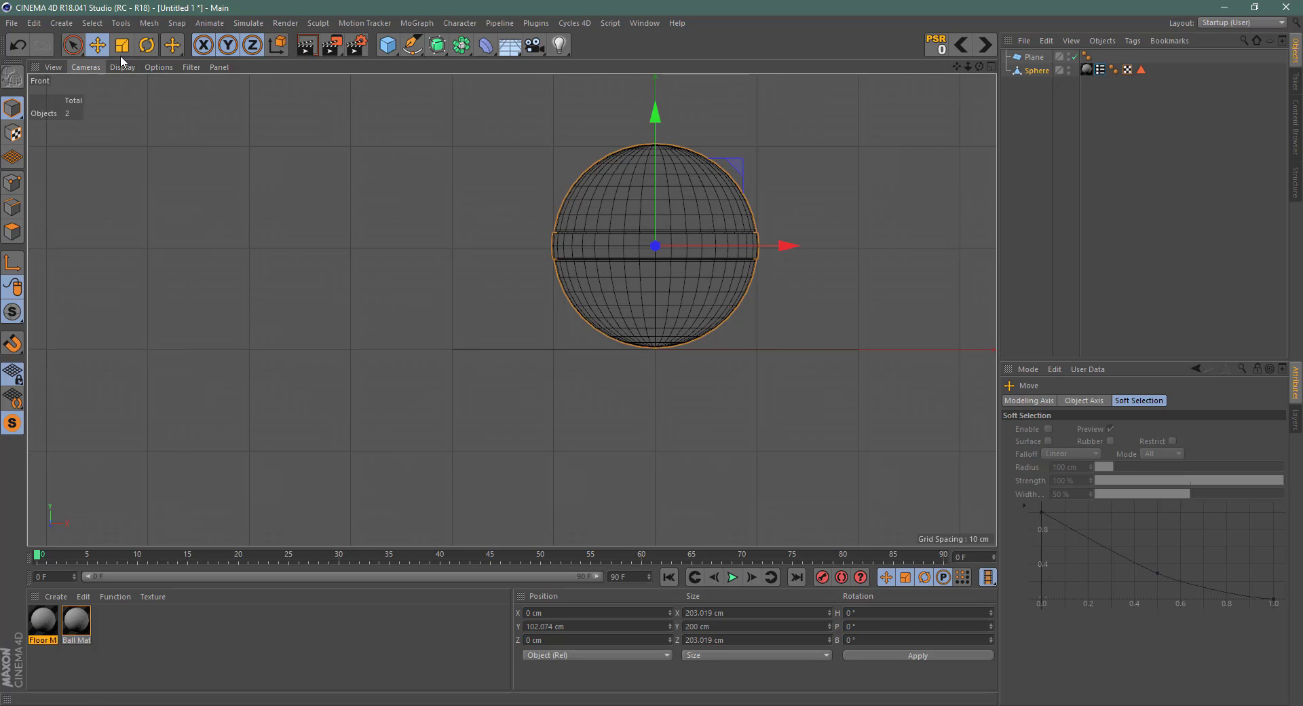
Step: Enlarge the floor plane to about 2341 cm wide and 3569 cm in height in the Perspective view
middle_click(233, 221)
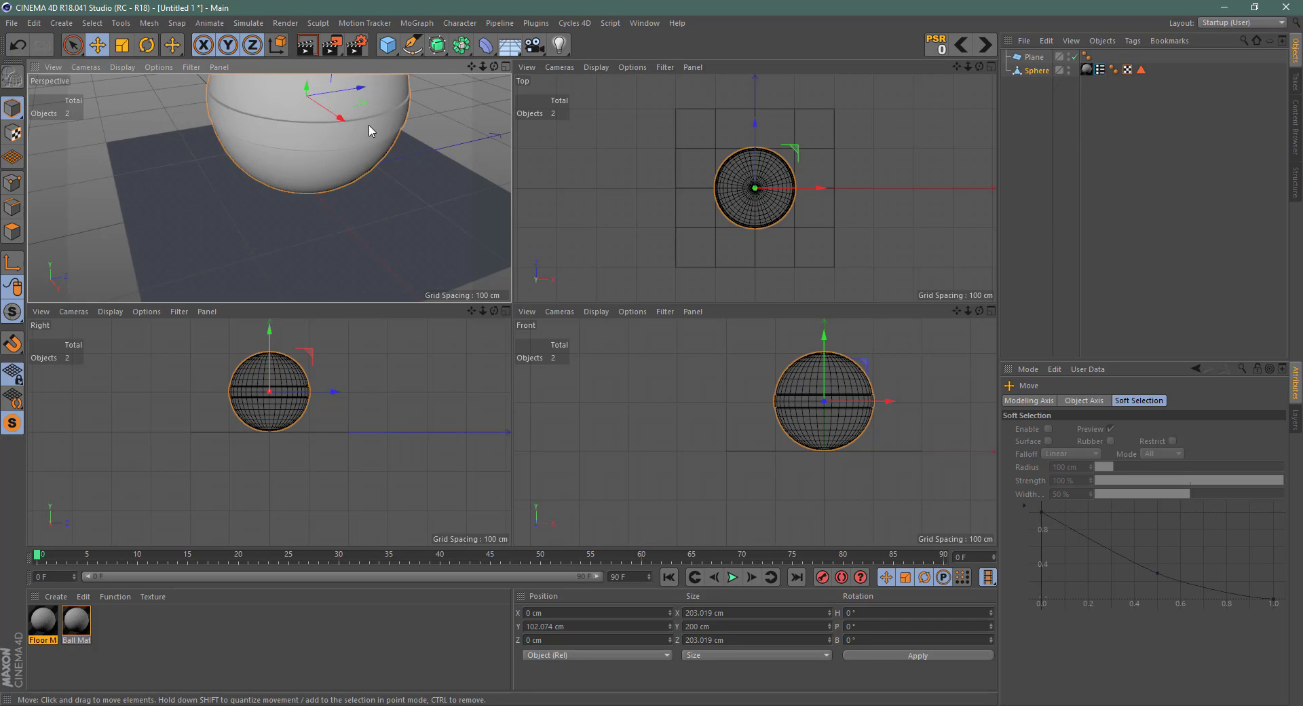
click(356, 239)
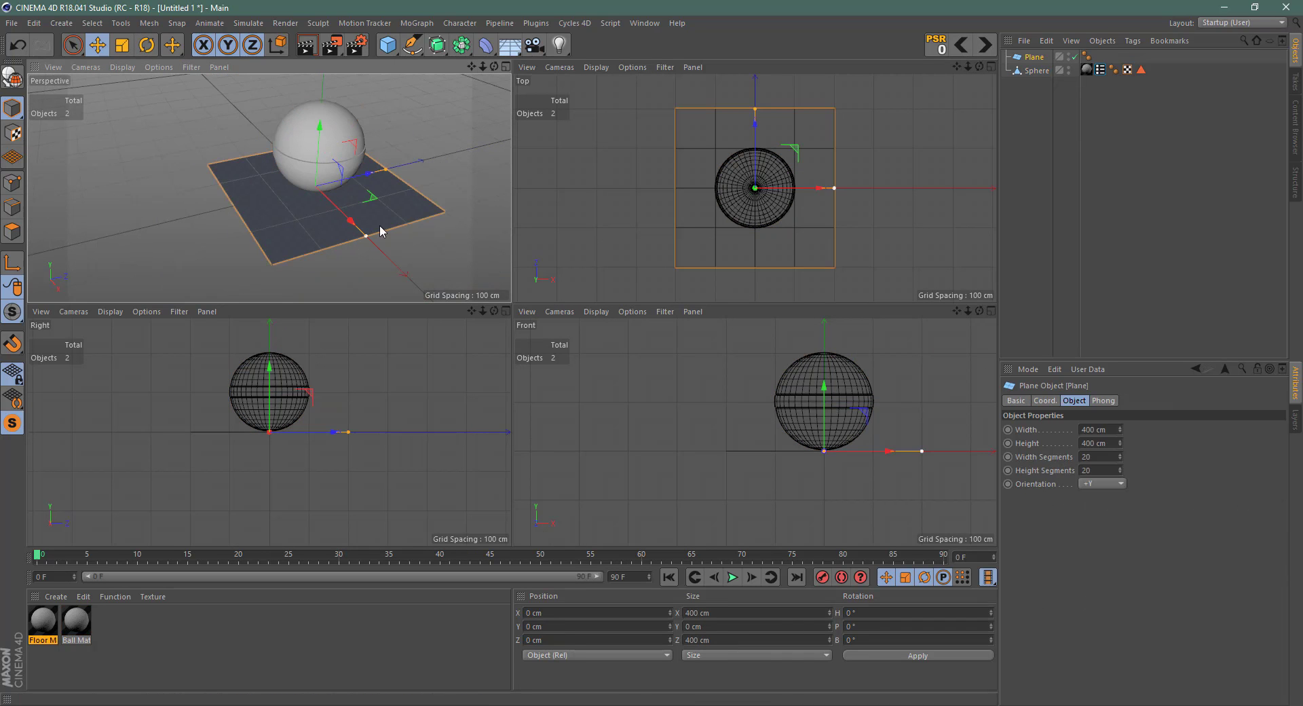
drag(386, 170, 505, 132)
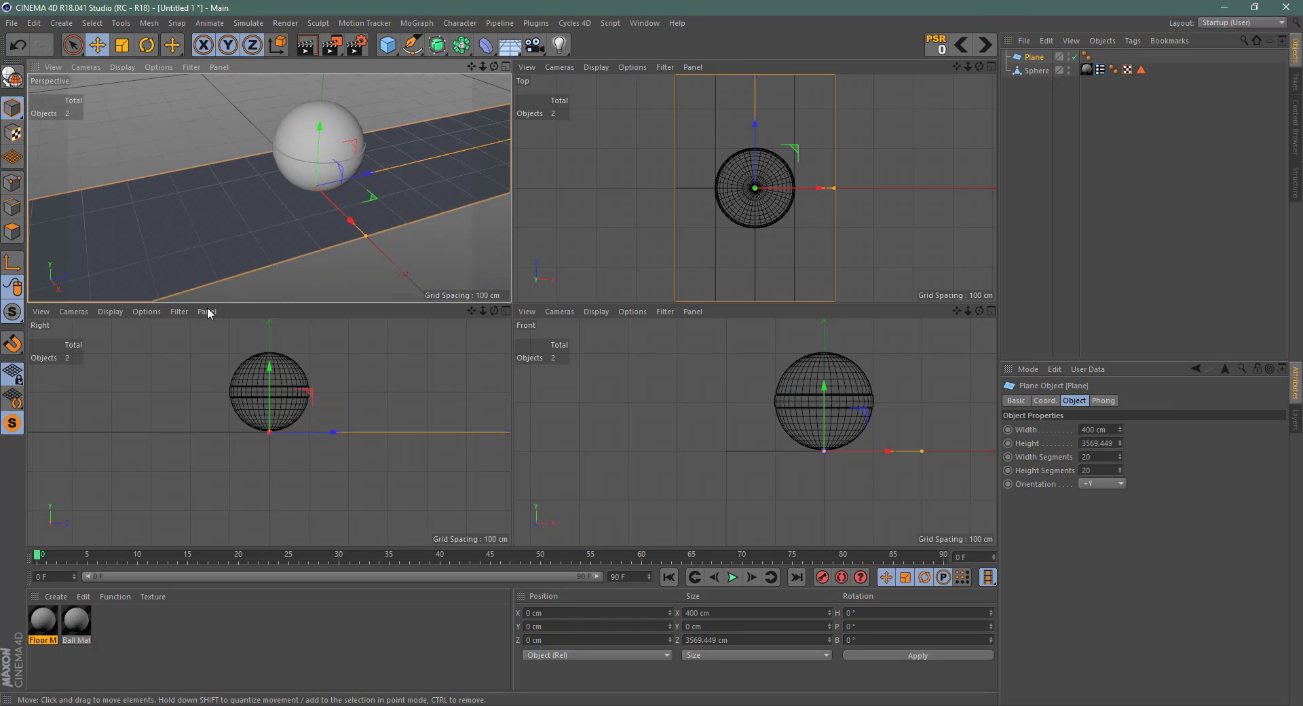
drag(366, 241, 480, 327)
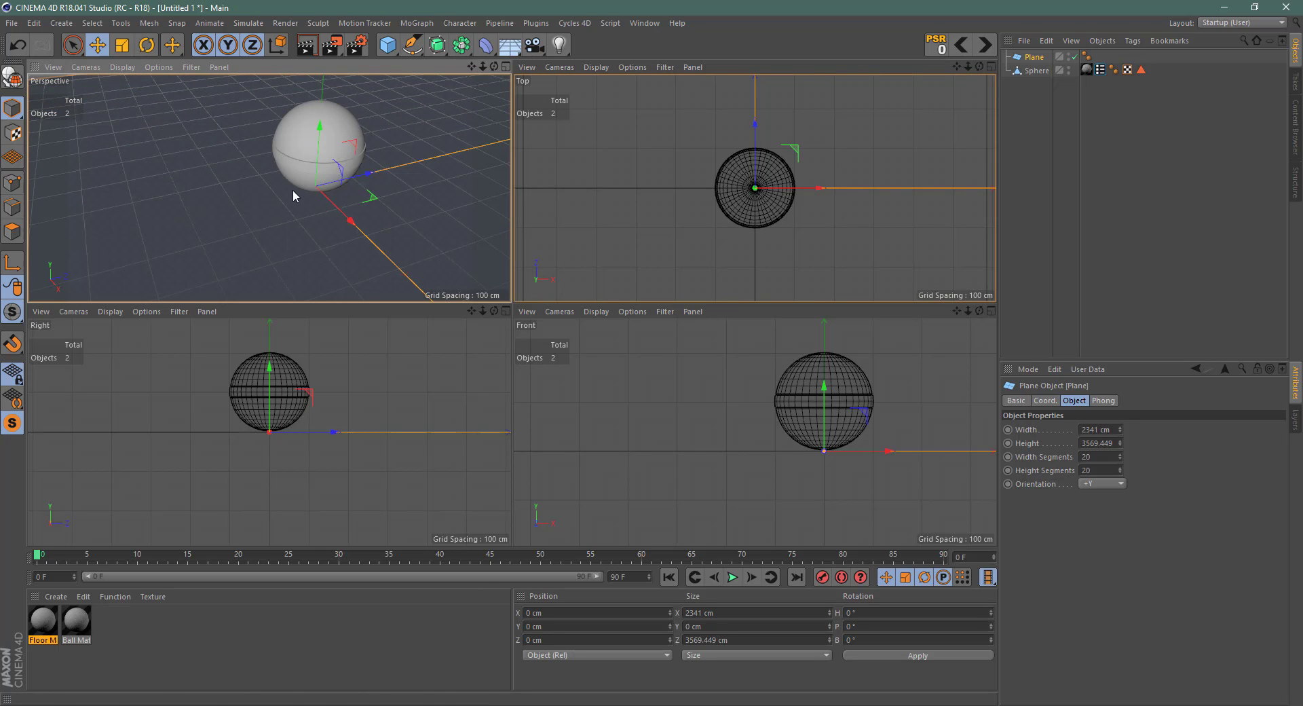
Step: Extend the floor plane further to about 4815 cm wide and 15244 cm in height in the maximized Perspective view
middle_click(288, 196)
middle_click(753, 180)
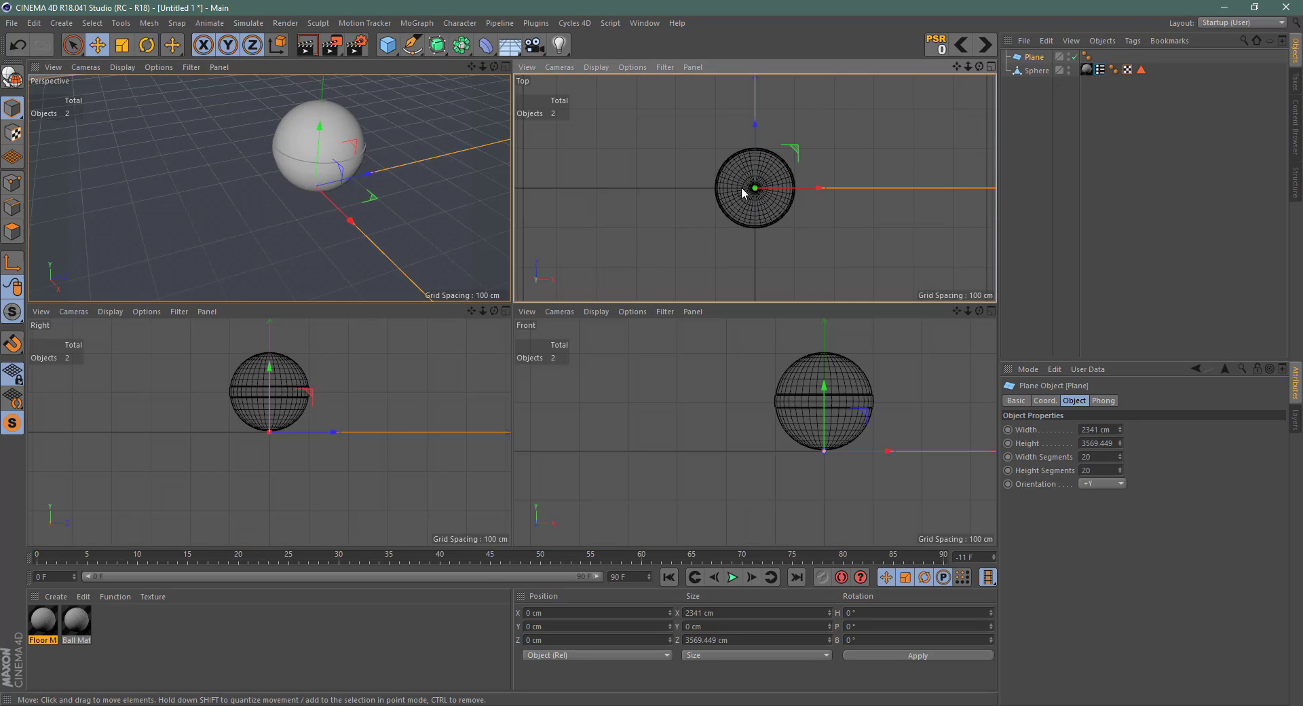
middle_click(423, 219)
alt+drag(538, 241, 601, 324)
alt+middle_drag(601, 319, 584, 270)
alt+middle_drag(472, 292, 640, 407)
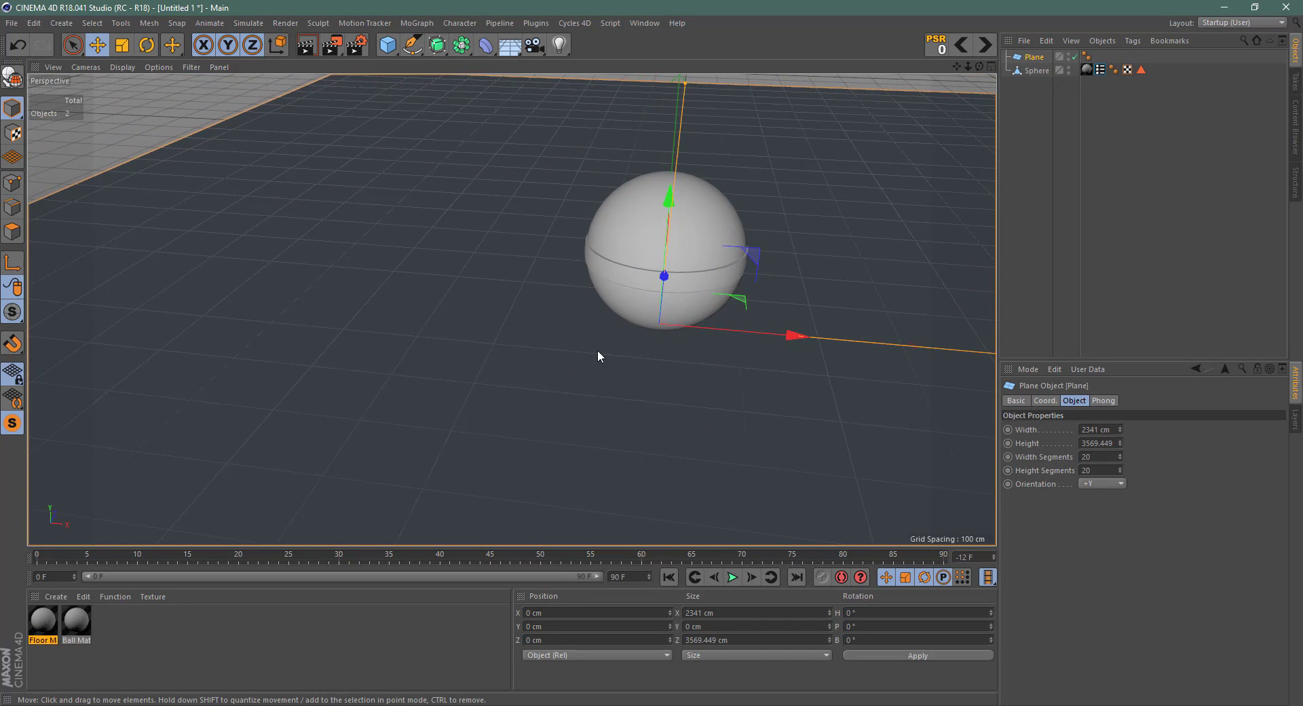
alt+right_drag(599, 355, 543, 319)
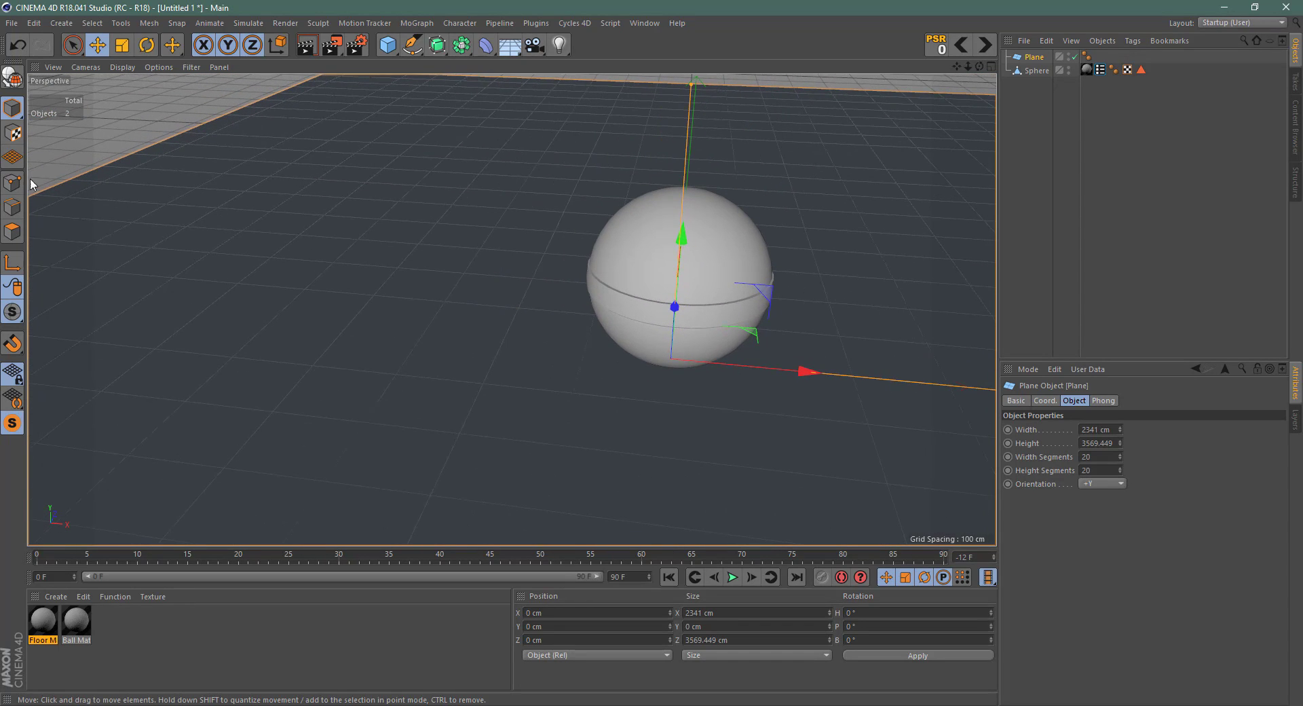
scroll(349, 299, down, 6)
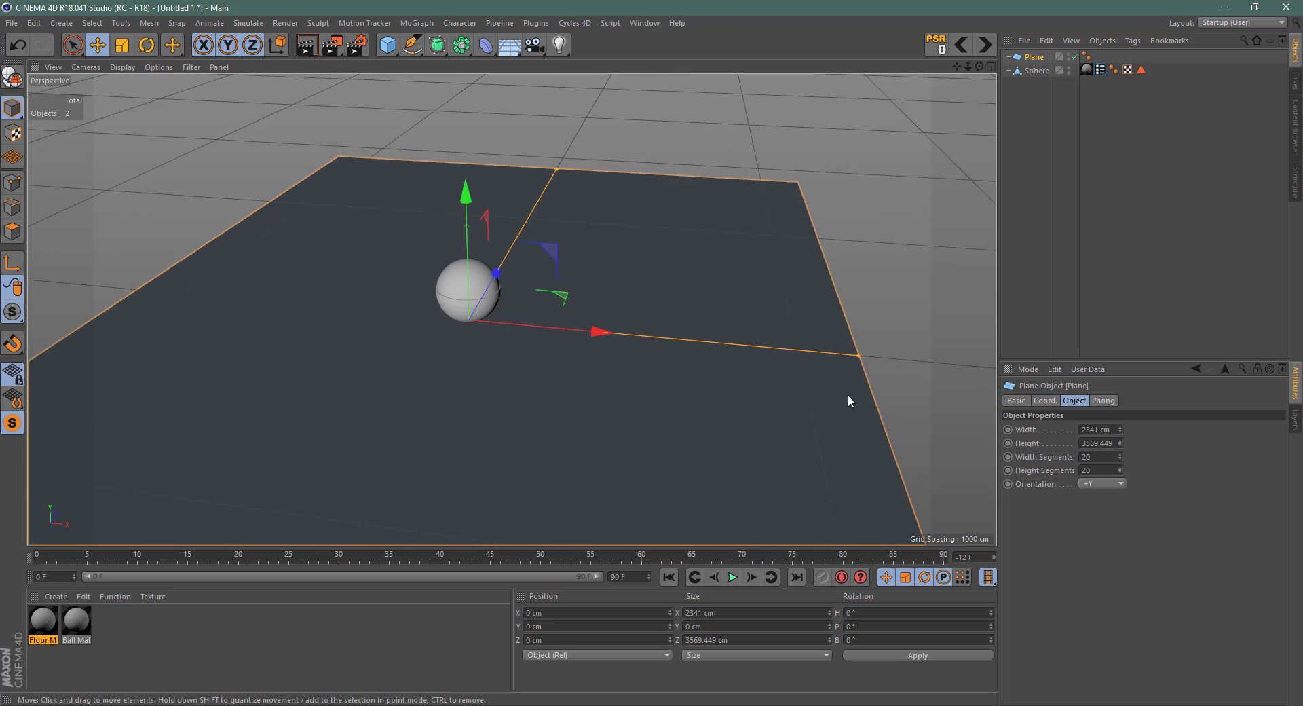
drag(858, 355, 977, 367)
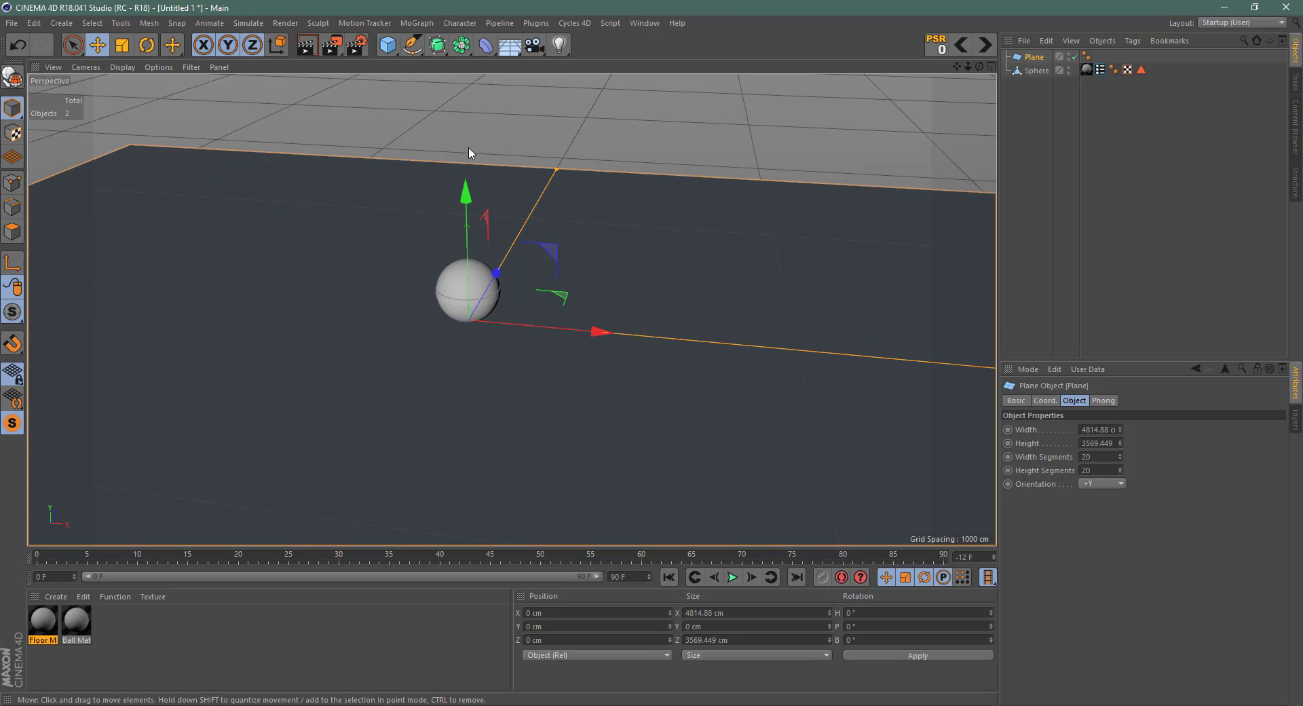
drag(556, 169, 601, 76)
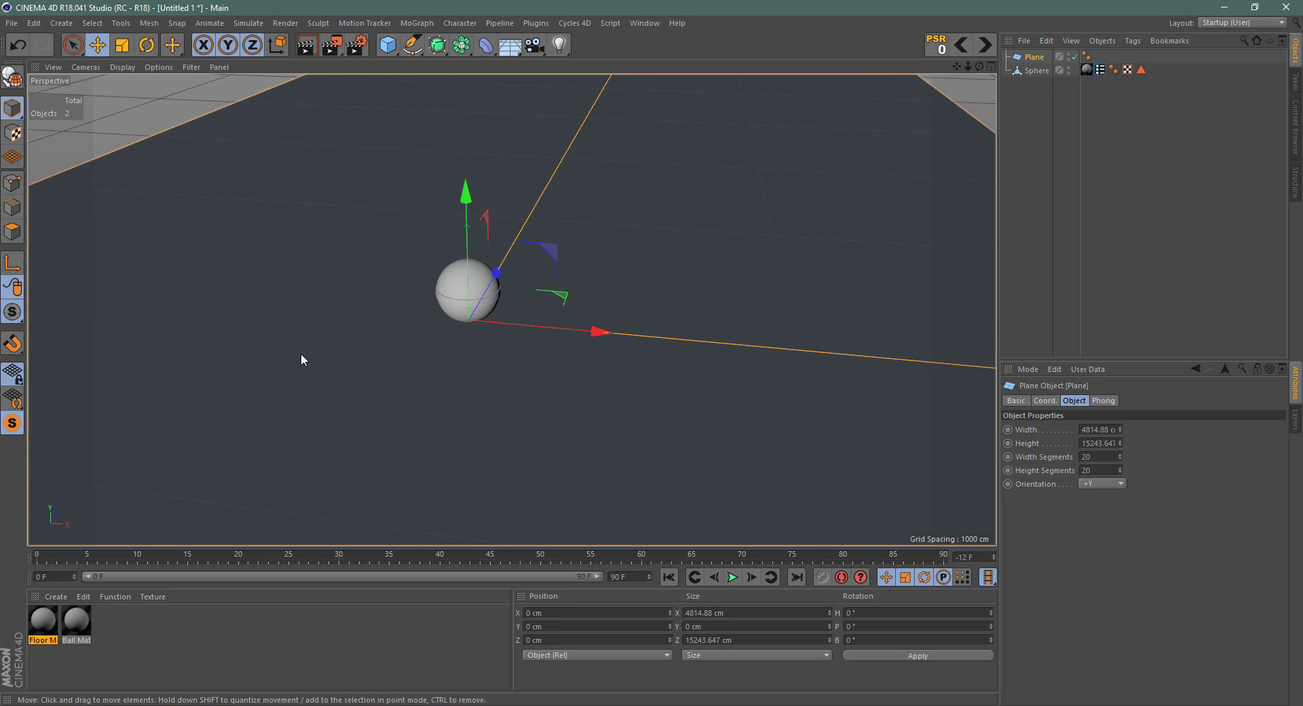
scroll(301, 348, up, 5)
scroll(432, 223, up, 1)
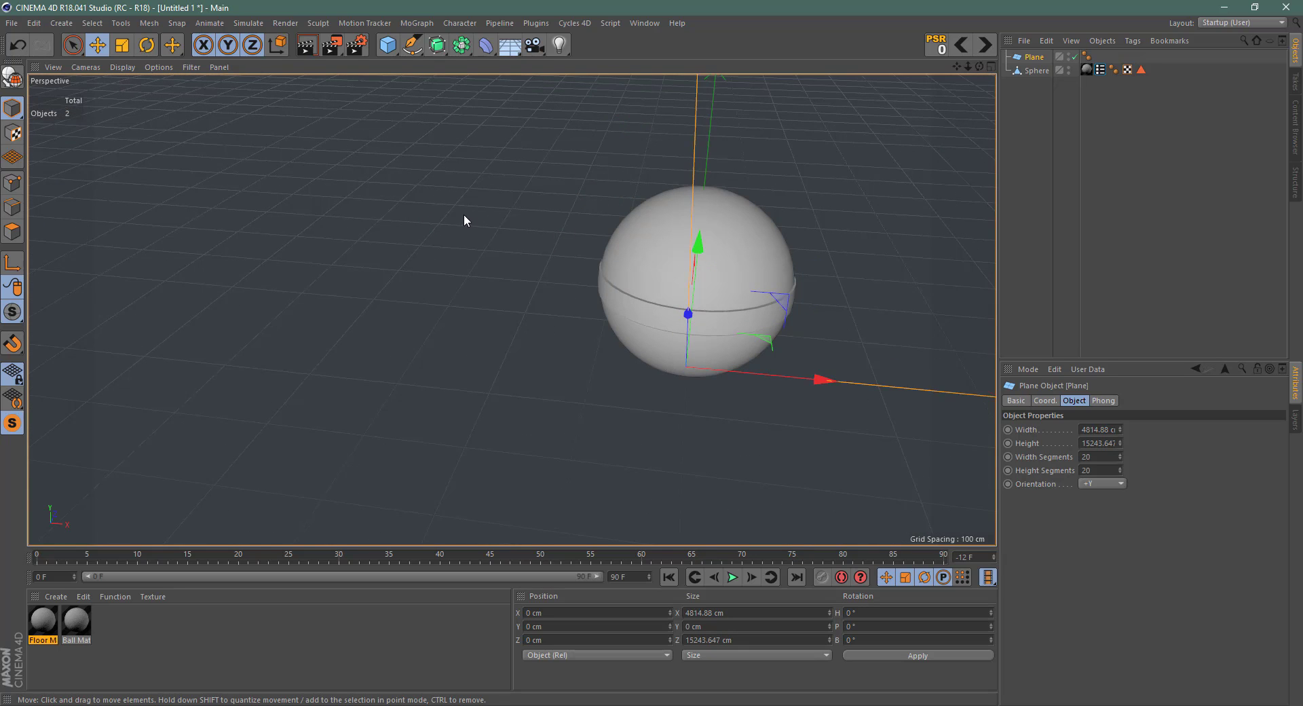
mouse_move(533, 198)
alt+mouse_down()
mouse_move(506, 186)
mouse_move(527, 187)
alt+mouse_up()
mouse_move(611, 183)
alt+mouse_down()
mouse_move(646, 160)
mouse_move(577, 157)
mouse_move(584, 165)
alt+mouse_up()
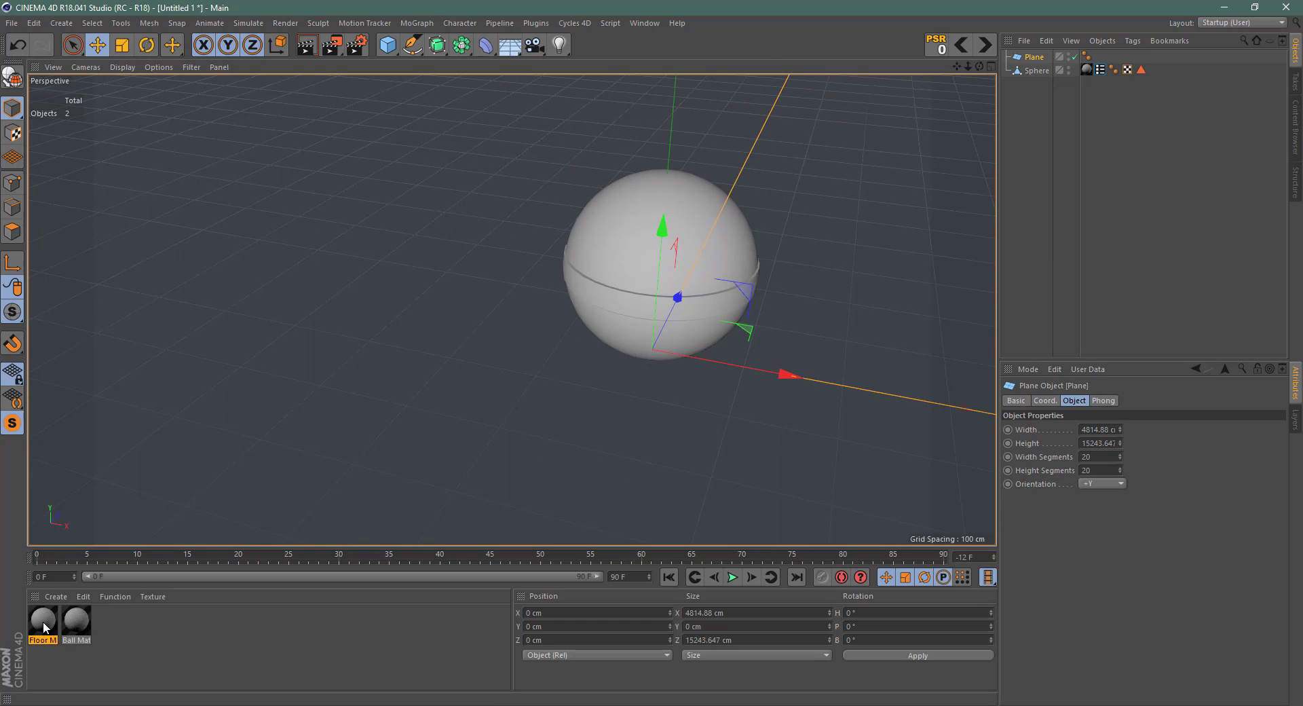
Step: Assign Floor Mat to the floor plane, and open Ball Mat in an enlarged Node Editor
drag(44, 628, 482, 349)
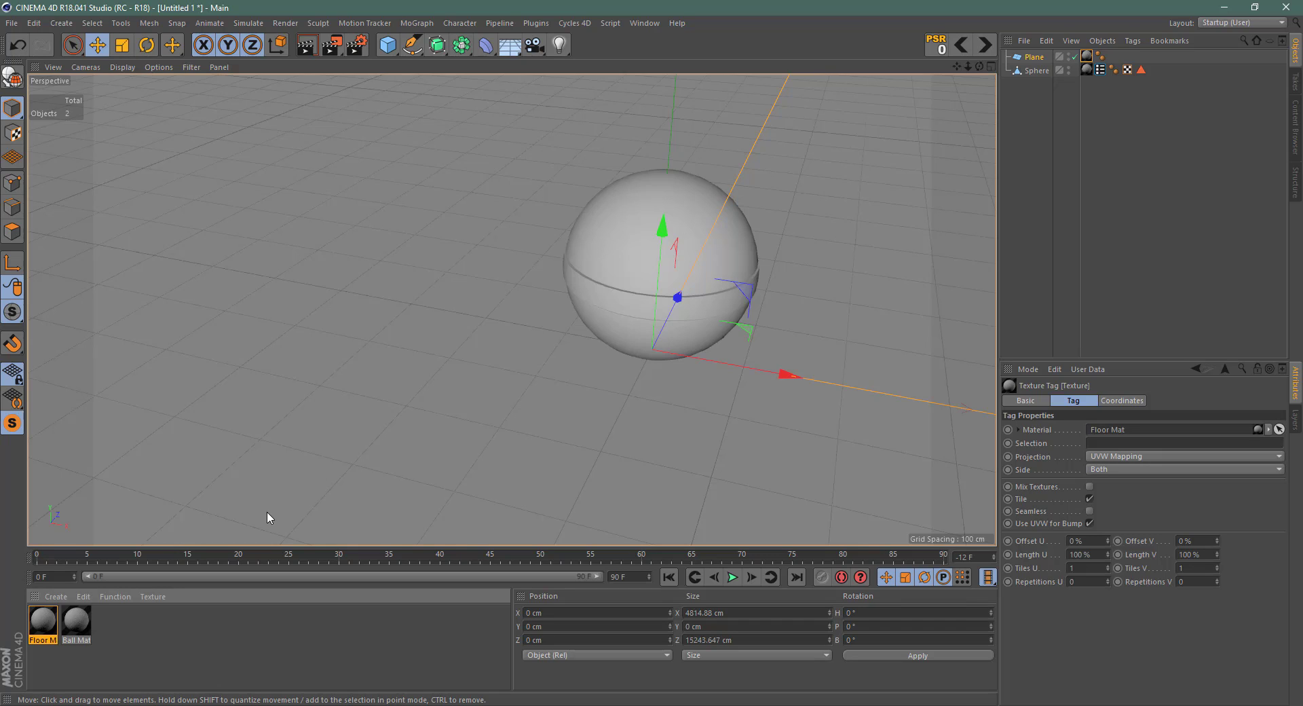
double_click(76, 632)
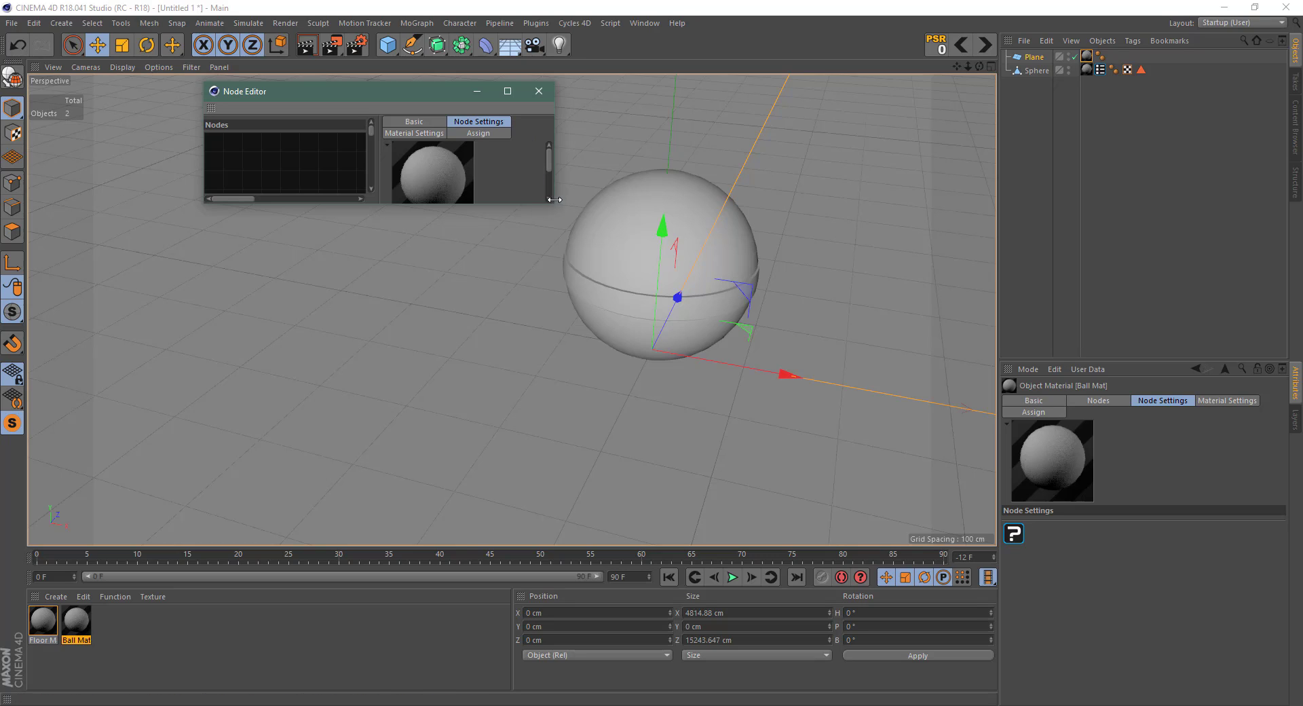
drag(554, 188, 824, 187)
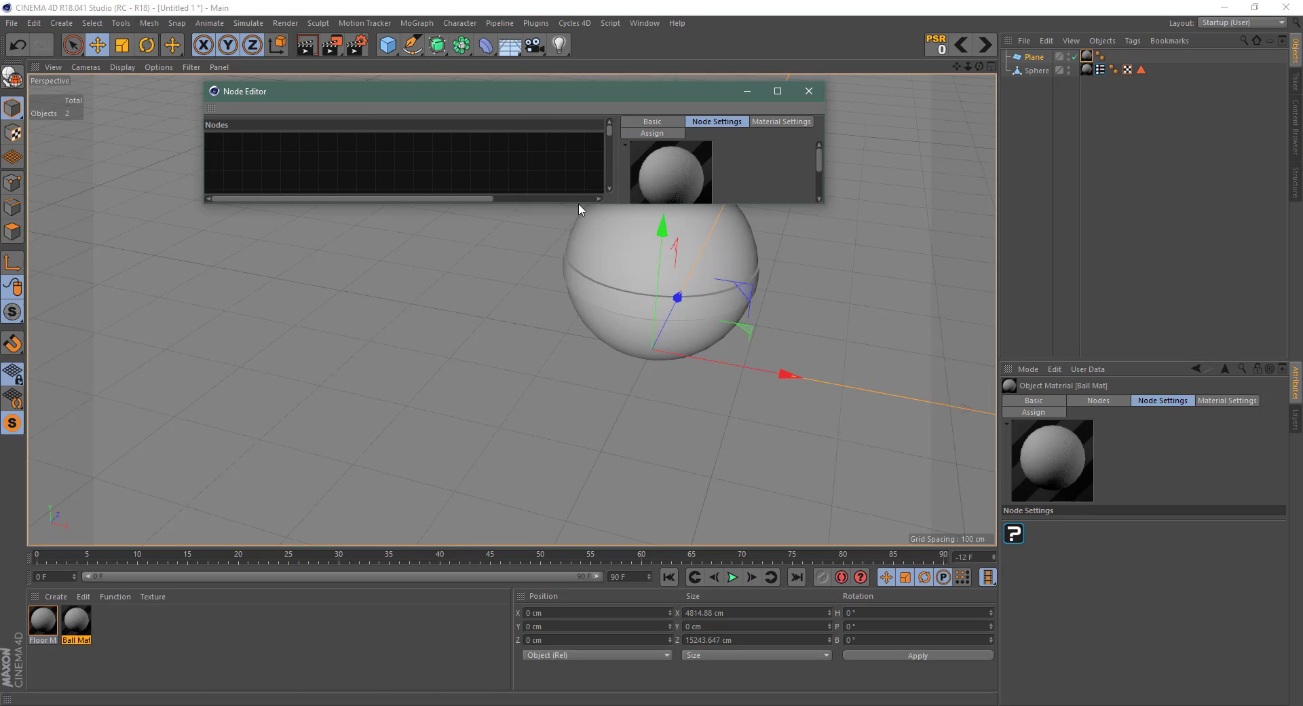
drag(572, 203, 573, 515)
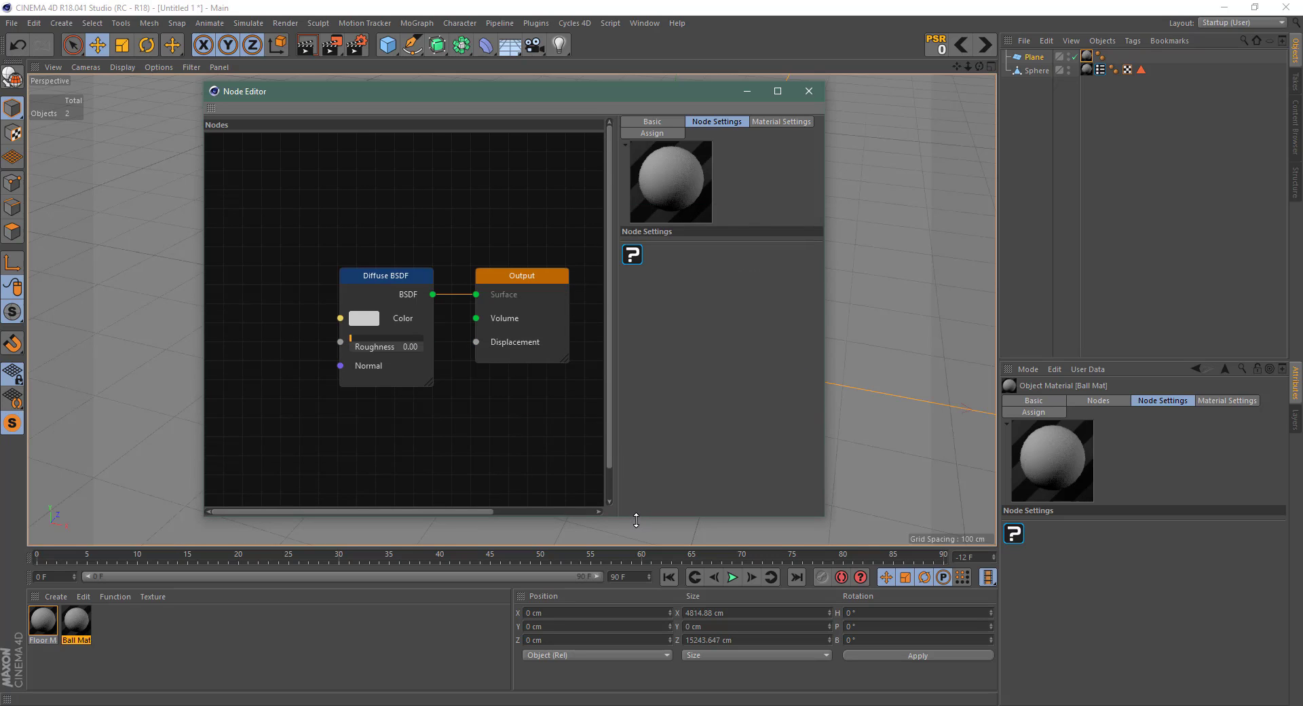
drag(616, 368, 724, 368)
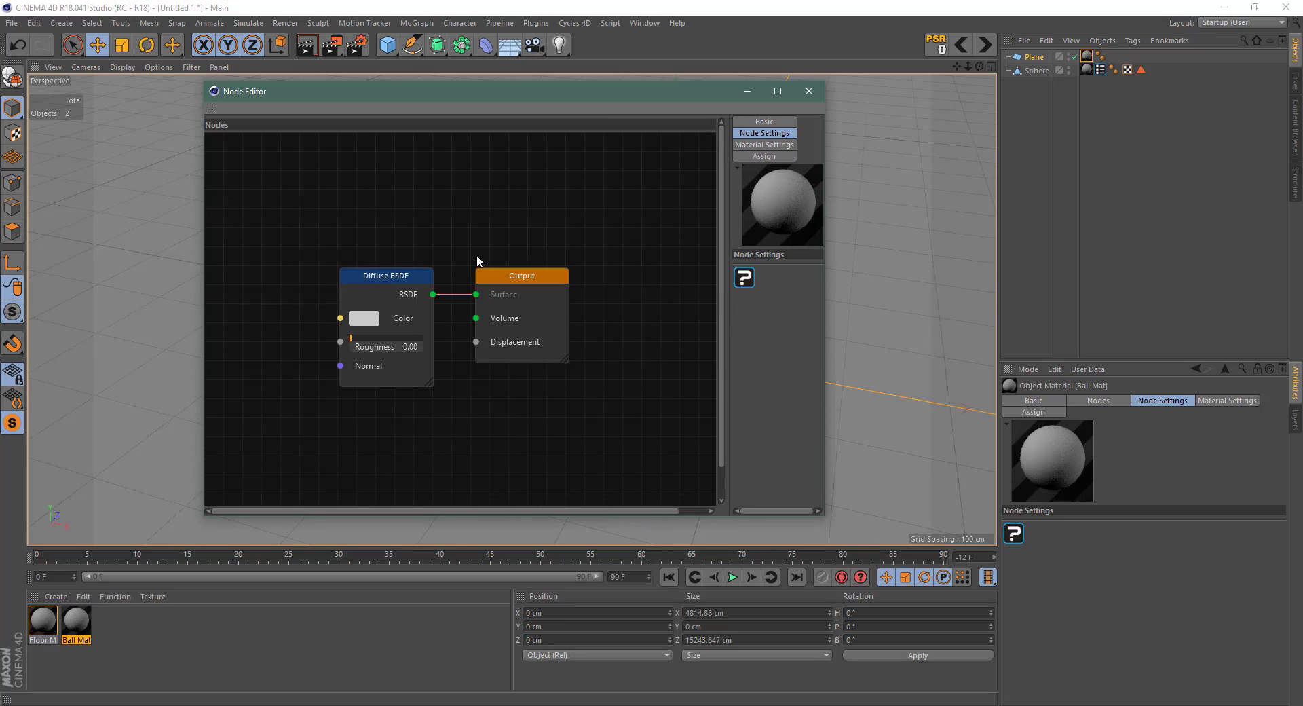
Step: Spread out the Ball Mat nodes and insert a Mix Shader between the Diffuse BSDF and Output, with the diffuse feeding Shader1
drag(538, 281, 640, 260)
drag(407, 279, 419, 178)
right_click(407, 311)
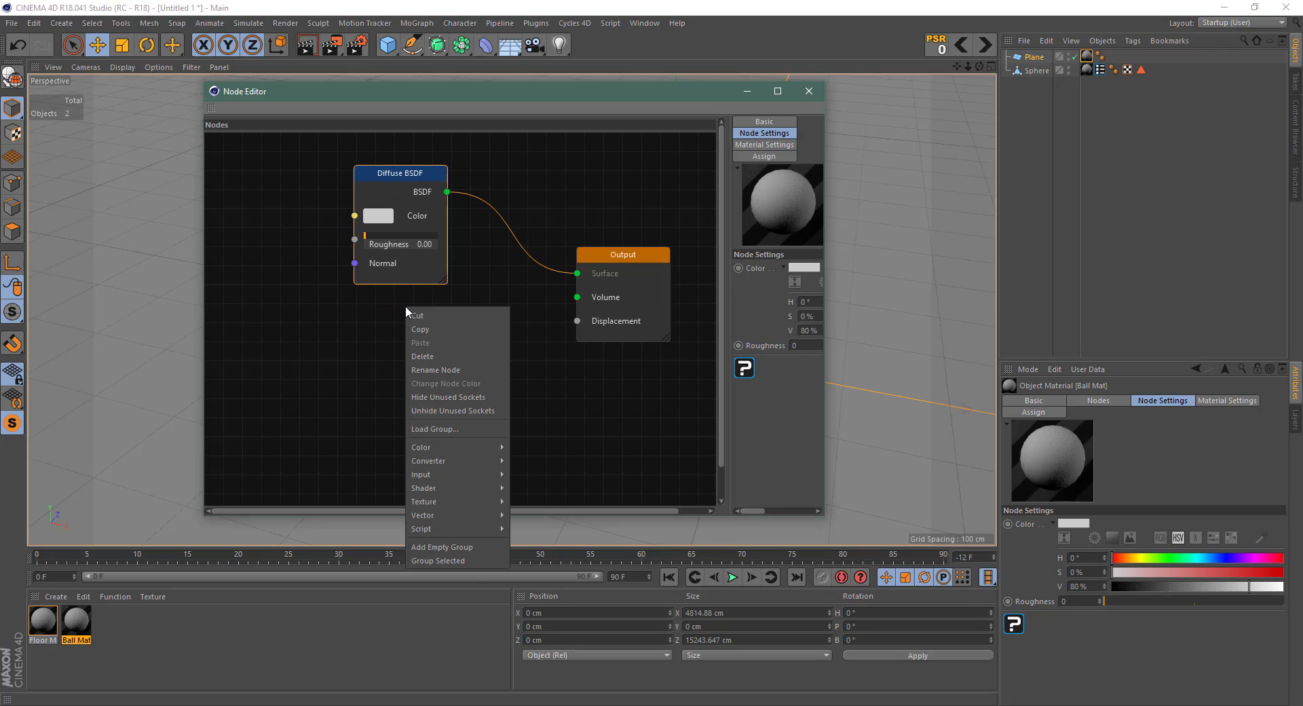
mouse_move(488, 488)
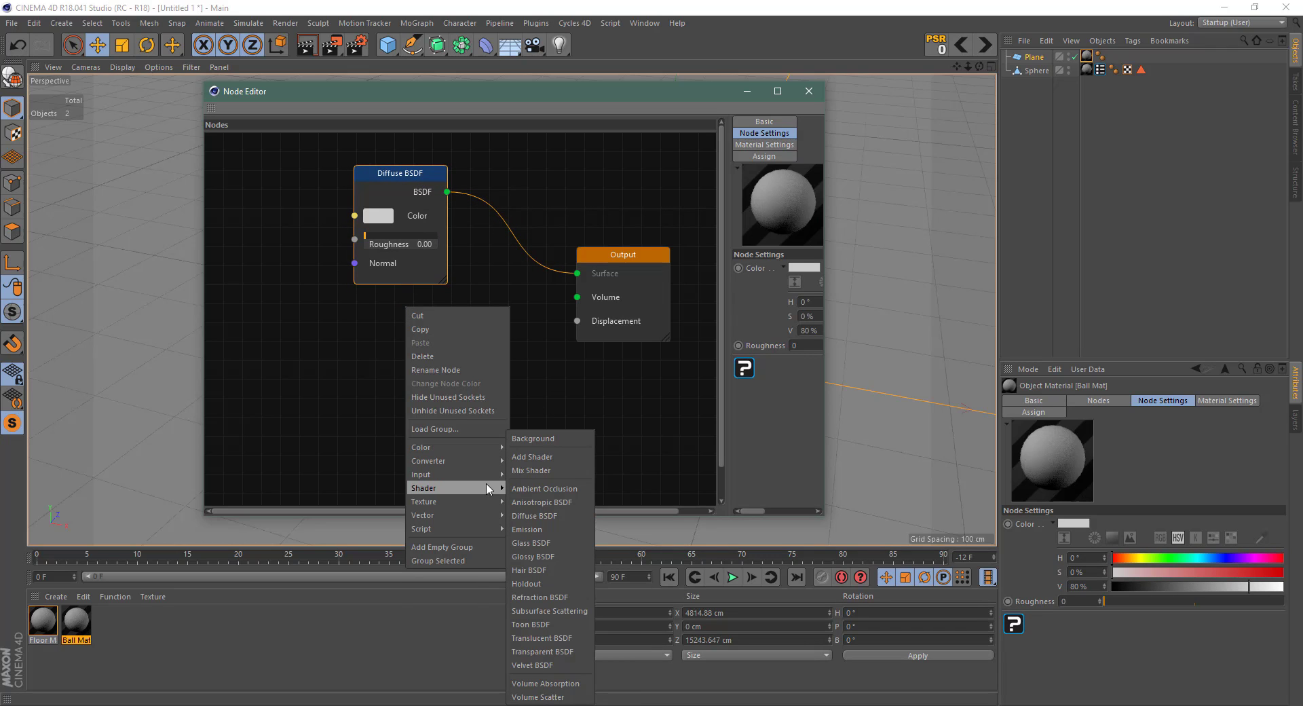
click(532, 471)
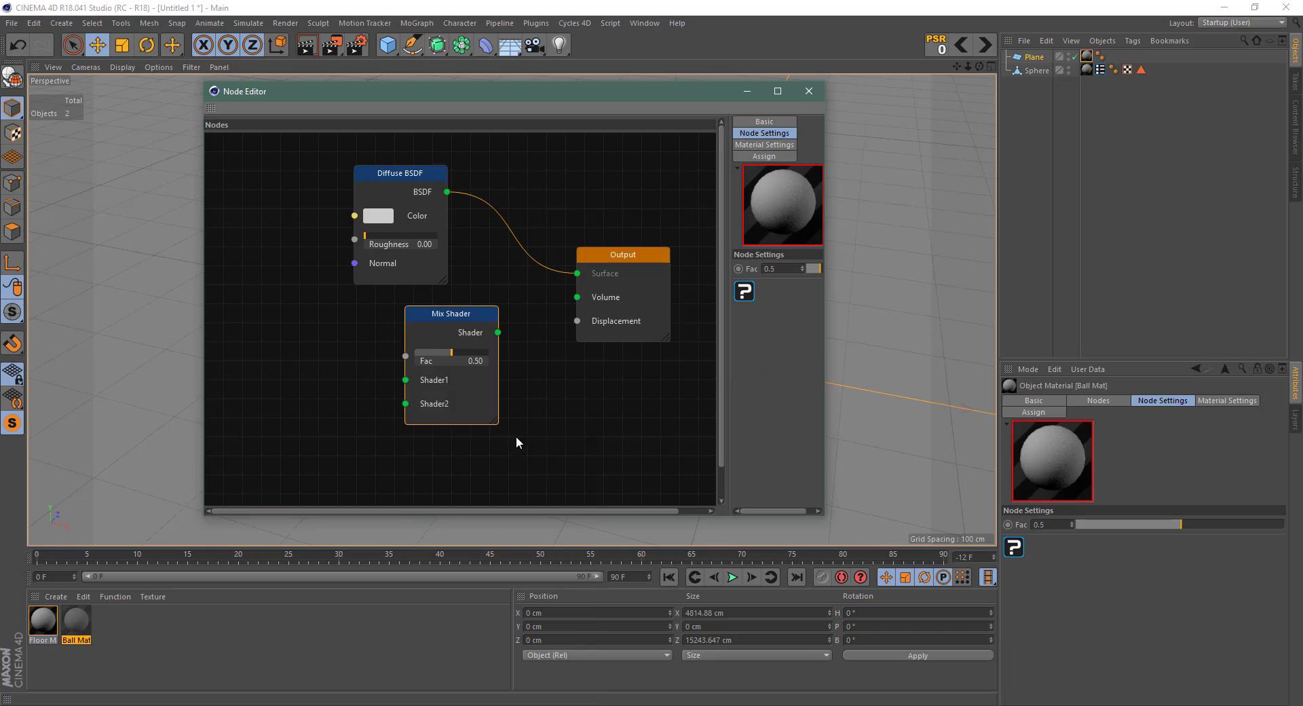
drag(467, 314, 523, 244)
drag(409, 179, 298, 150)
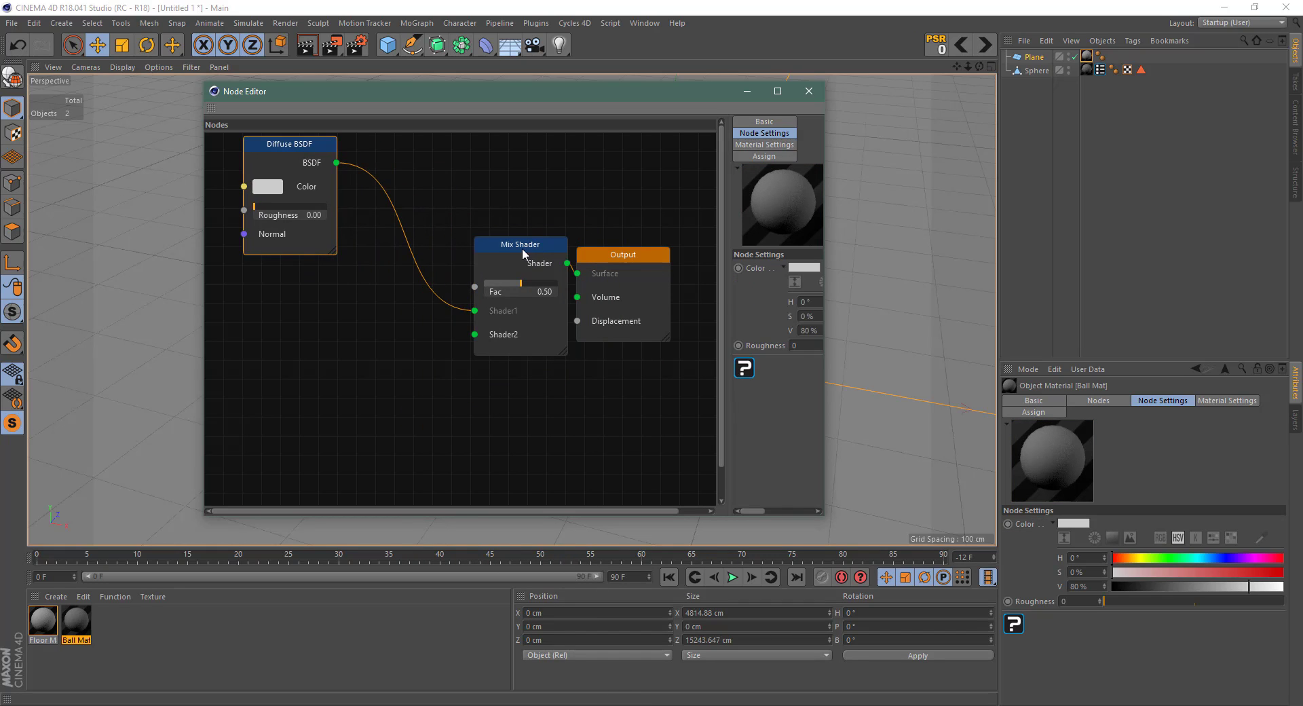
drag(529, 249, 487, 221)
Step: Add an Emission shader to Ball Mat and connect it to the Mix Shader's Shader2 input, placing the Diffuse BSDF above it
right_click(356, 357)
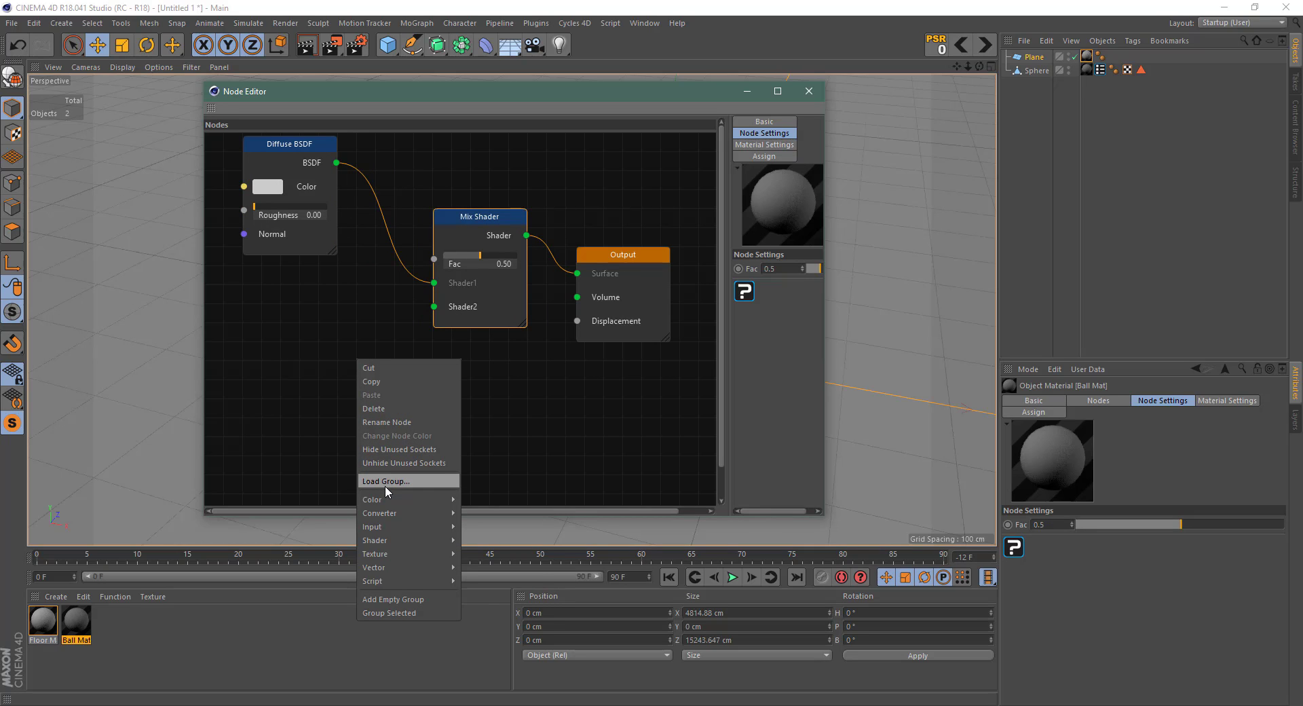
mouse_move(426, 544)
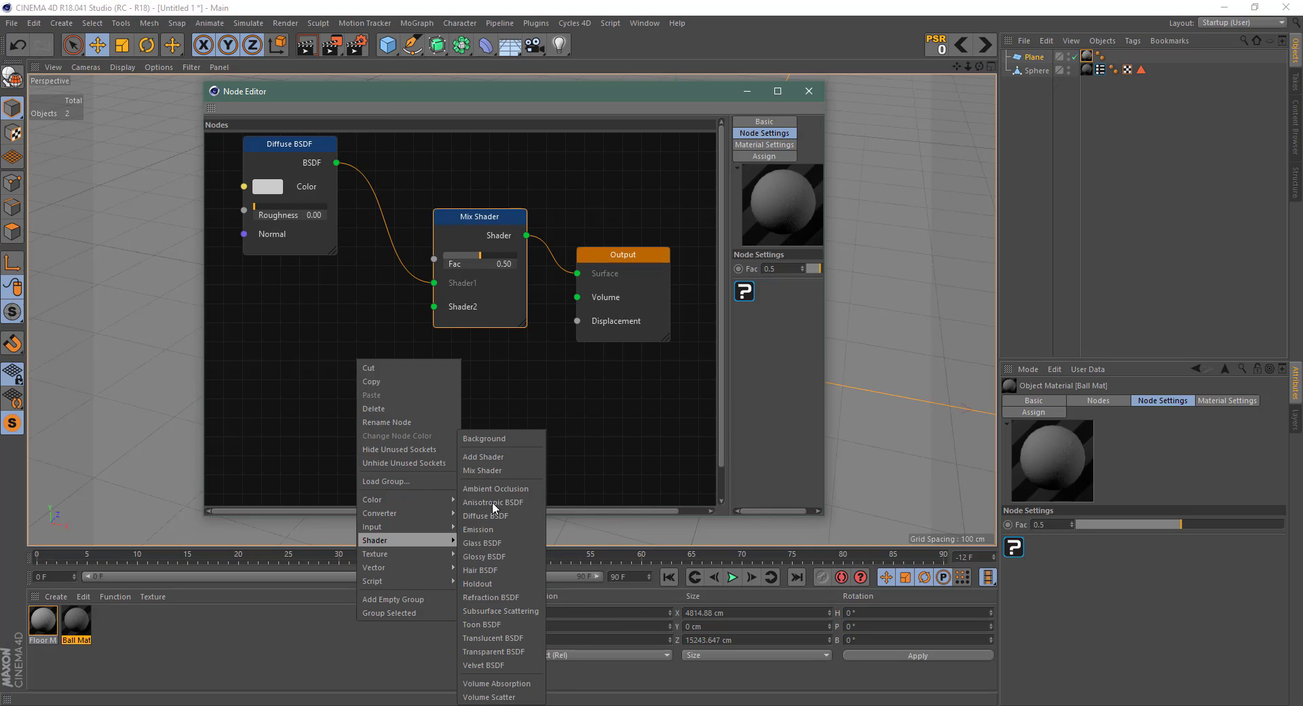
click(498, 532)
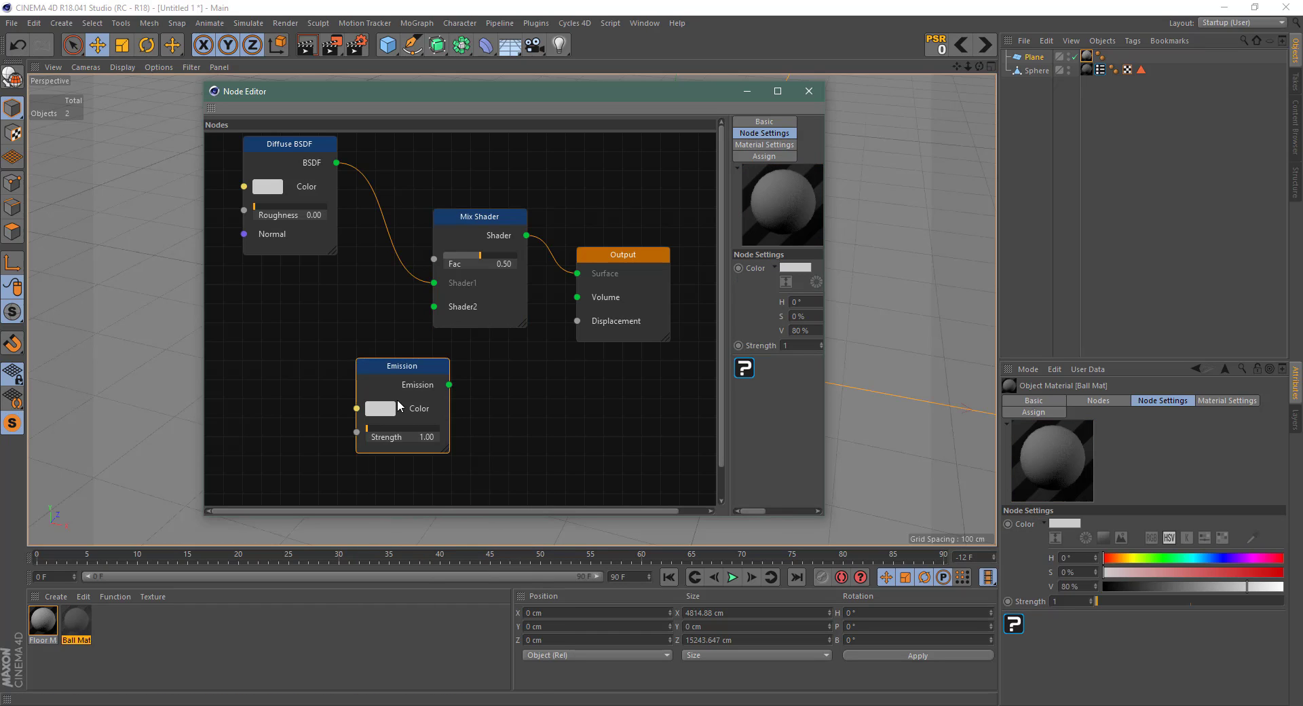
drag(406, 370, 434, 307)
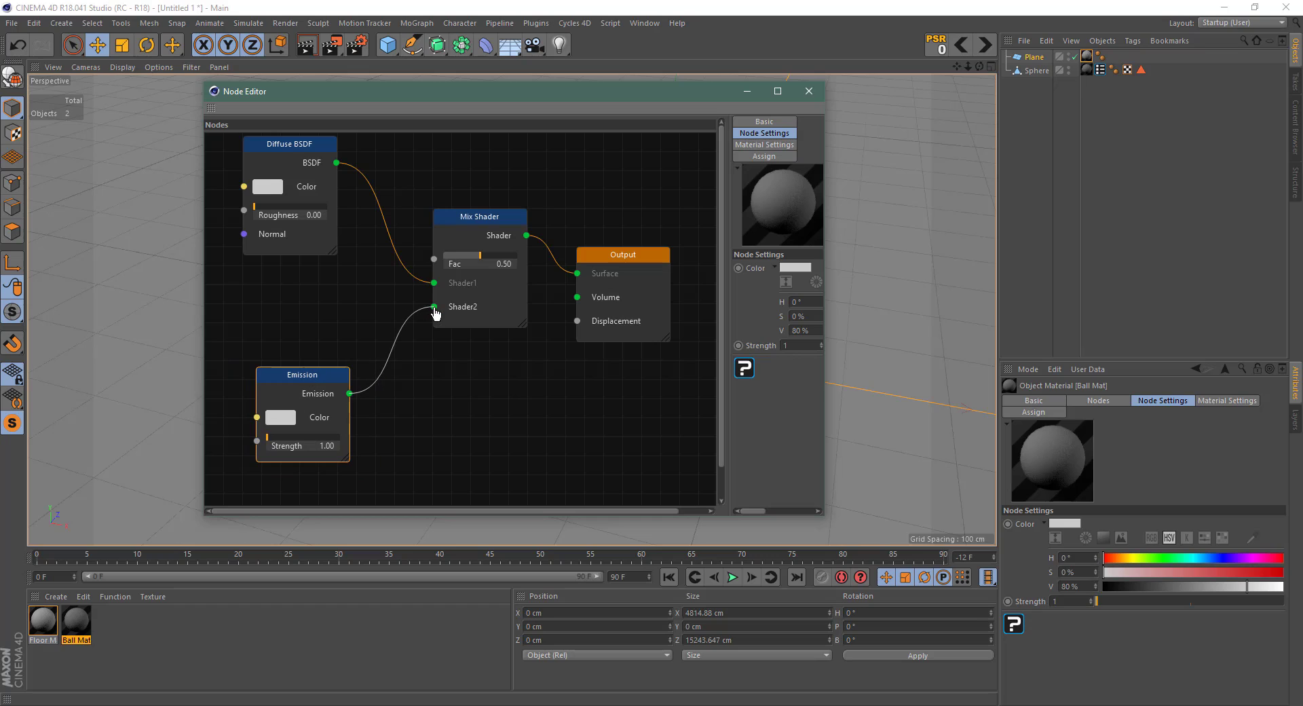
drag(301, 178, 316, 285)
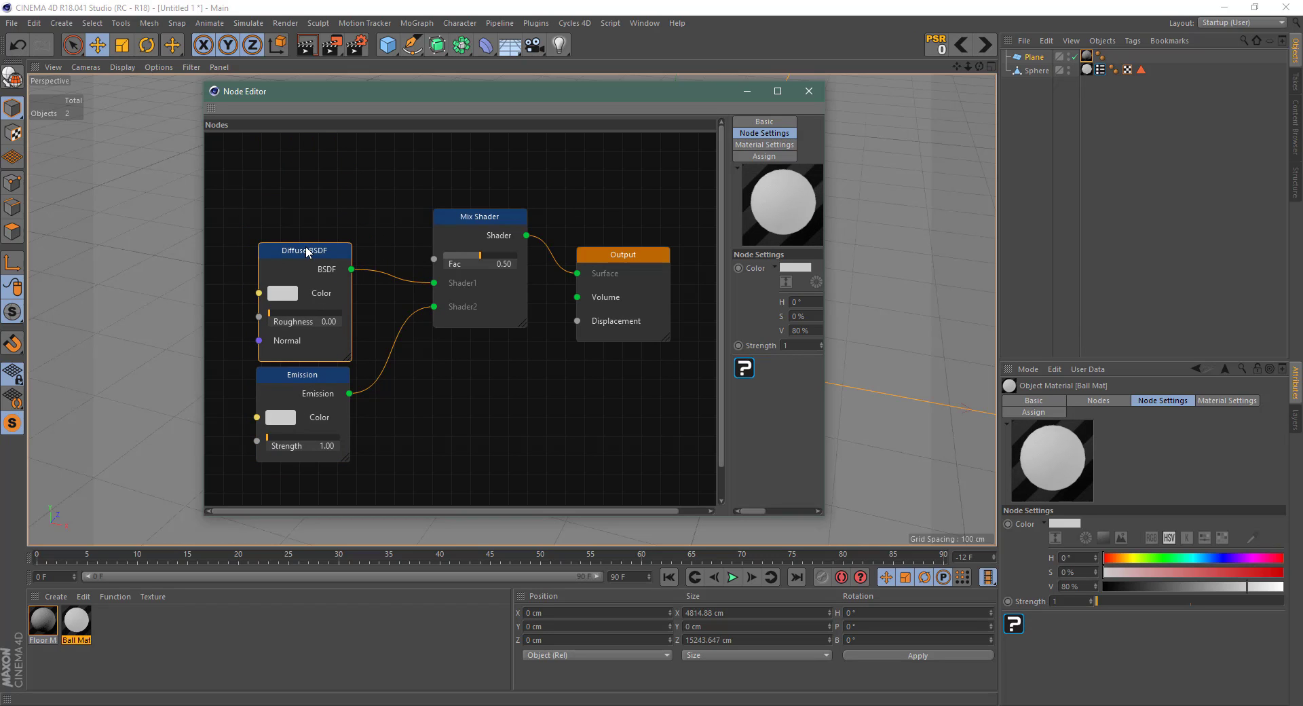
Step: Add an Attribute node named LightSel and connect its Fac output to the Mix Shader's Fac input
right_click(499, 401)
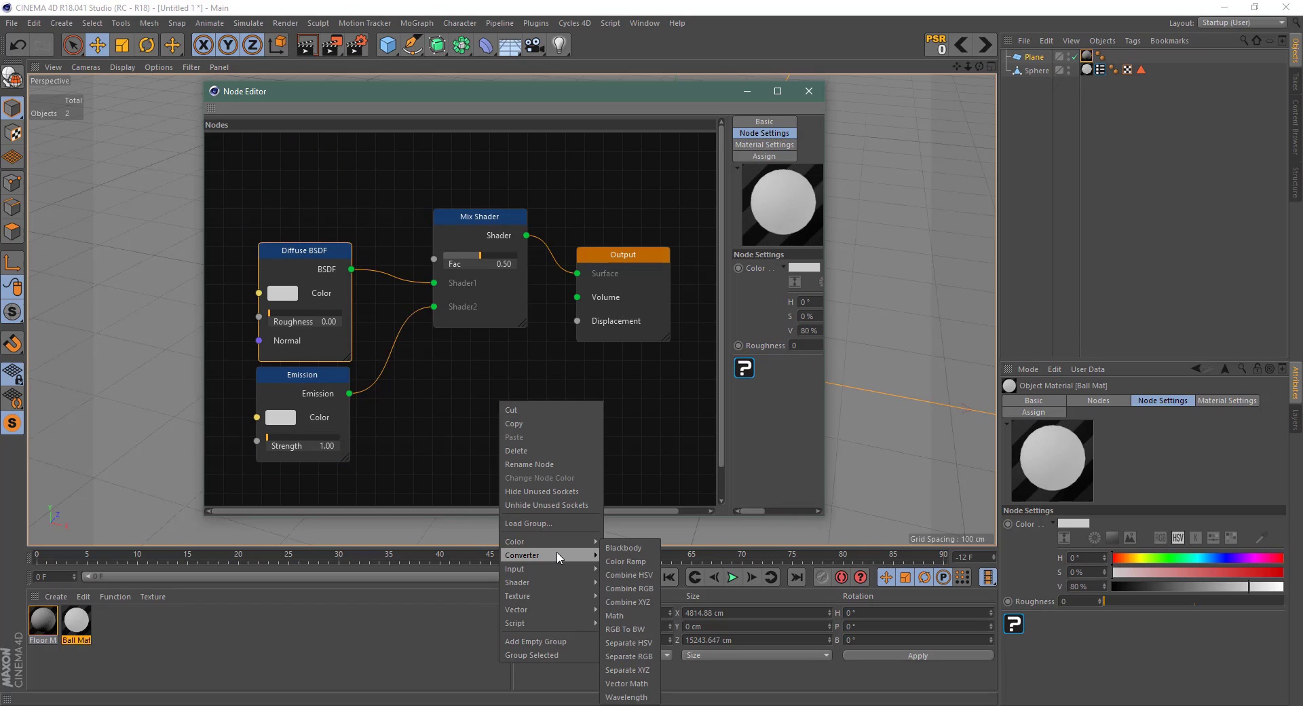
mouse_move(560, 570)
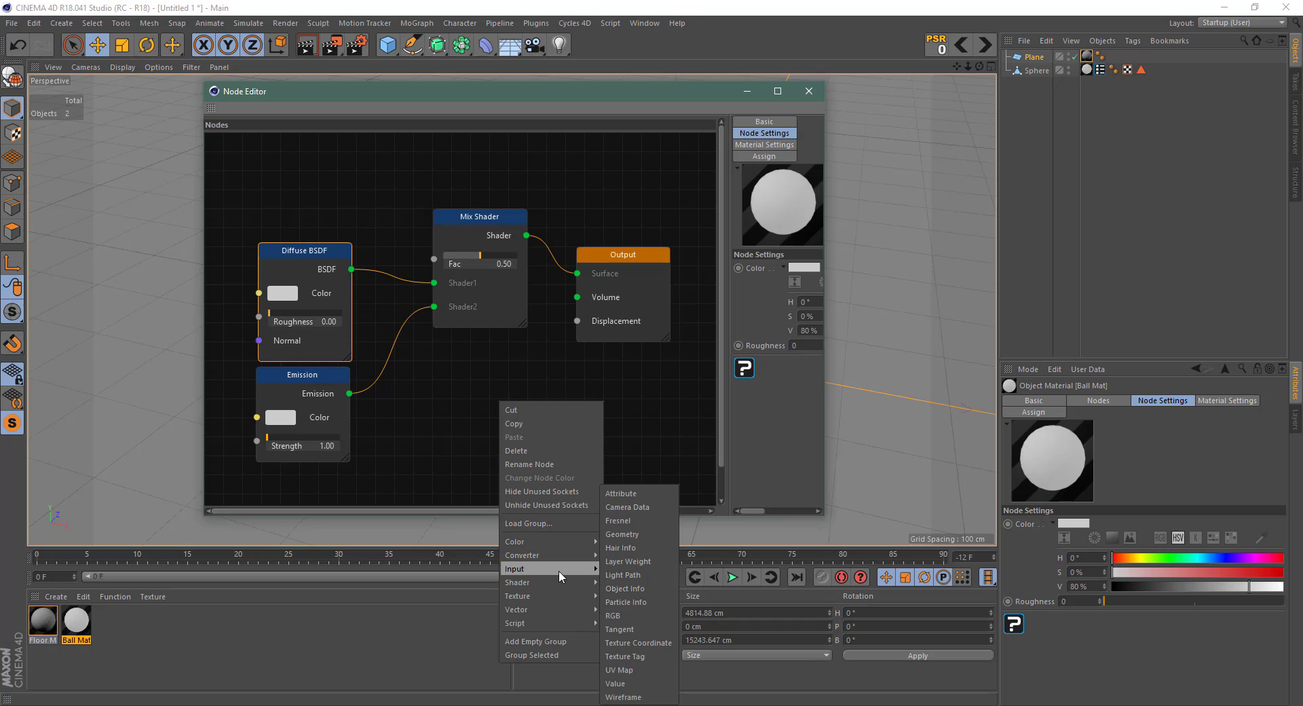
click(628, 492)
drag(546, 413, 248, 161)
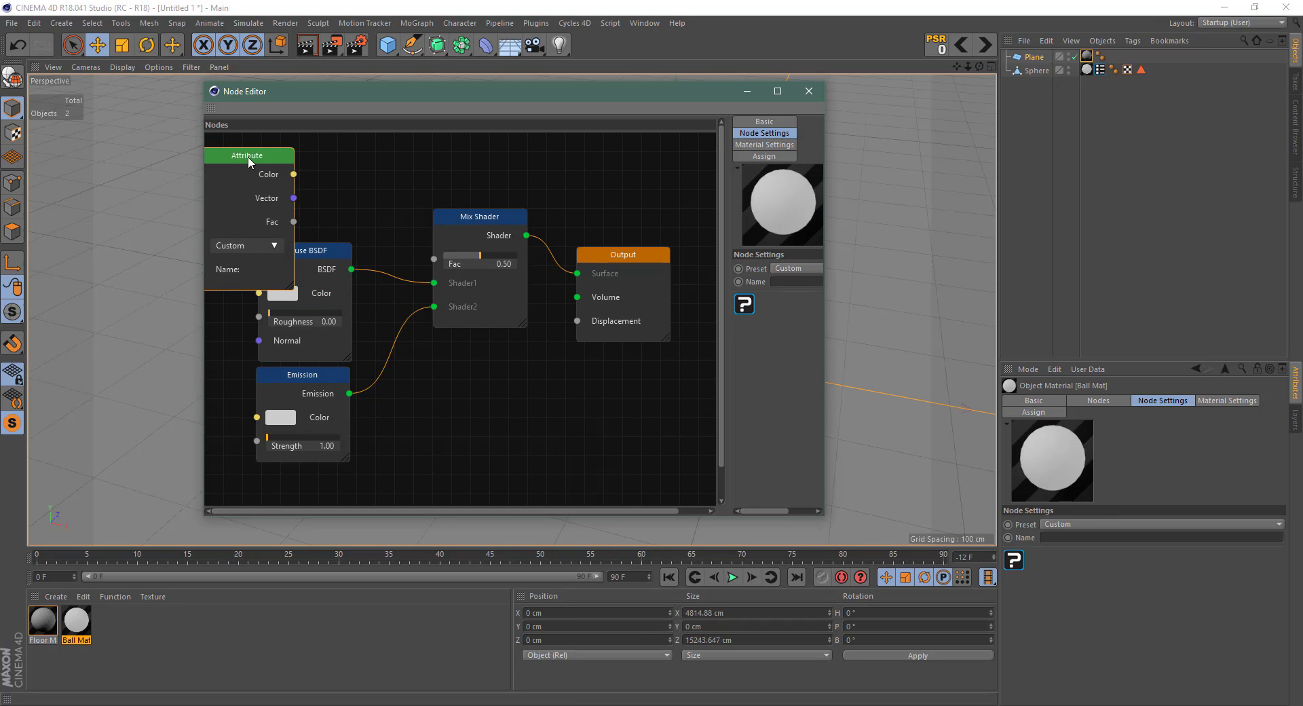
drag(294, 221, 435, 258)
click(247, 269)
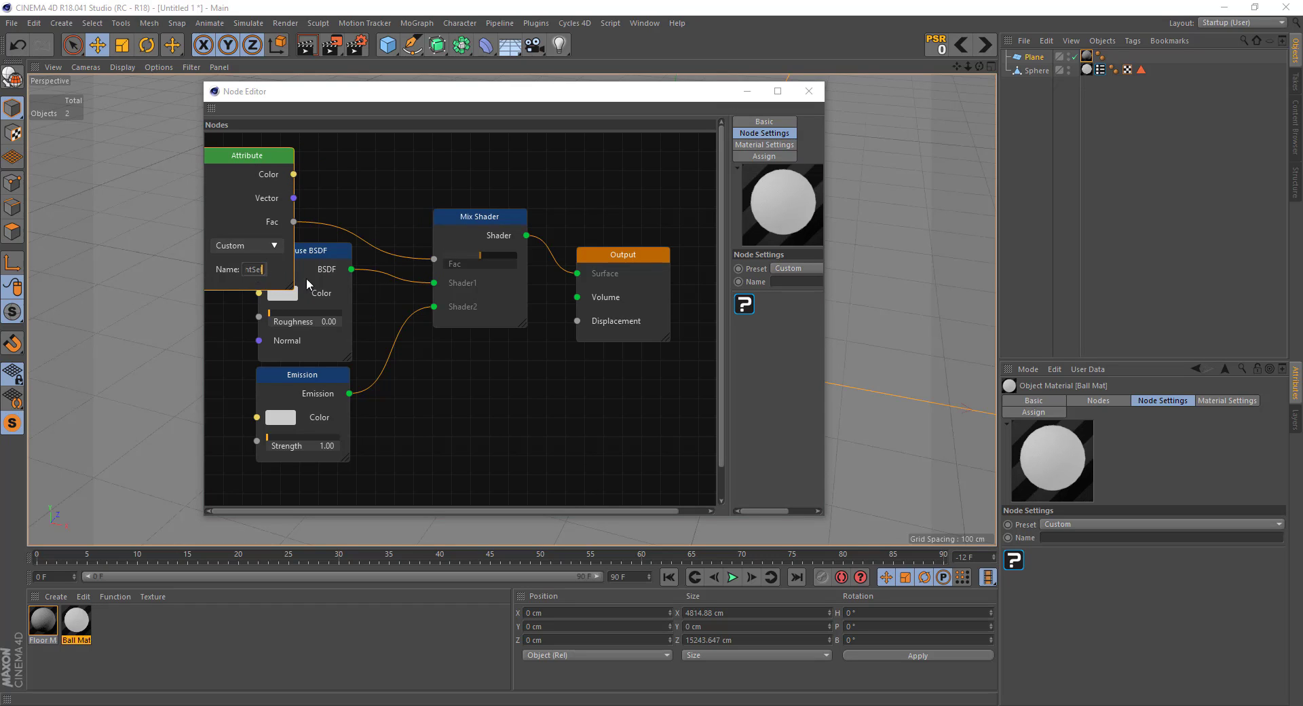
text(l)
key(Return)
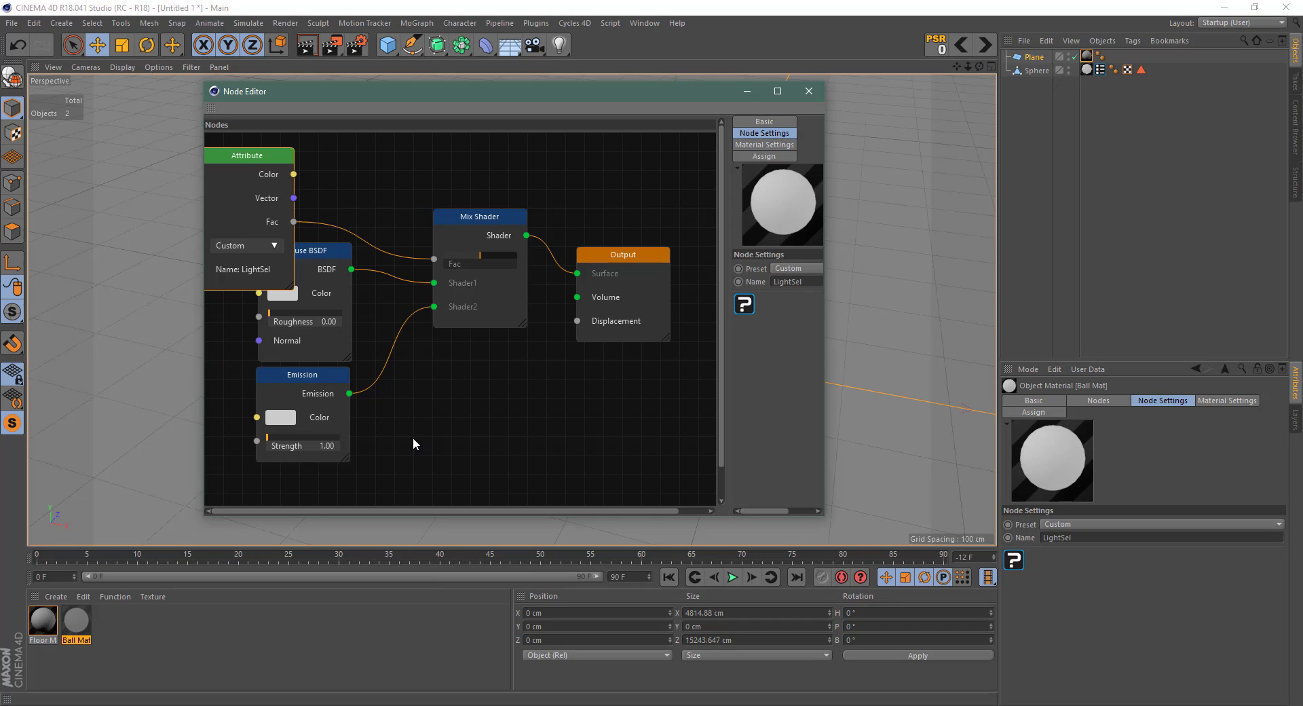
Step: Close the Node Editor, and start the Cycles 4D Real-Time Preview in the MyCycles (User) layout
drag(530, 93, 546, 190)
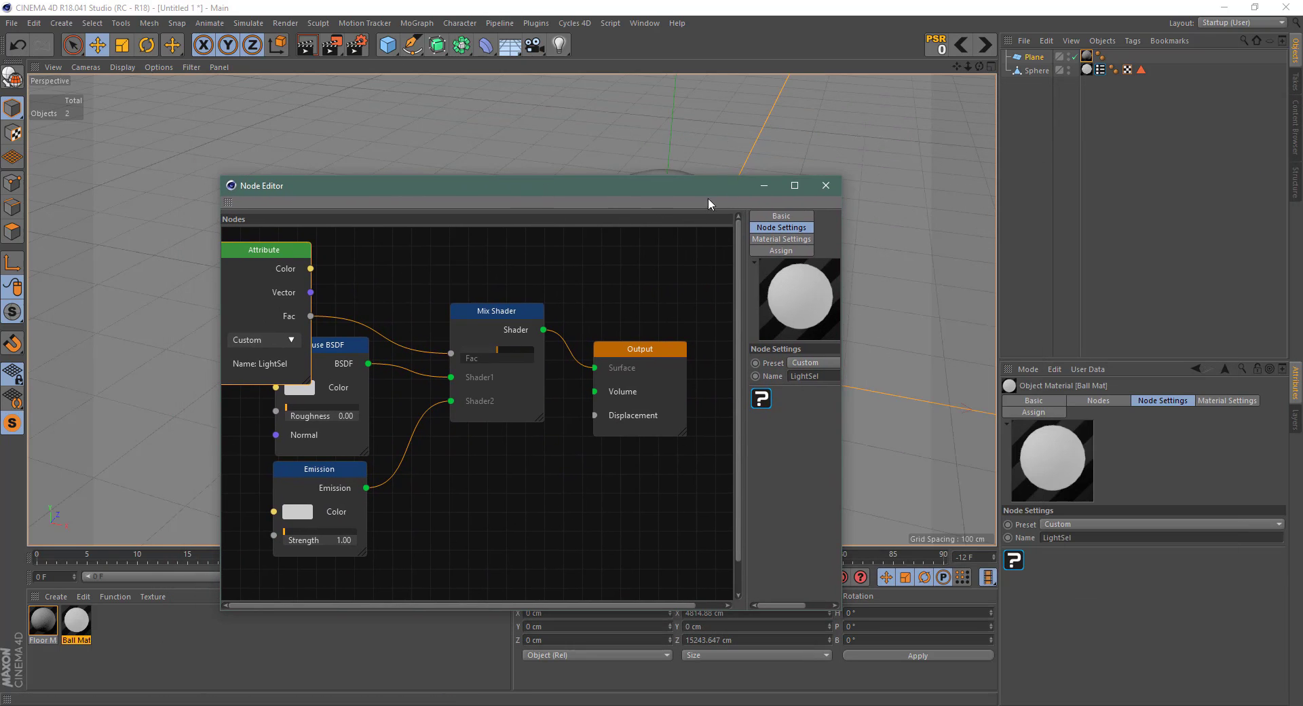
click(839, 186)
click(1244, 19)
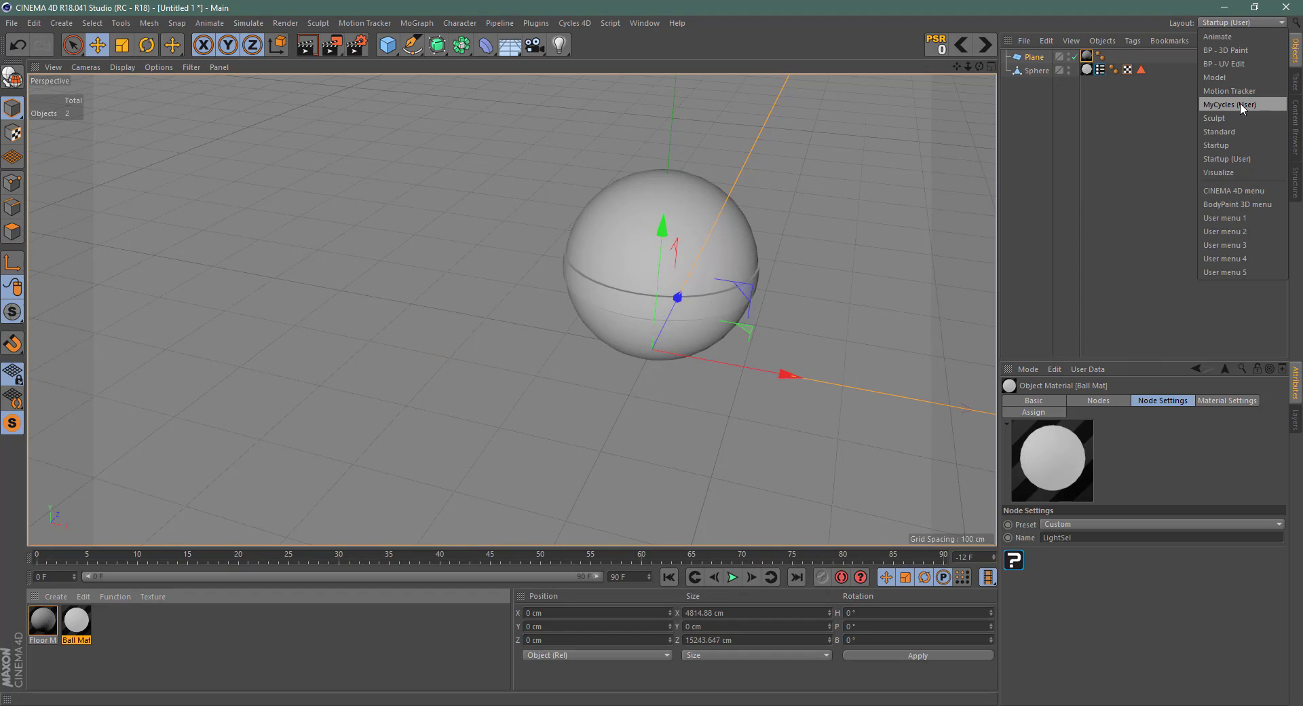
click(1241, 103)
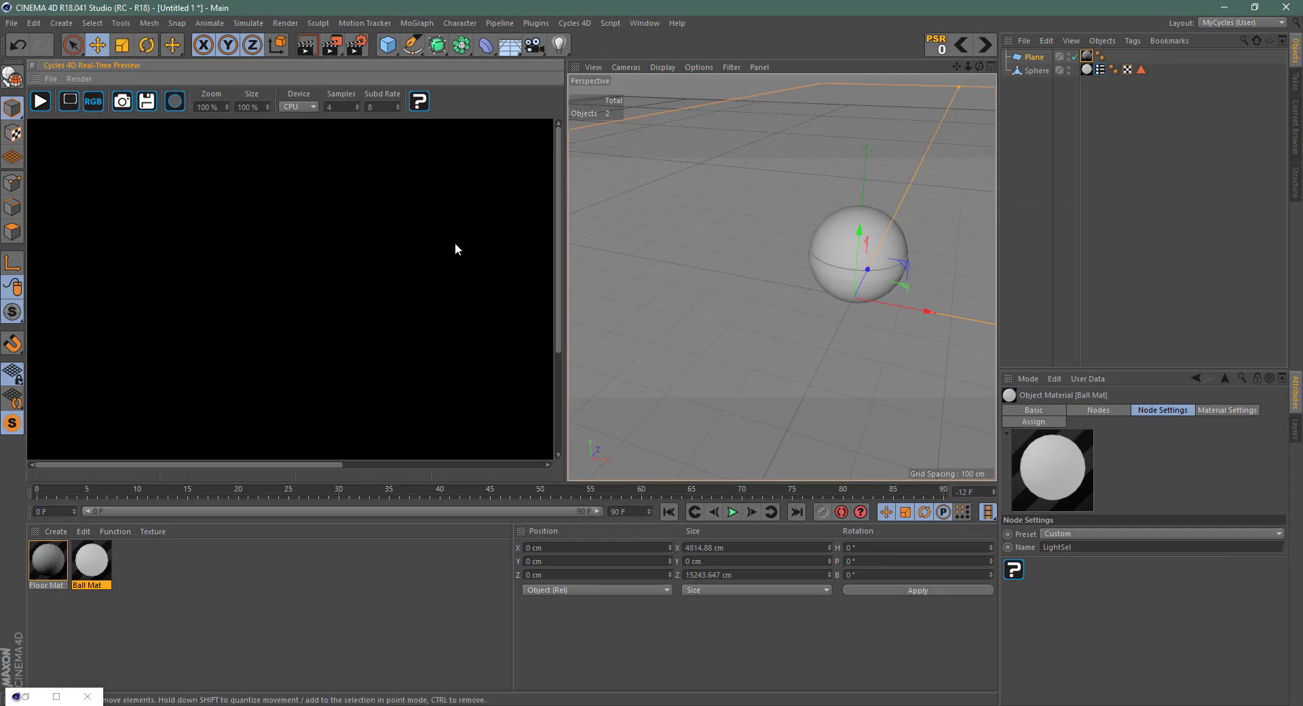
click(40, 102)
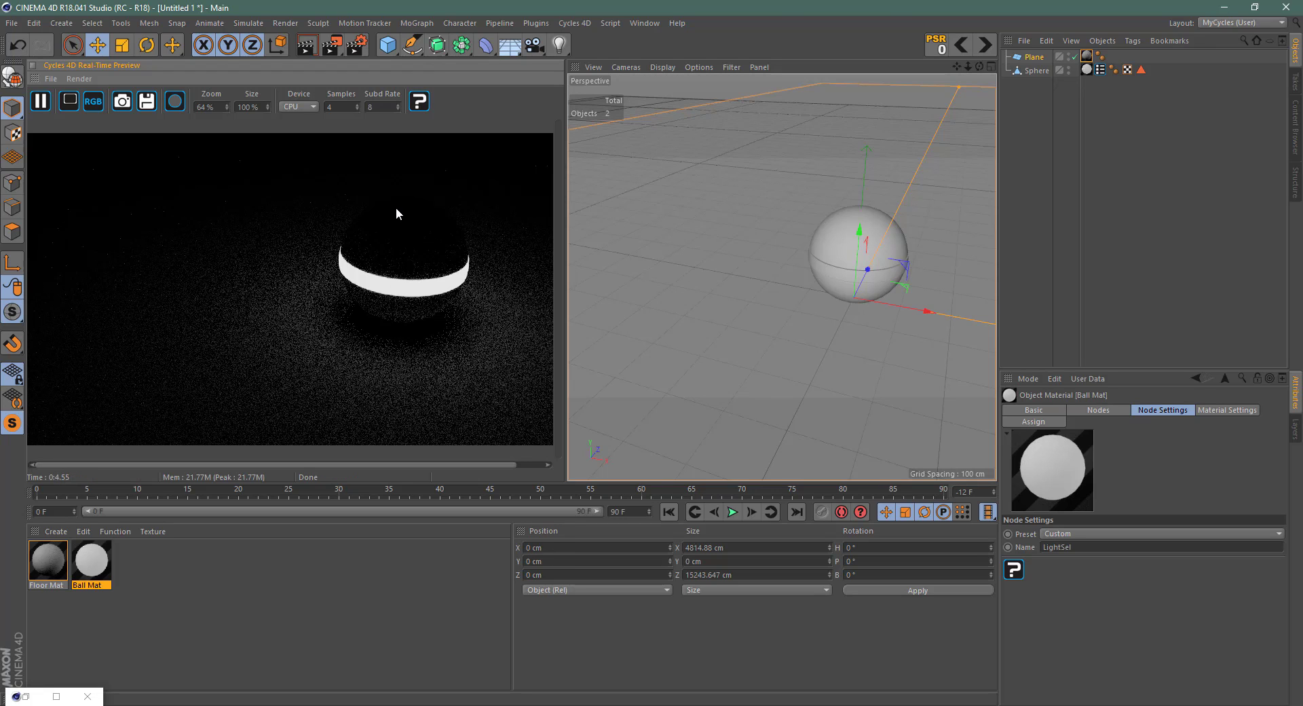
Step: Set the real-time preview to render on the CUDA GeForce GTX 980 Ti device with 12 samples
click(305, 107)
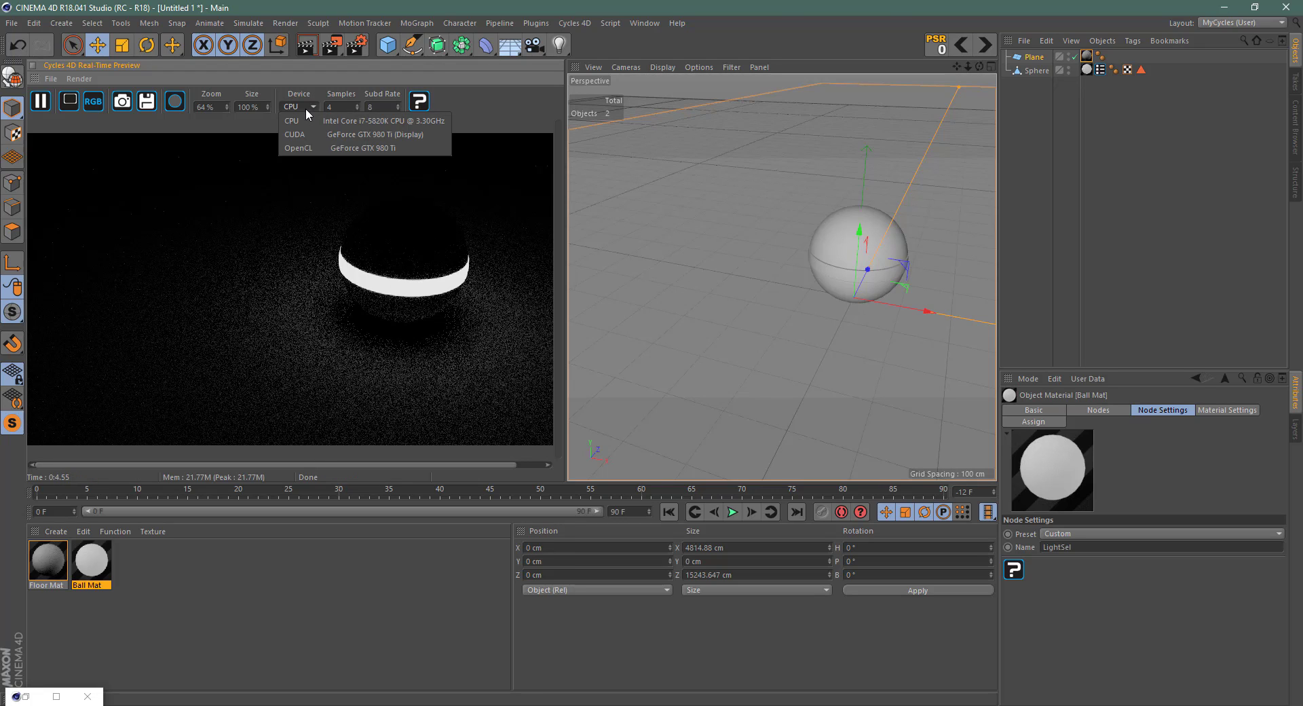
click(360, 133)
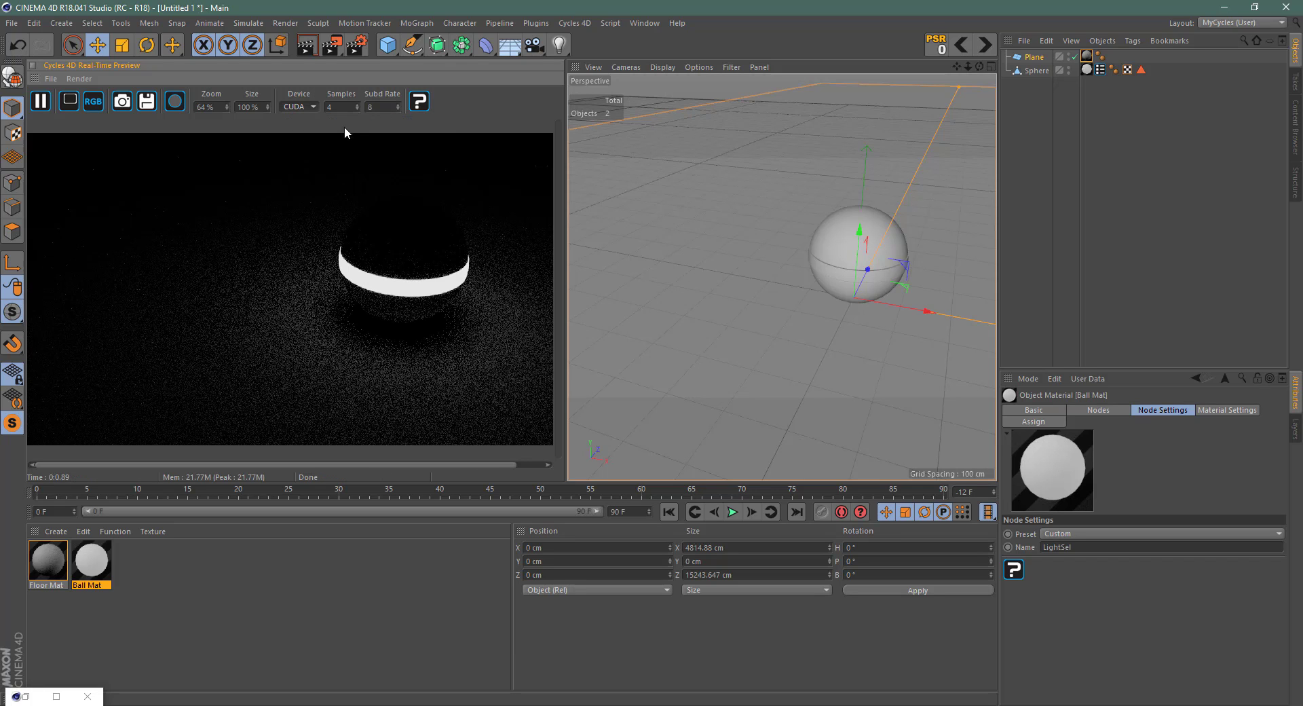
click(349, 104)
click(434, 597)
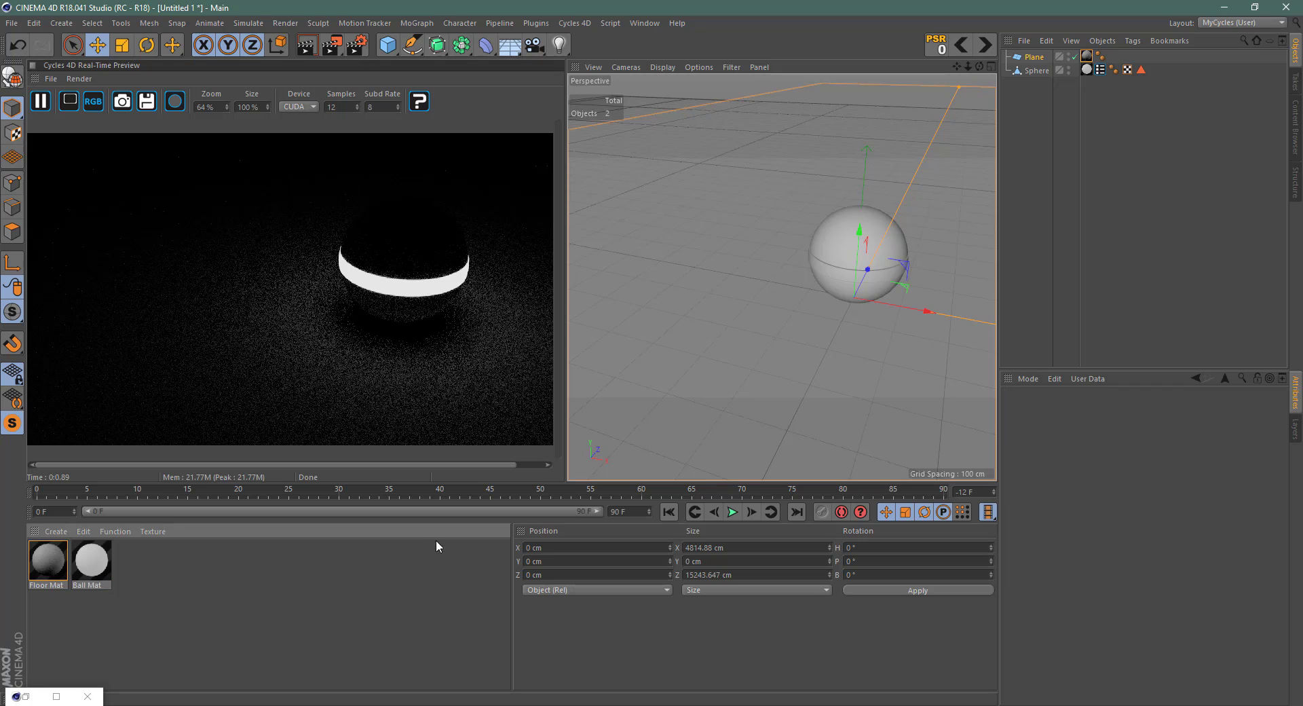
Step: Reopen Ball Mat in a larger Node Editor and spread out its nodes, collapsing the Attribute node
double_click(92, 563)
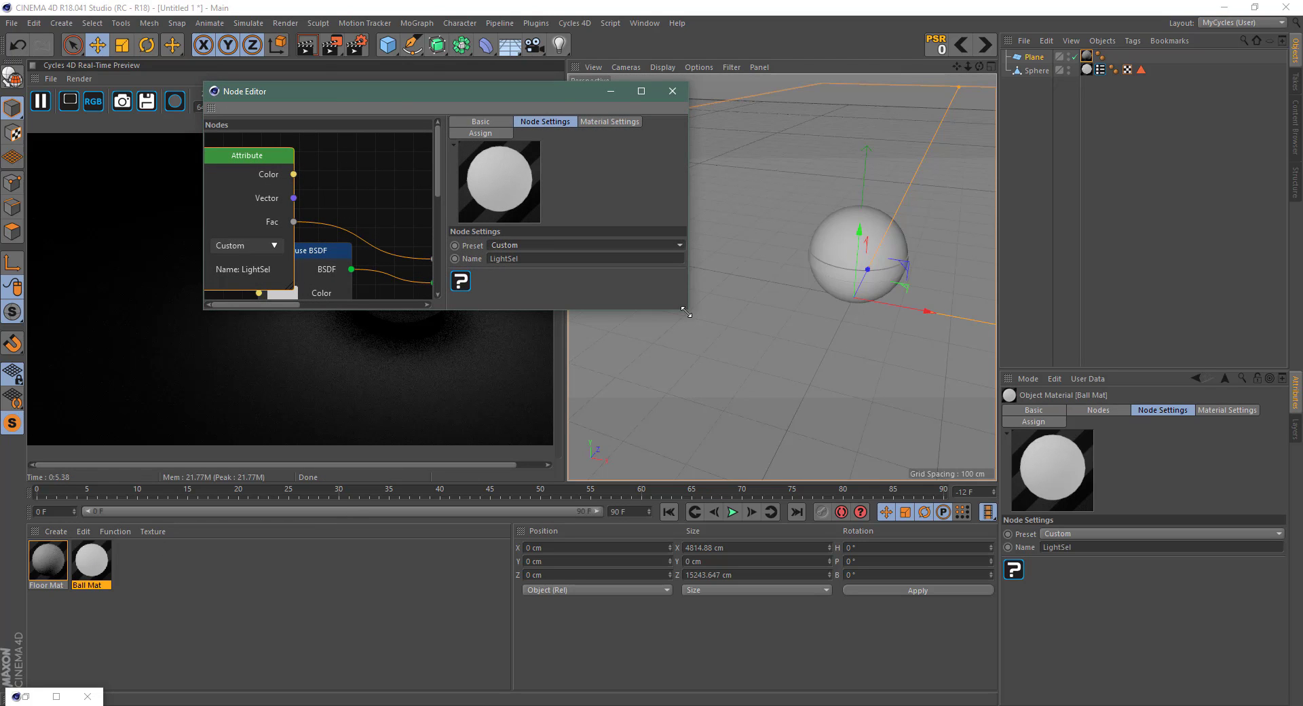
drag(686, 307, 1122, 608)
drag(651, 269, 734, 284)
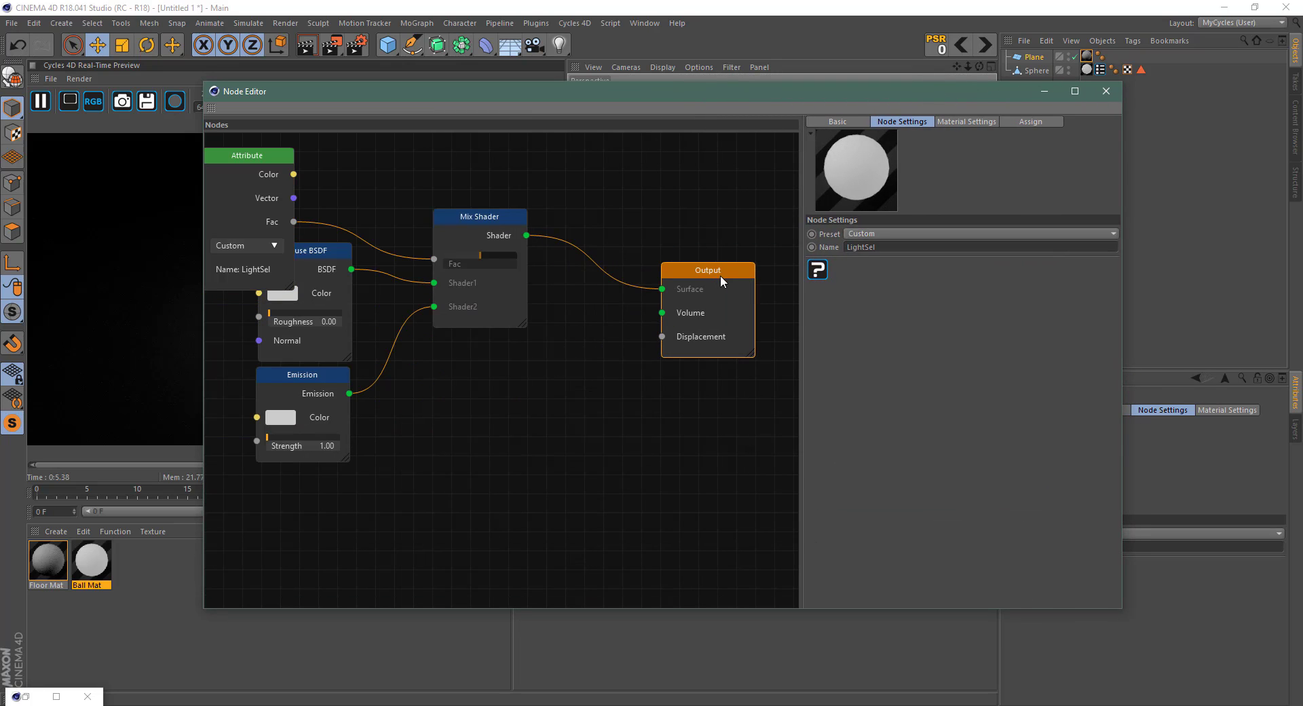
drag(468, 224, 581, 281)
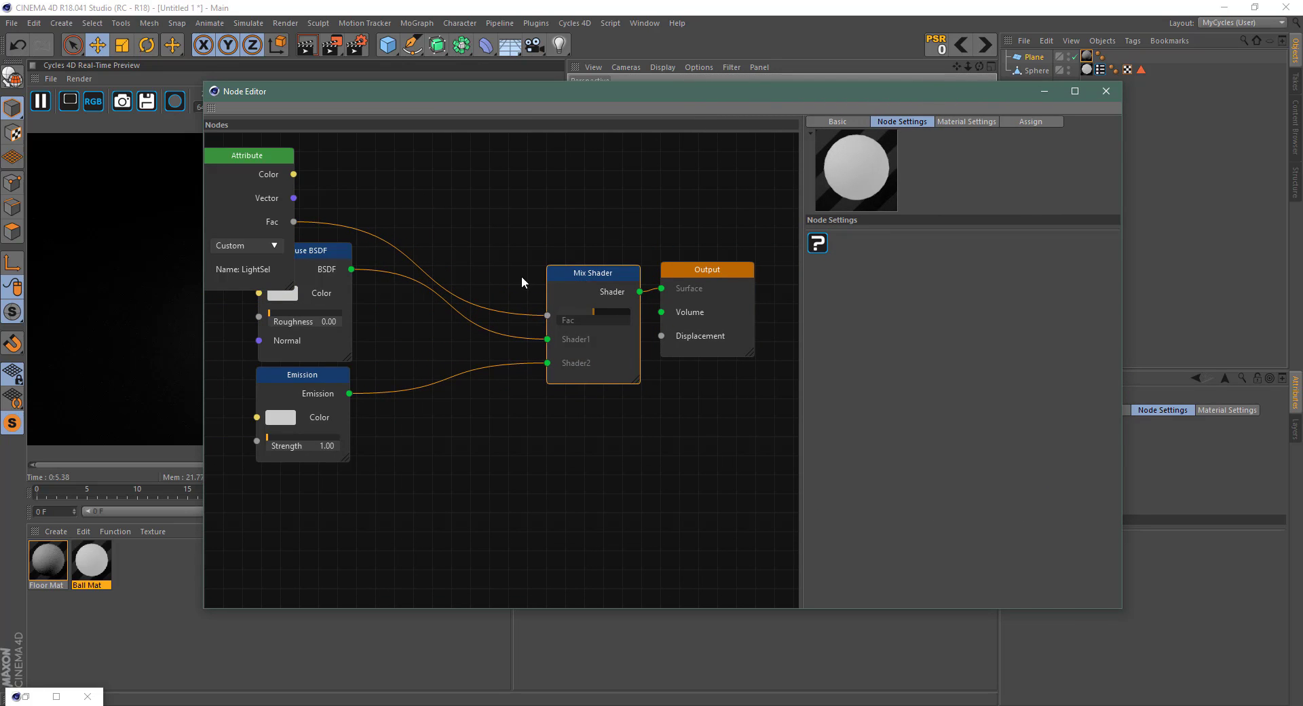
drag(250, 158, 495, 237)
double_click(400, 142)
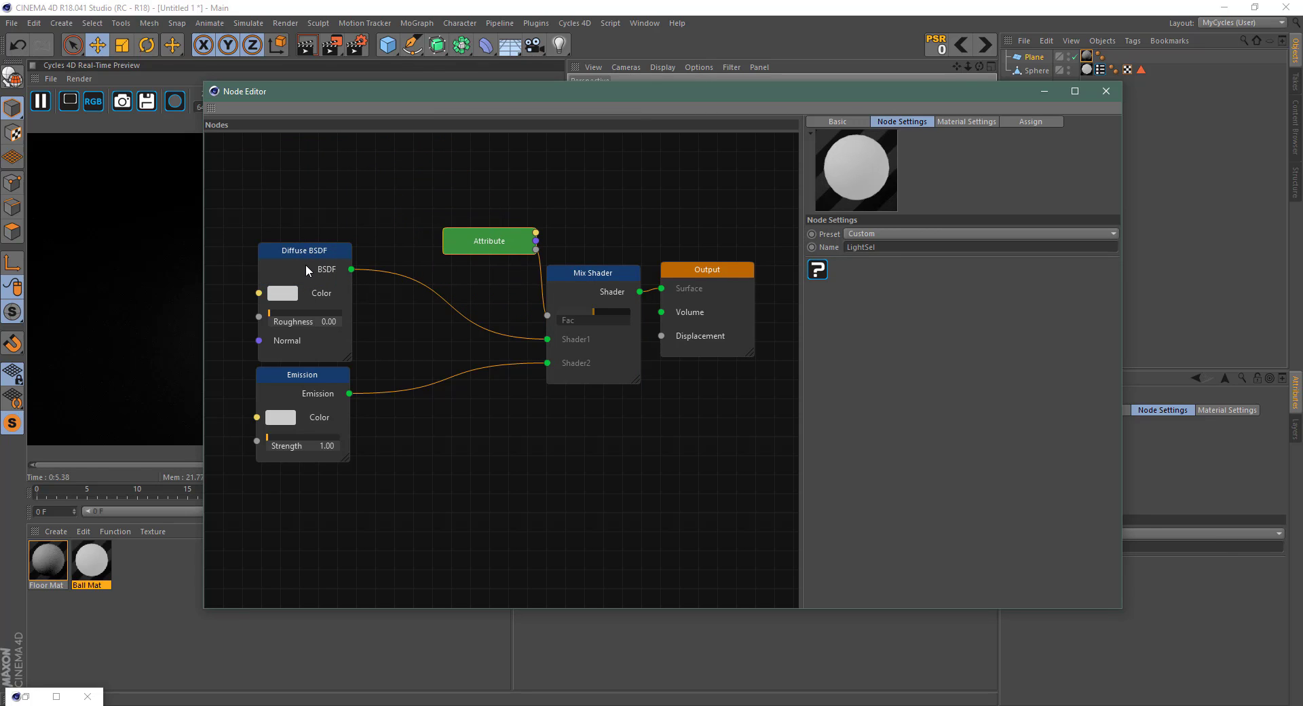
drag(315, 379, 465, 452)
drag(289, 254, 264, 207)
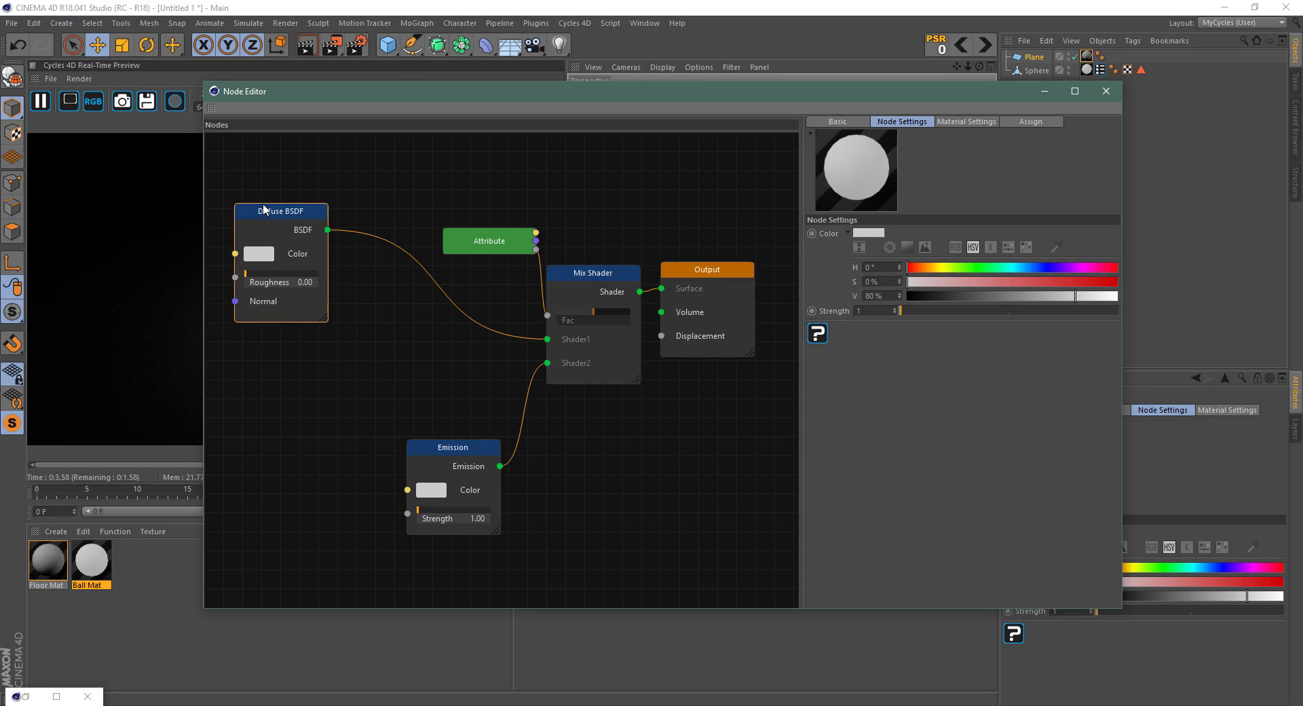
Step: Set the Emission color of Ball Mat to green with H 133°, S 100% and V 80%
click(440, 497)
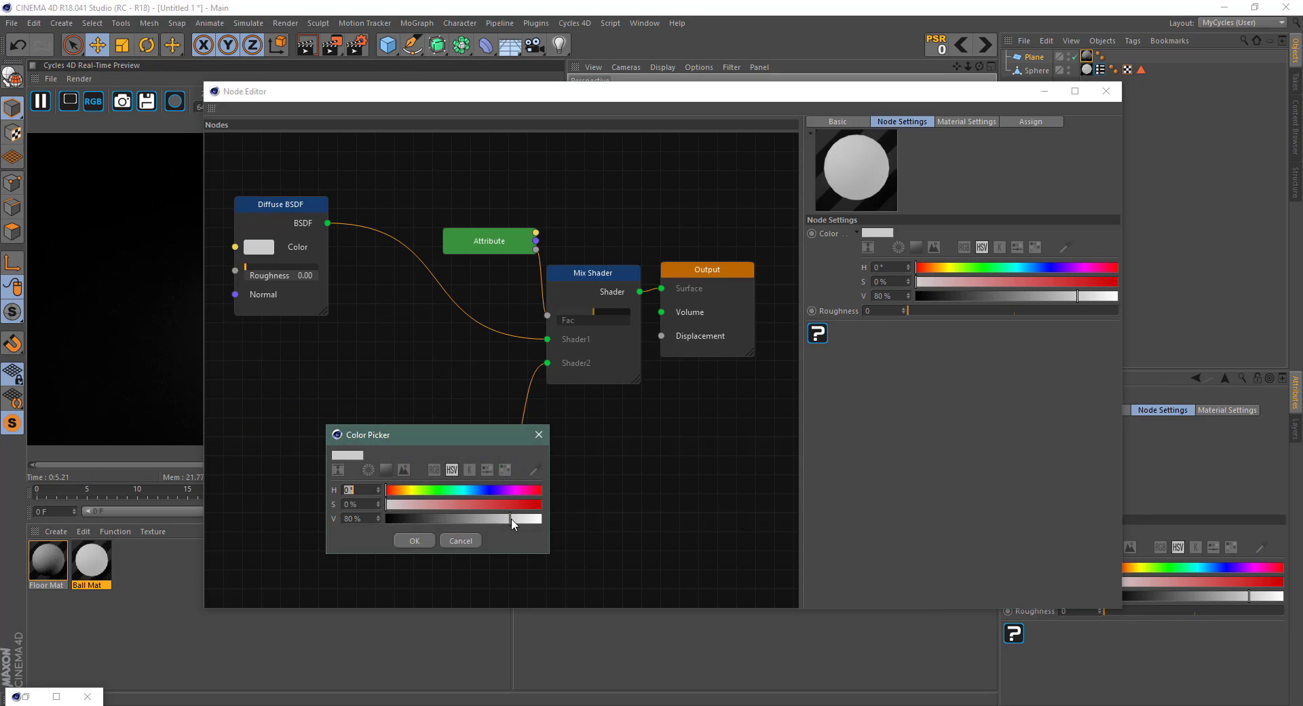
click(445, 493)
drag(529, 505, 547, 510)
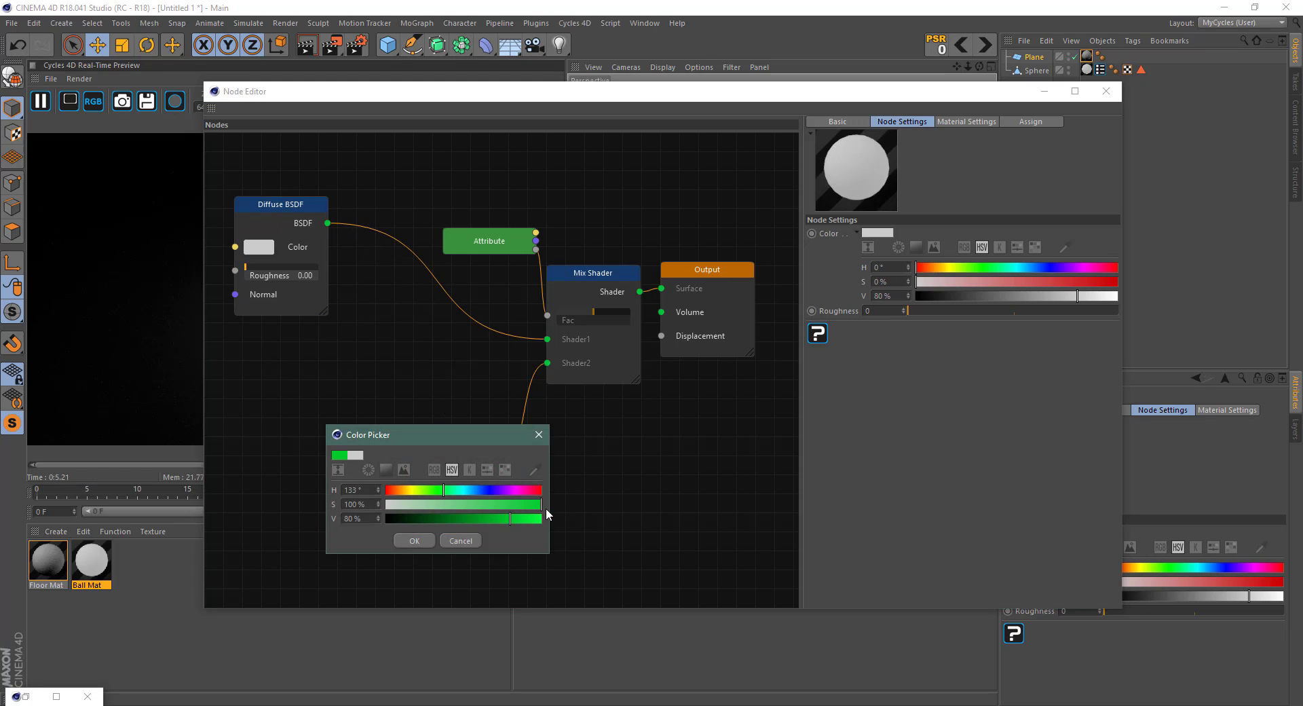
click(414, 540)
Step: Open the Floor Mat nodes and insert a Mix Shader between the Diffuse BSDF and the Output surface
drag(372, 96, 653, 101)
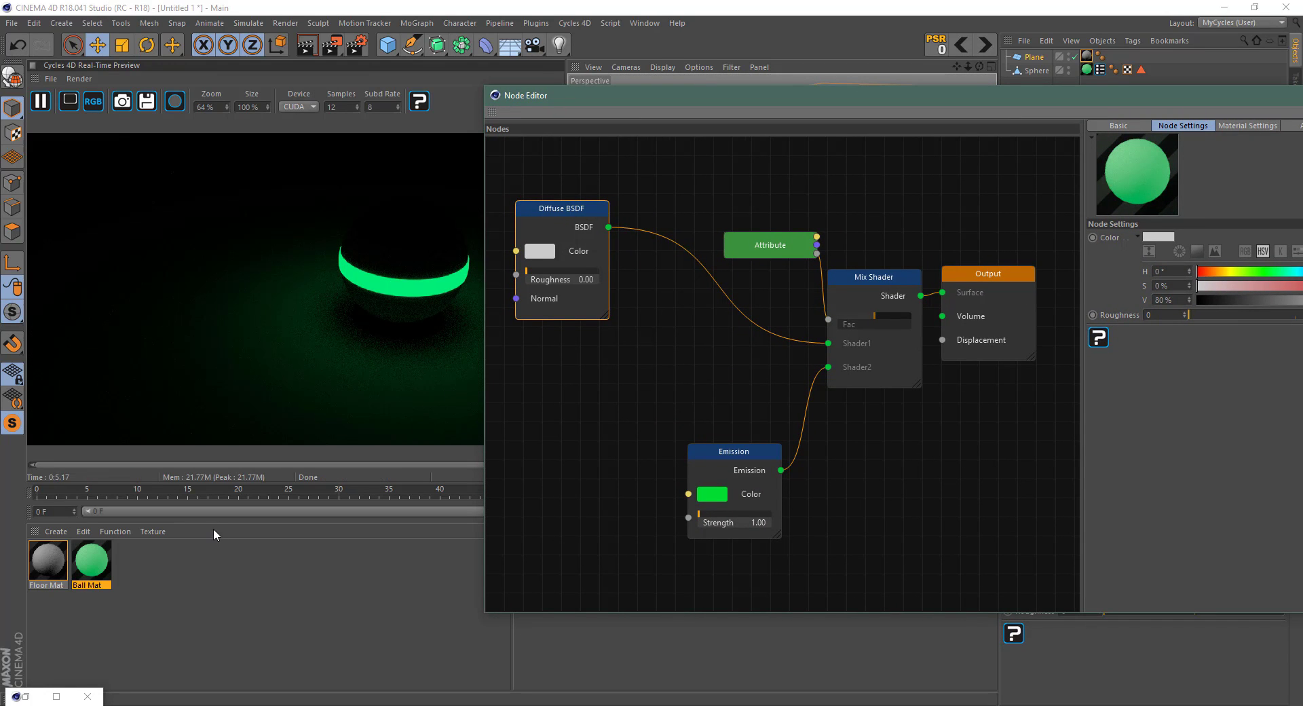
click(55, 560)
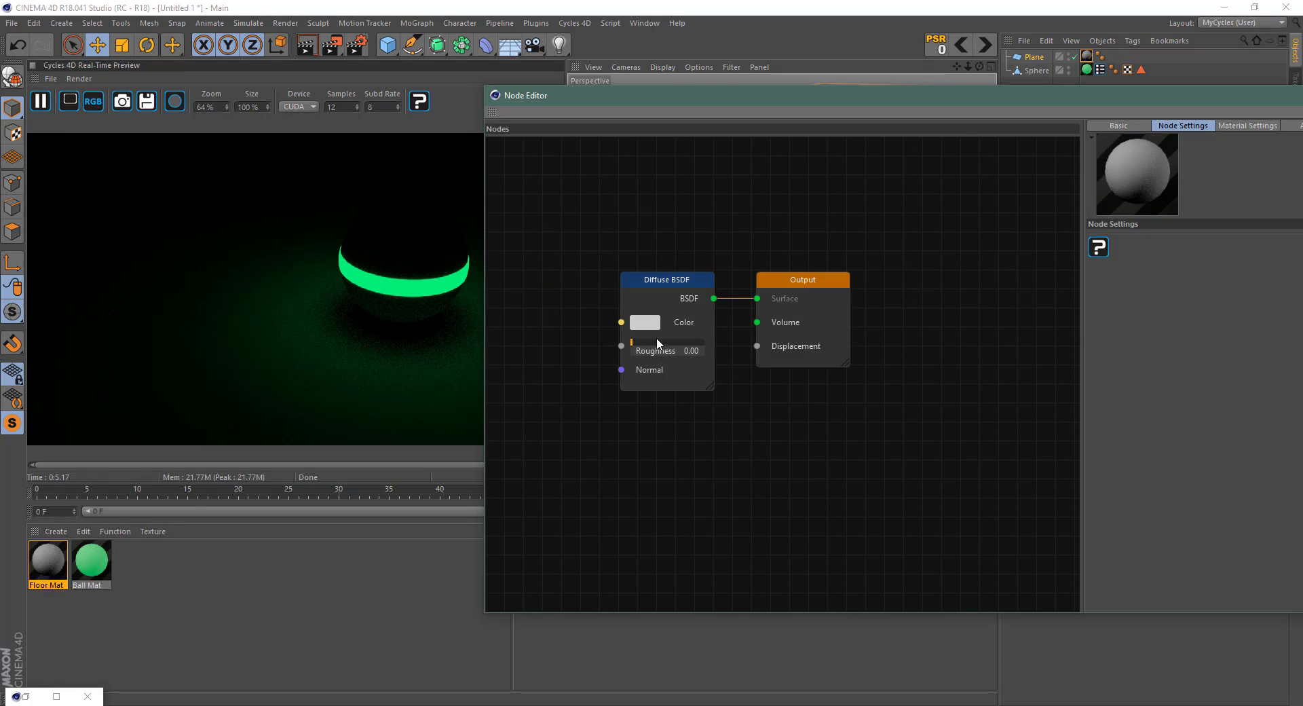
drag(665, 283, 617, 224)
right_click(619, 357)
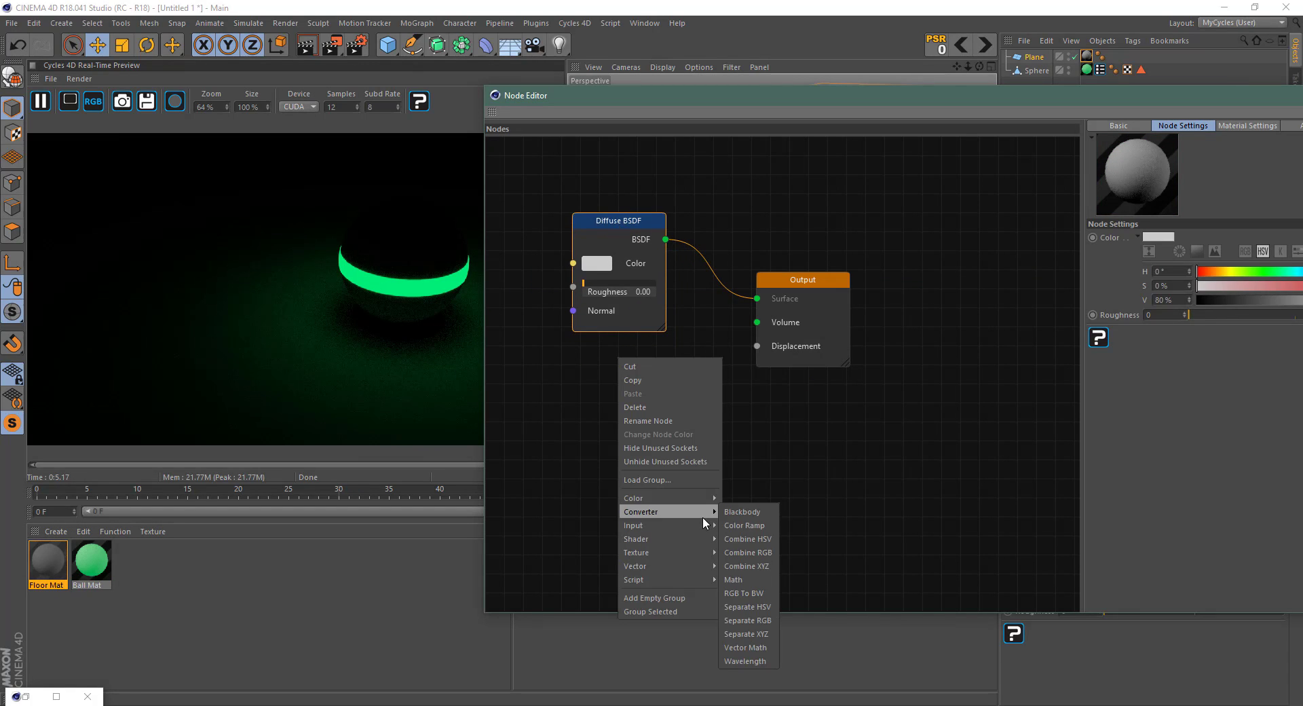
mouse_move(689, 541)
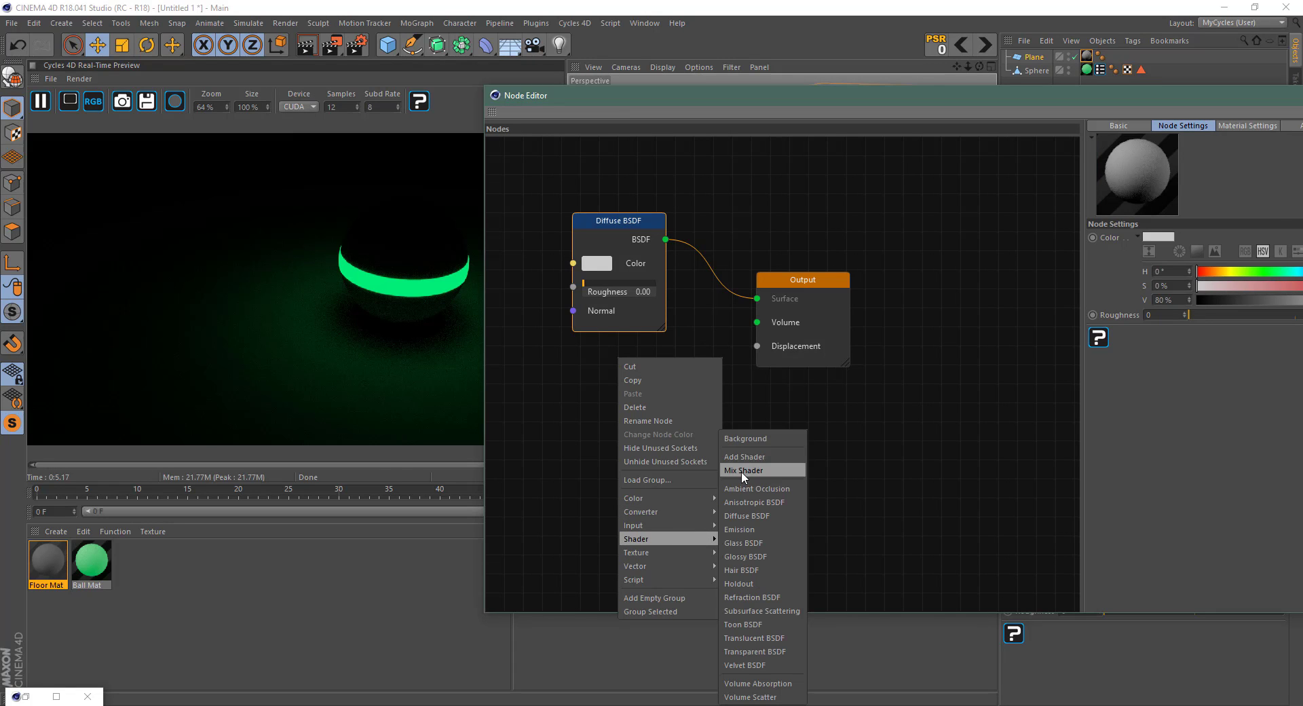
click(742, 471)
drag(803, 275, 950, 285)
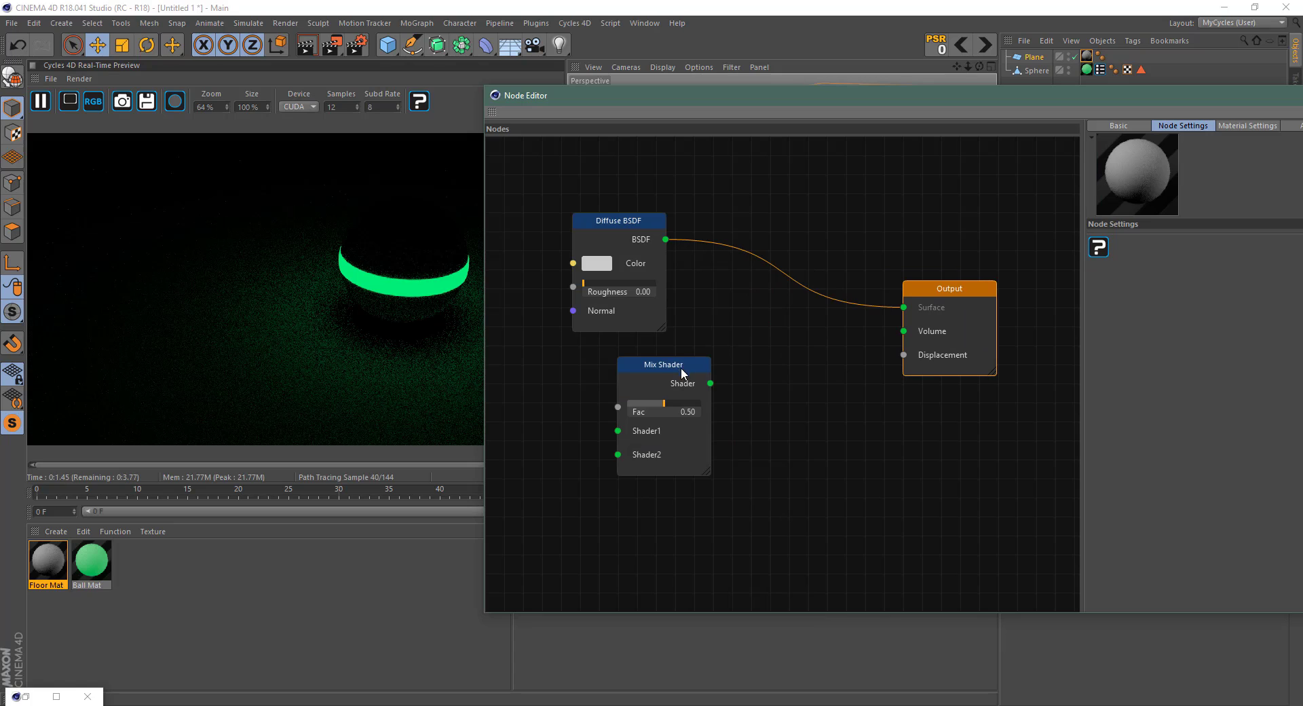
drag(680, 370, 847, 279)
Step: Add a Glossy BSDF node to Floor Mat and connect it to the Mix Shader's Shader2 input
right_click(668, 423)
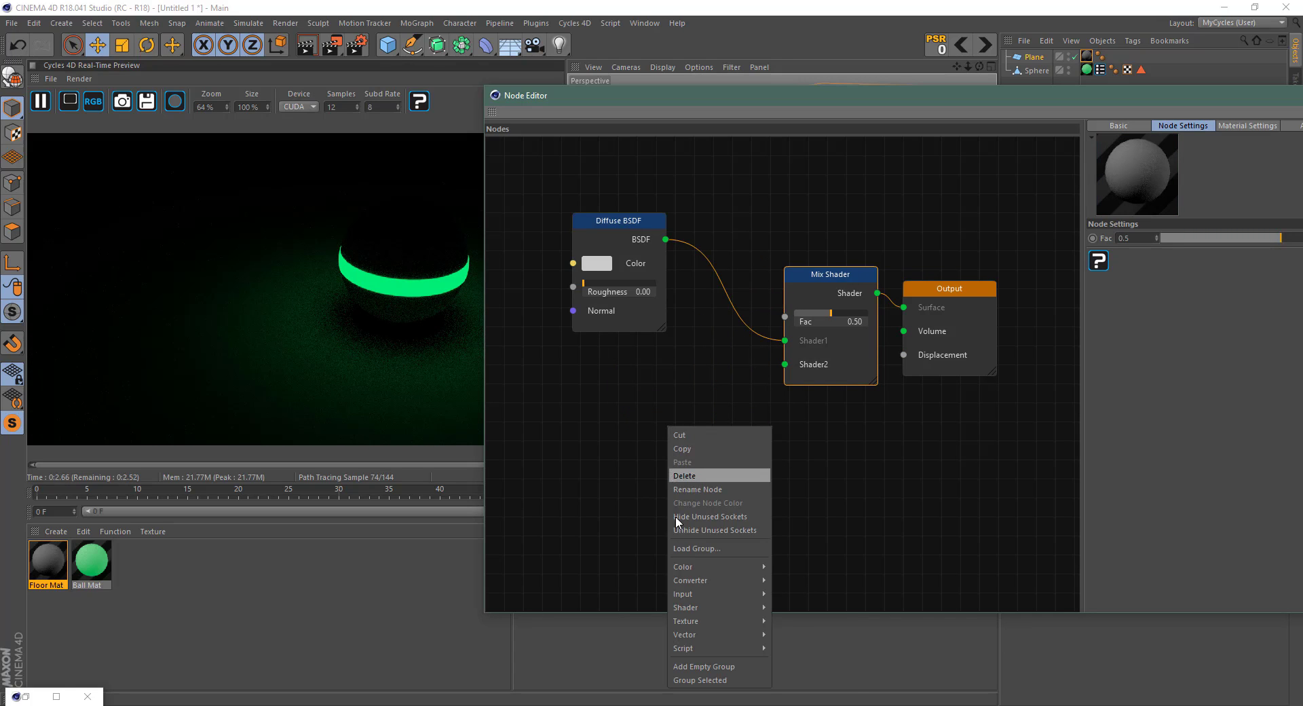
mouse_move(720, 608)
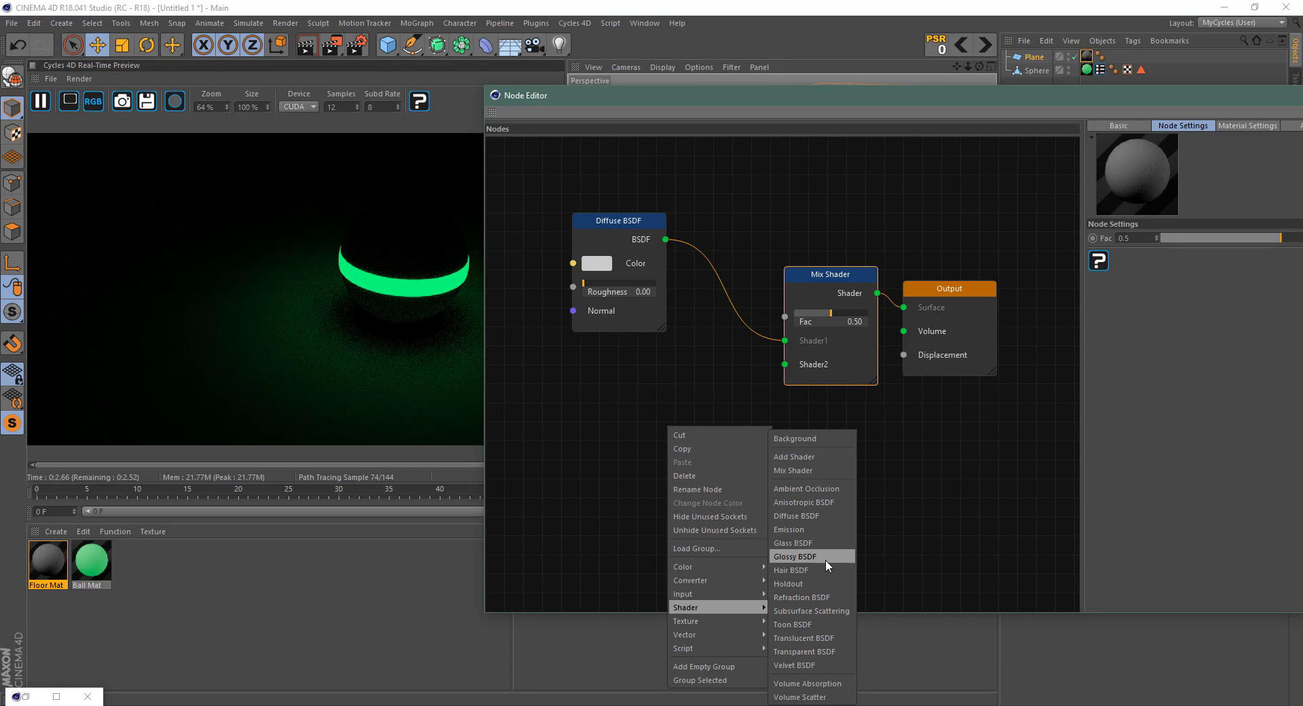
click(824, 557)
drag(718, 435, 798, 372)
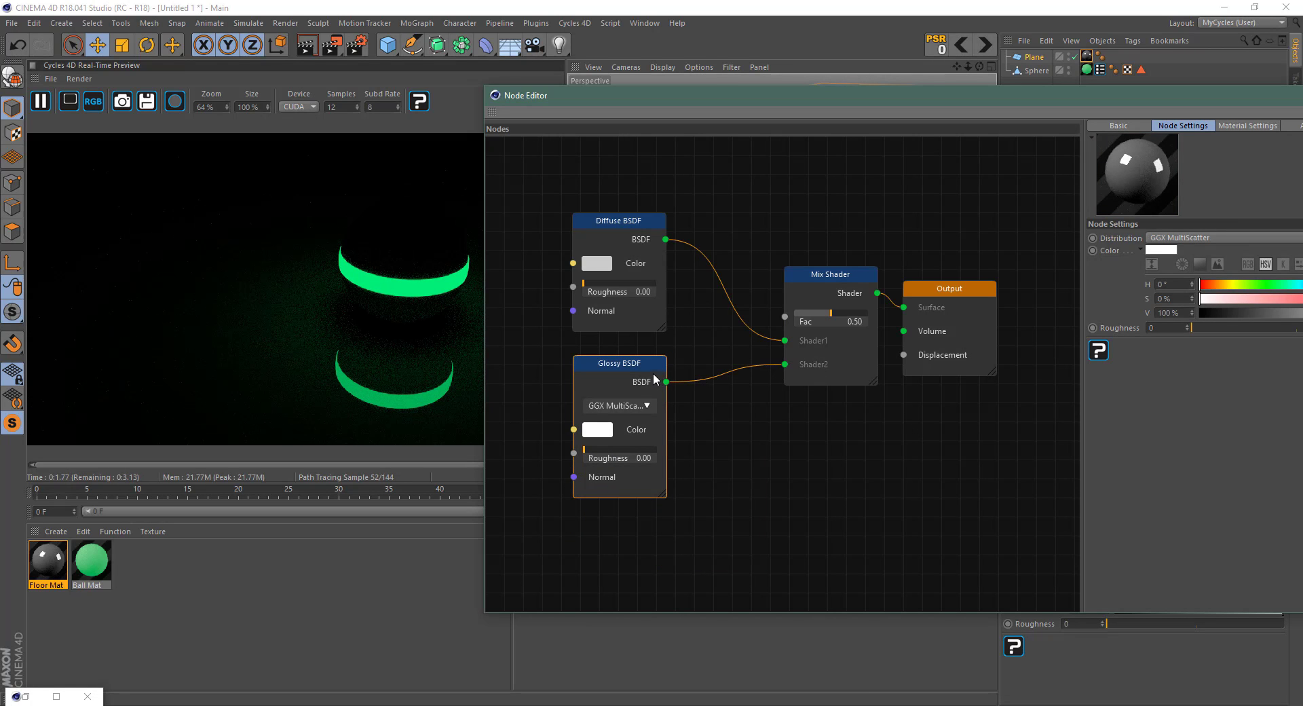
Step: Set Floor Mat's Mix Shader Fac to about 0.08 and its Glossy BSDF roughness to about 0.10
click(817, 314)
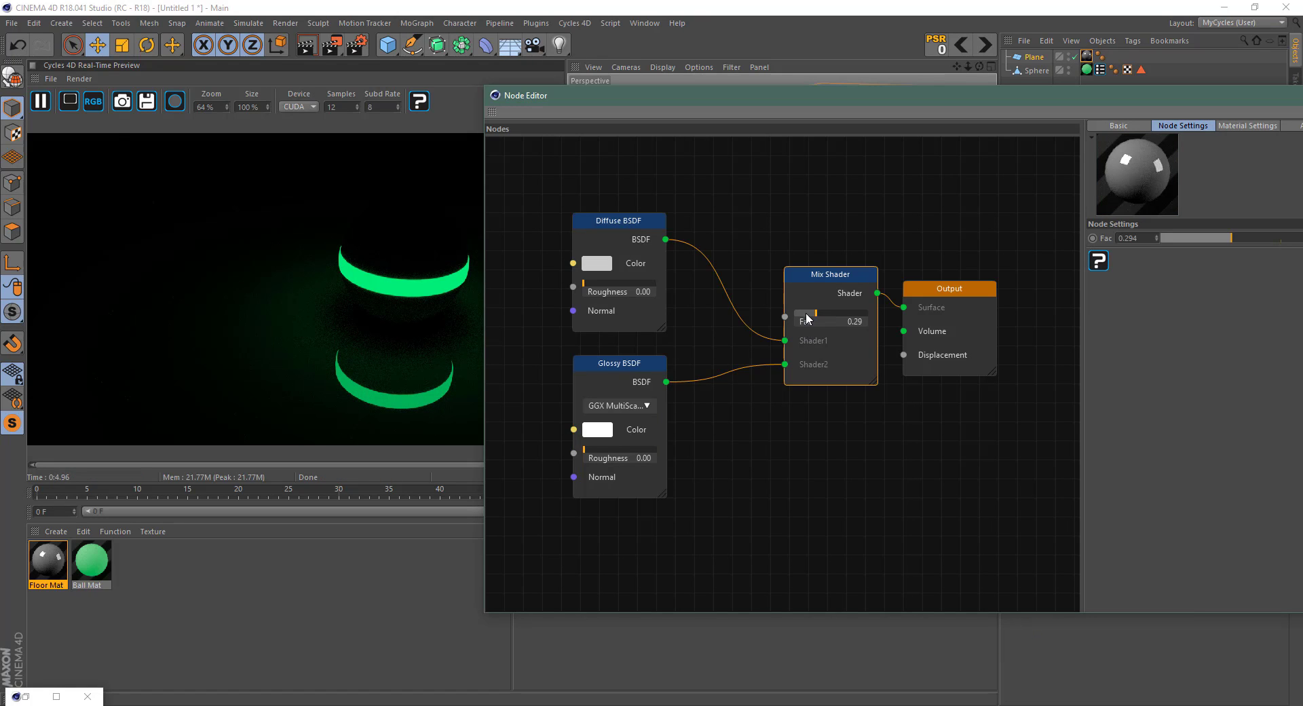
drag(807, 316, 800, 313)
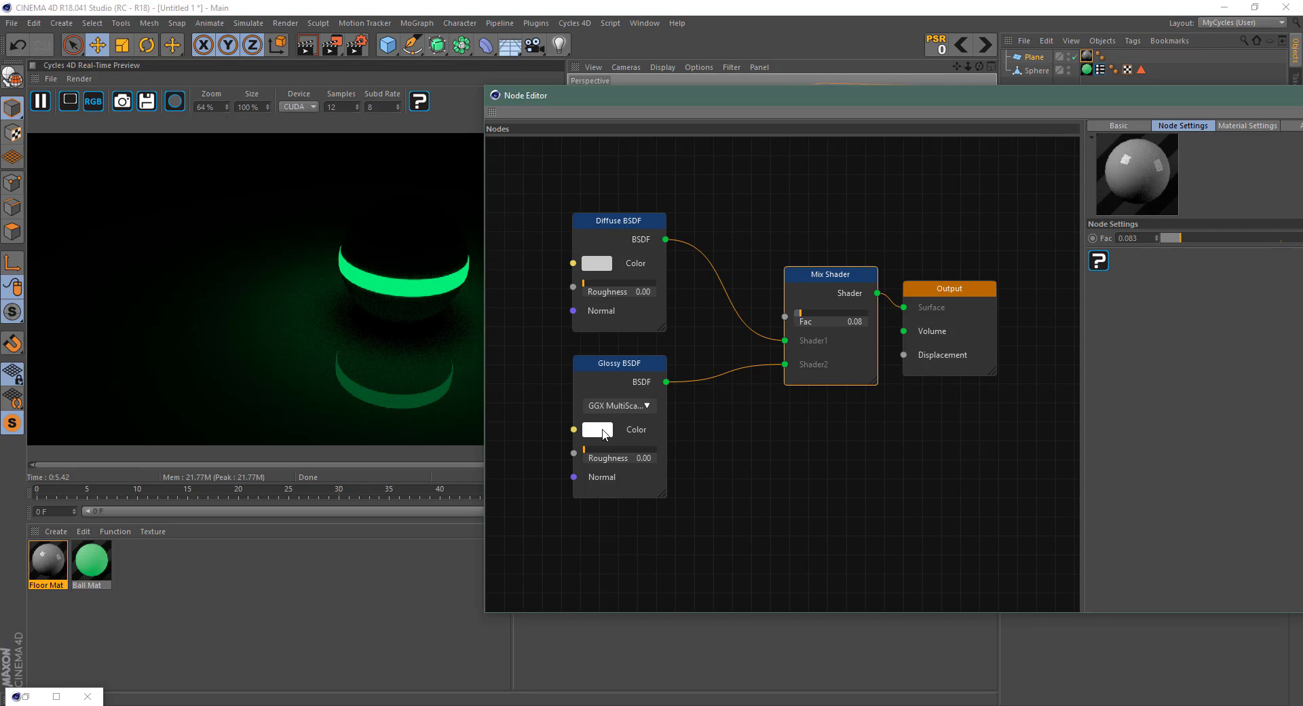
click(647, 462)
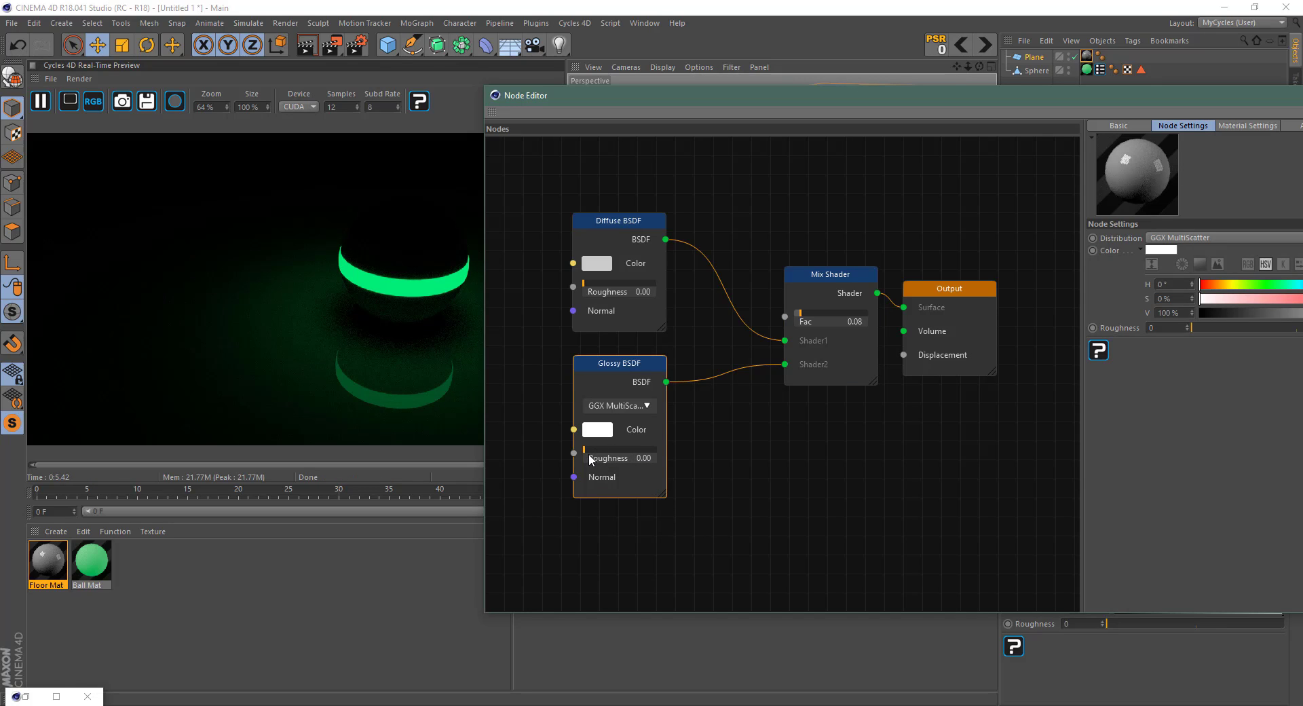
drag(592, 454, 604, 454)
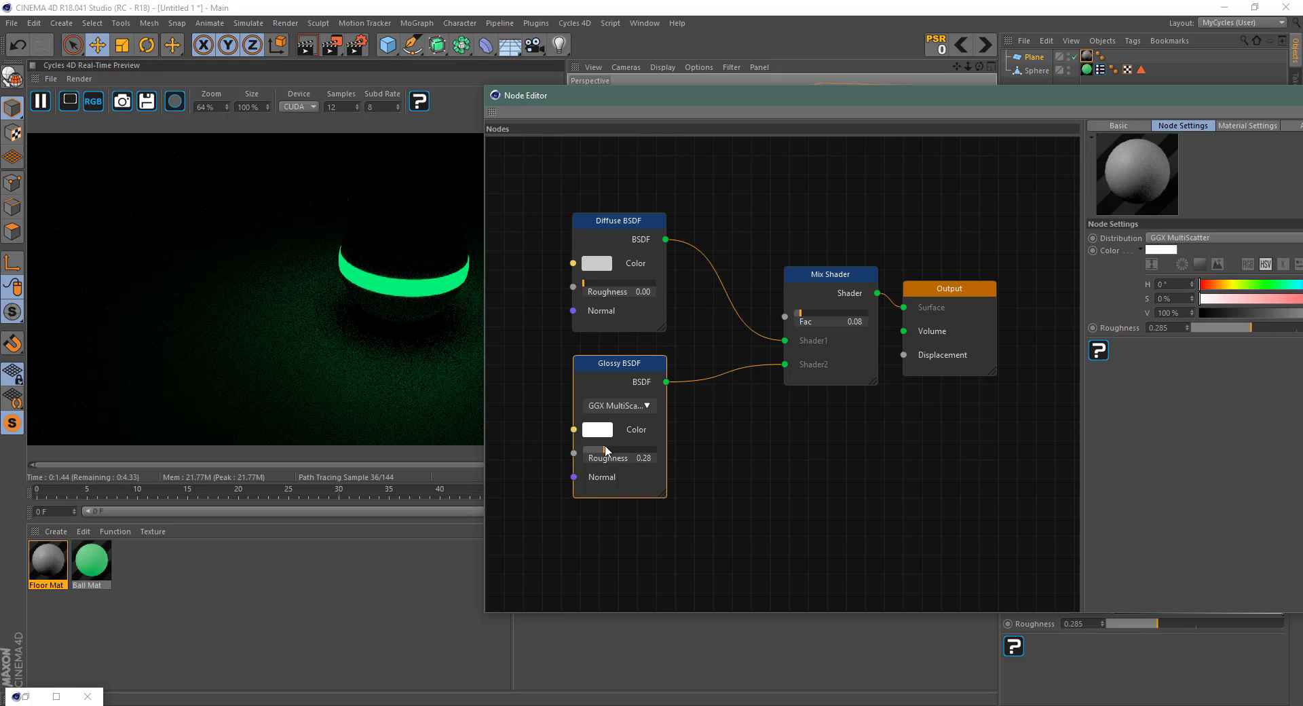
drag(606, 450, 596, 456)
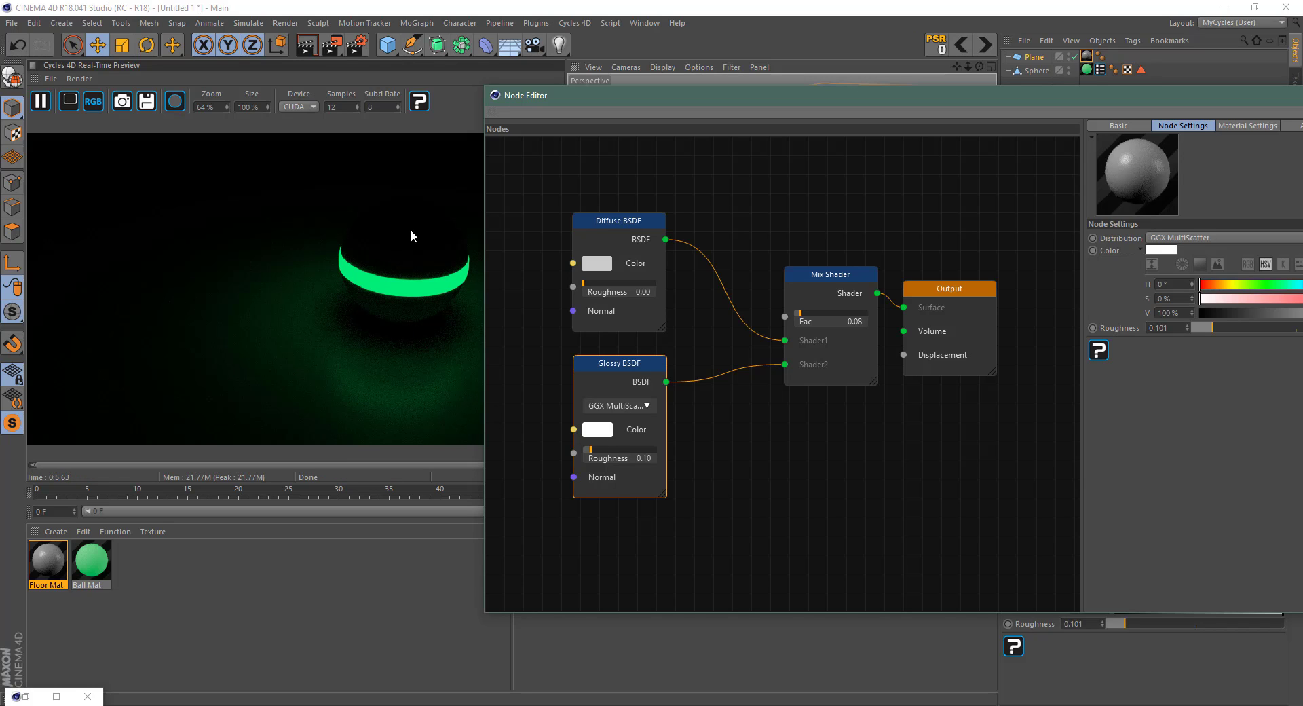
Step: Open the Ball Mat nodes and insert a second Mix Shader between the Diffuse BSDF and the existing Mix Shader's Shader1 input
click(100, 560)
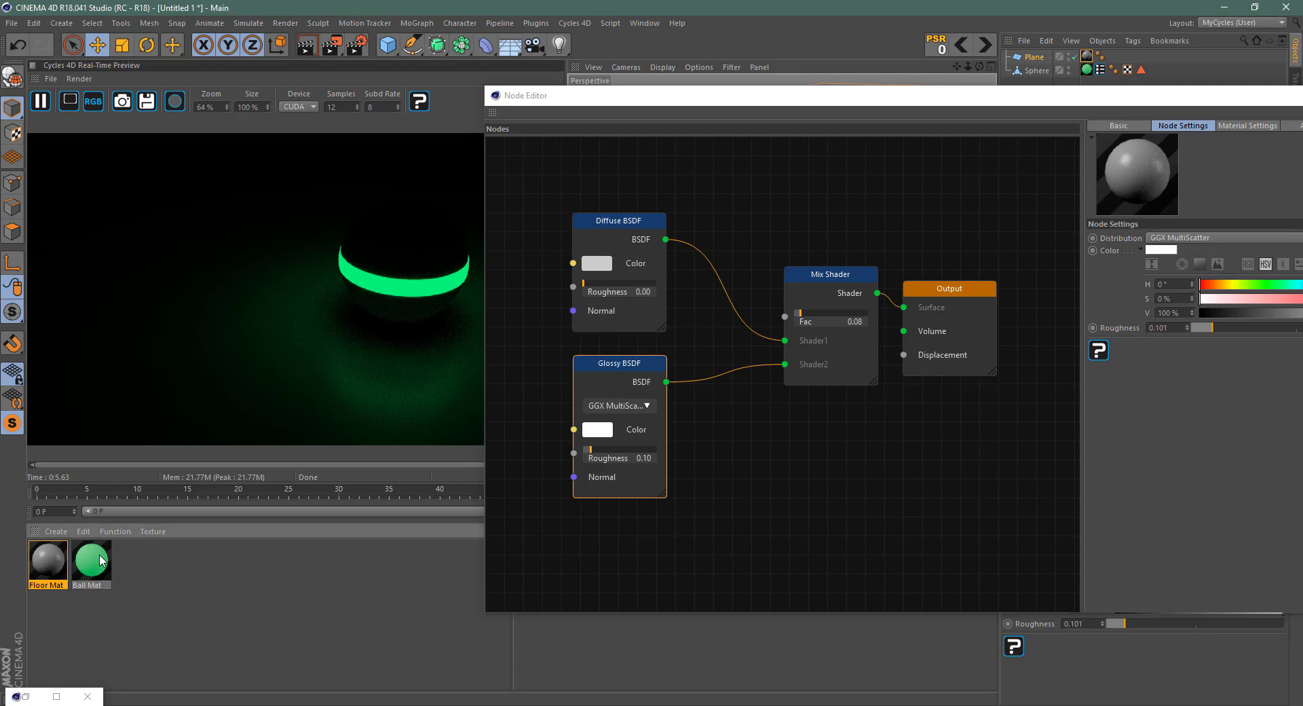
click(100, 560)
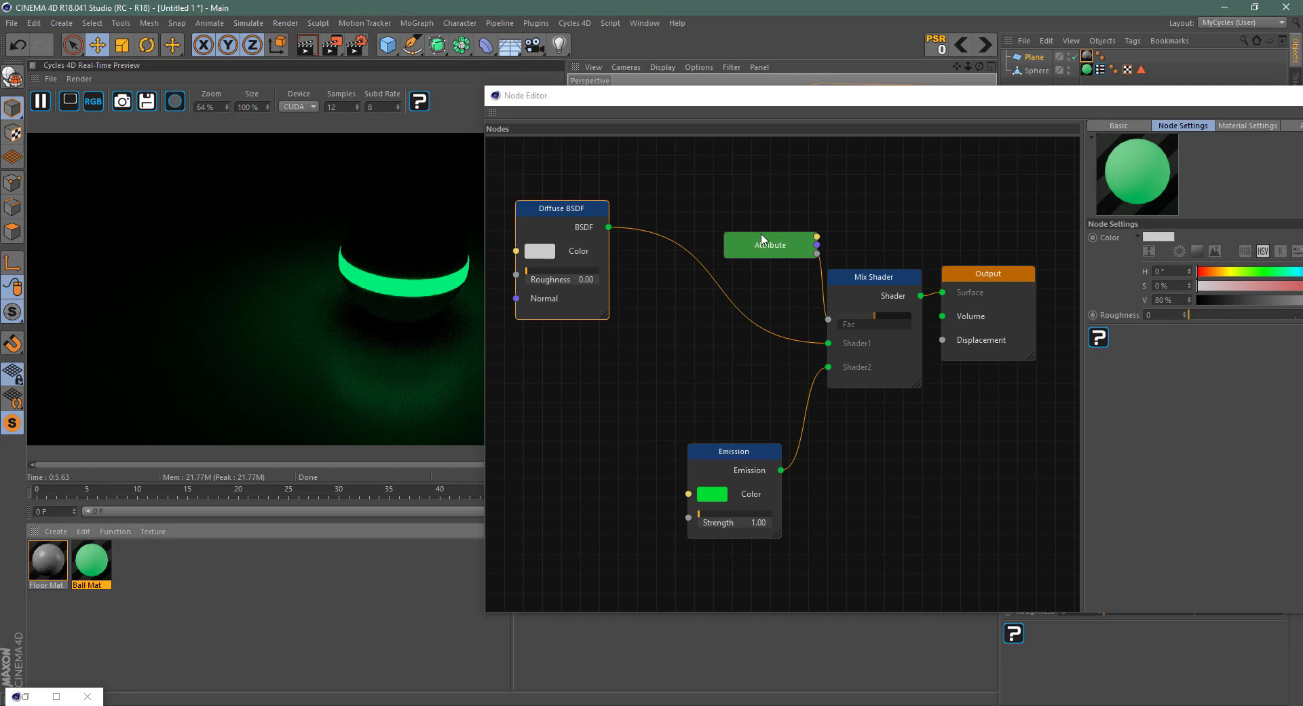
right_click(593, 383)
mouse_move(645, 561)
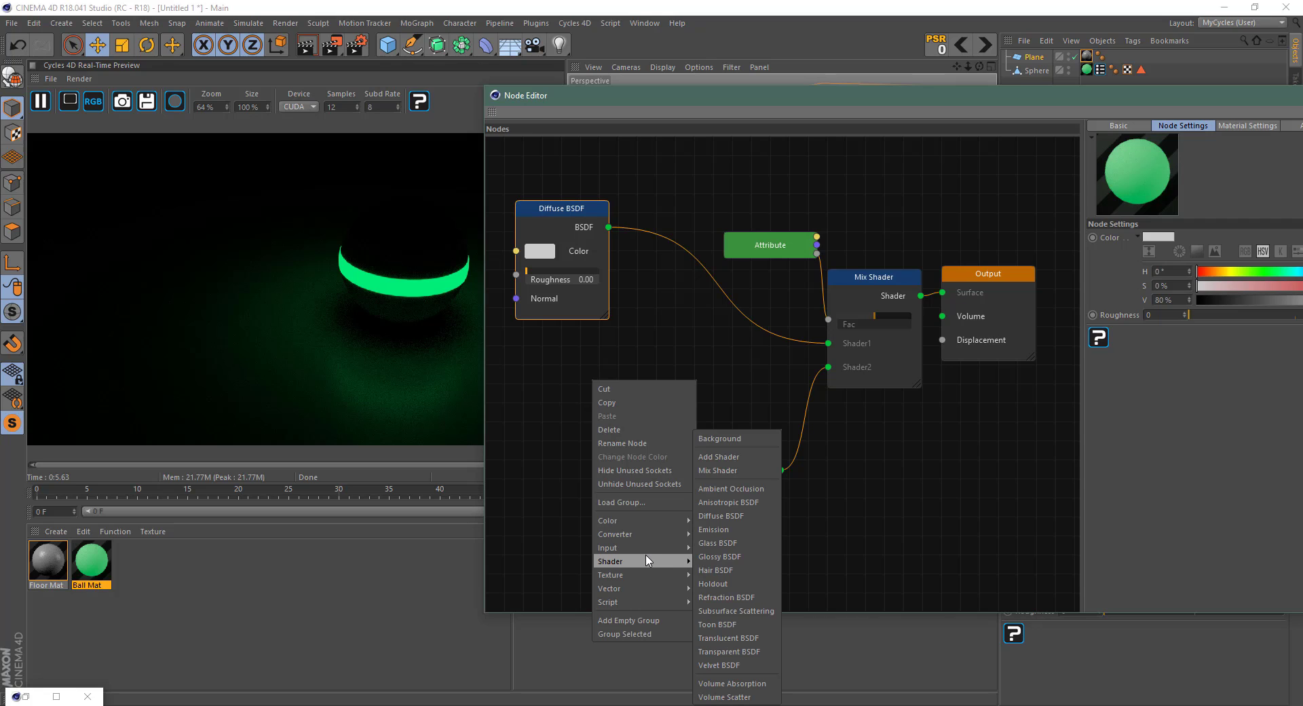
click(728, 470)
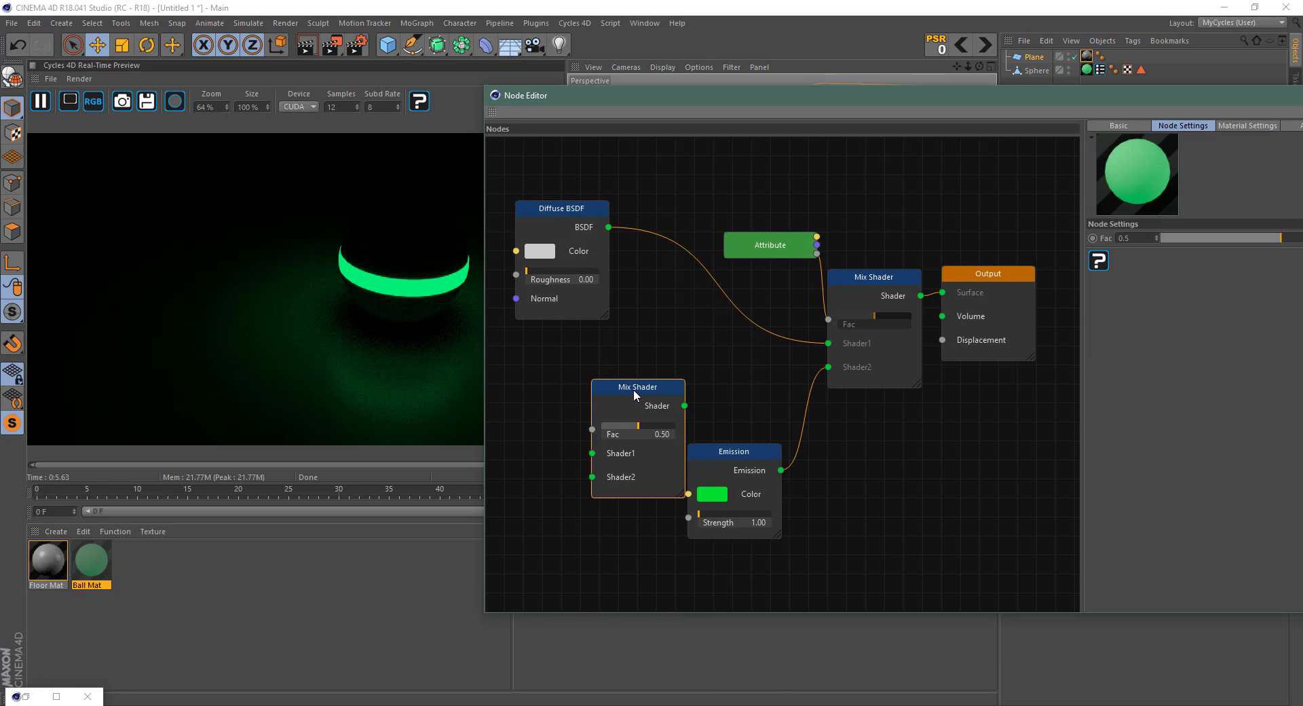
drag(638, 390, 684, 289)
Step: Add a Glossy BSDF node to Ball Mat and connect it to the new Mix Shader's Shader2 input
right_click(552, 411)
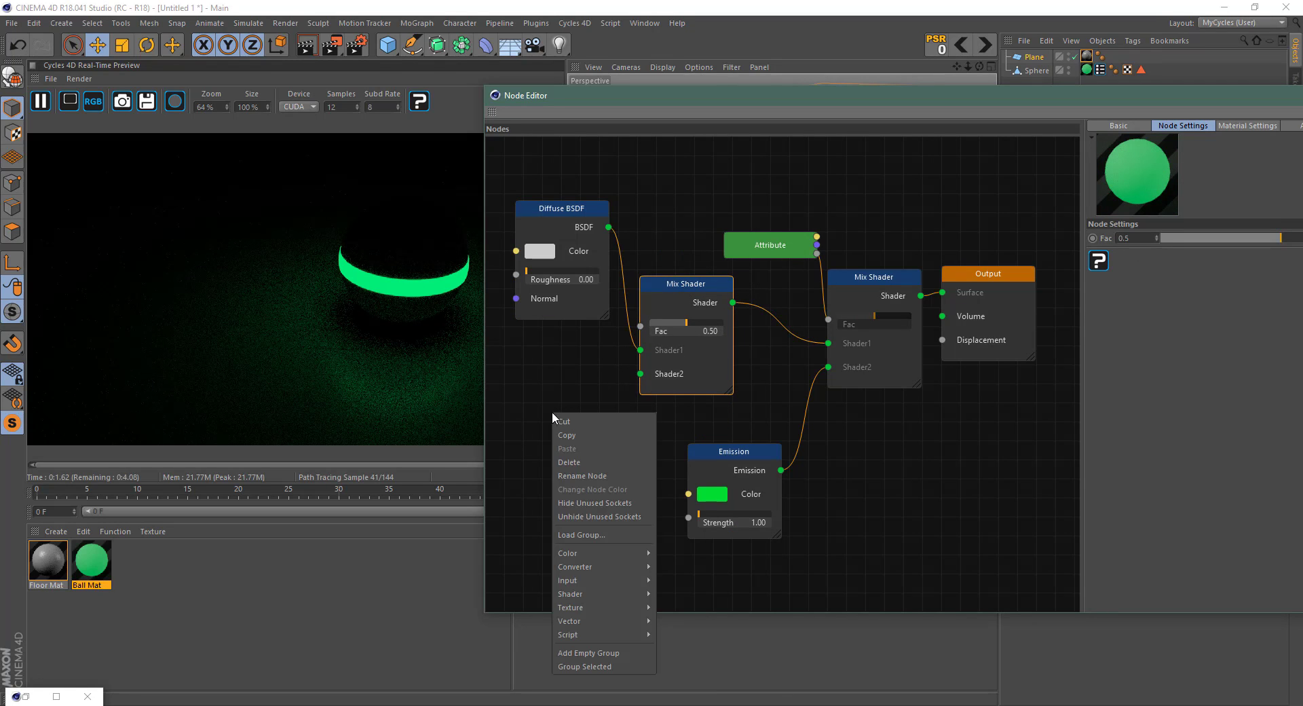
mouse_move(605, 594)
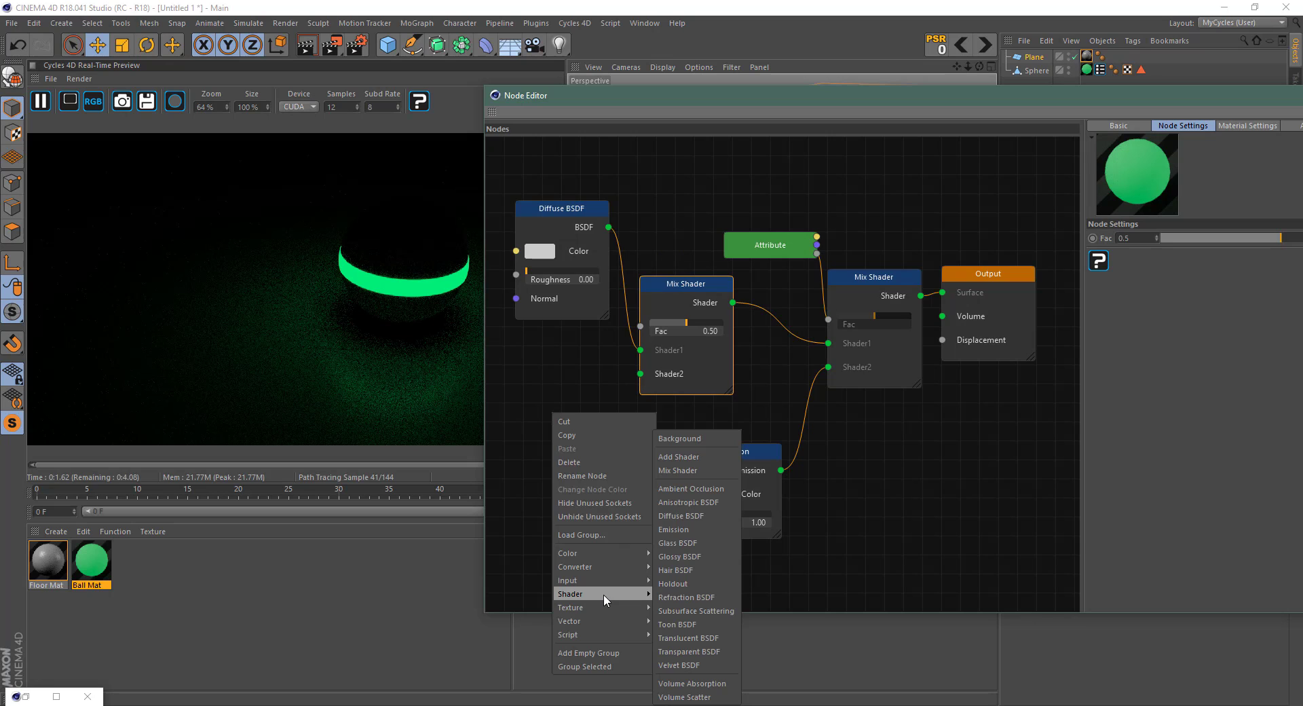
click(688, 556)
drag(613, 419, 640, 375)
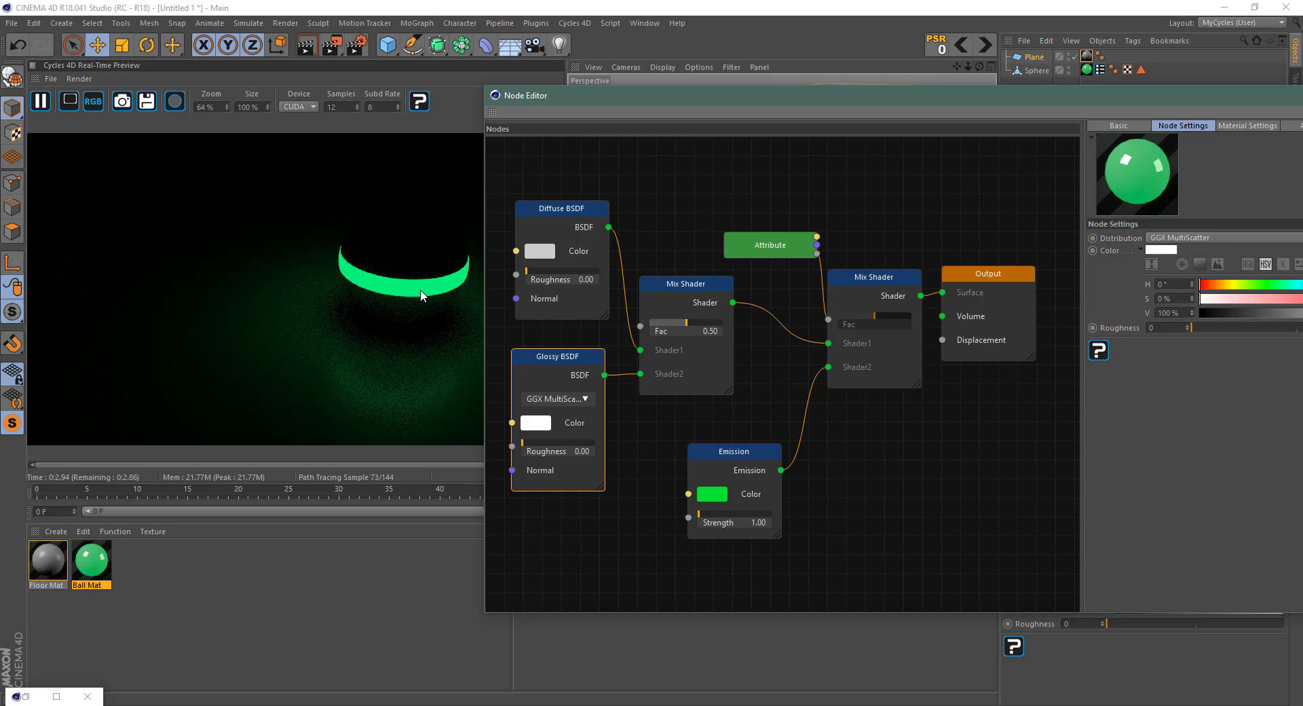
Step: Close the Node Editor, pause the real-time preview and switch to the Startup (User) layout
drag(1166, 95, 905, 115)
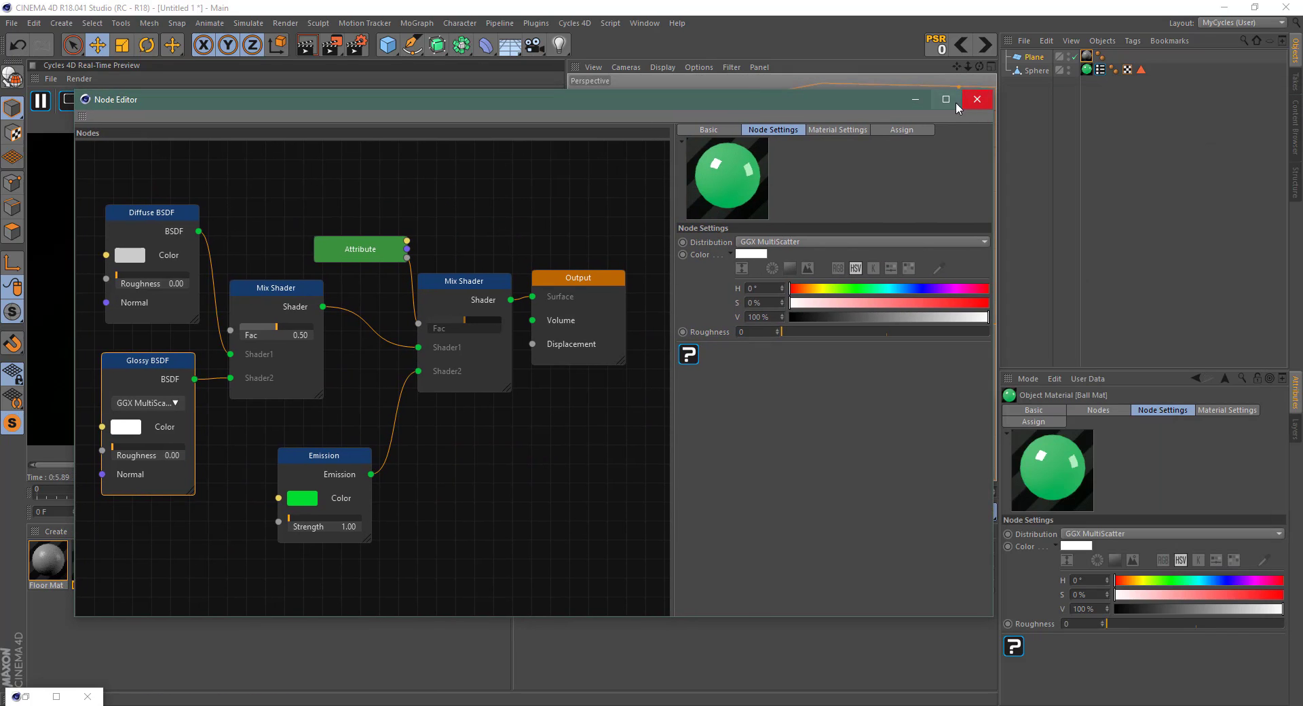
click(978, 99)
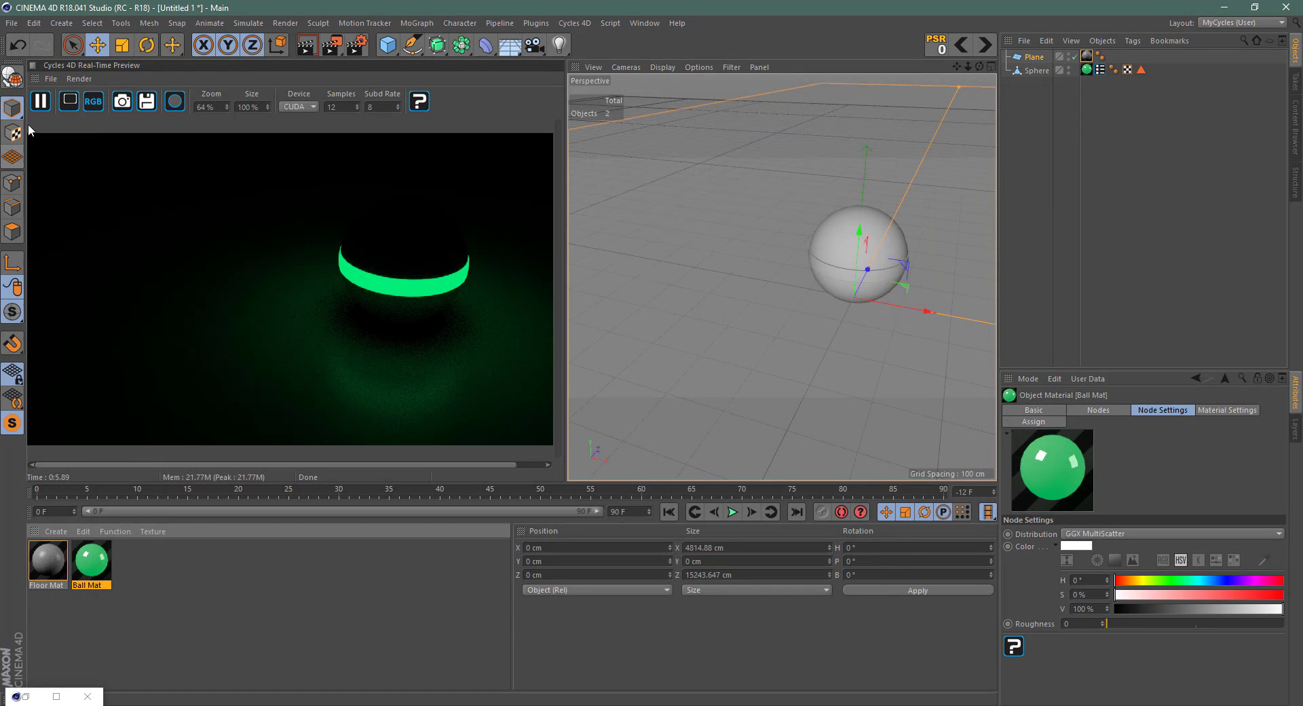
click(41, 102)
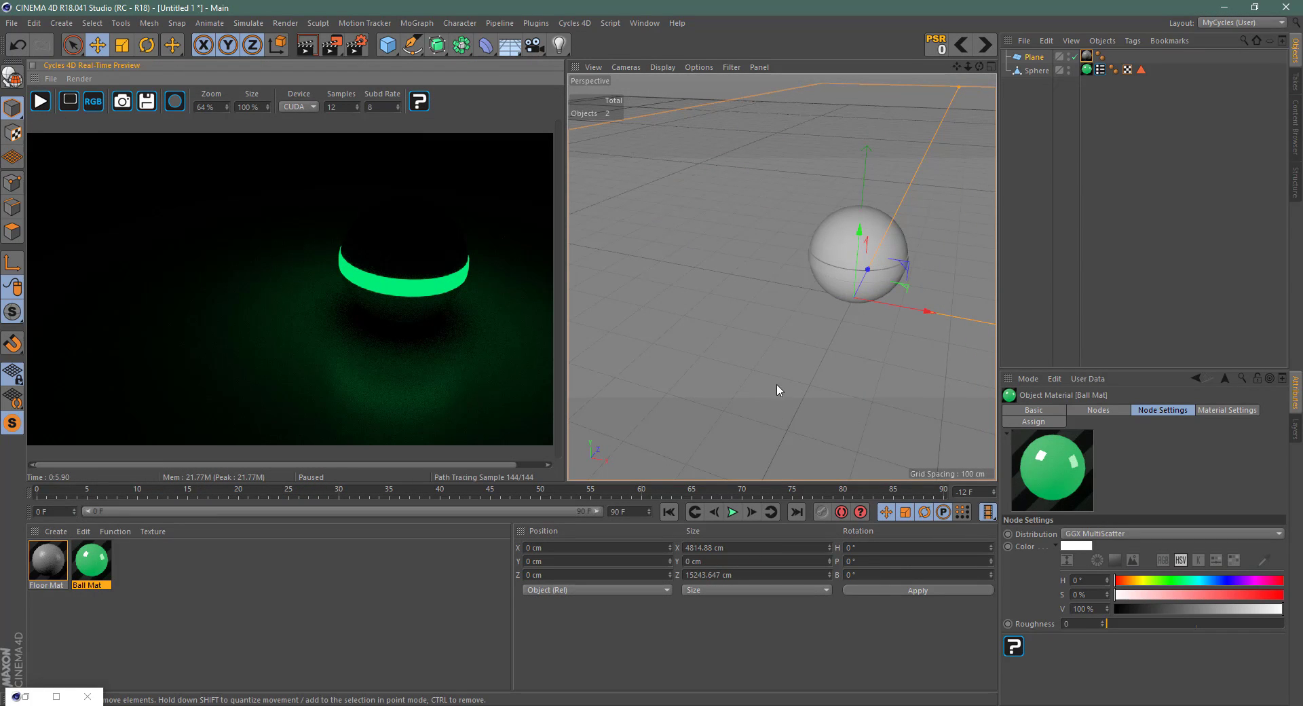
click(1249, 21)
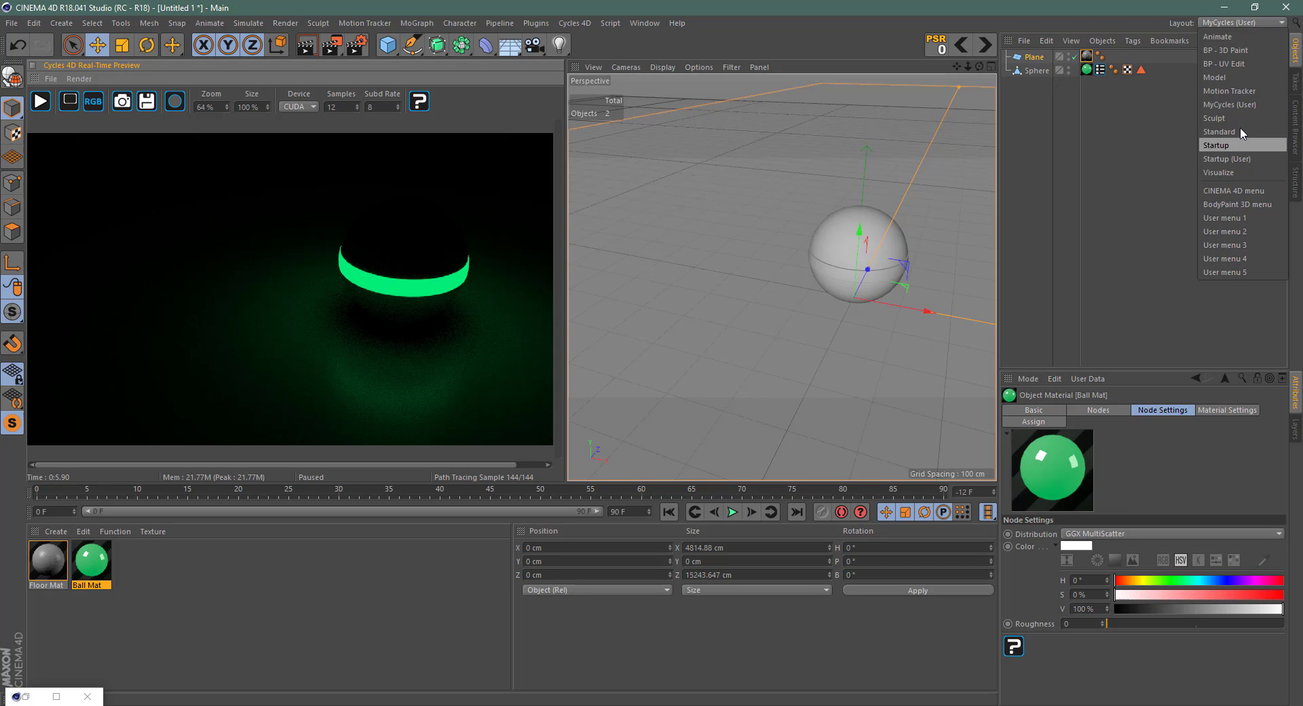
click(1236, 158)
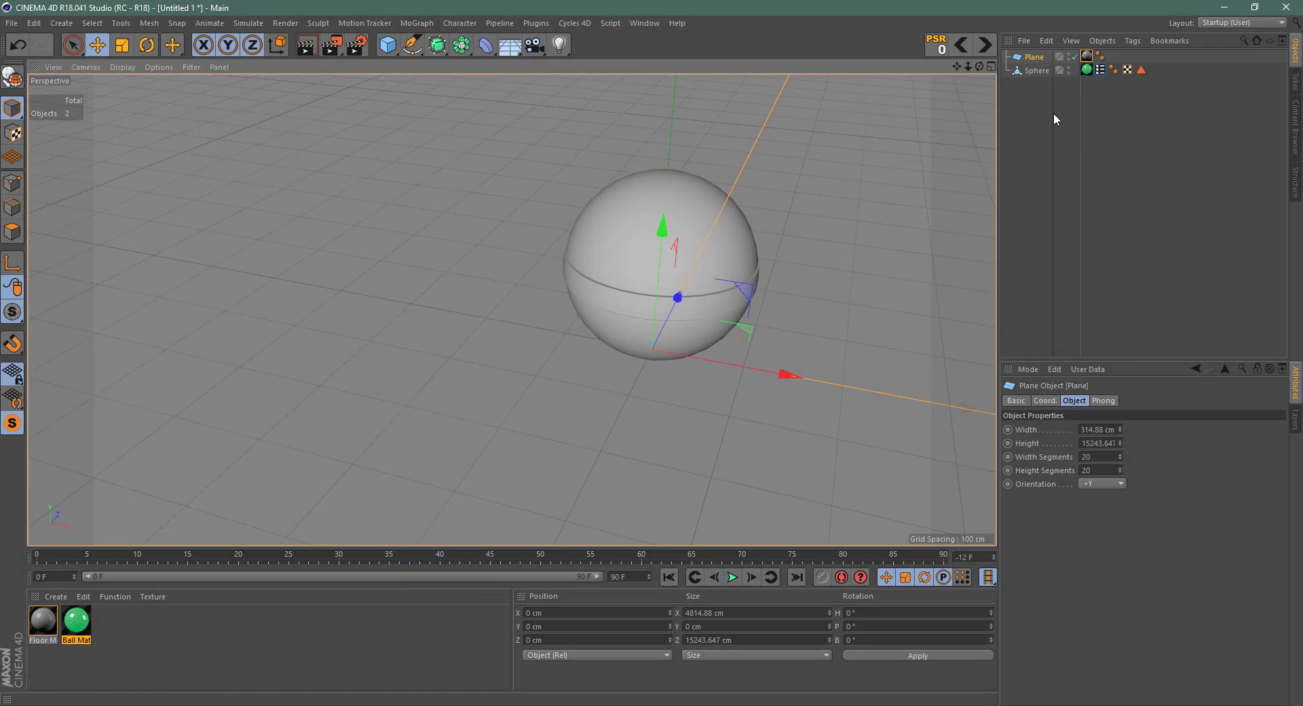
Step: Add a Sphere primitive and raise it above the striped ball to a Y position of about 233 cm
click(390, 46)
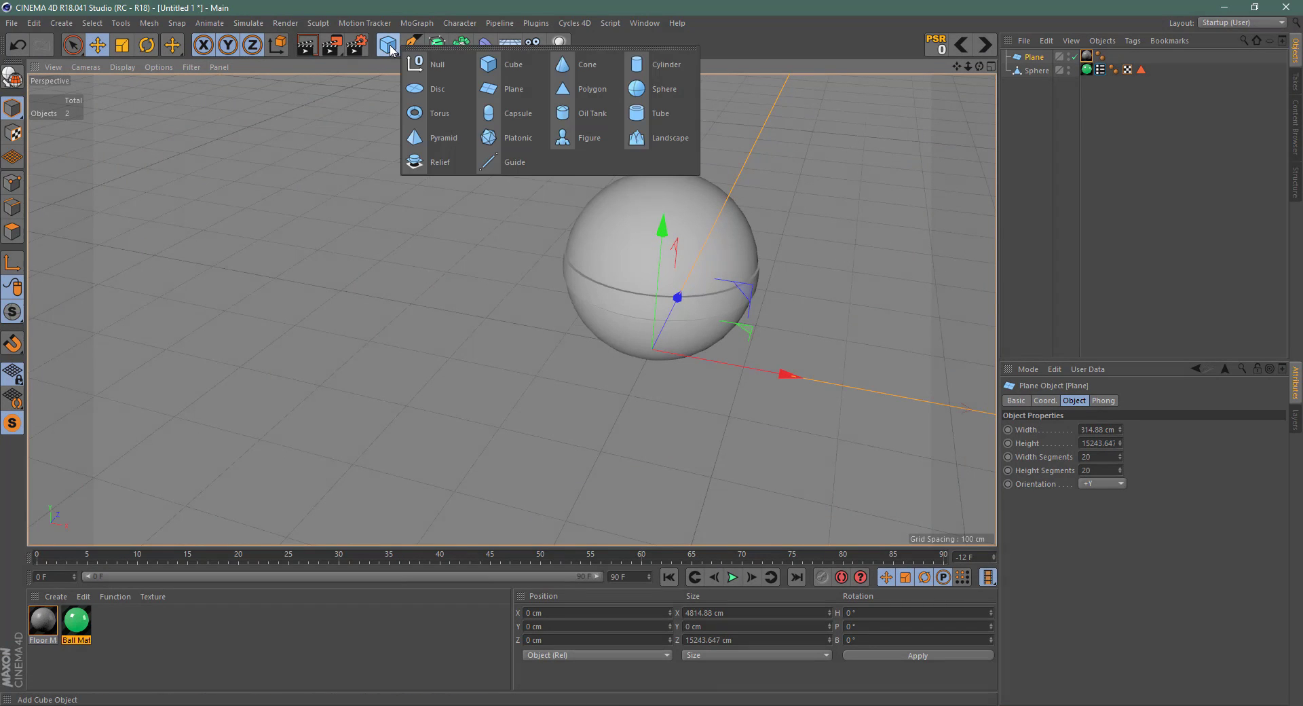
click(665, 96)
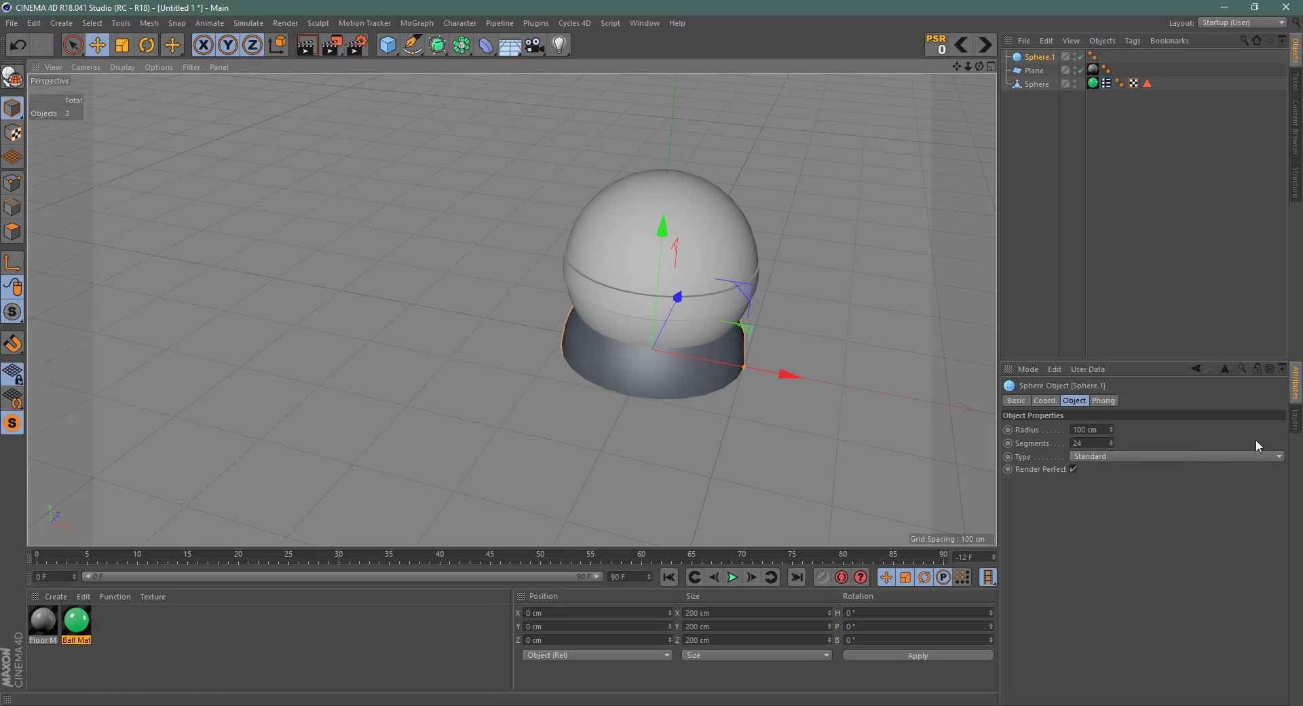
drag(663, 238, 669, 123)
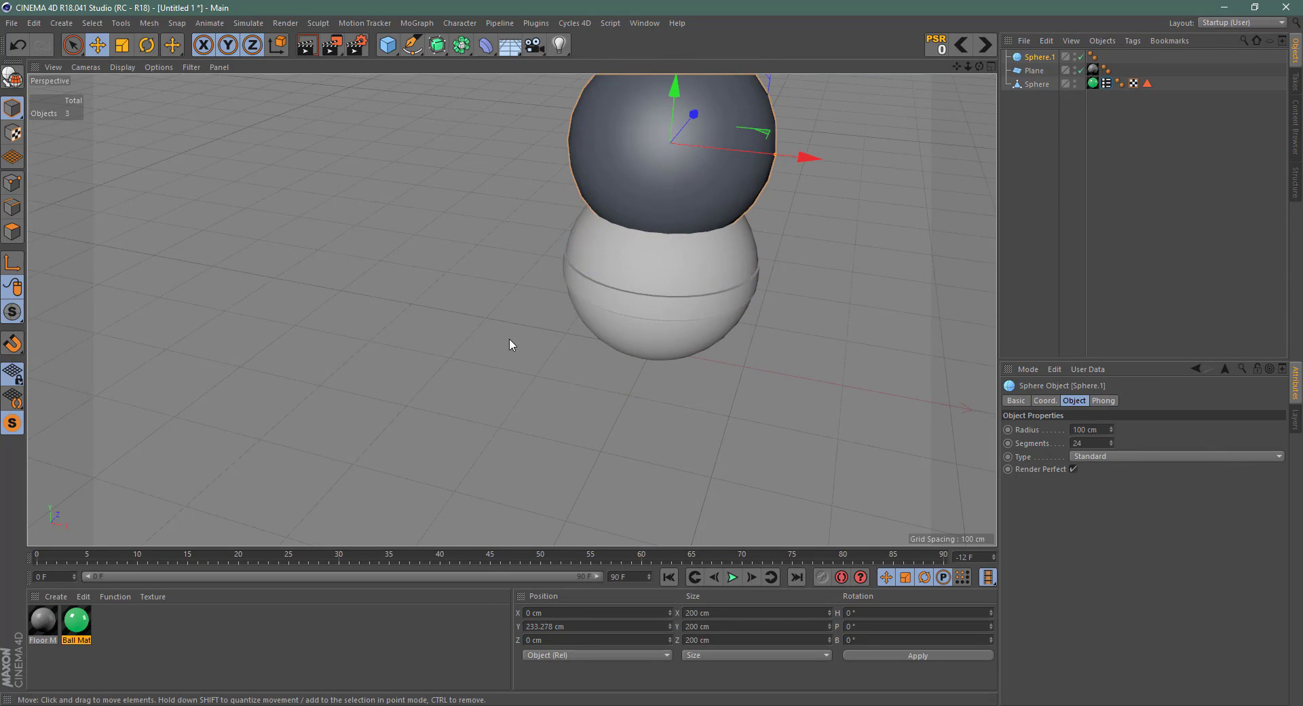
Step: Set the new sphere's radius to 300 cm and raise it to a Y position of about 393 cm
scroll(508, 347, down, 6)
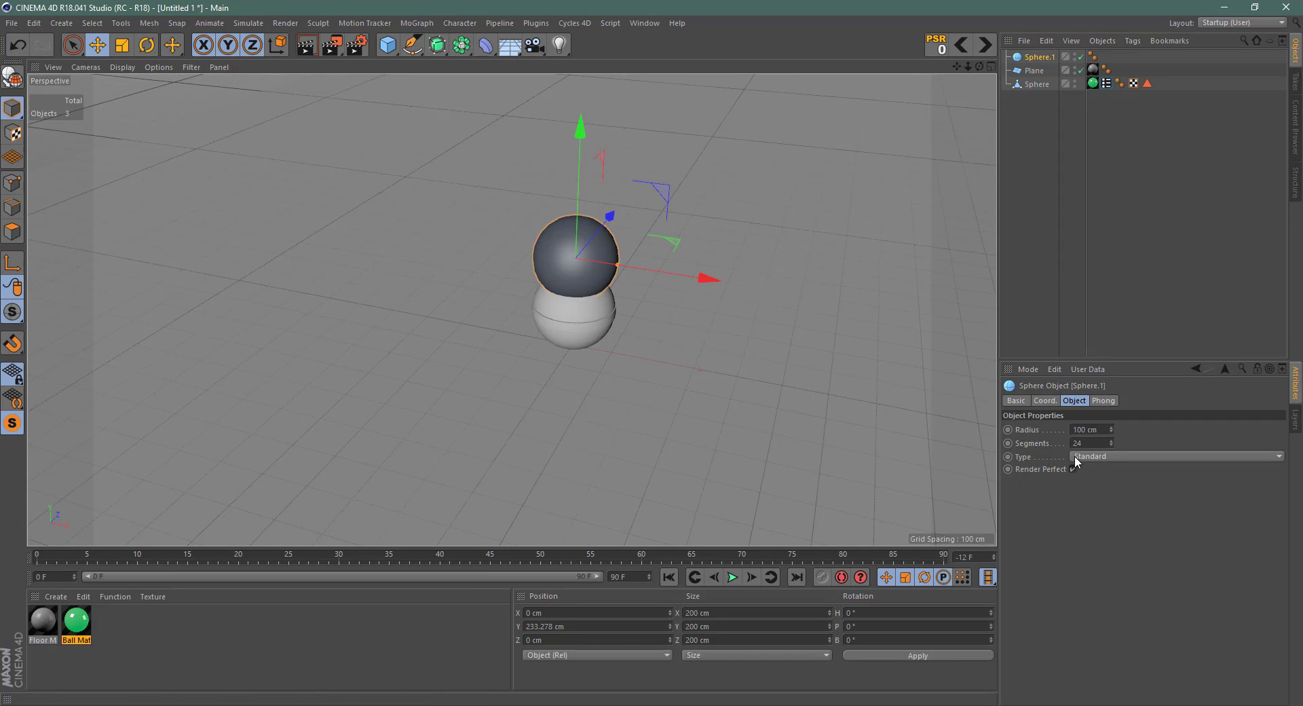
drag(1097, 431, 1059, 435)
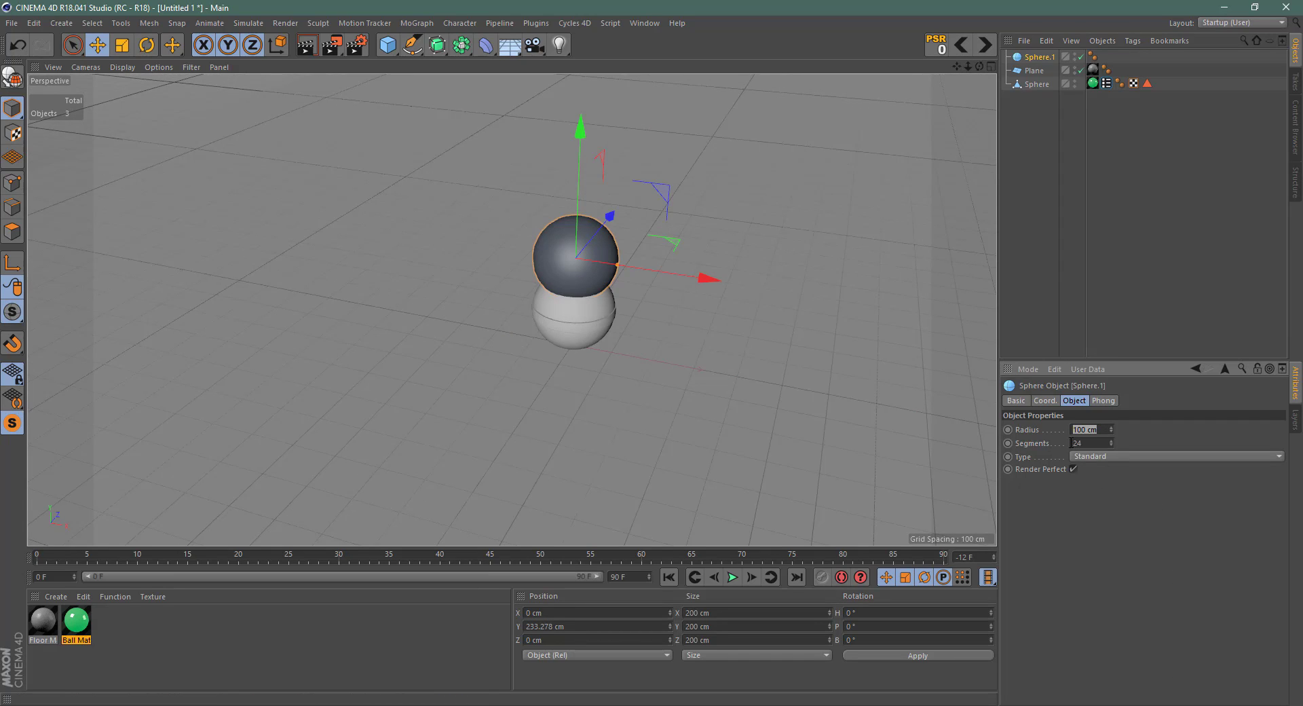
text(300)
key(Return)
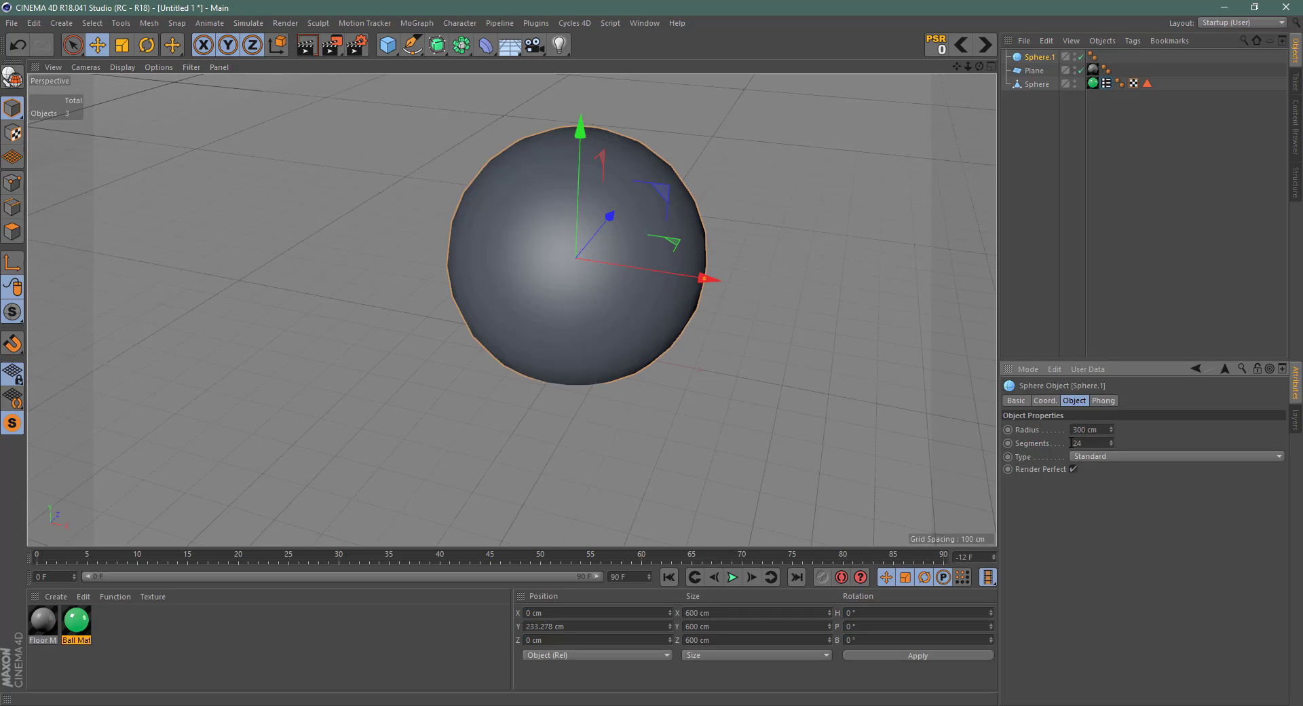
drag(580, 129, 581, 65)
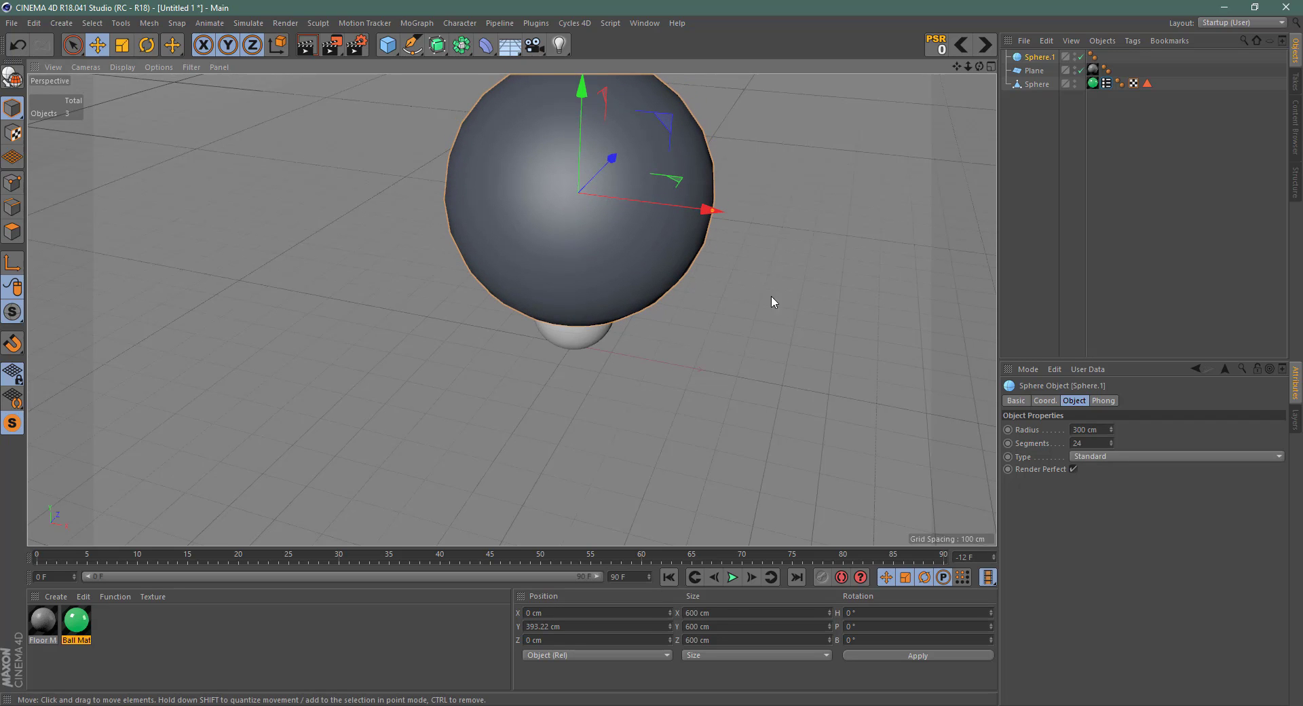
Step: Add a MoGraph Cloner and make the striped Sphere object with Ball Mat its child
scroll(761, 285, down, 2)
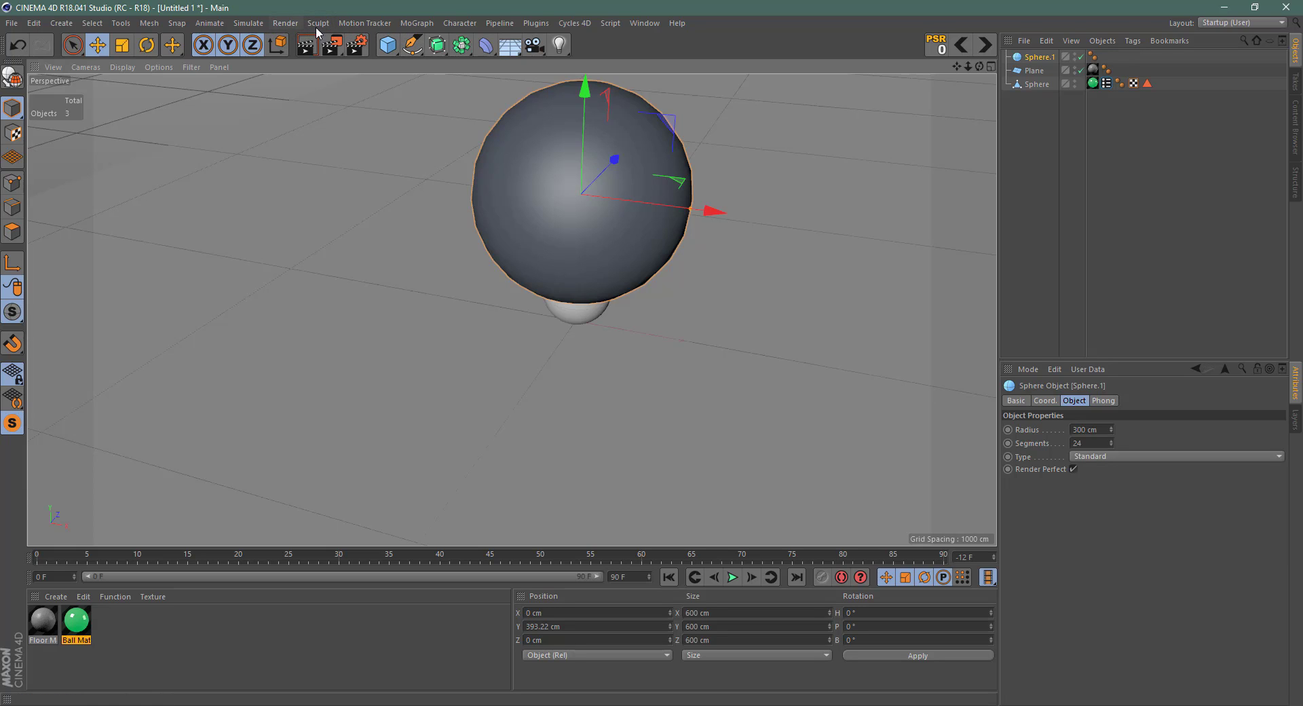
click(364, 23)
click(366, 23)
click(417, 23)
click(435, 175)
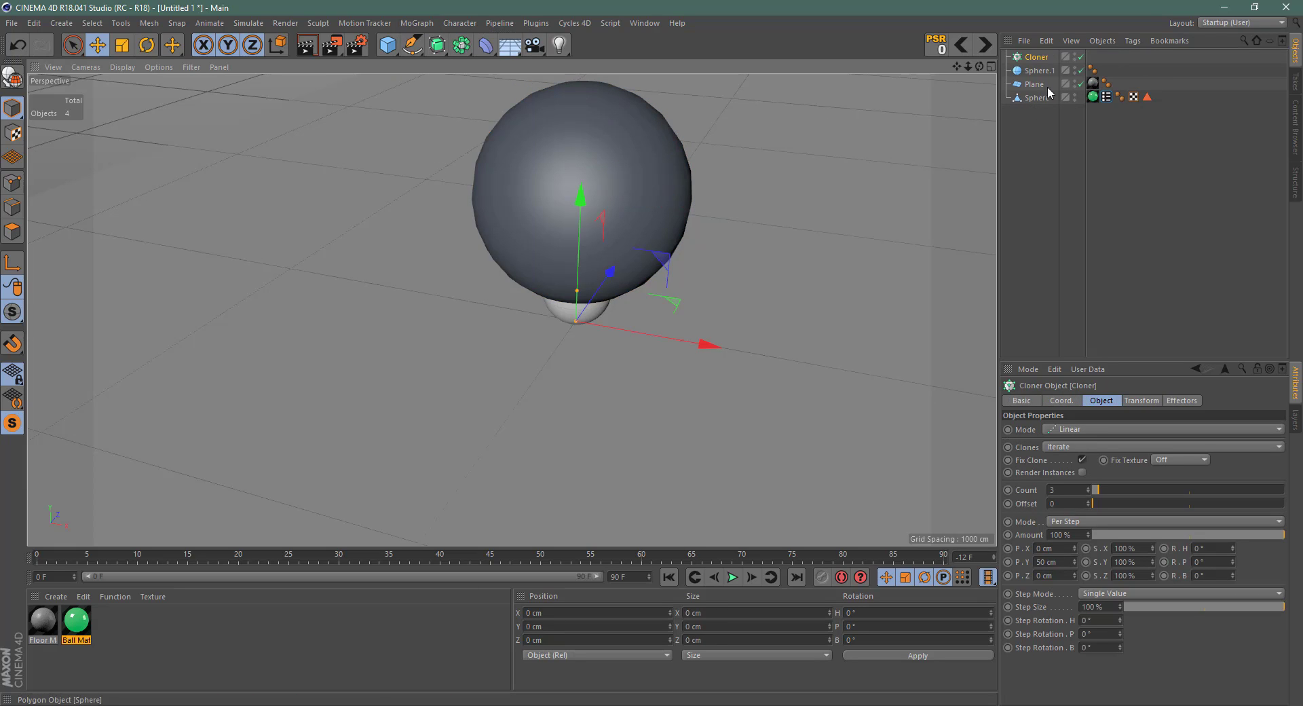
drag(1035, 98, 1039, 59)
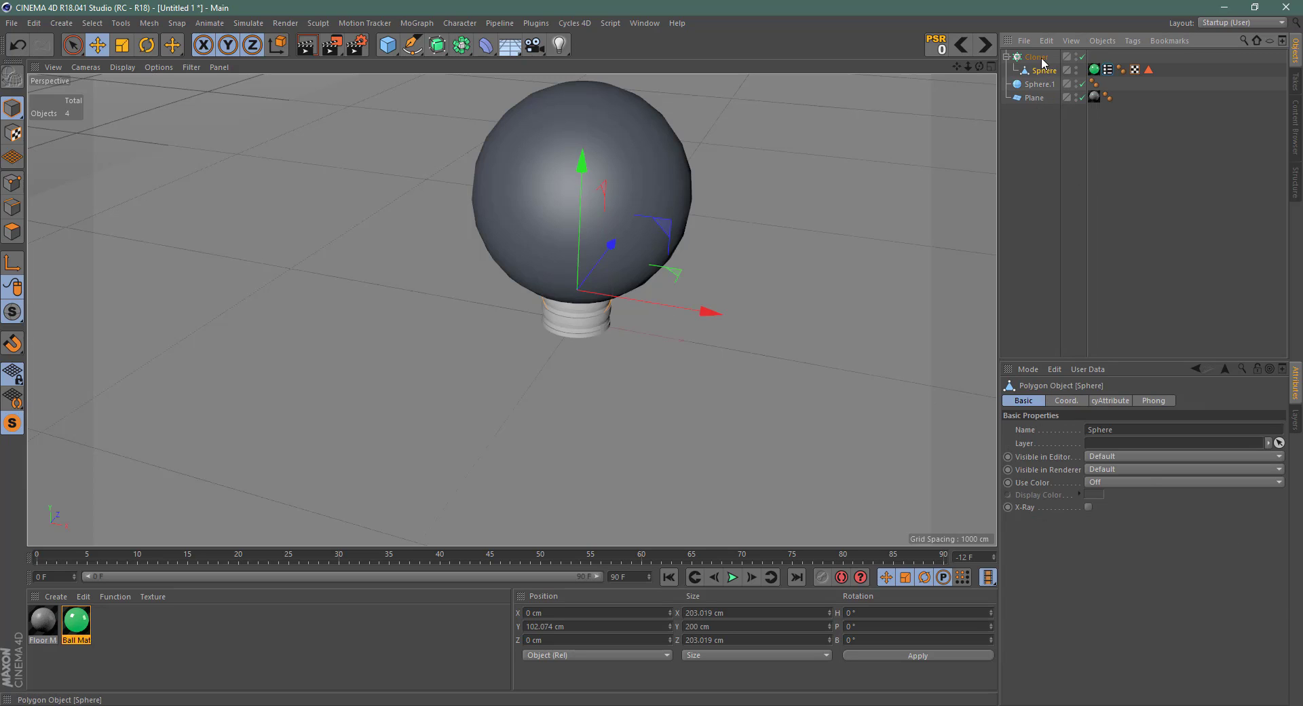
Step: Set the Cloner's mode to Object and assign the large Sphere.1 as the object to clone onto
click(1043, 59)
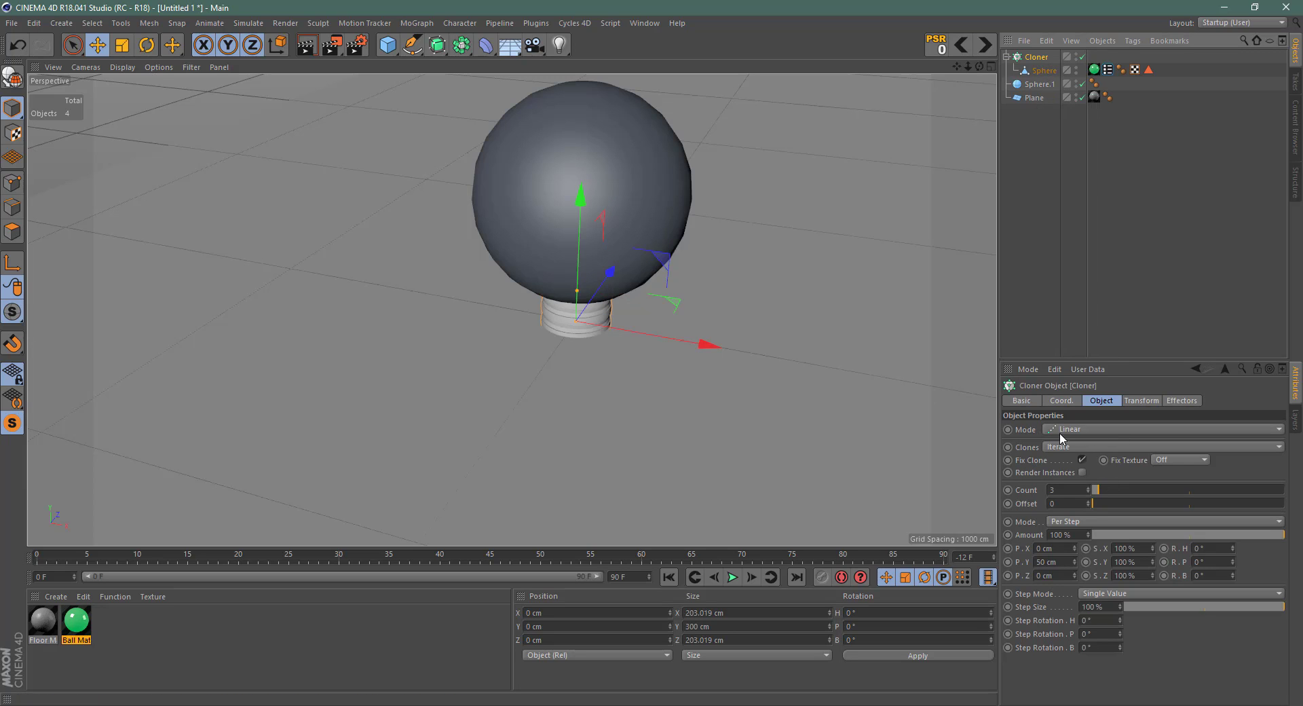
click(1080, 432)
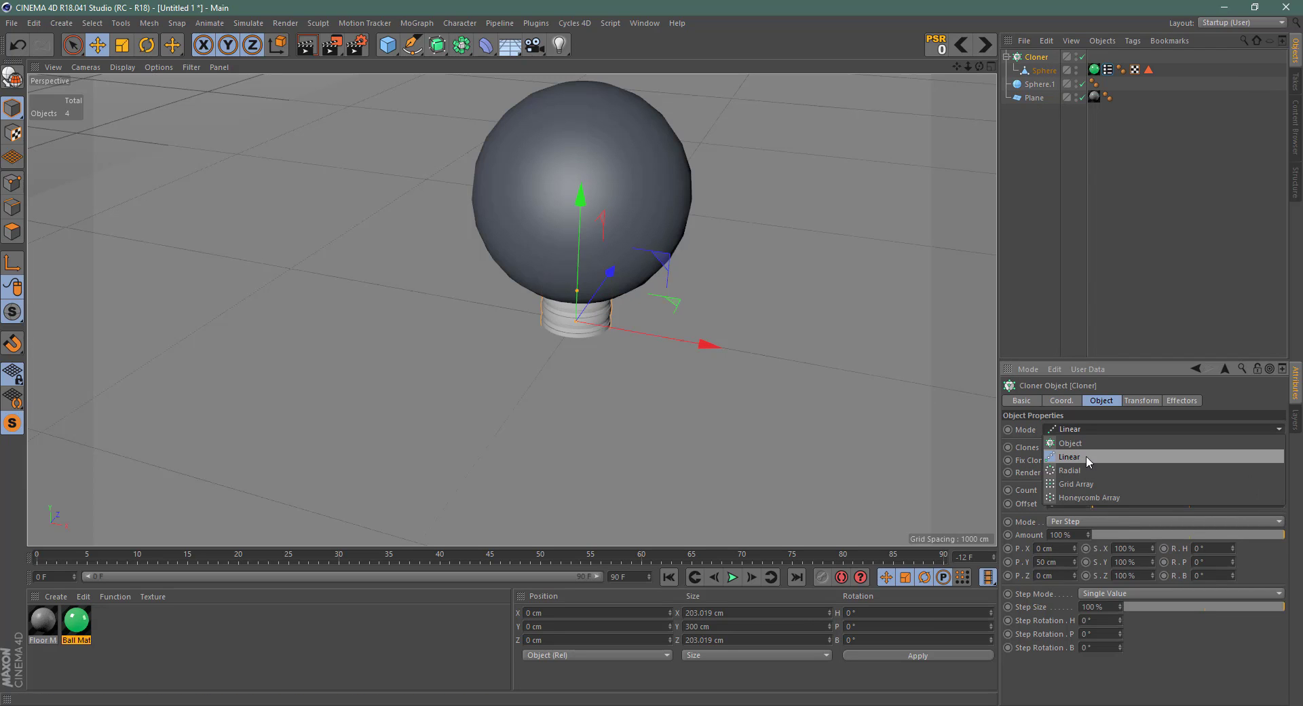
click(1086, 445)
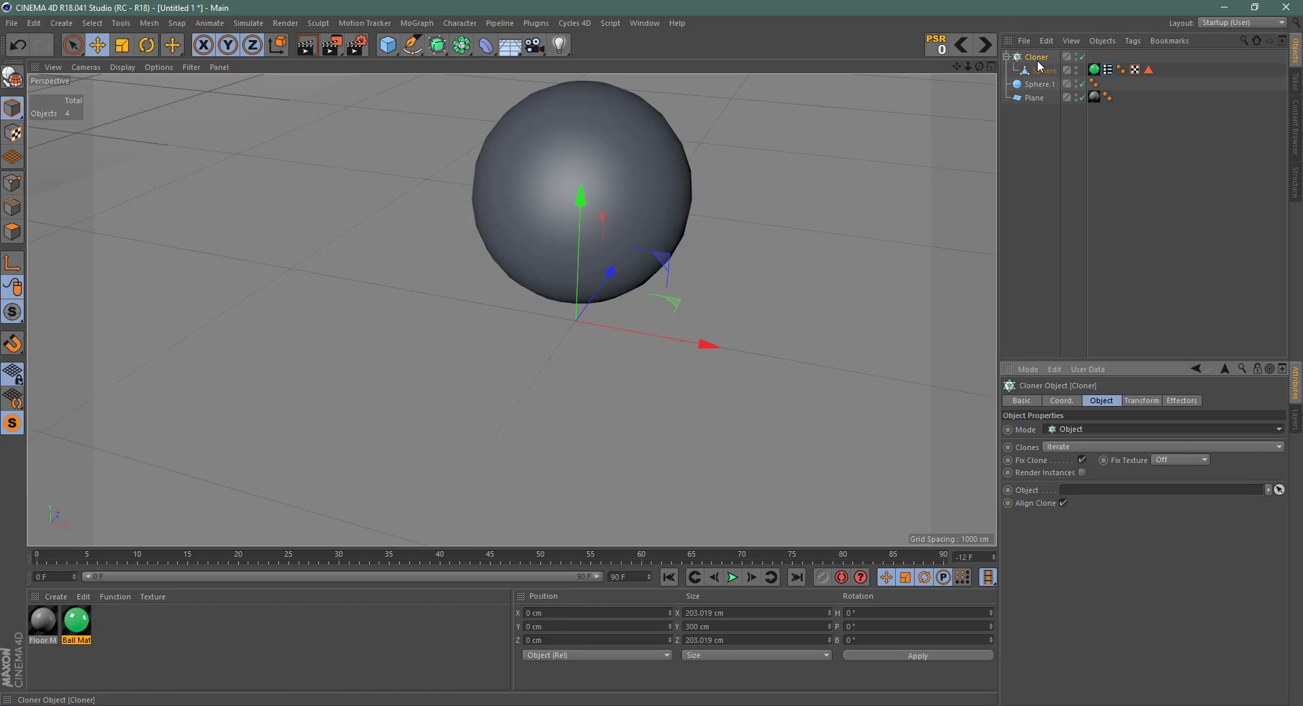
drag(1034, 85, 1086, 489)
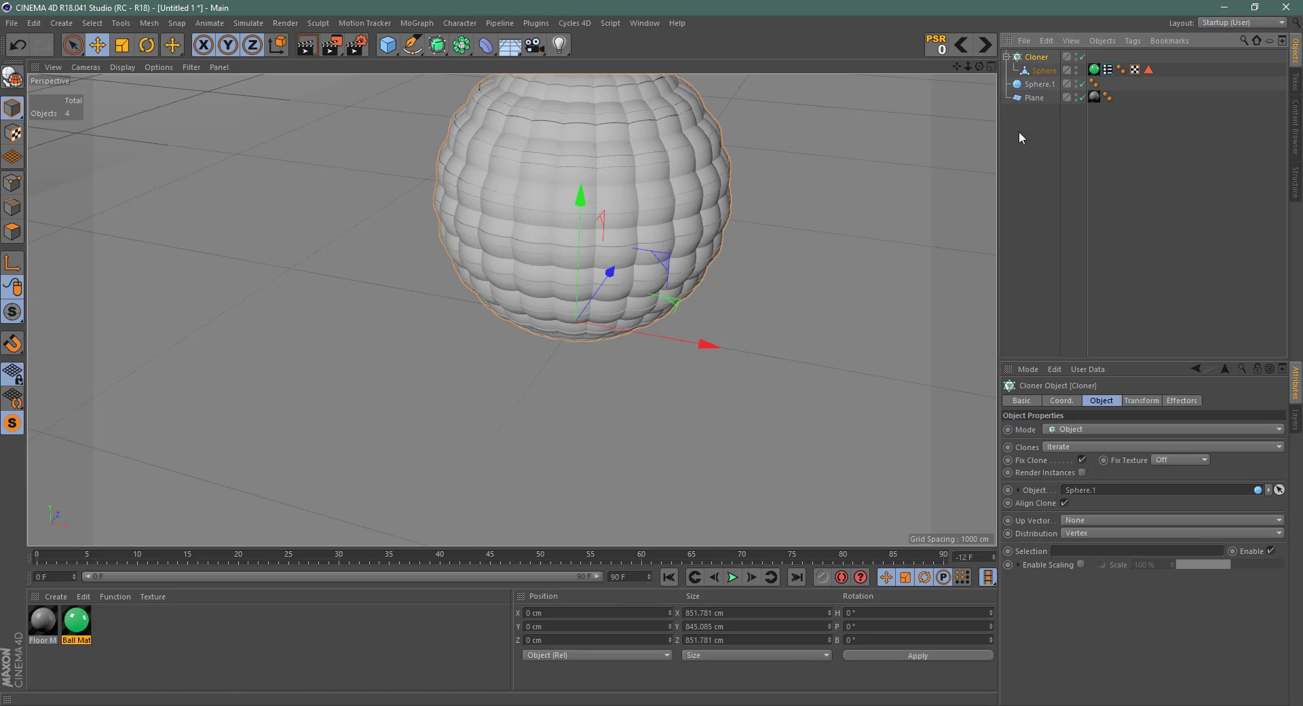
Step: Set the Cloner's clones to Random, distribute them over the Surface and lower the count to 15
click(1113, 446)
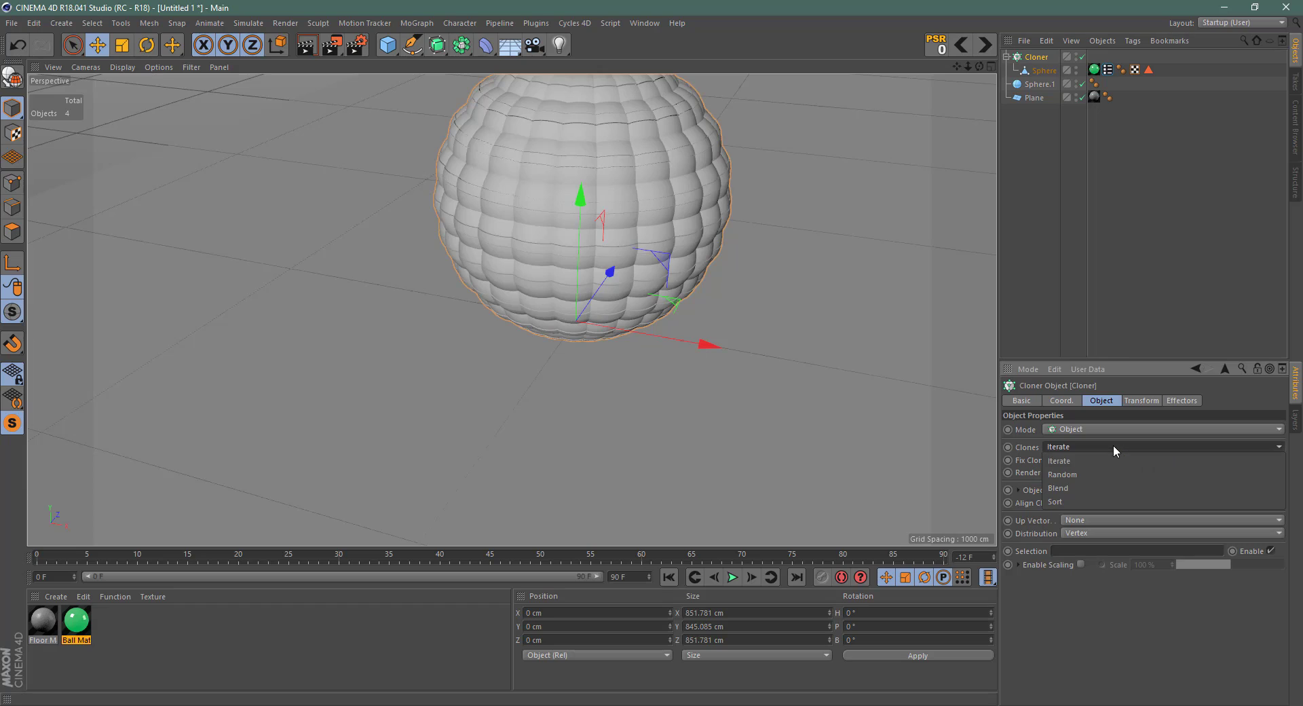
click(1088, 474)
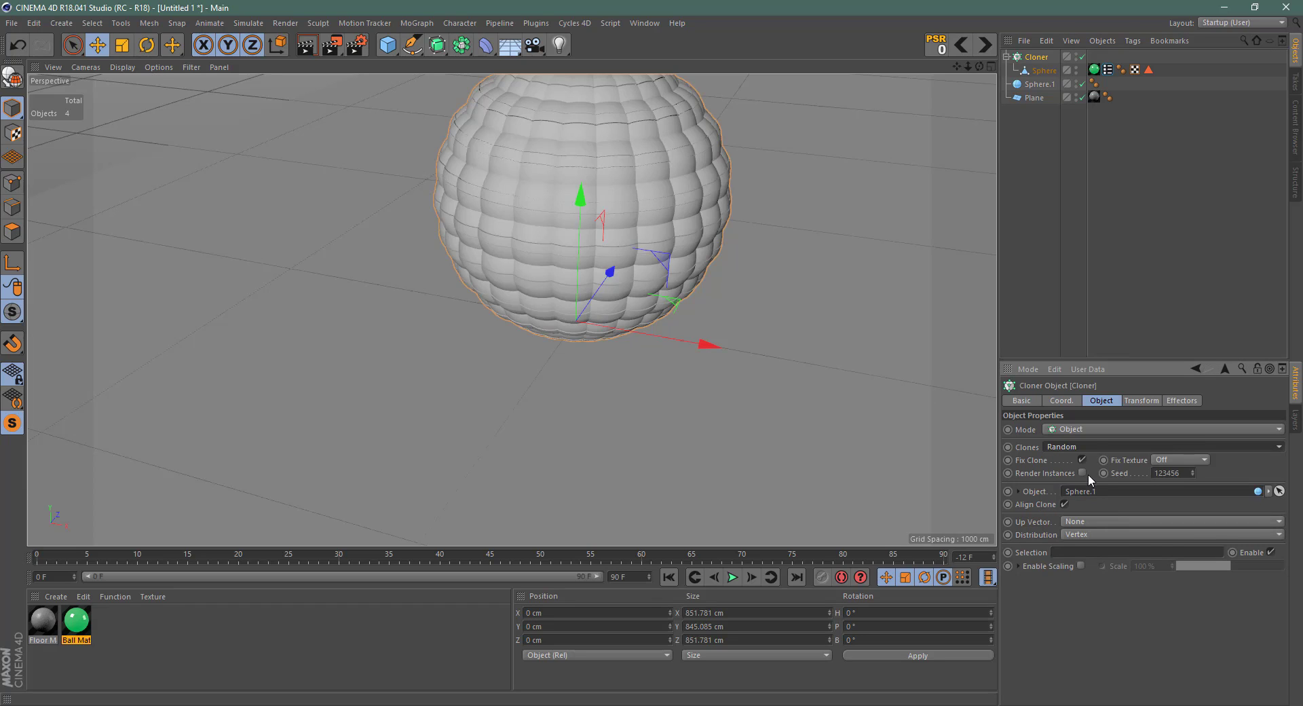
click(1117, 532)
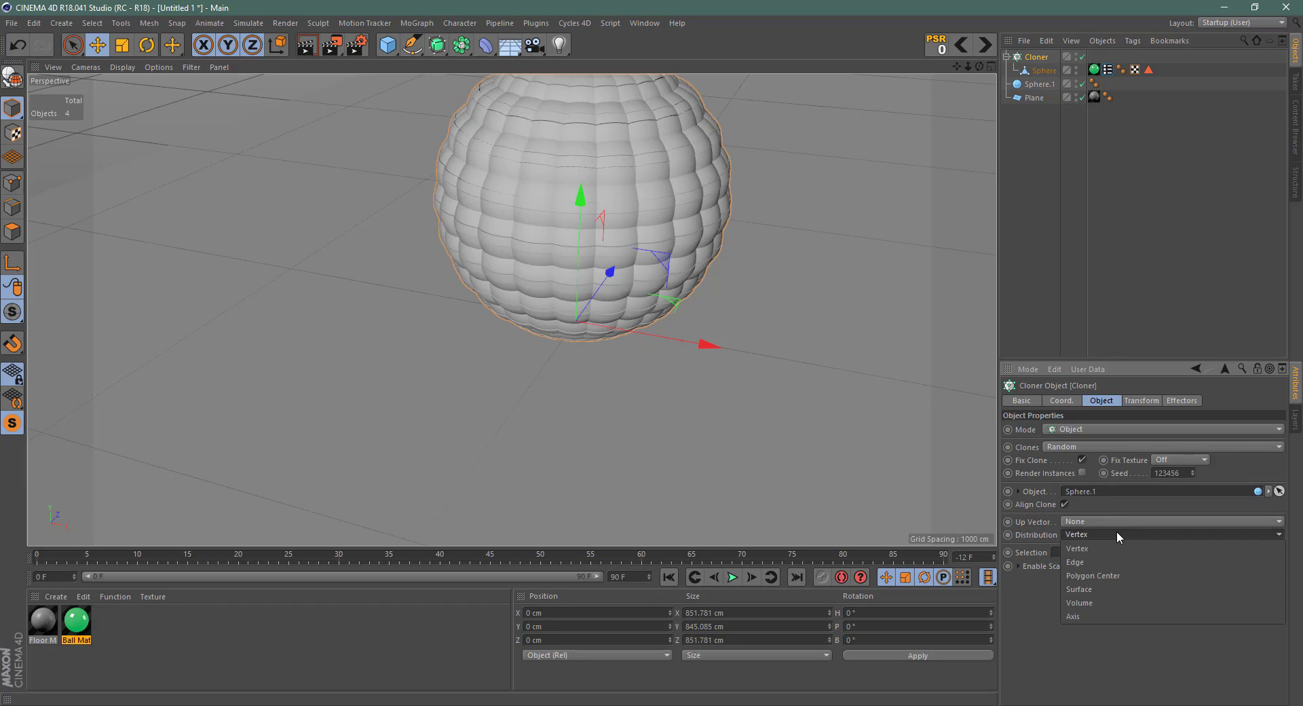
click(1100, 589)
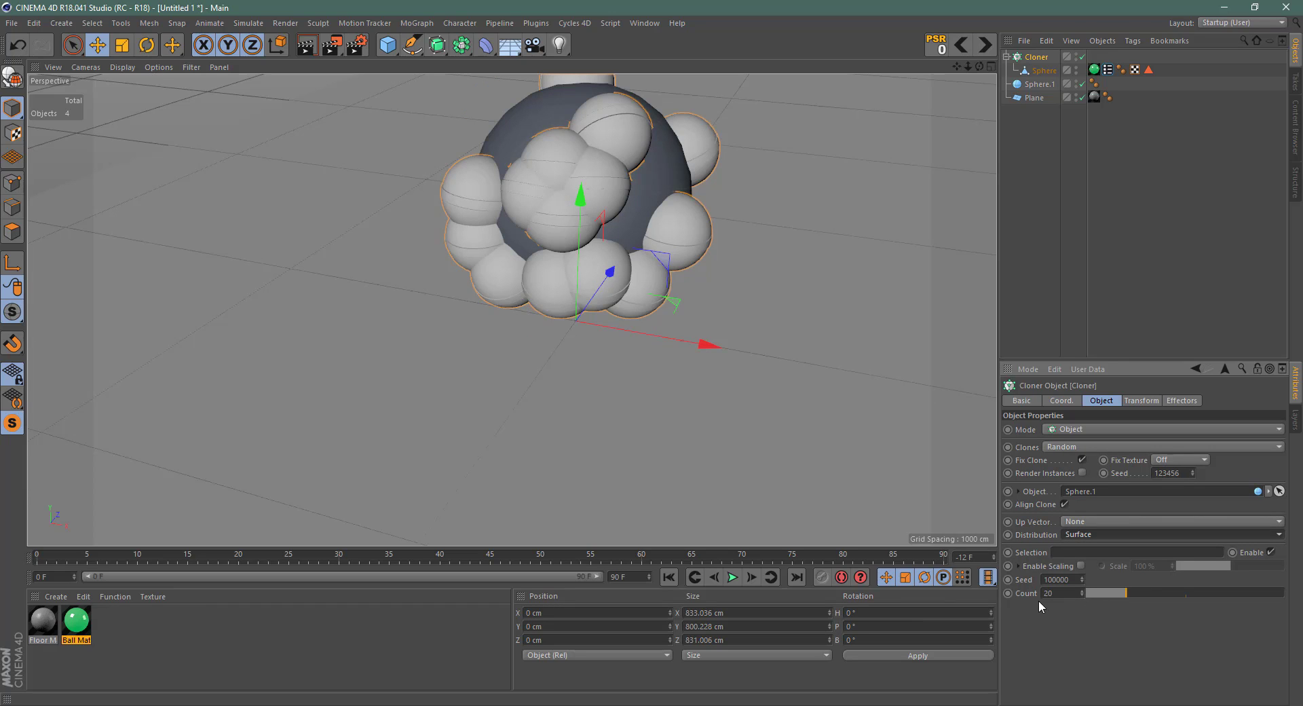
mouse_move(1125, 592)
mouse_down()
mouse_move(1107, 593)
mouse_move(1117, 596)
mouse_up()
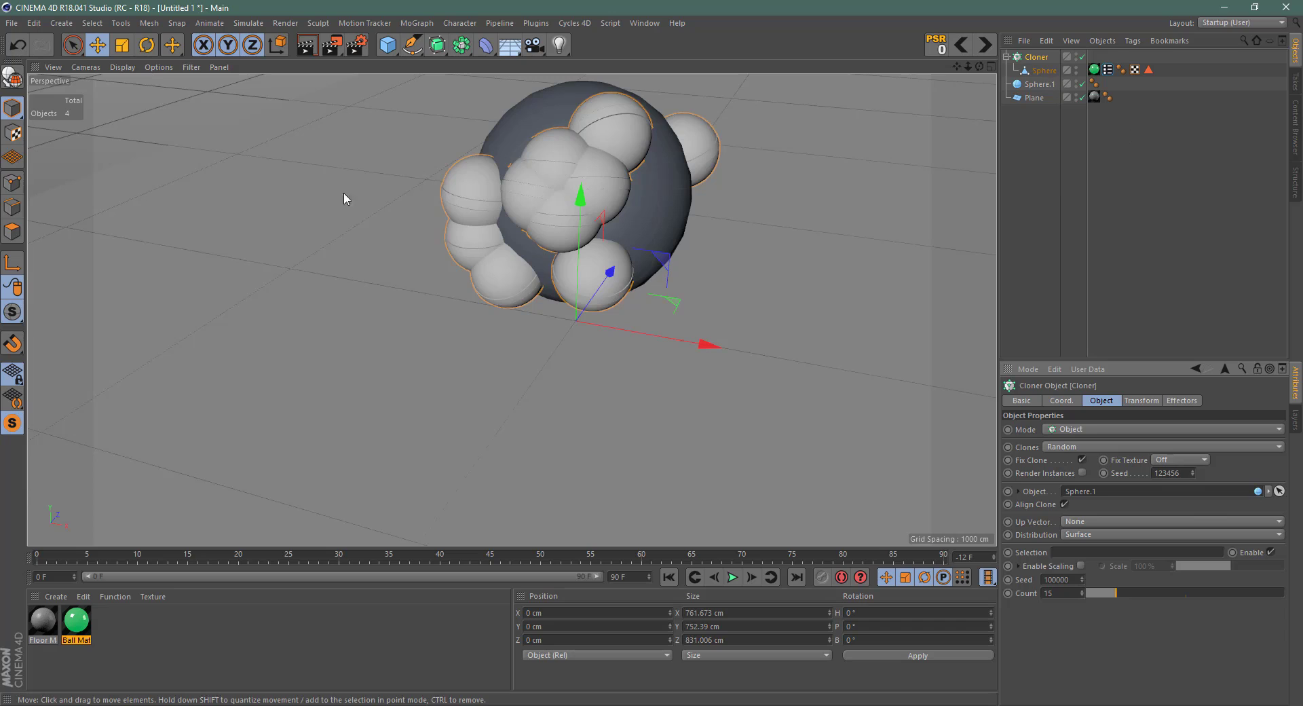
Step: Add a MoGraph Random effector to the Cloner
click(417, 24)
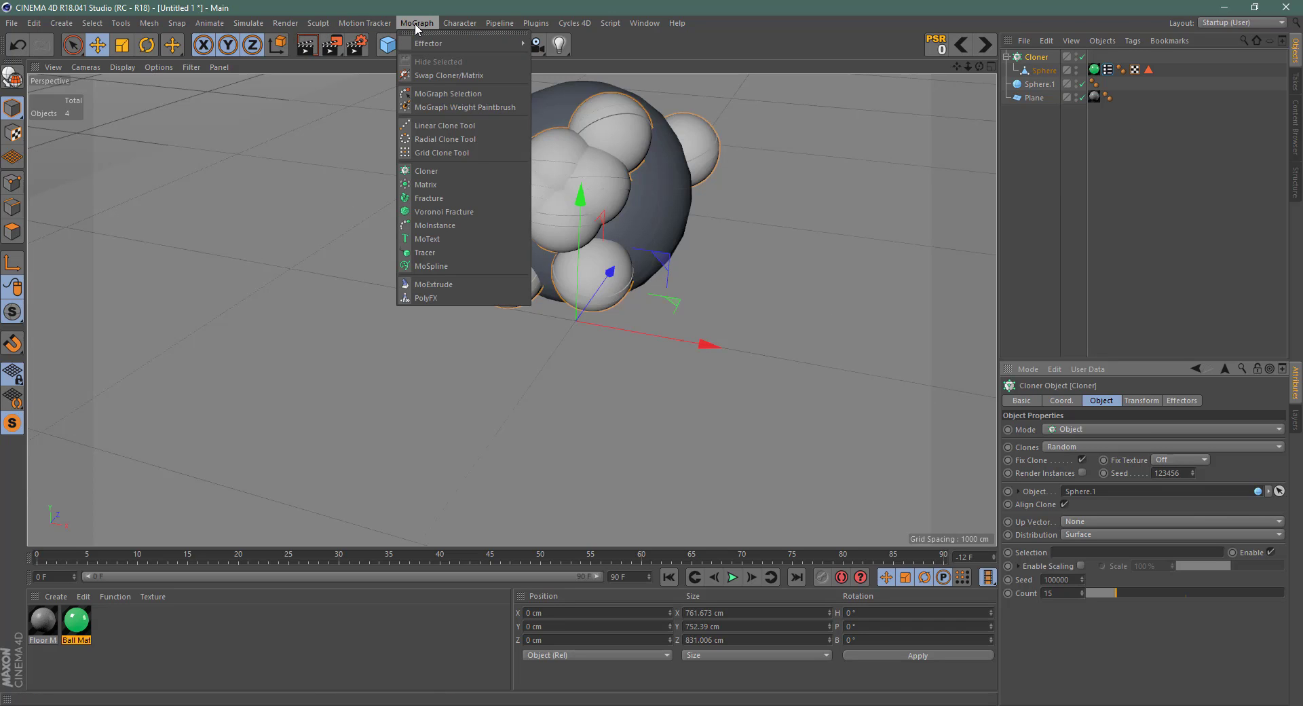
click(764, 99)
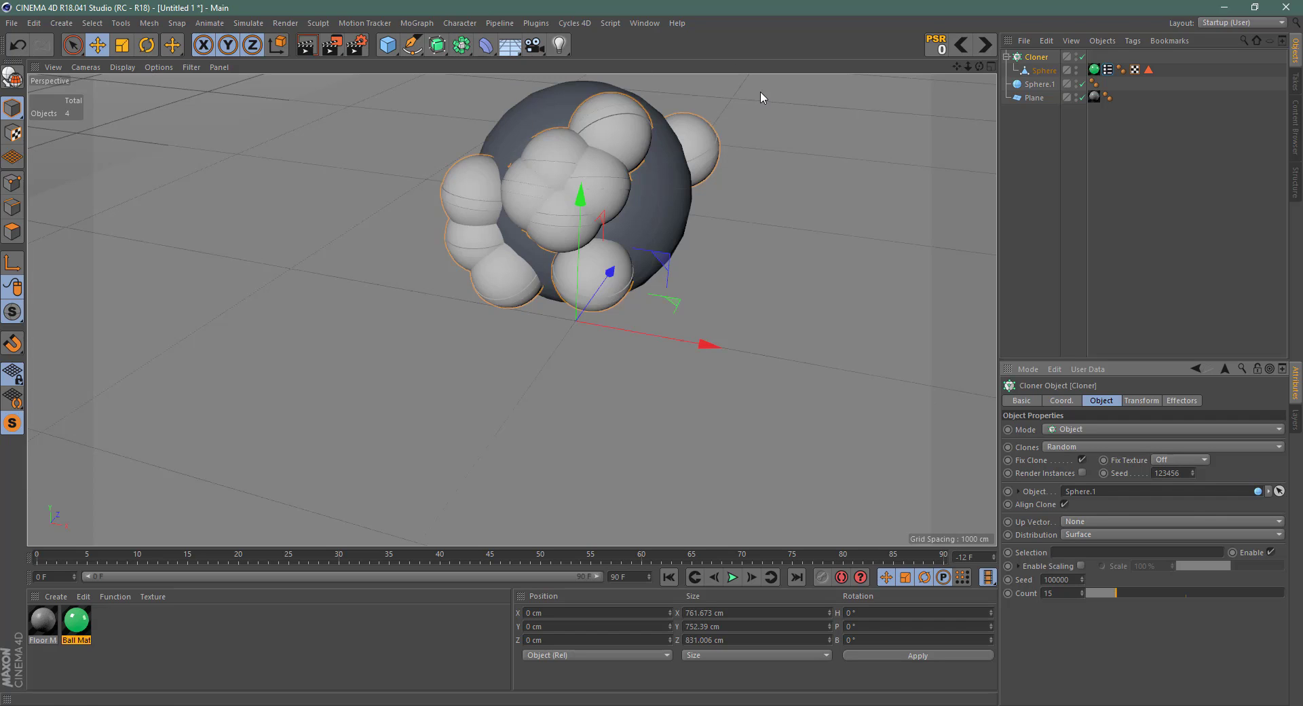
click(417, 23)
mouse_move(448, 45)
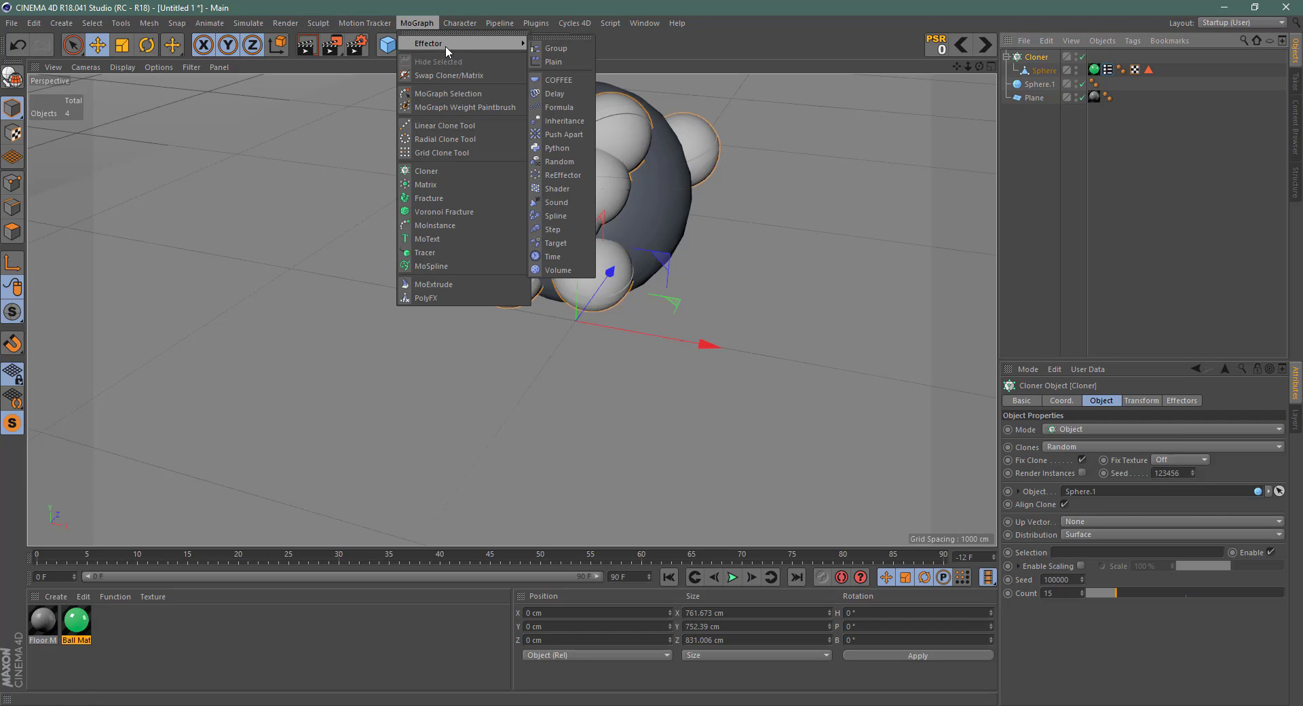
click(573, 161)
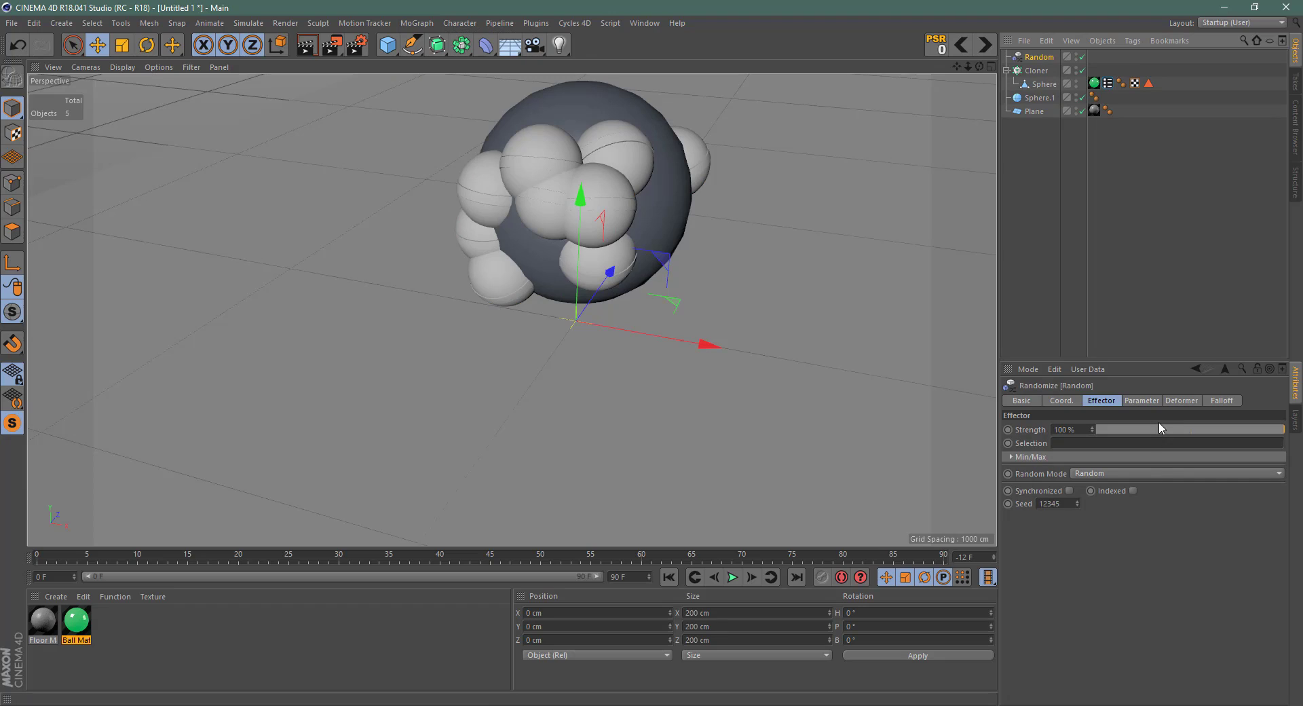
Step: Enable Scale and Rotation in the Random effector's transform parameters and switch on Uniform Scale
click(1142, 402)
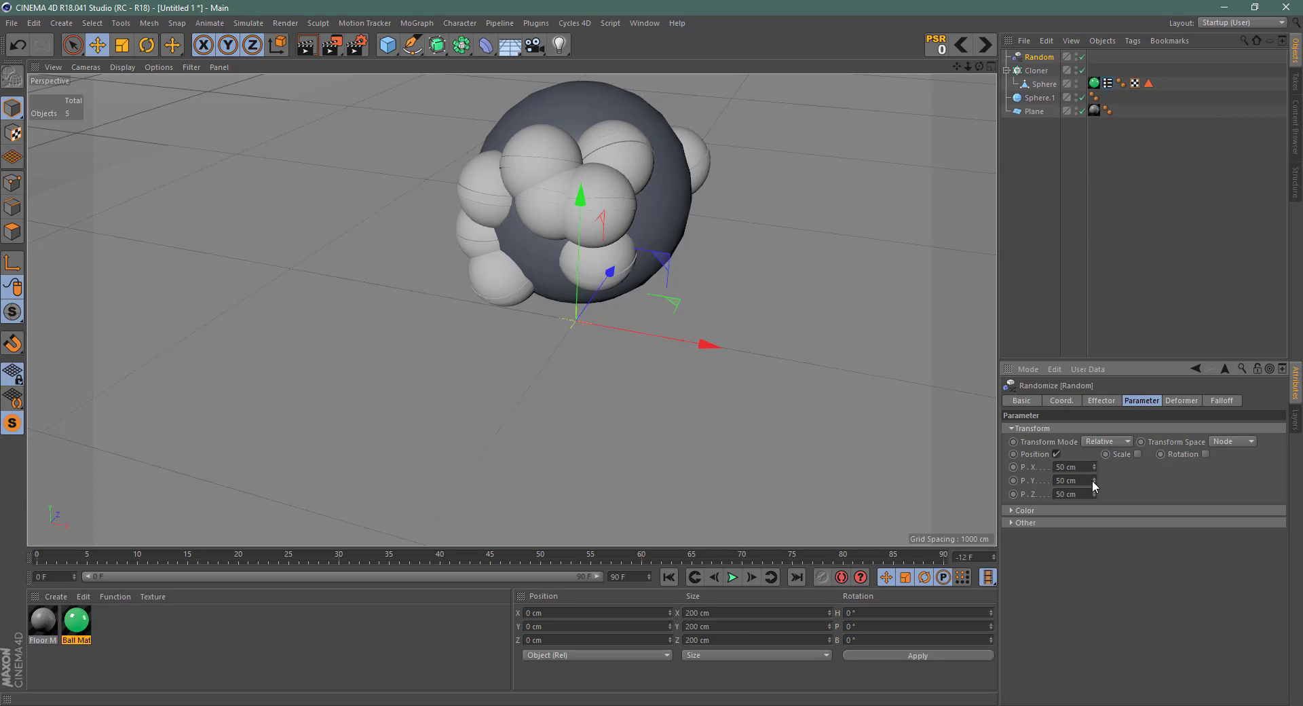
click(1137, 453)
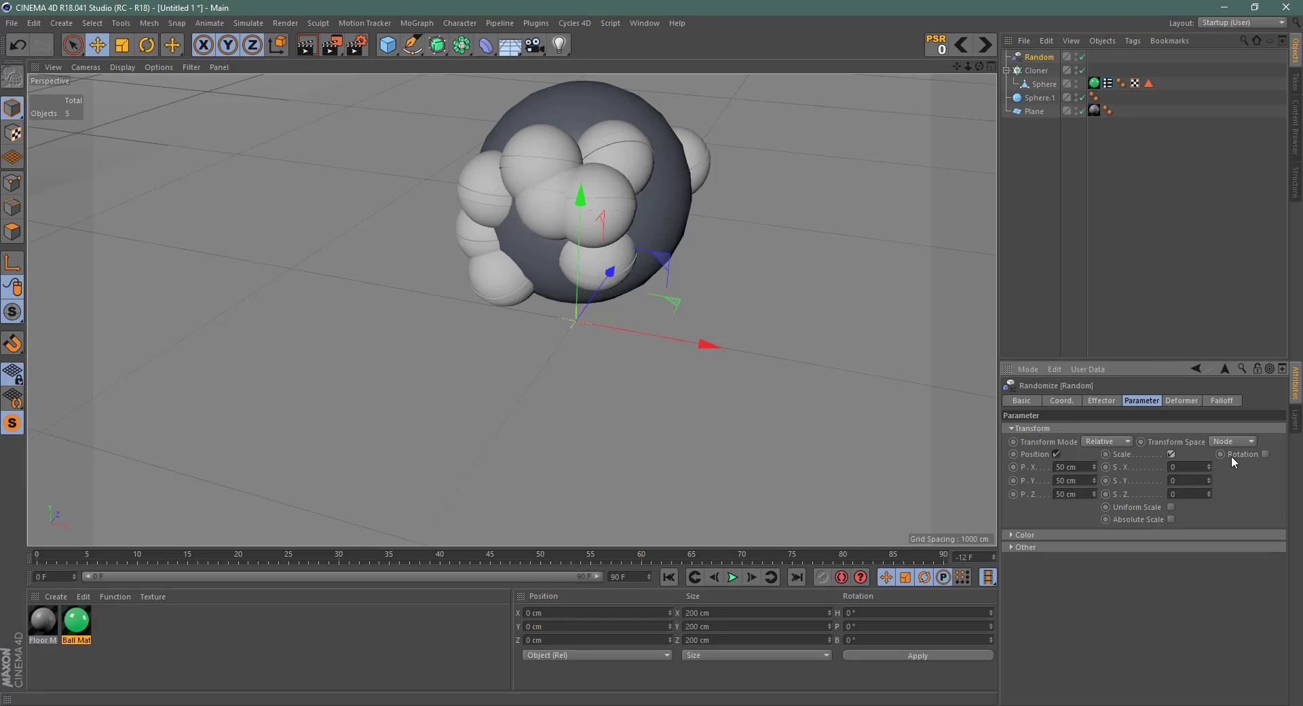
click(1265, 455)
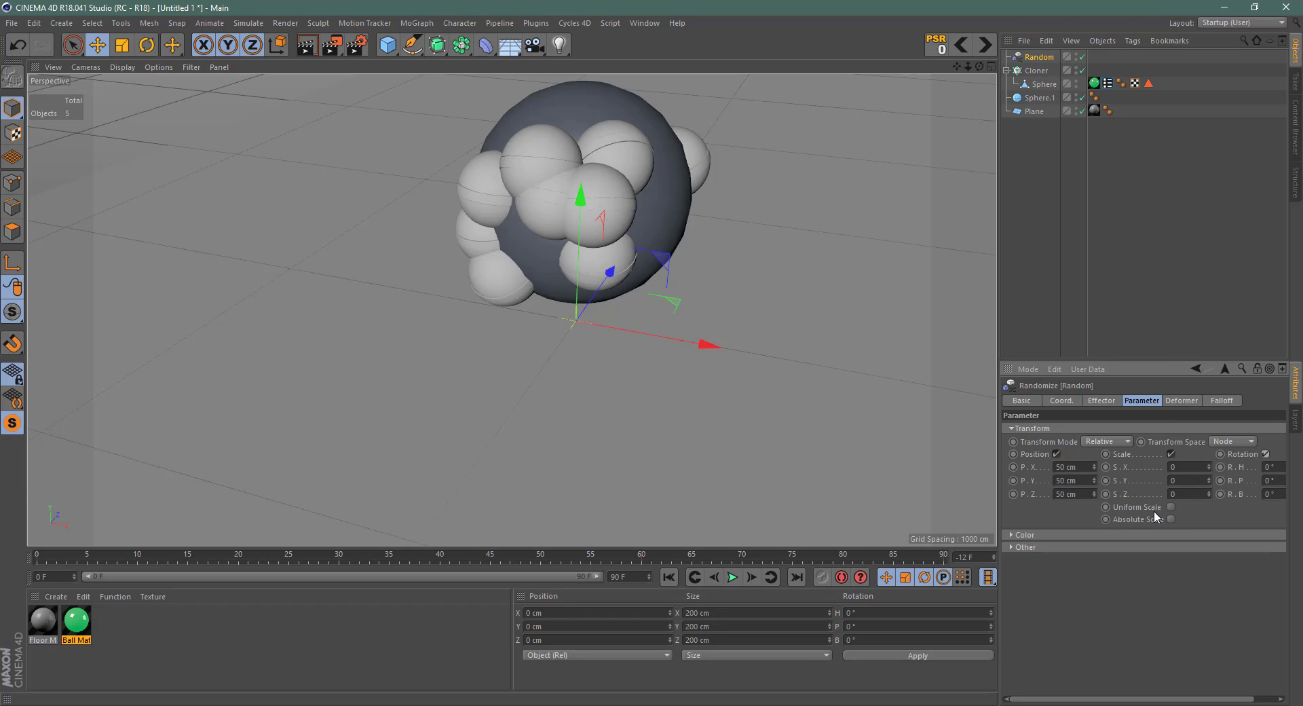
click(1171, 508)
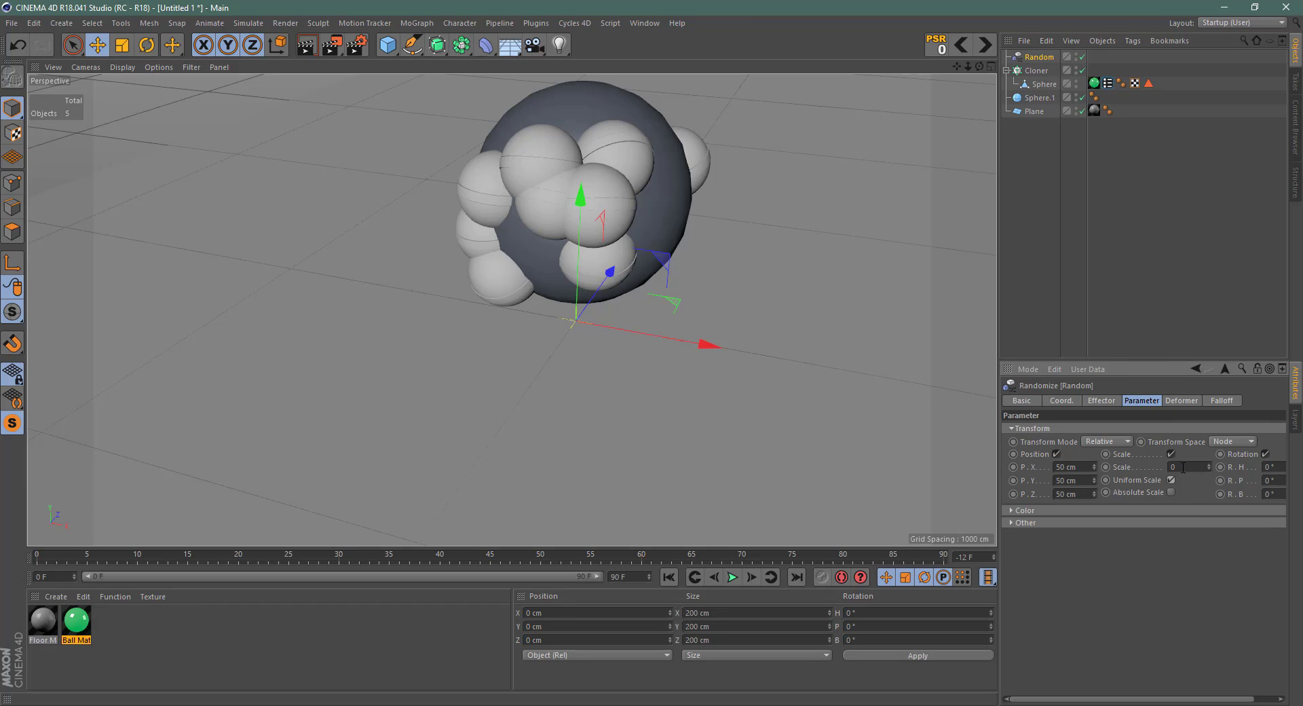
Step: Set the Random effector's H, P and B rotation to 180° each and its uniform scale to 0.58
double_click(1275, 468)
key(Tab)
text(180)
key(Tab)
key(Return)
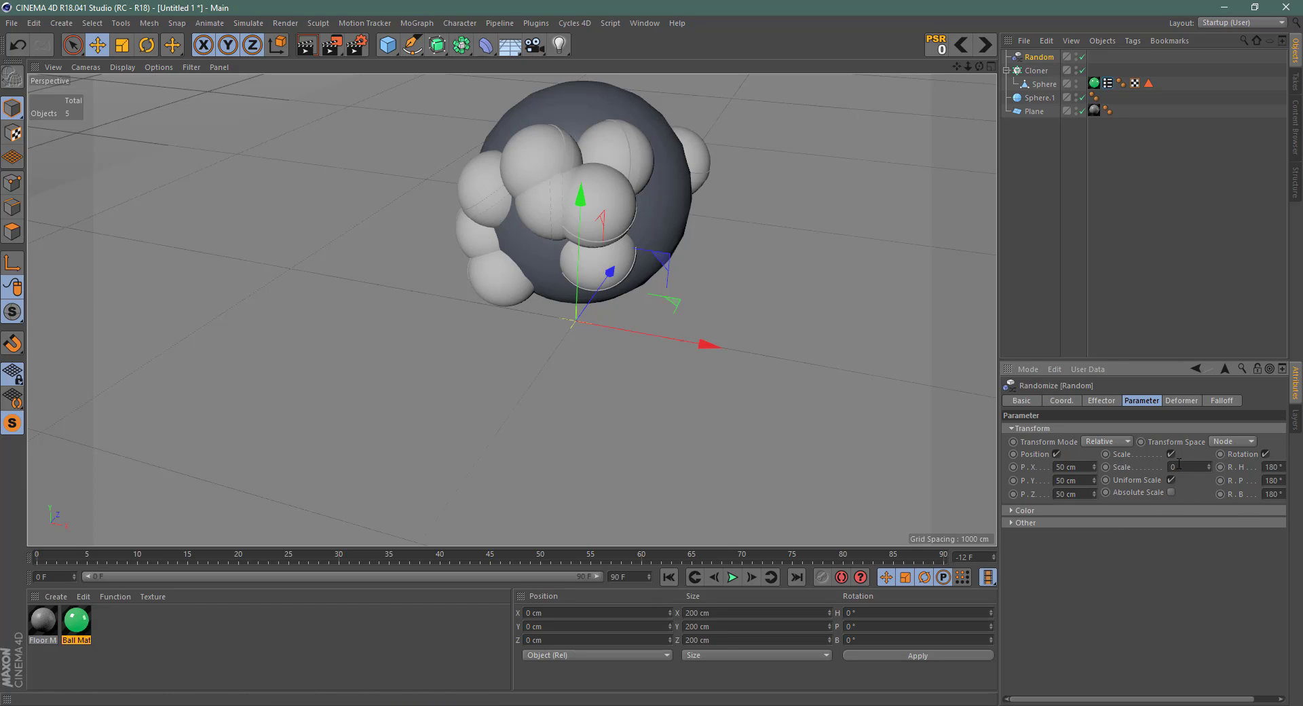
mouse_move(1208, 466)
mouse_down()
mouse_move(1209, 485)
mouse_move(1208, 443)
mouse_up()
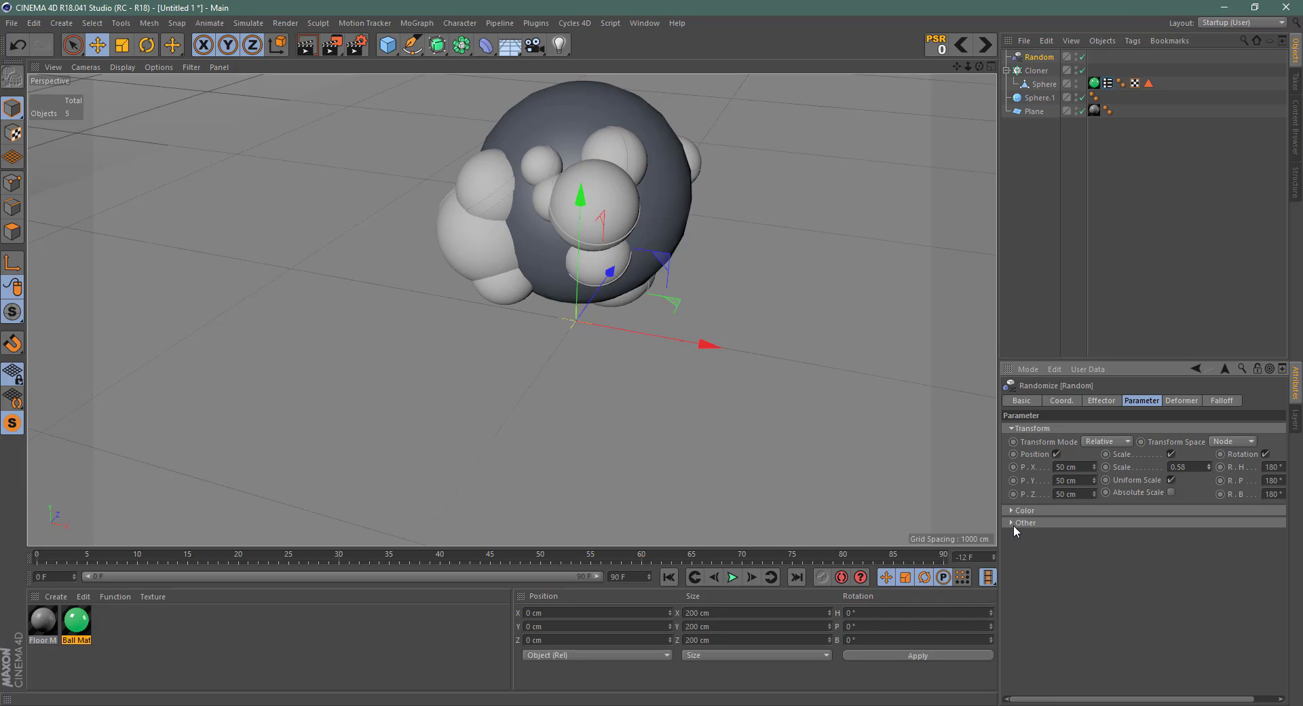
Step: Change the Random effector's seed to 12323 to vary the clone arrangement
click(1101, 400)
drag(1078, 506, 1077, 513)
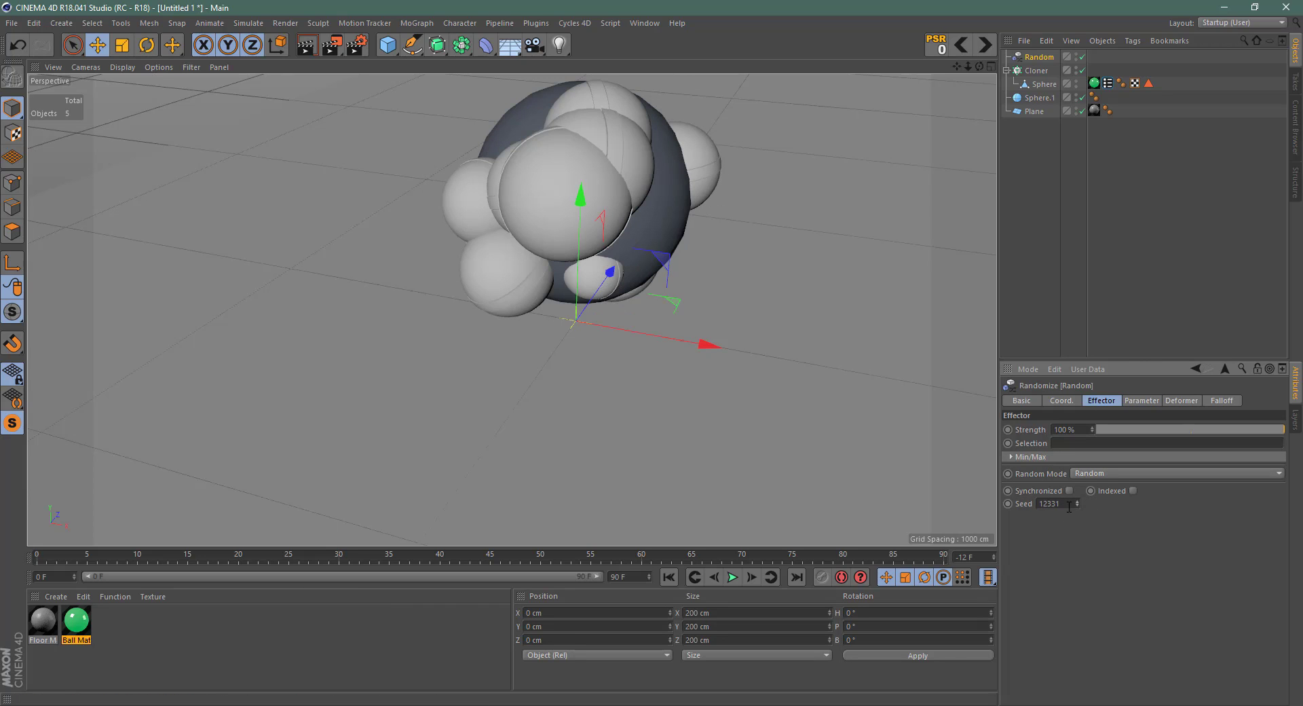
scroll(1069, 507, down, 4)
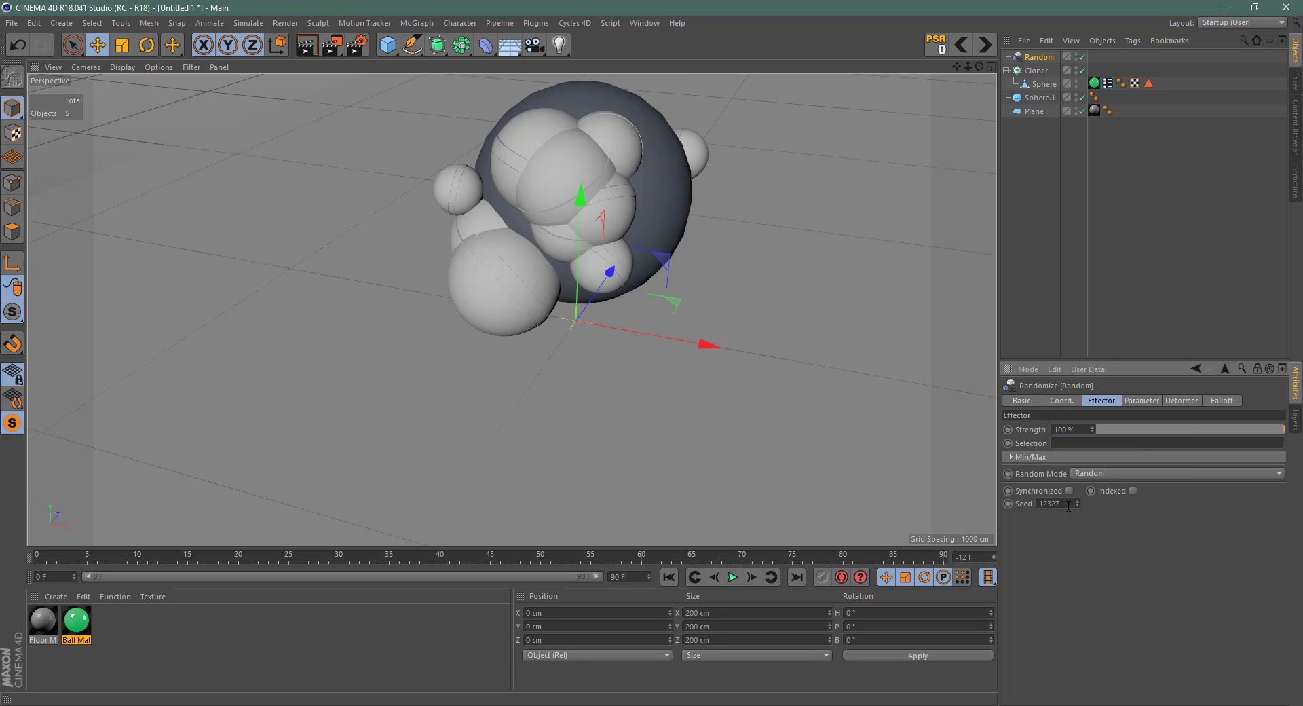
scroll(1069, 505, down, 2)
scroll(1068, 504, down, 2)
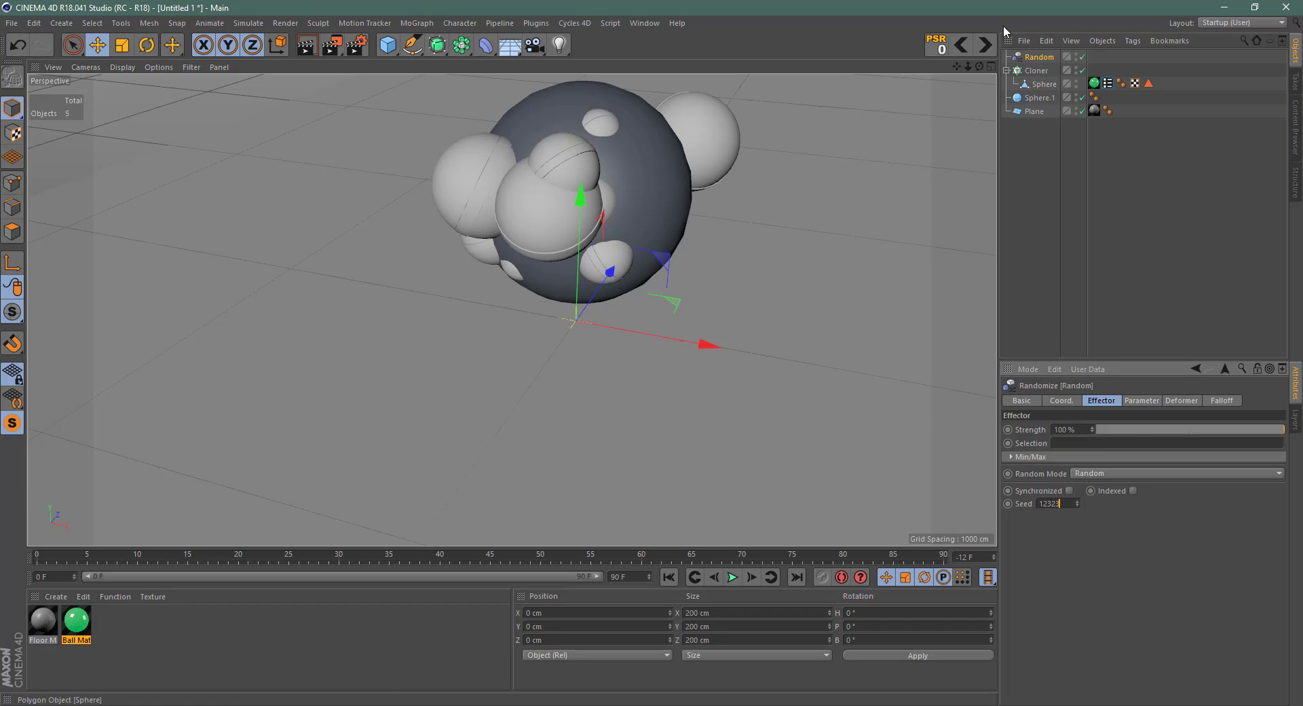
Step: Reduce the Cloner's clone count to 5 and hide the large Sphere.1
click(1037, 71)
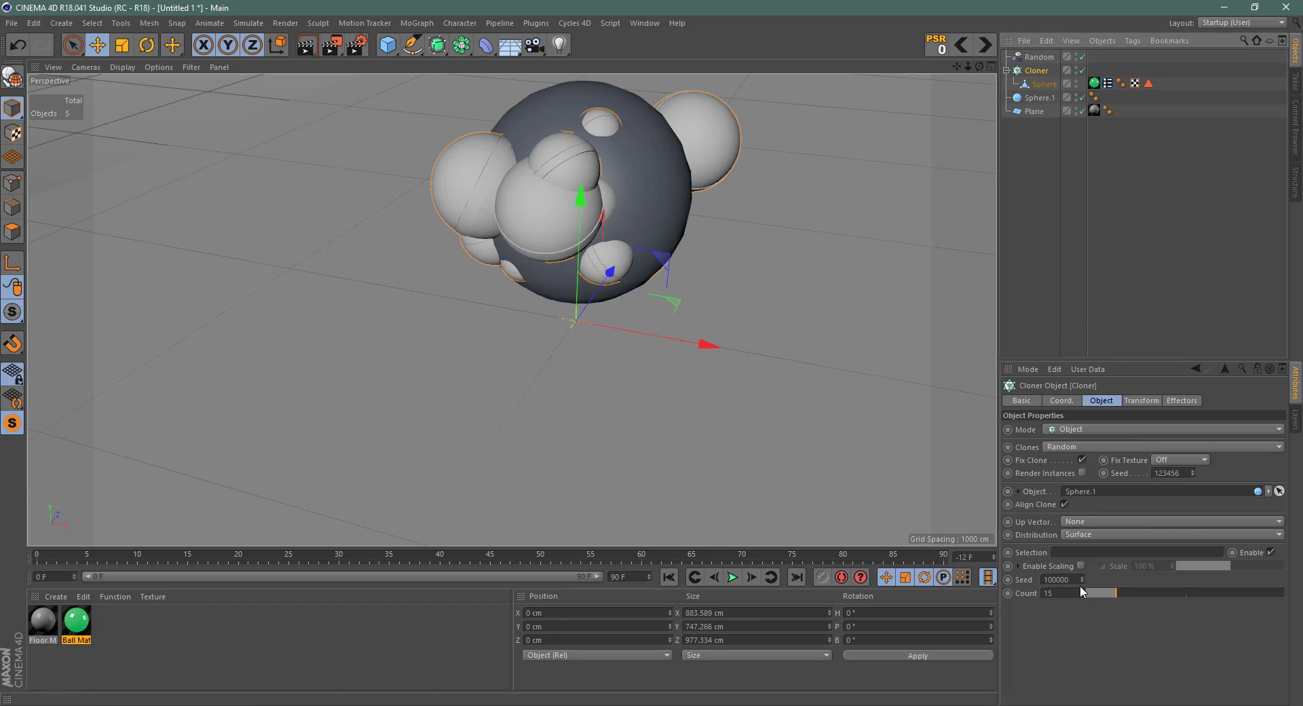
click(1108, 594)
drag(1108, 593, 1094, 593)
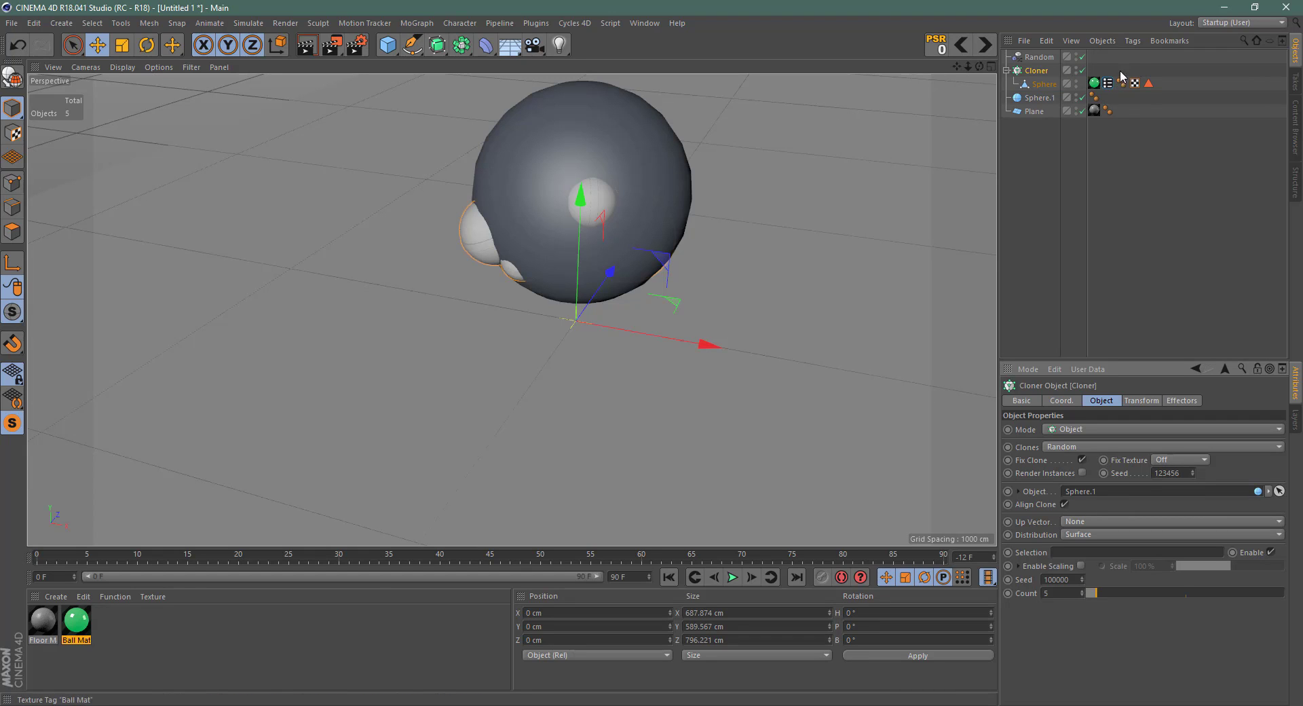
click(1076, 54)
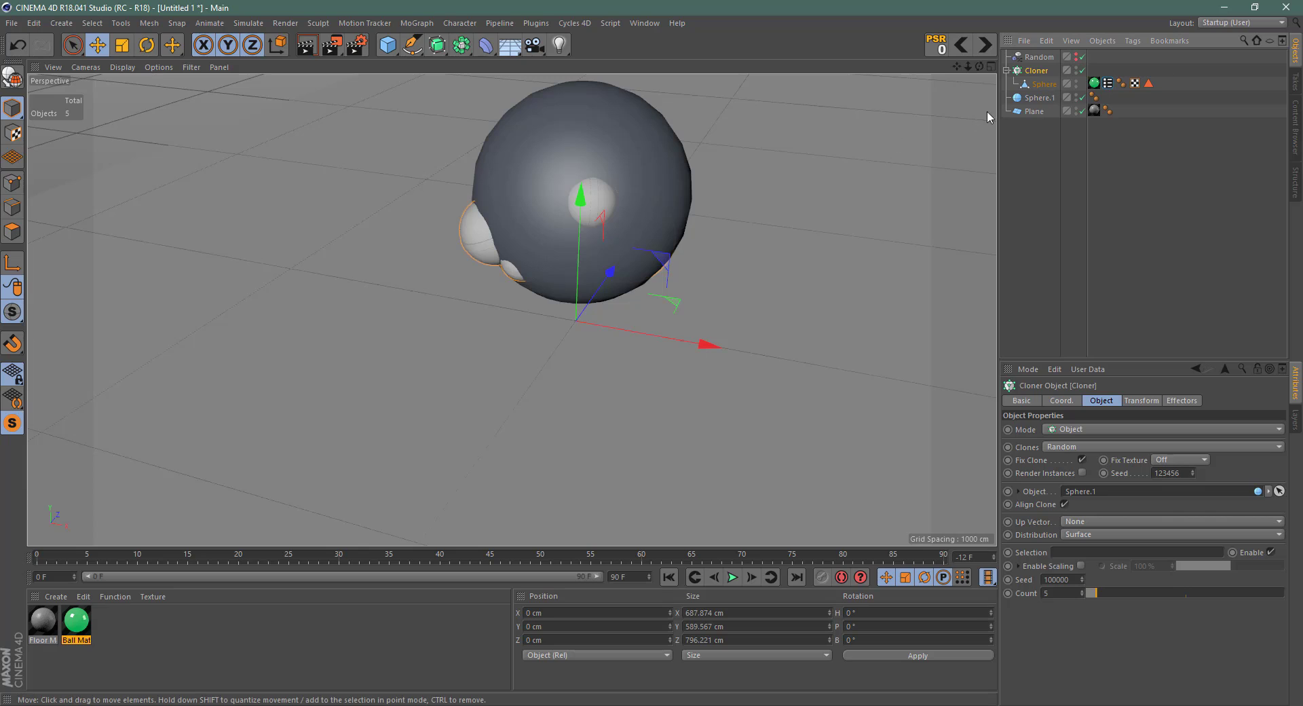
click(1077, 55)
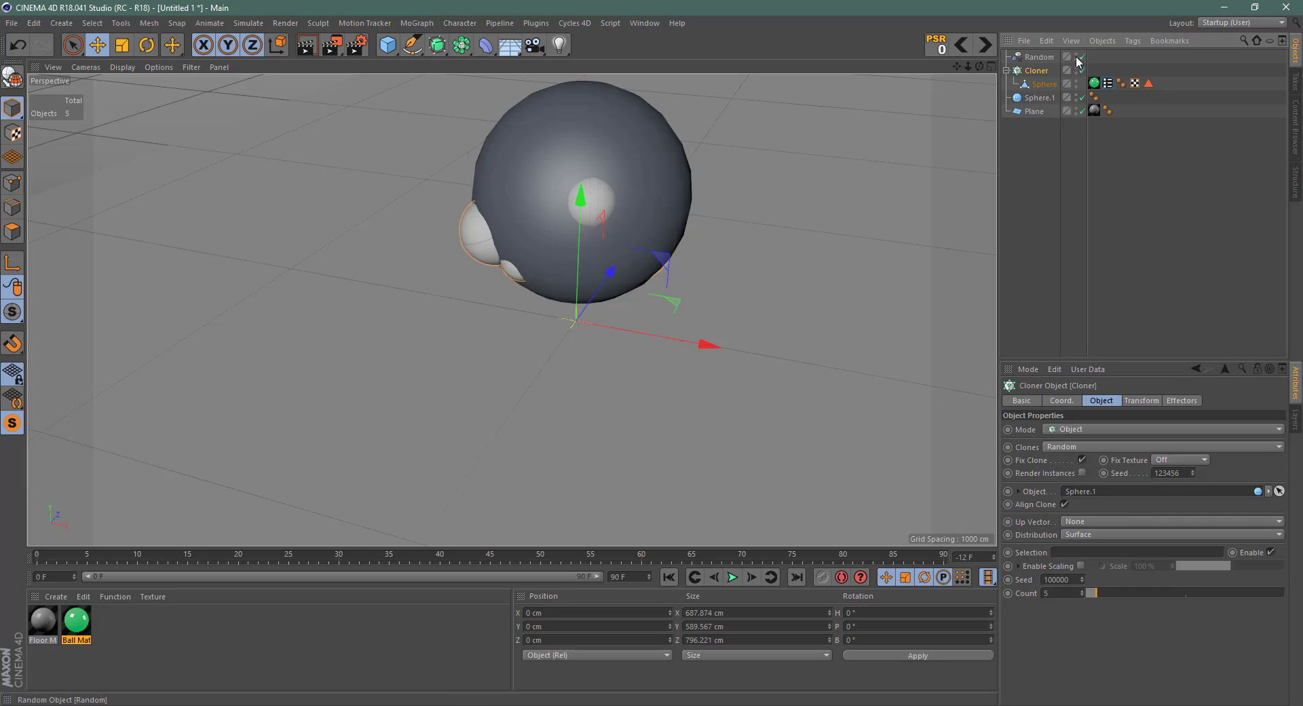
click(1077, 96)
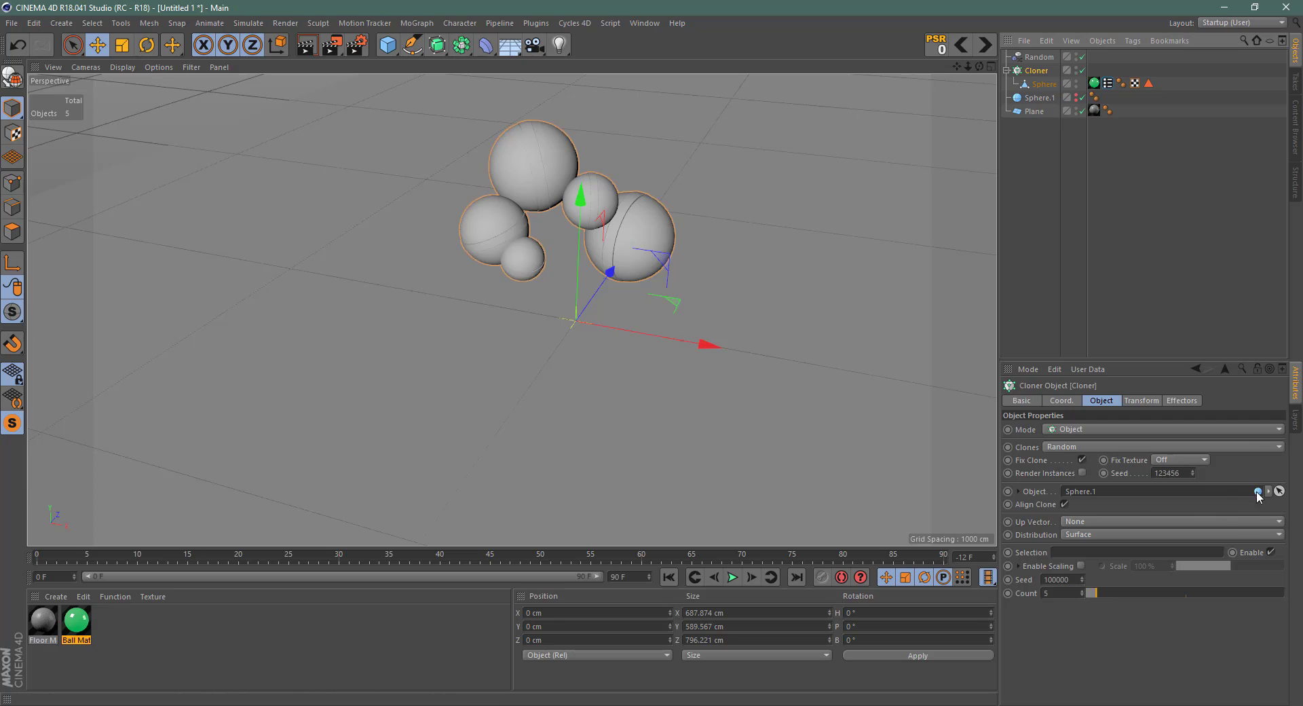
Step: Set the Random effector's uniform scale to 0.28 and its X position variation to 211 cm
click(1038, 57)
click(1152, 402)
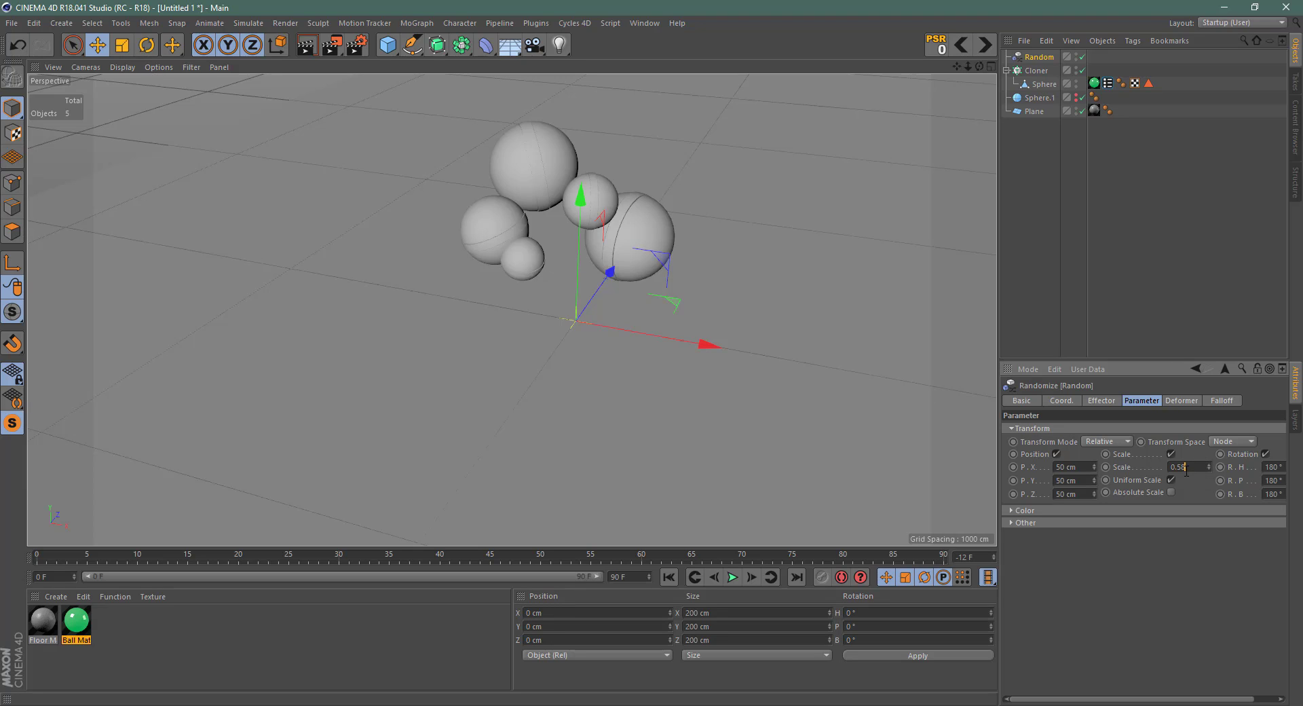
mouse_move(1211, 467)
mouse_down()
mouse_move(1181, 471)
mouse_move(1194, 468)
mouse_up()
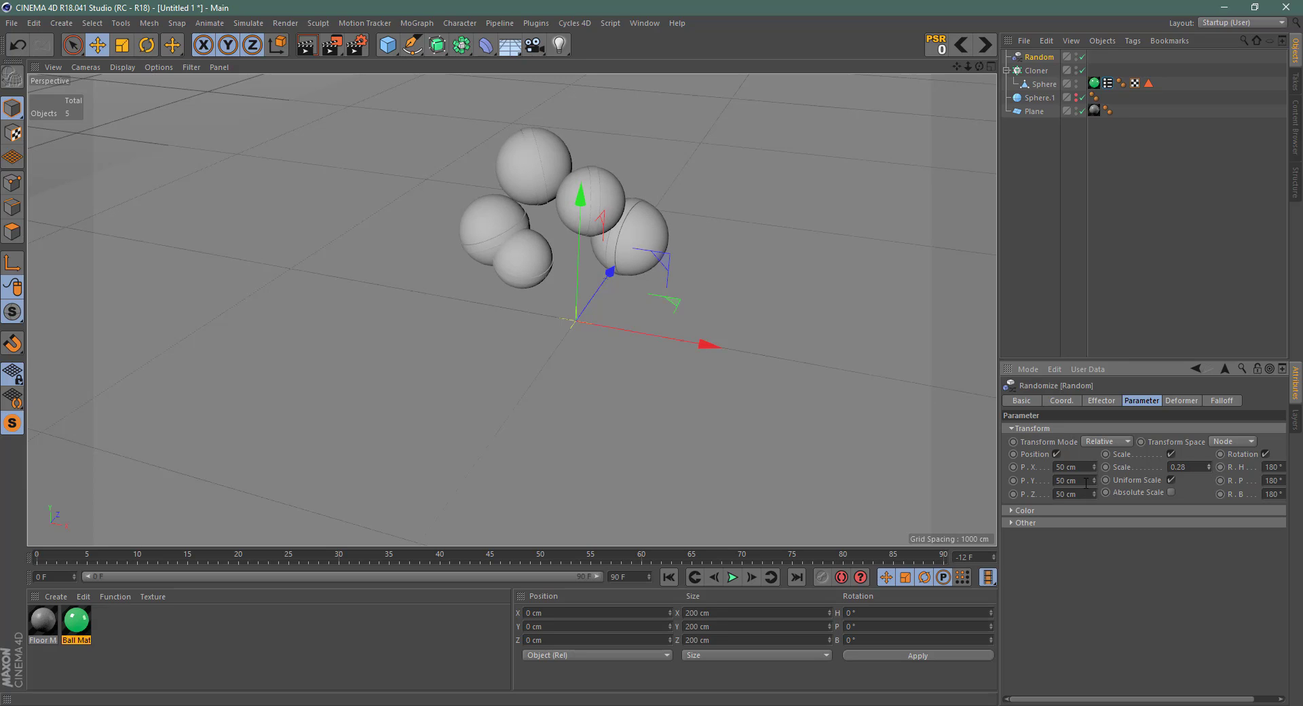
drag(1093, 467, 1094, 452)
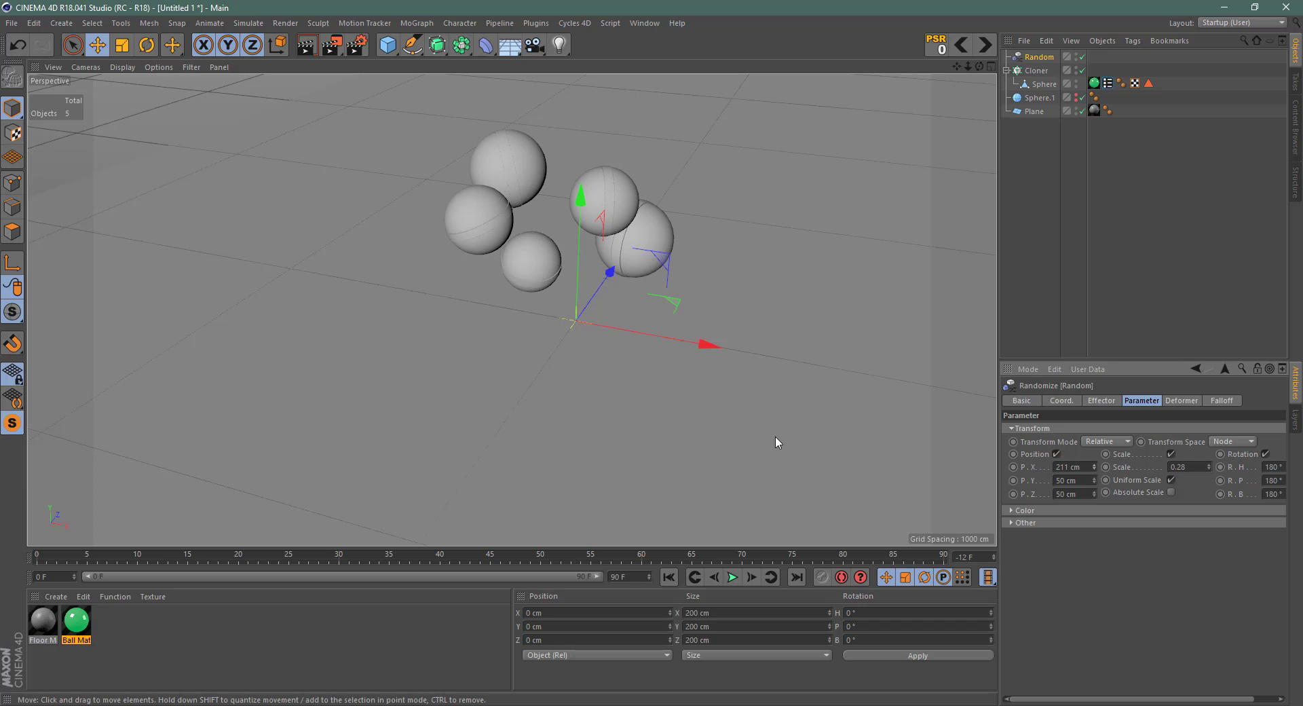
Step: Raise the Cloner's clone count to 9 and reselect the Random effector
alt+drag(714, 287, 577, 216)
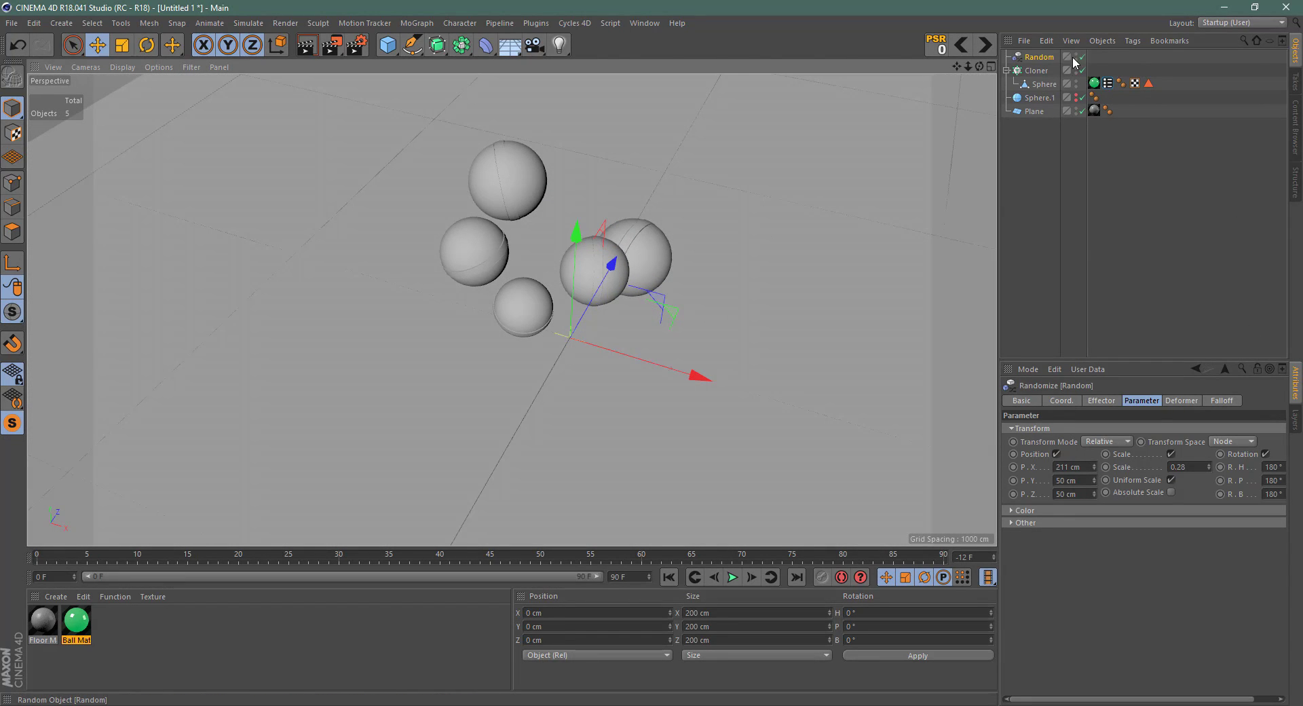
click(1036, 71)
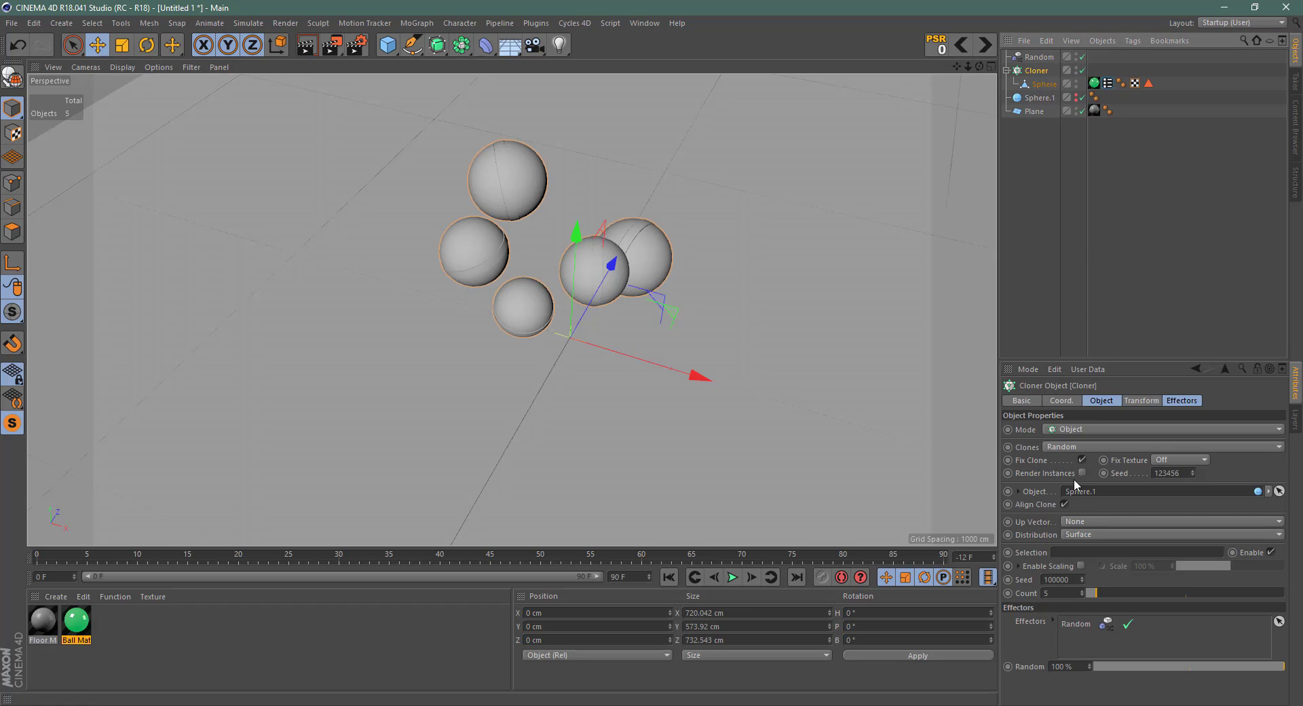
drag(1097, 594, 1103, 593)
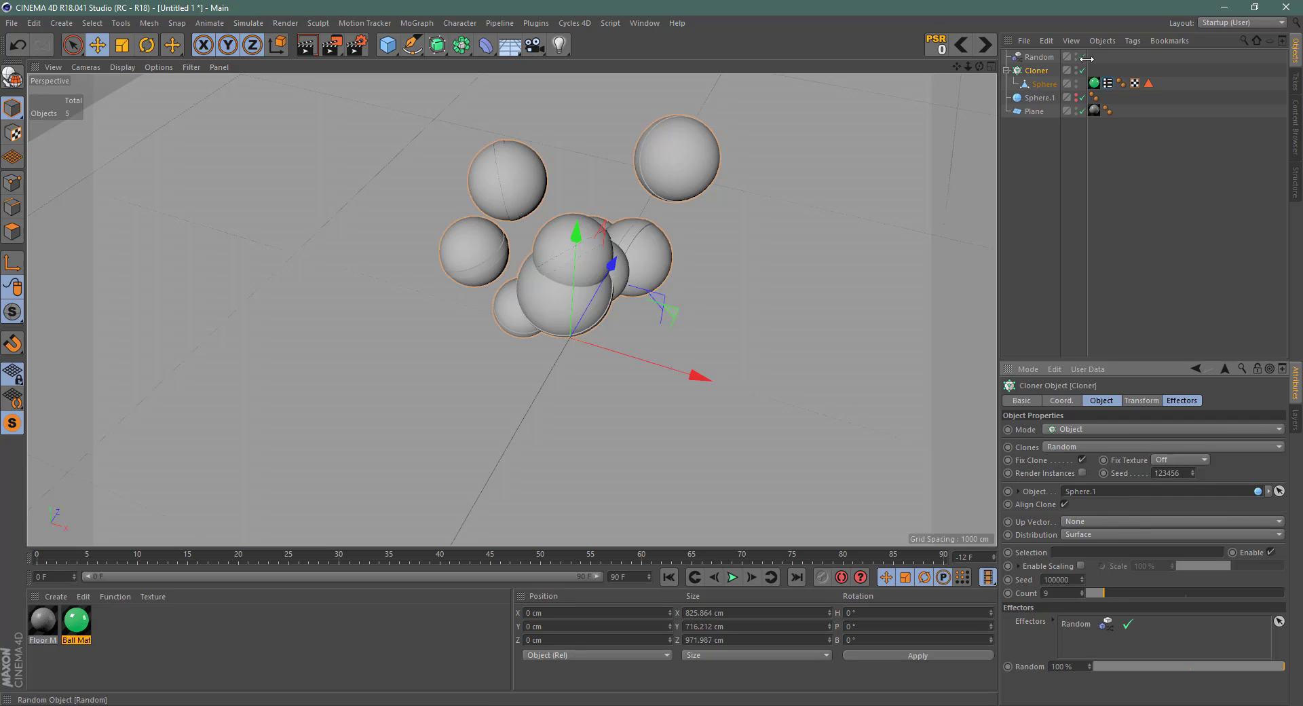
click(1046, 59)
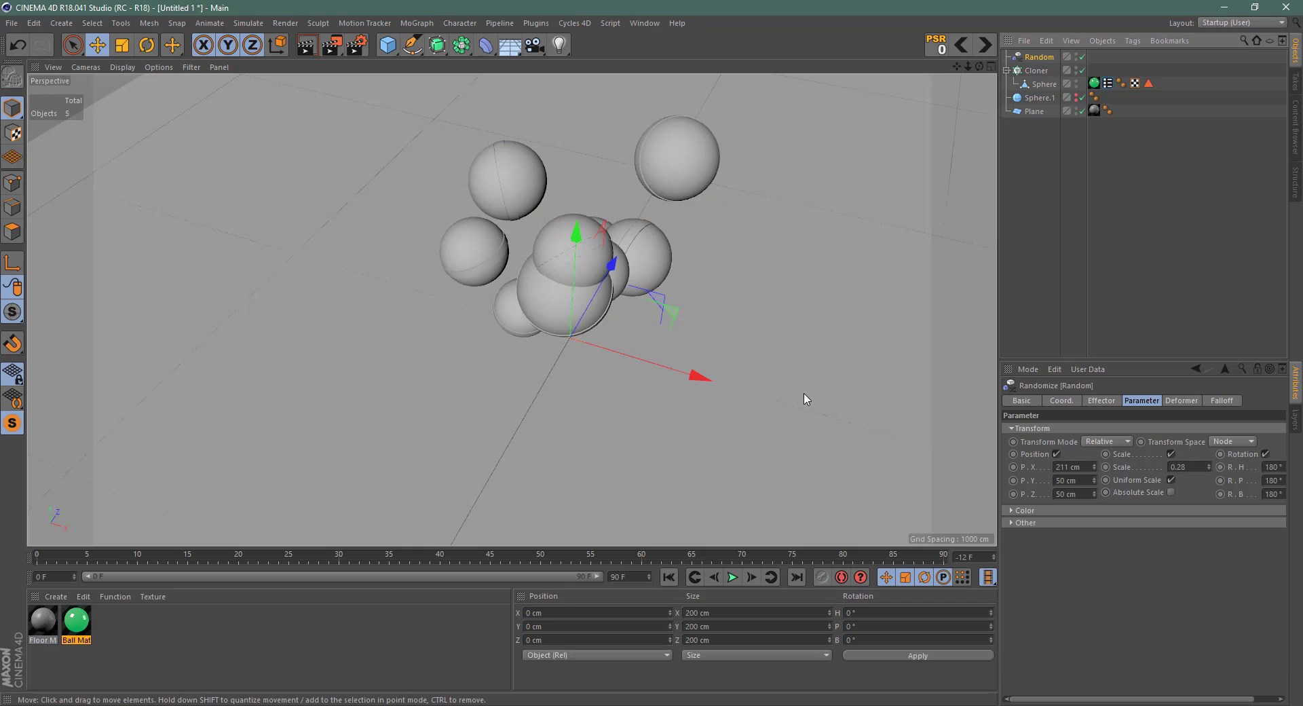
alt+drag(806, 397, 806, 398)
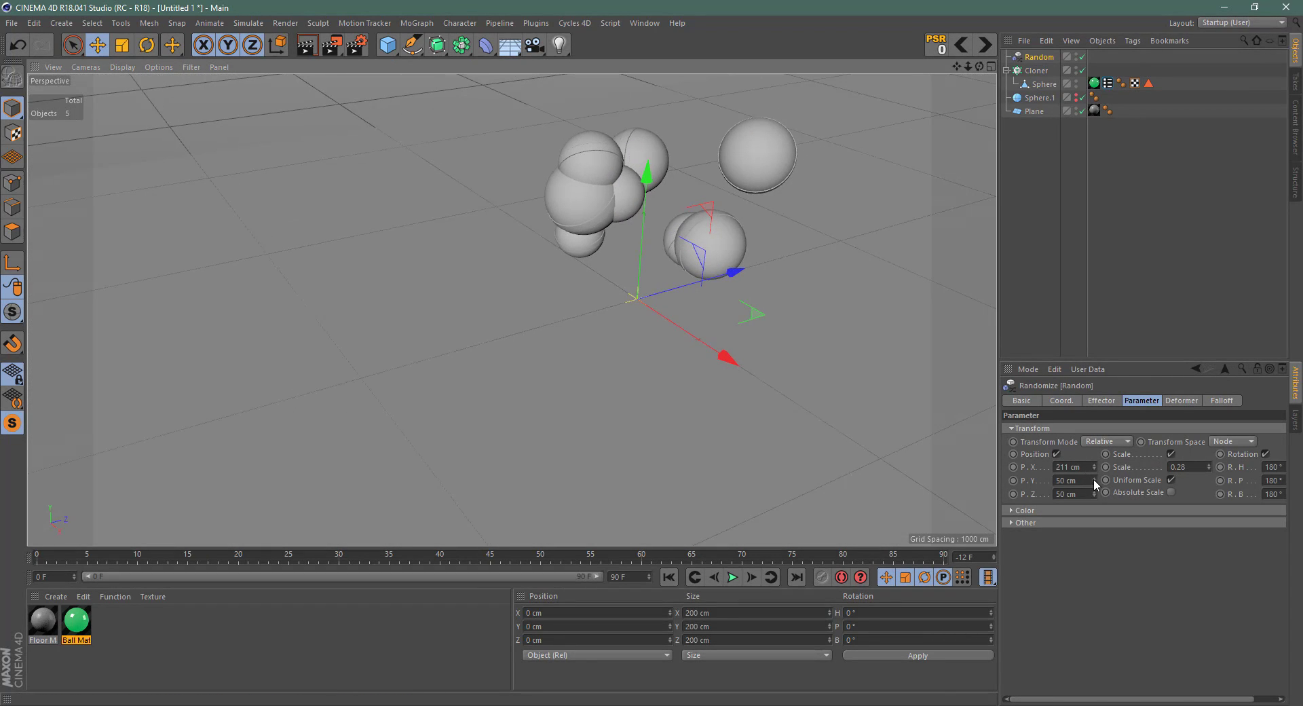
Step: Set the Random effector's position variation to 395 cm in X, 254 cm in Y and -327 cm in Z
drag(1094, 481, 1094, 436)
drag(1093, 488, 1093, 570)
mouse_move(535, 307)
alt+mouse_down()
mouse_move(698, 378)
mouse_move(780, 335)
mouse_move(736, 309)
mouse_move(679, 406)
mouse_move(535, 431)
mouse_move(742, 209)
alt+mouse_up()
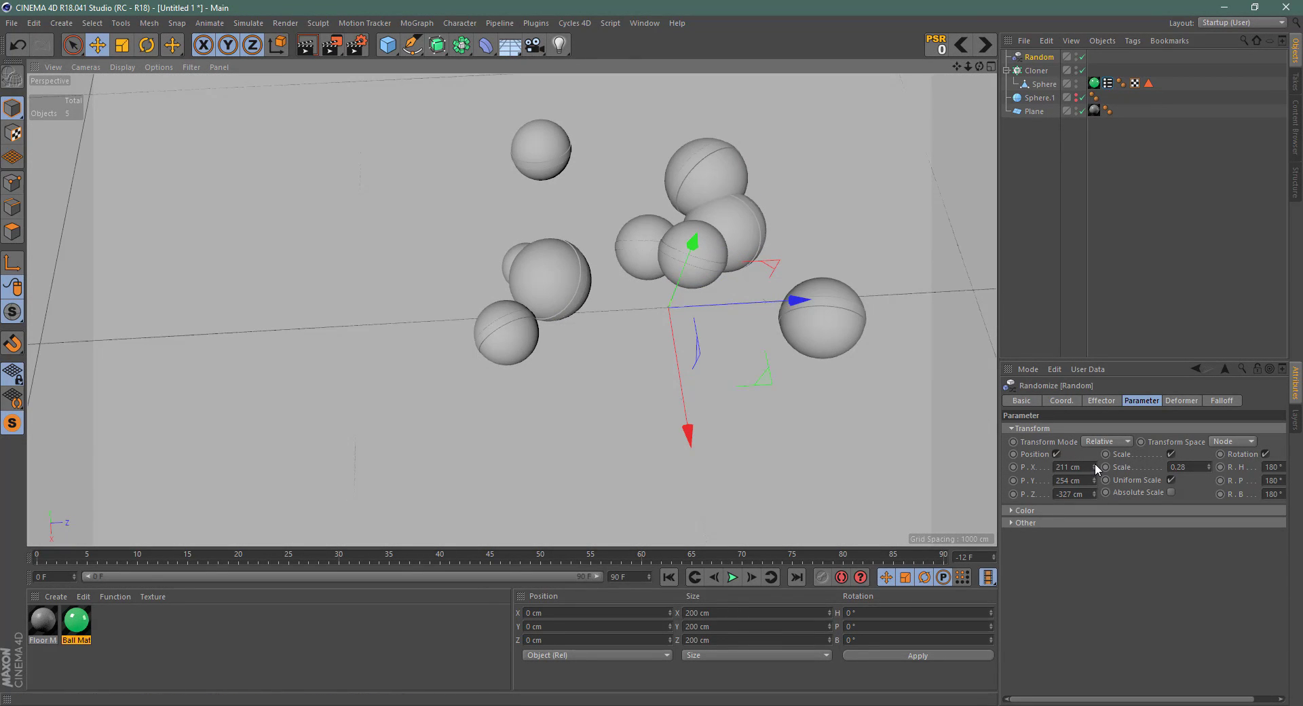
drag(1097, 468, 1097, 445)
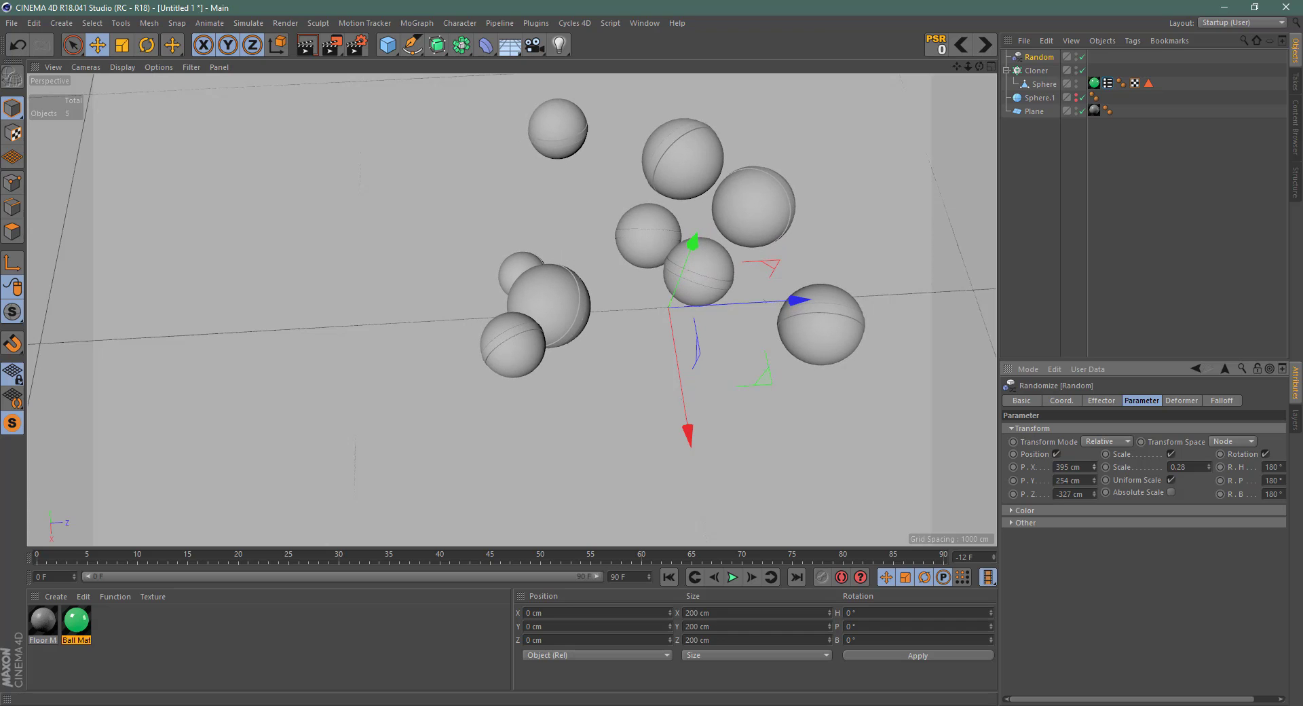
alt+drag(661, 396, 693, 323)
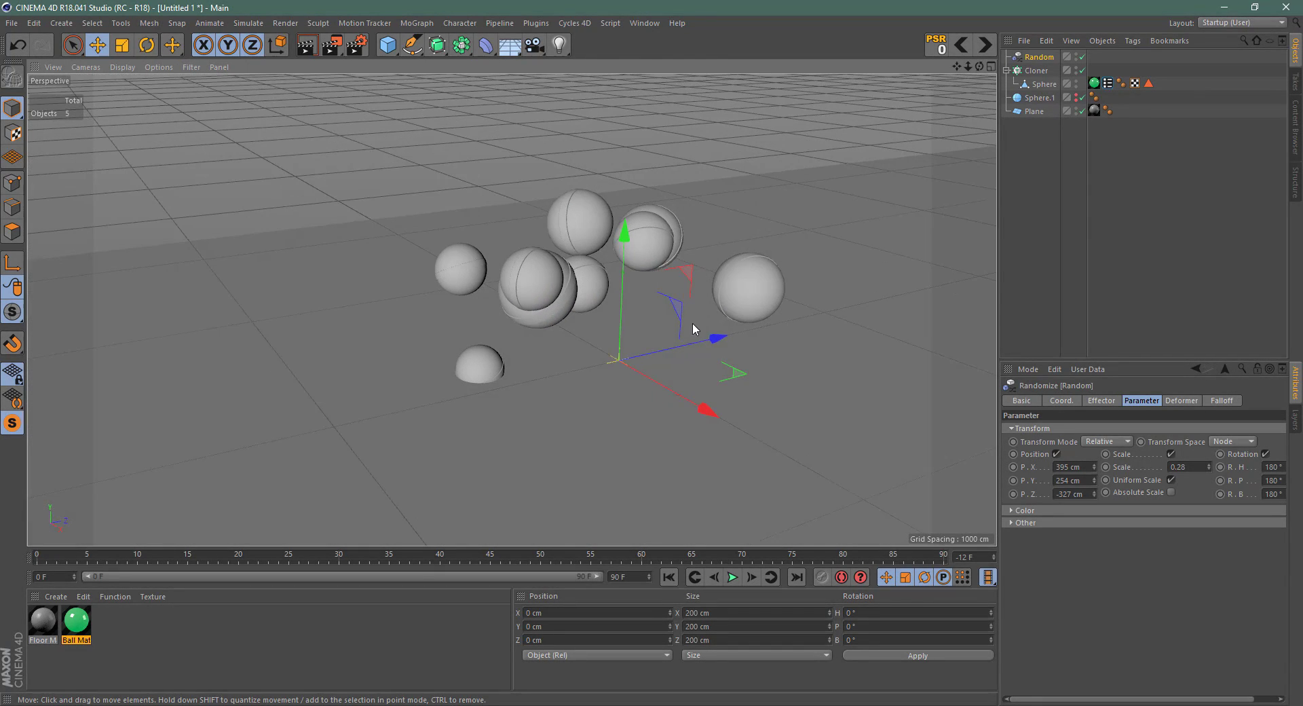
Step: Lower the floor plane to Y -56.81 cm, beneath the lowest ball, and widen it to about 11378 cm
click(829, 246)
drag(631, 250, 630, 255)
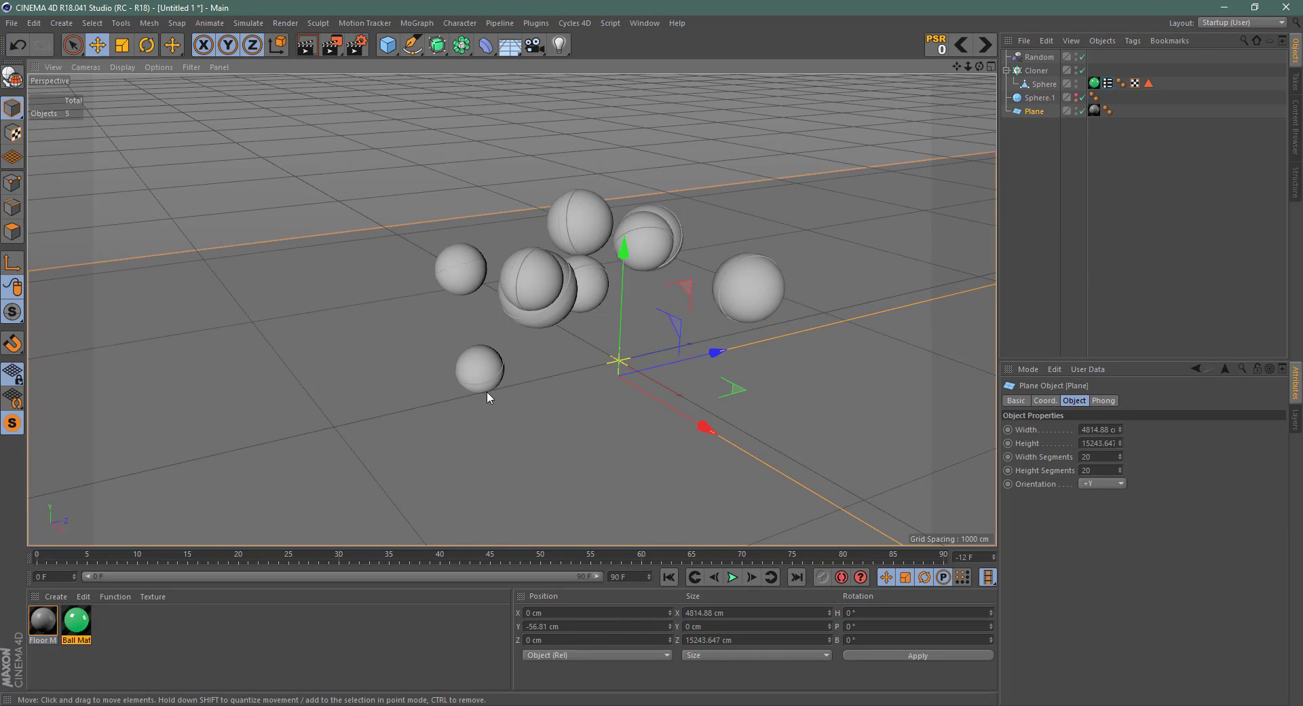
alt+drag(817, 351, 629, 346)
alt+right_drag(629, 351, 595, 294)
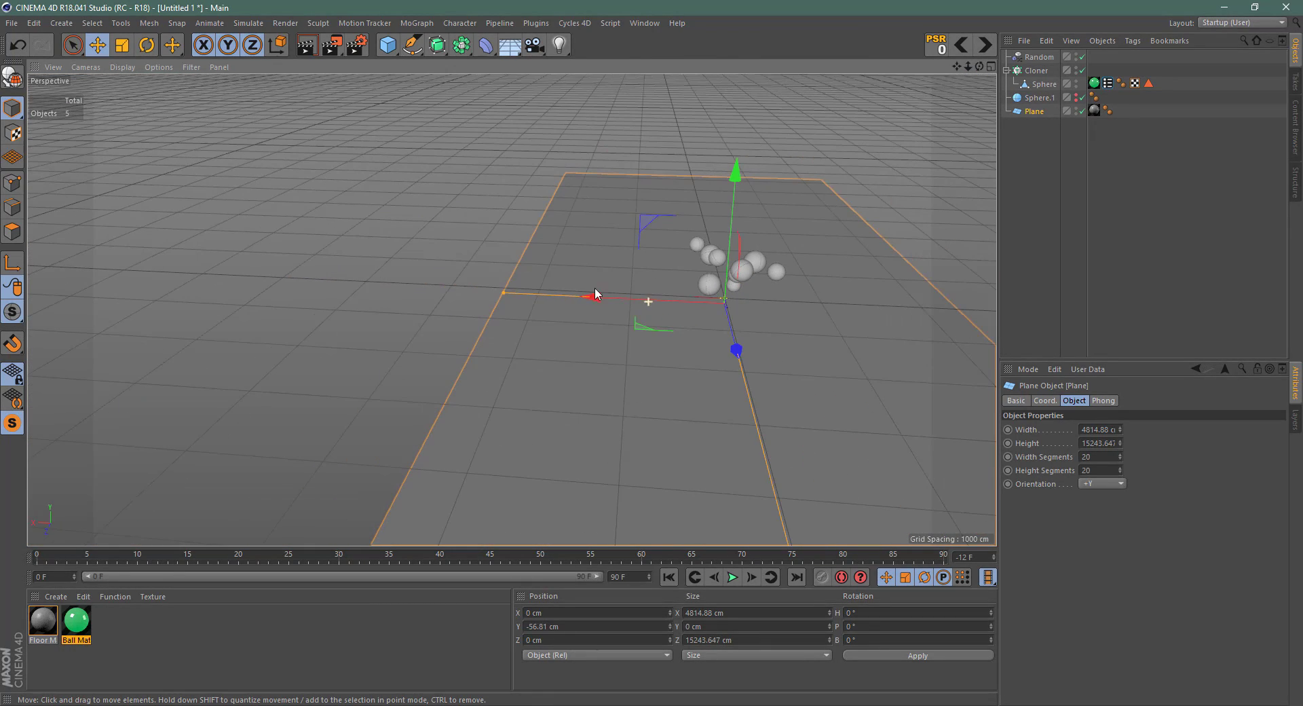
drag(507, 290, 905, 184)
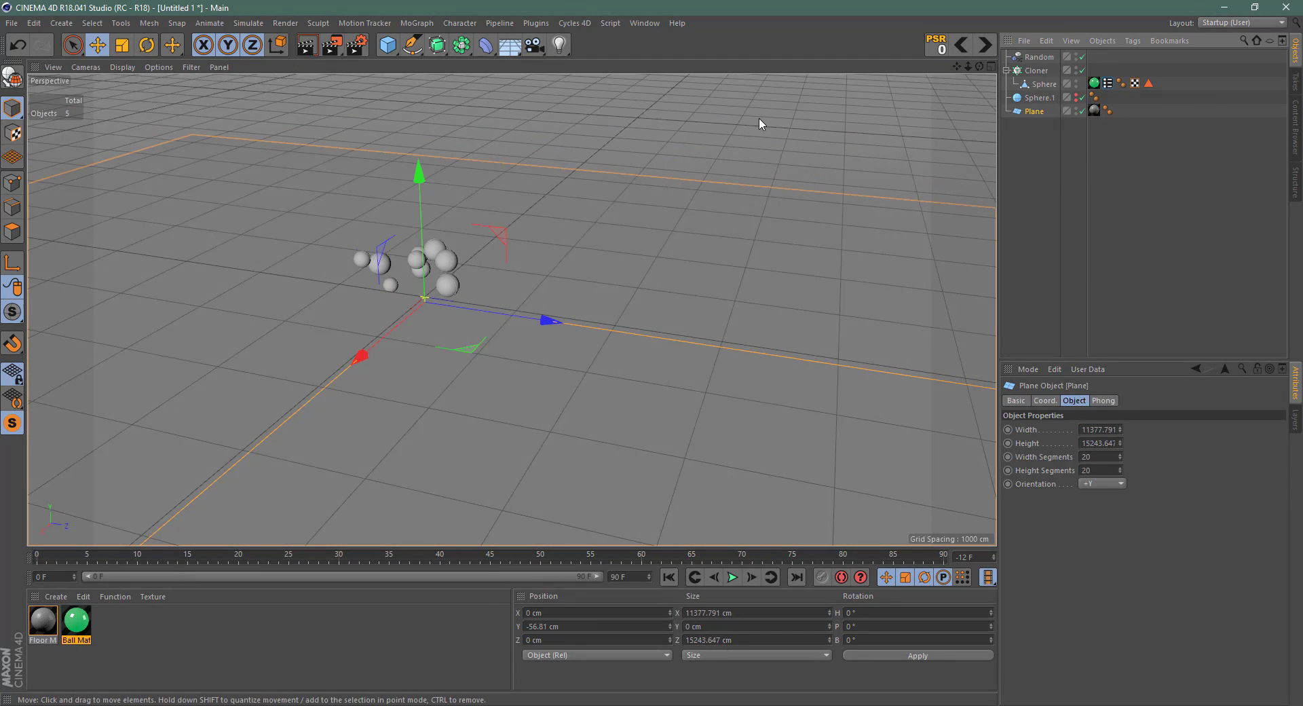
Step: Switch to the MyCycles layout and start the Cycles 4D real-time preview of the scattered balls
click(247, 287)
alt+drag(247, 282, 454, 197)
alt+middle_drag(453, 196, 811, 321)
scroll(645, 292, up, 6)
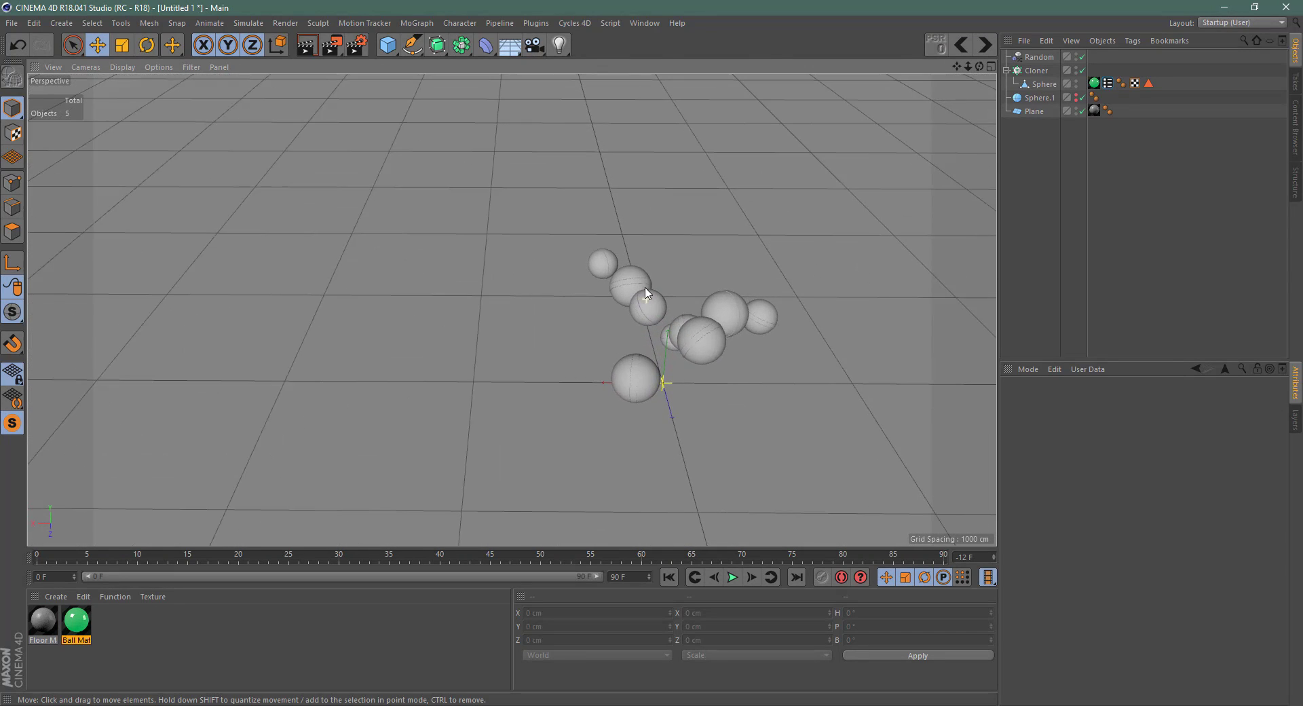
alt+middle_drag(666, 279, 733, 218)
scroll(722, 218, up, 5)
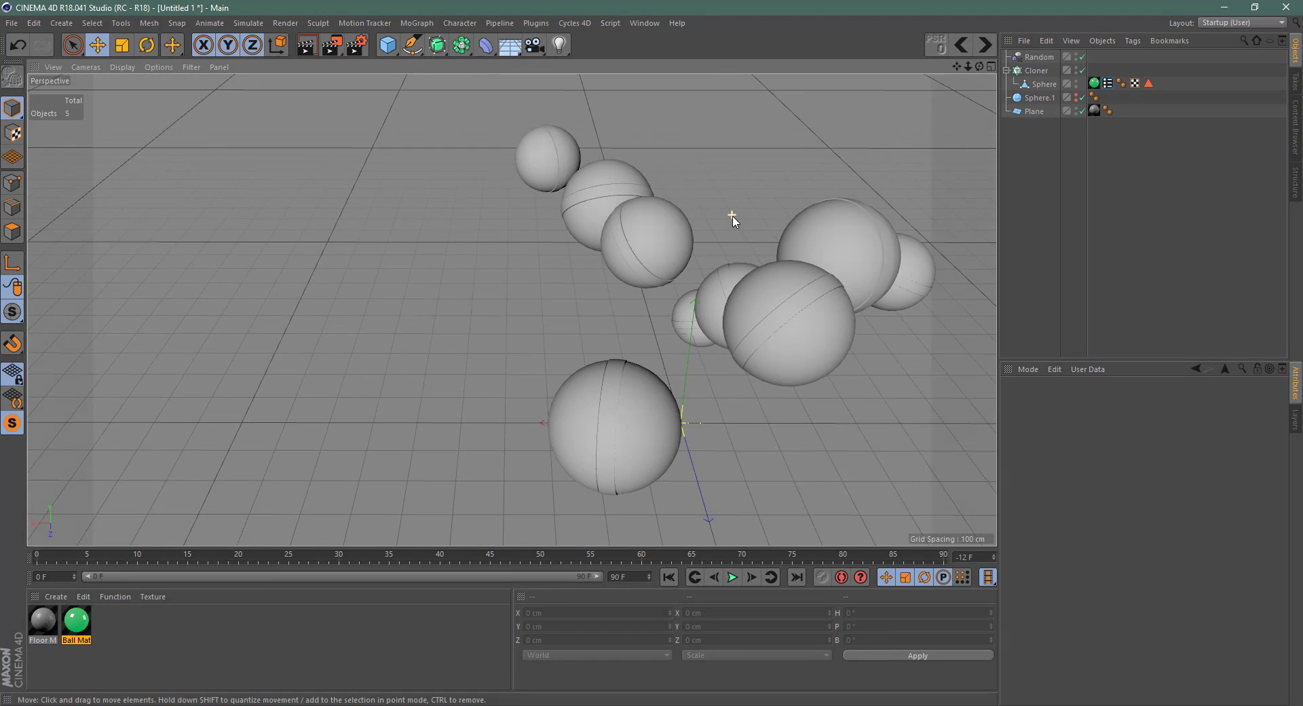
click(1227, 22)
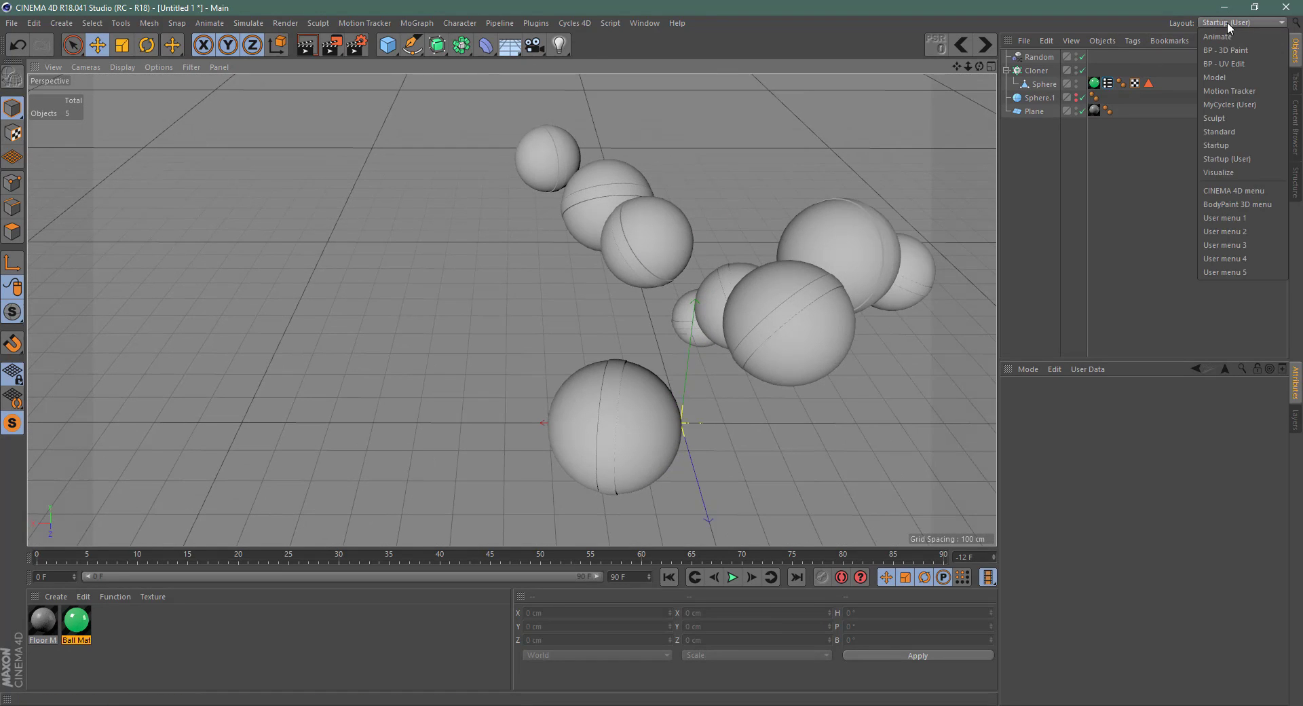
click(1258, 105)
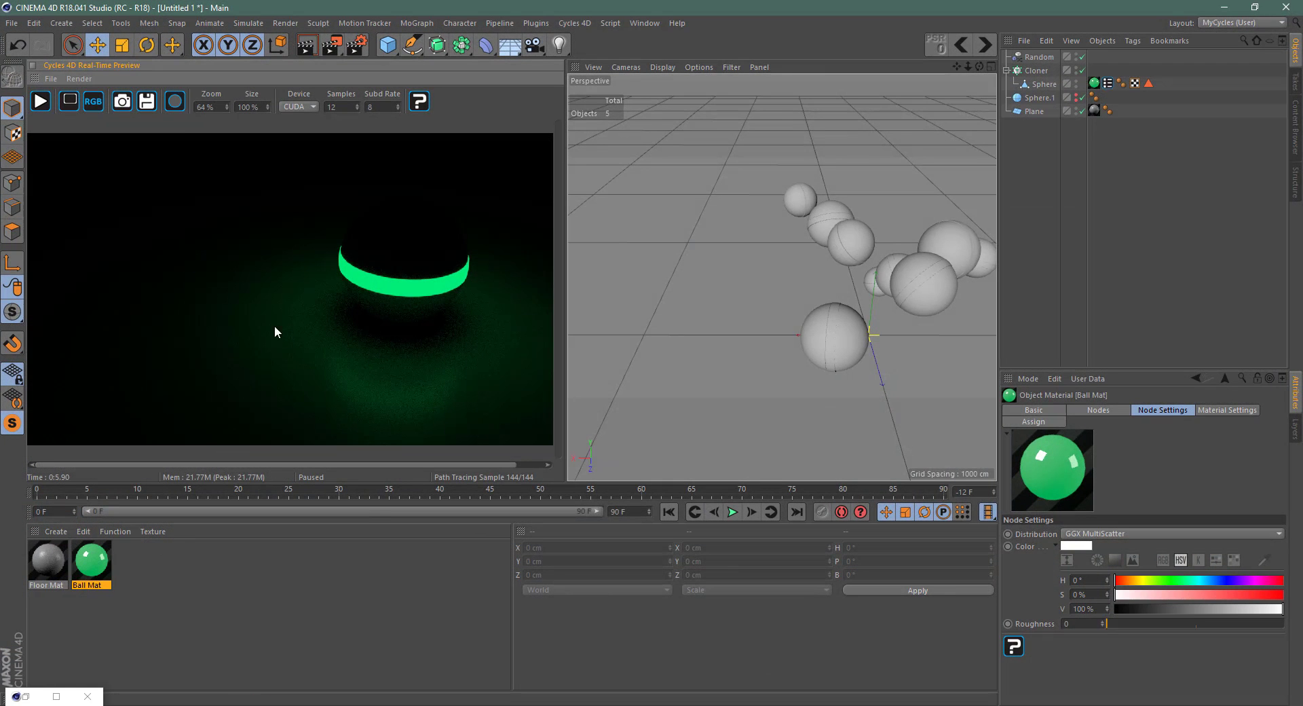
click(40, 102)
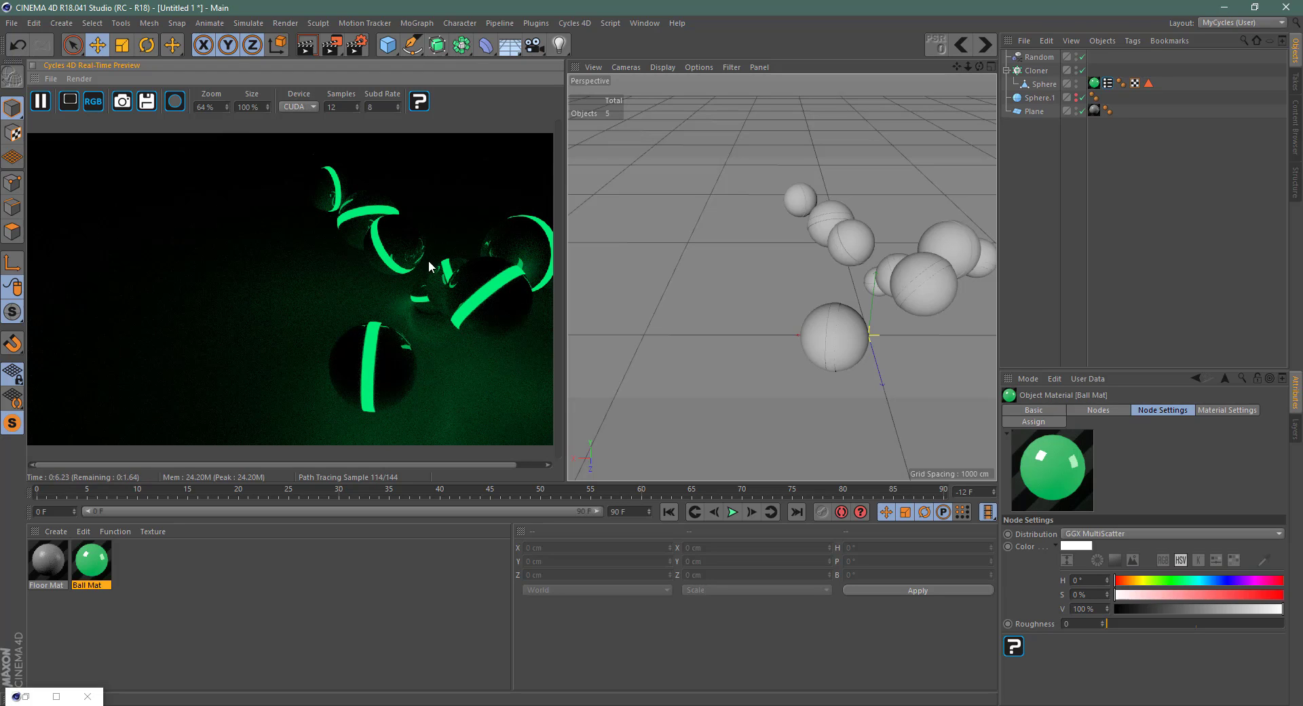
Step: Open Ball Mat in the Node Editor and raise its Glossy BSDF roughness to 0.12
click(88, 562)
double_click(88, 562)
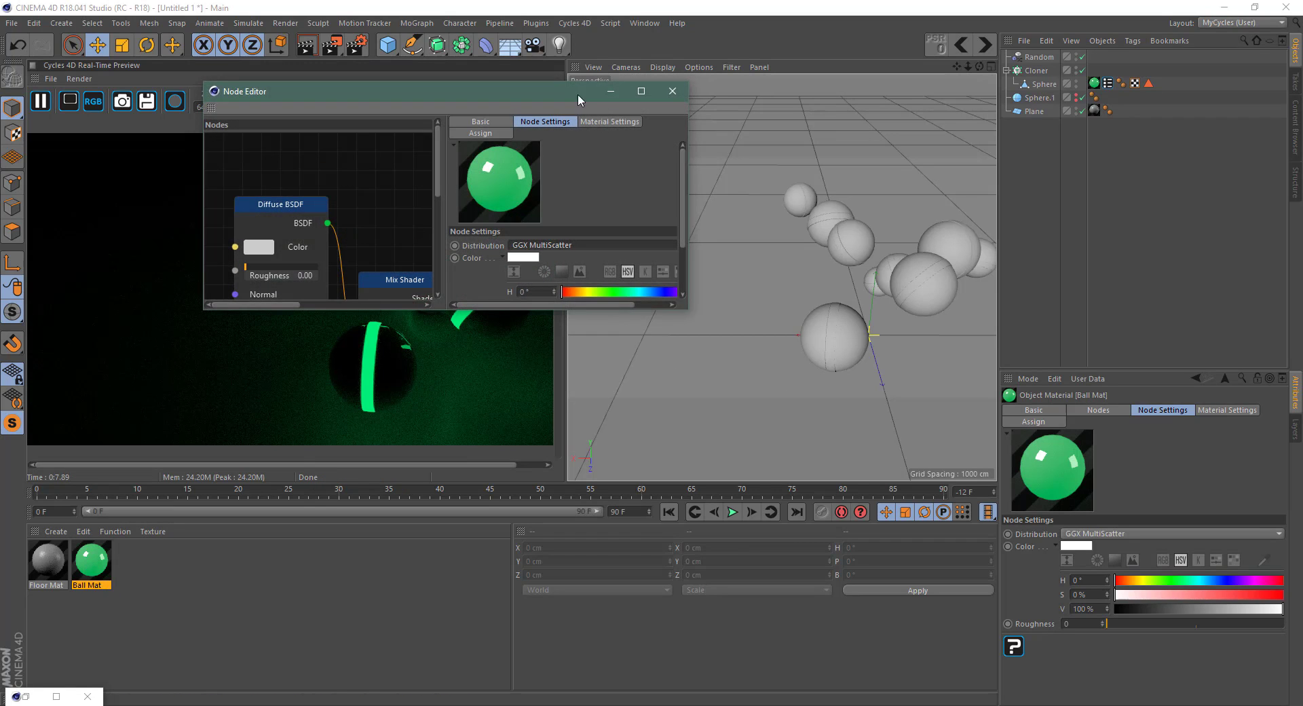
drag(577, 97, 1010, 185)
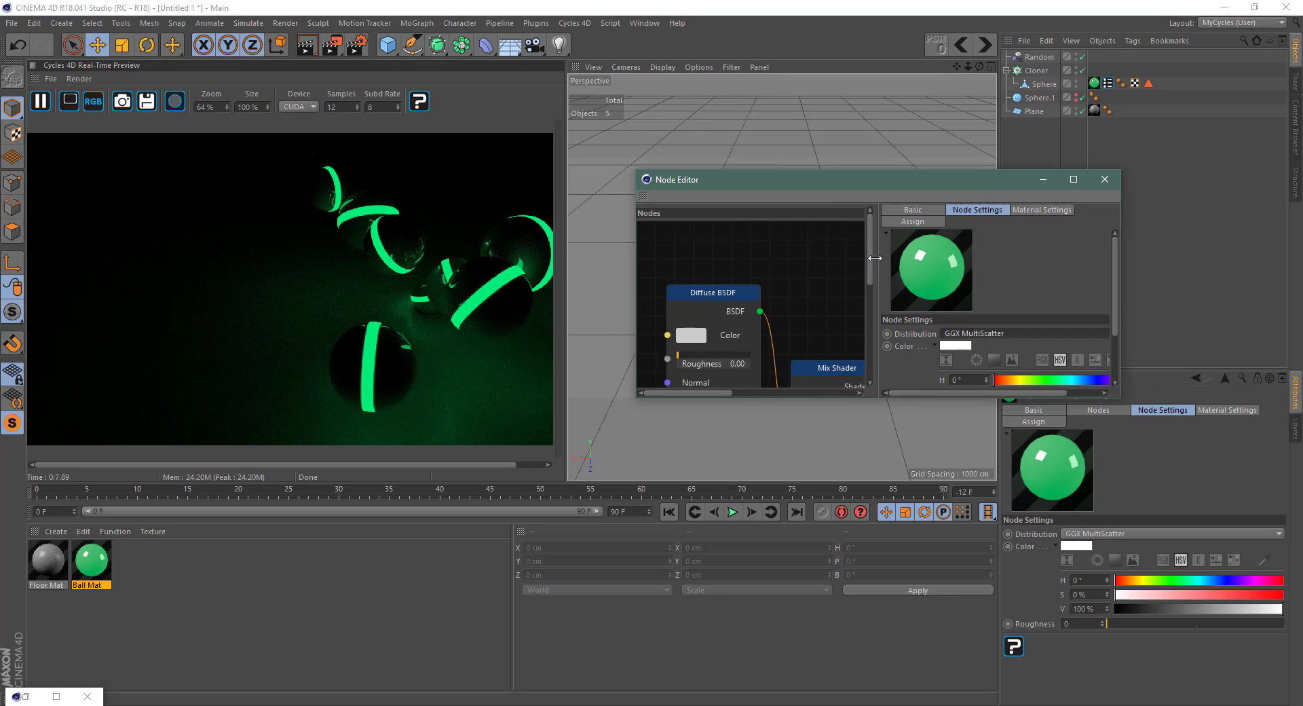
drag(869, 262, 874, 350)
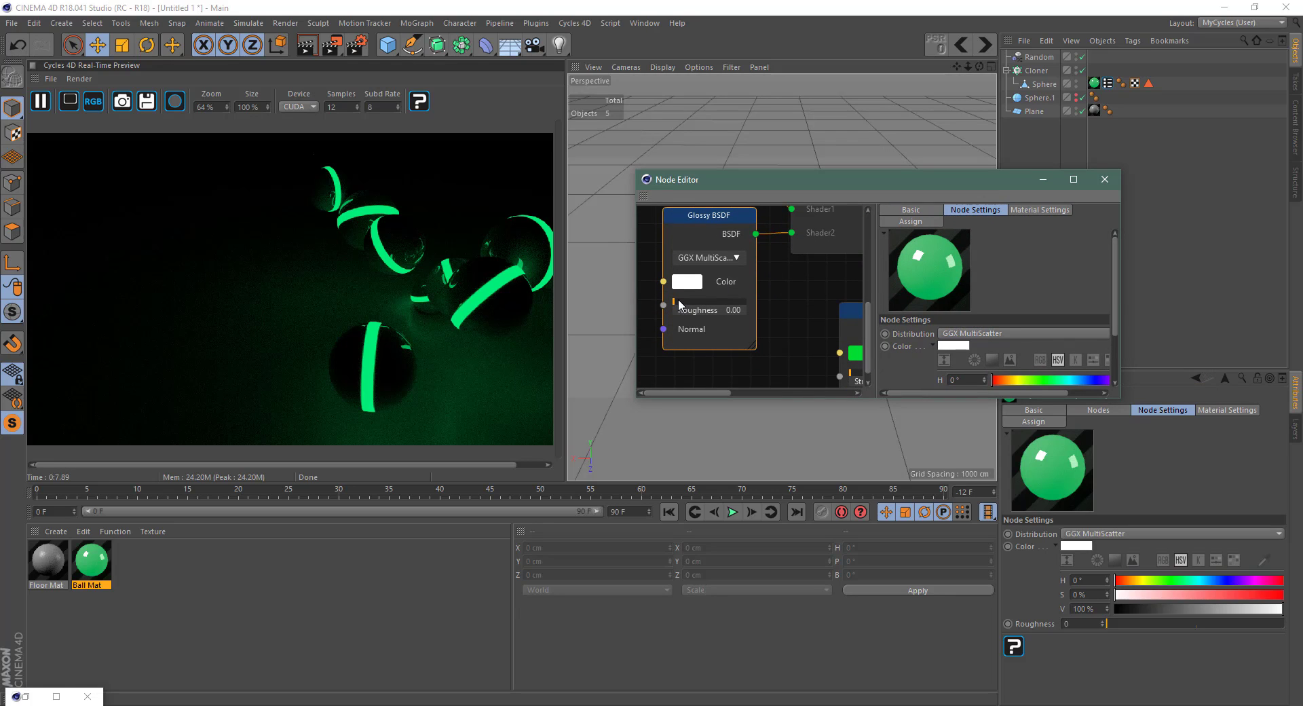
drag(679, 305, 682, 308)
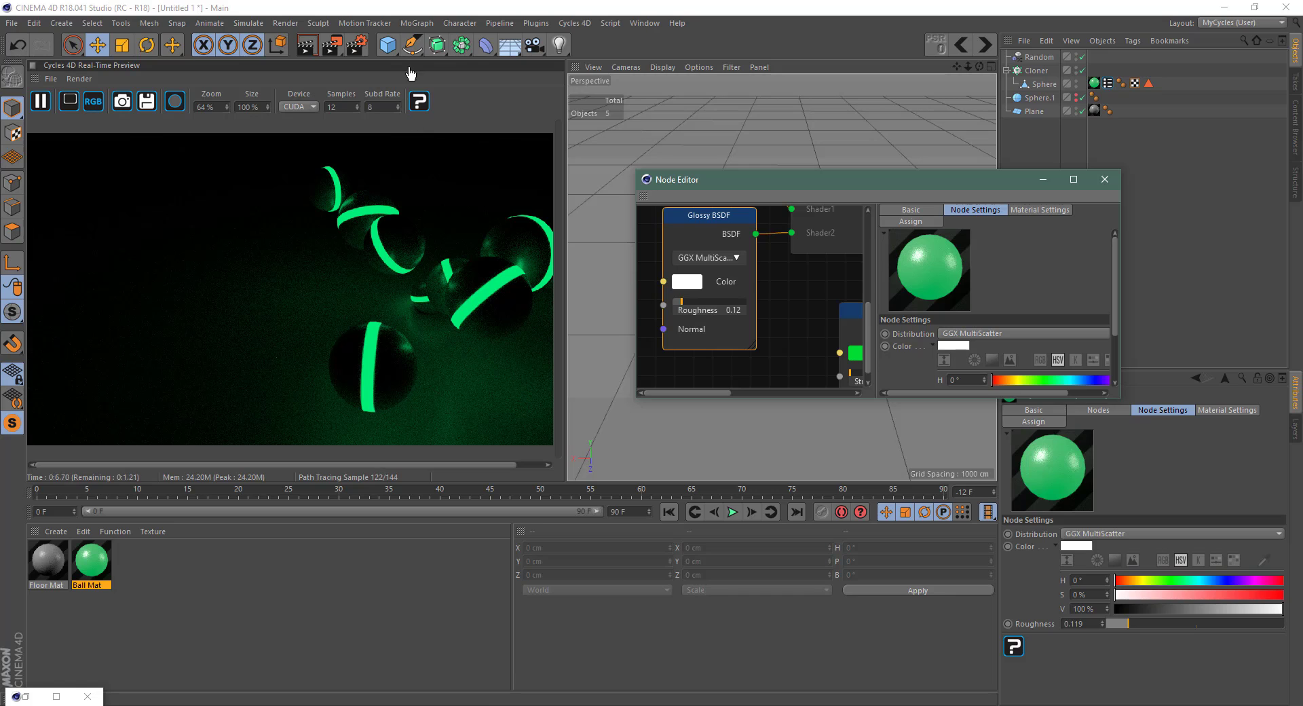
Step: Set the renderer to Cycles 4D in the render settings
click(360, 49)
click(563, 148)
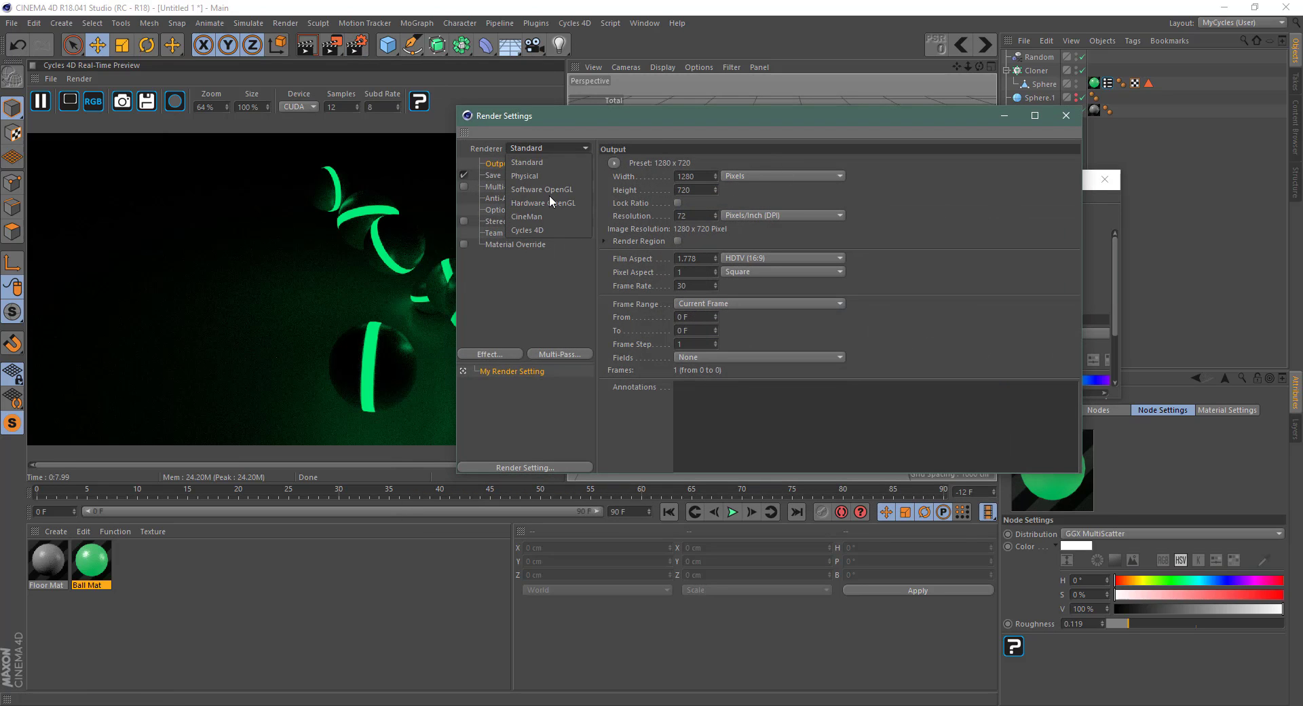
click(543, 231)
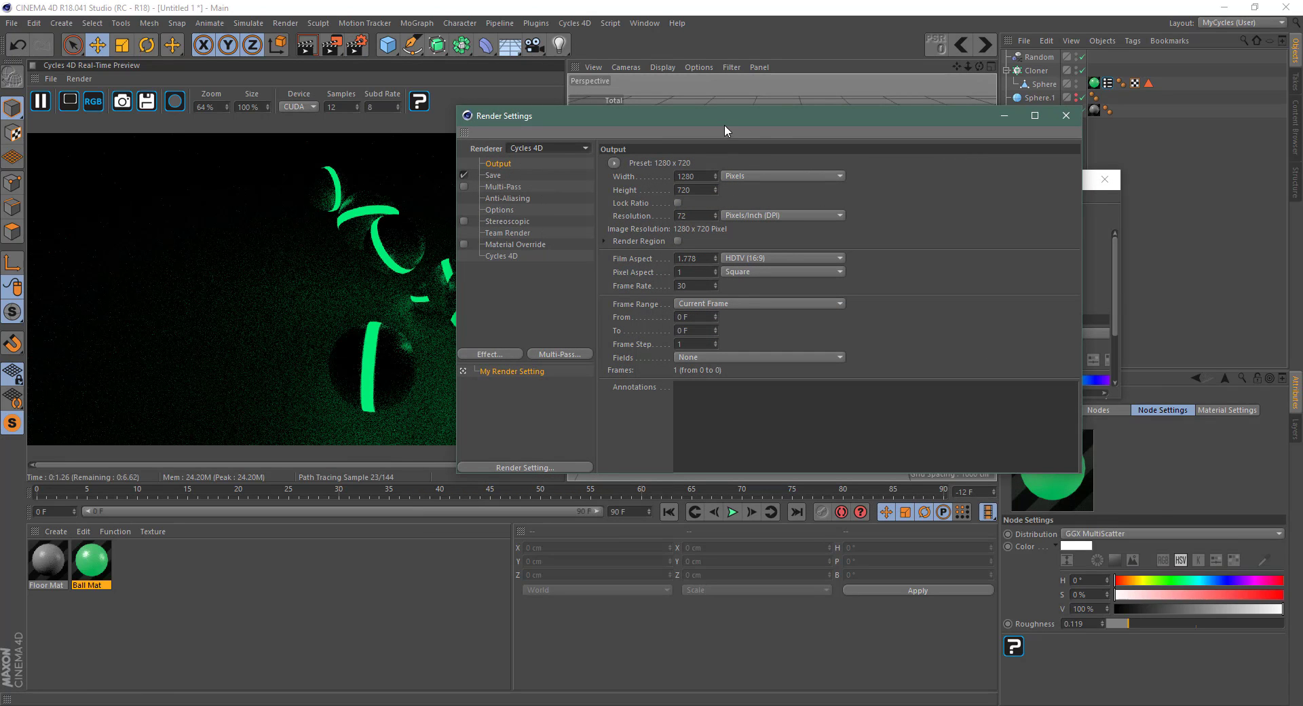
Step: Set the Cycles 4D render device to CUDA GeForce GTX 980 Ti (Display) and the samples to 40
drag(723, 124, 669, 114)
click(439, 245)
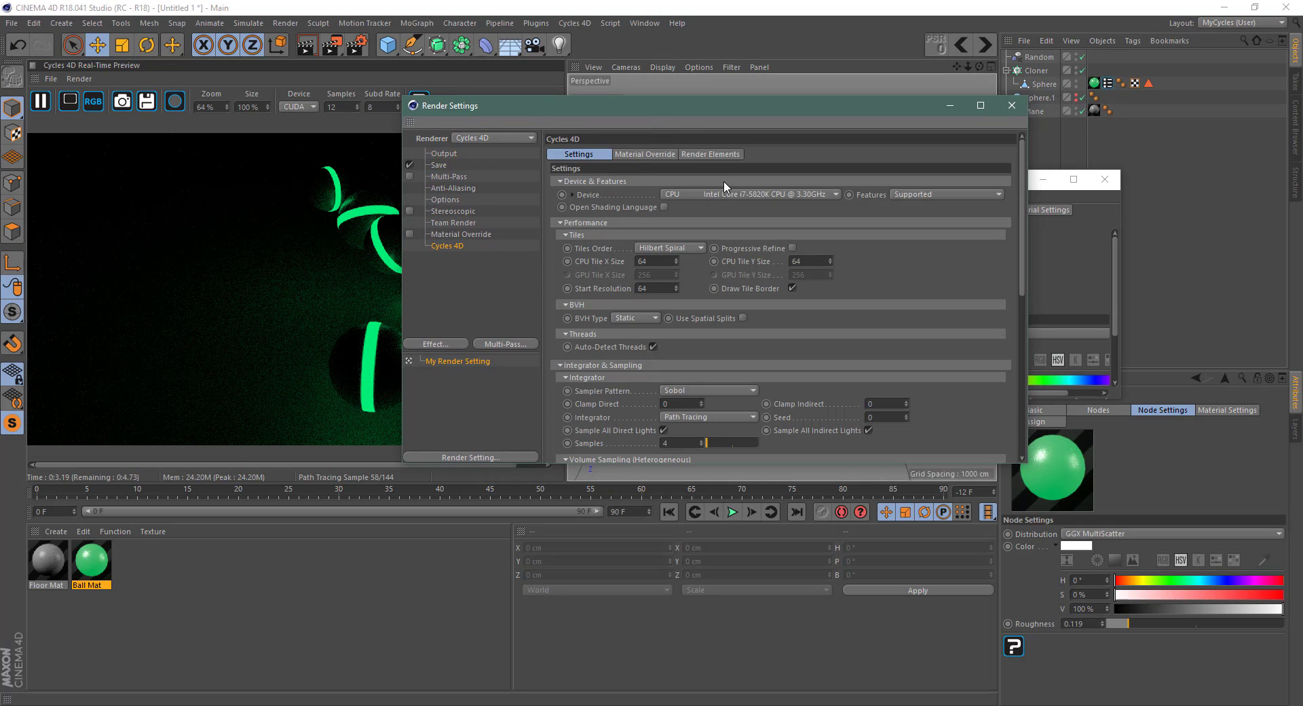
click(742, 193)
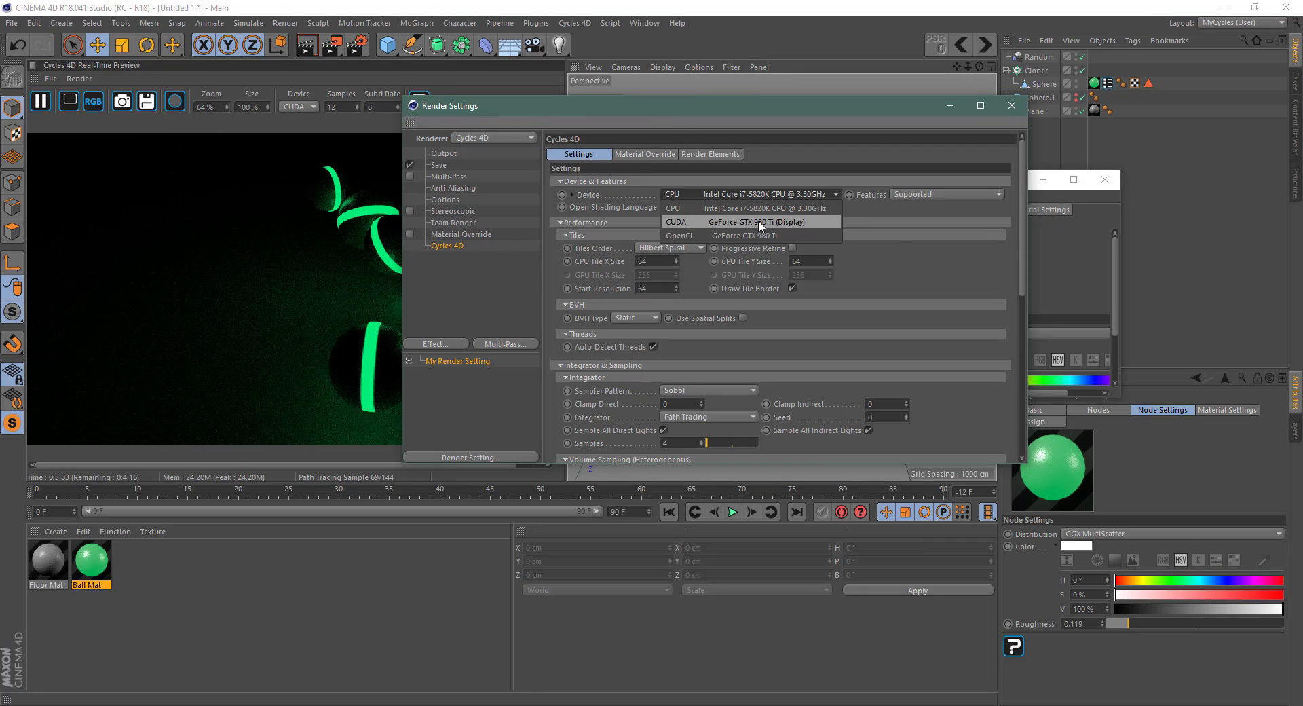
click(759, 222)
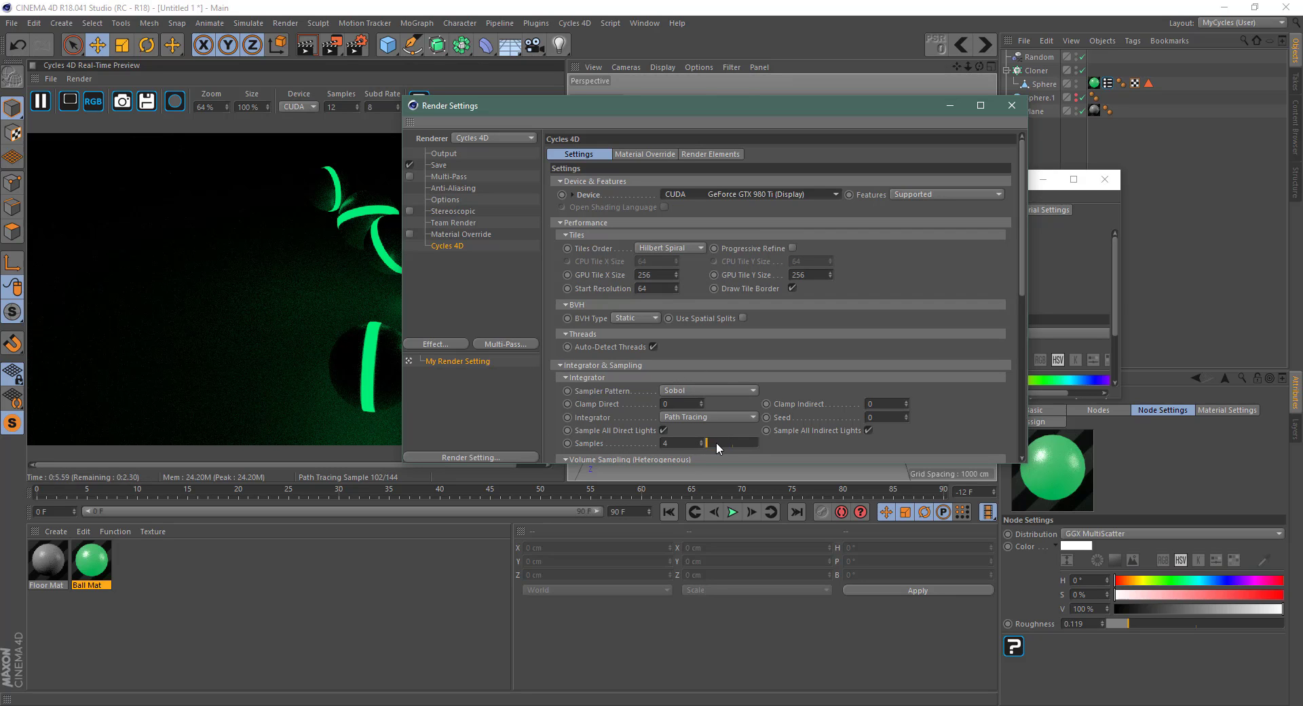
drag(716, 442, 727, 444)
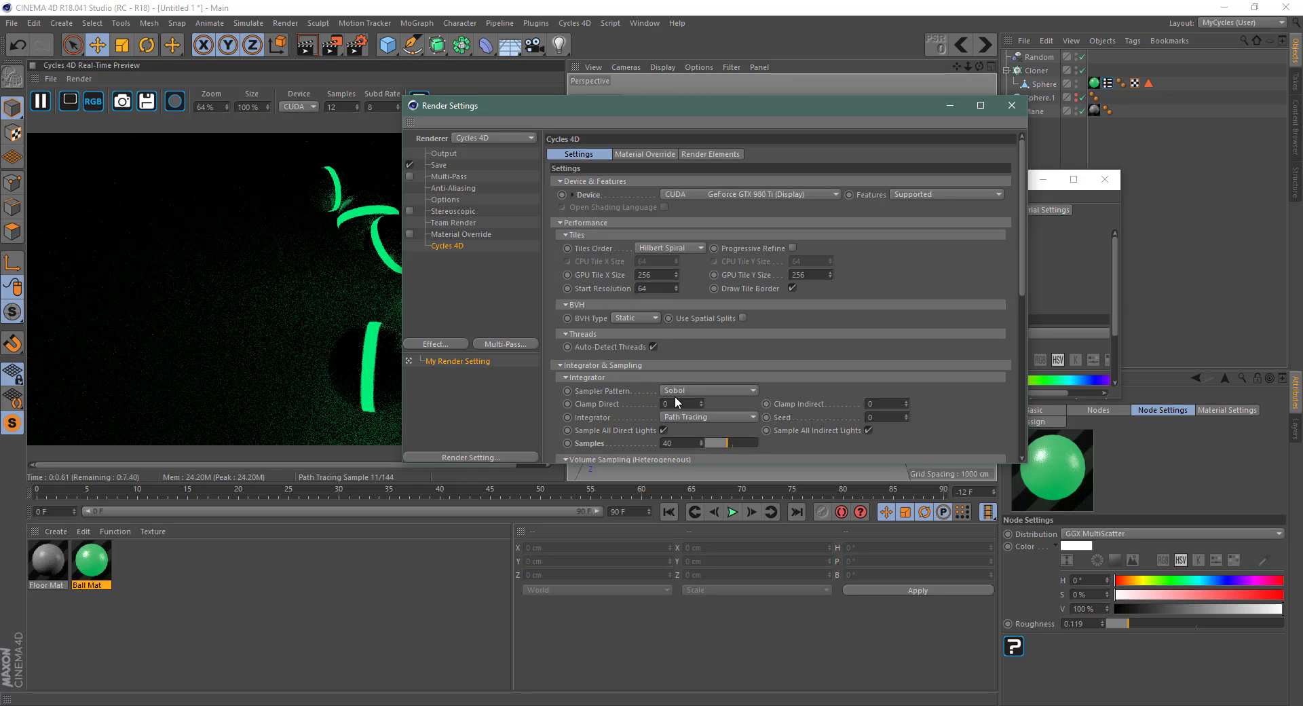
drag(622, 99, 768, 87)
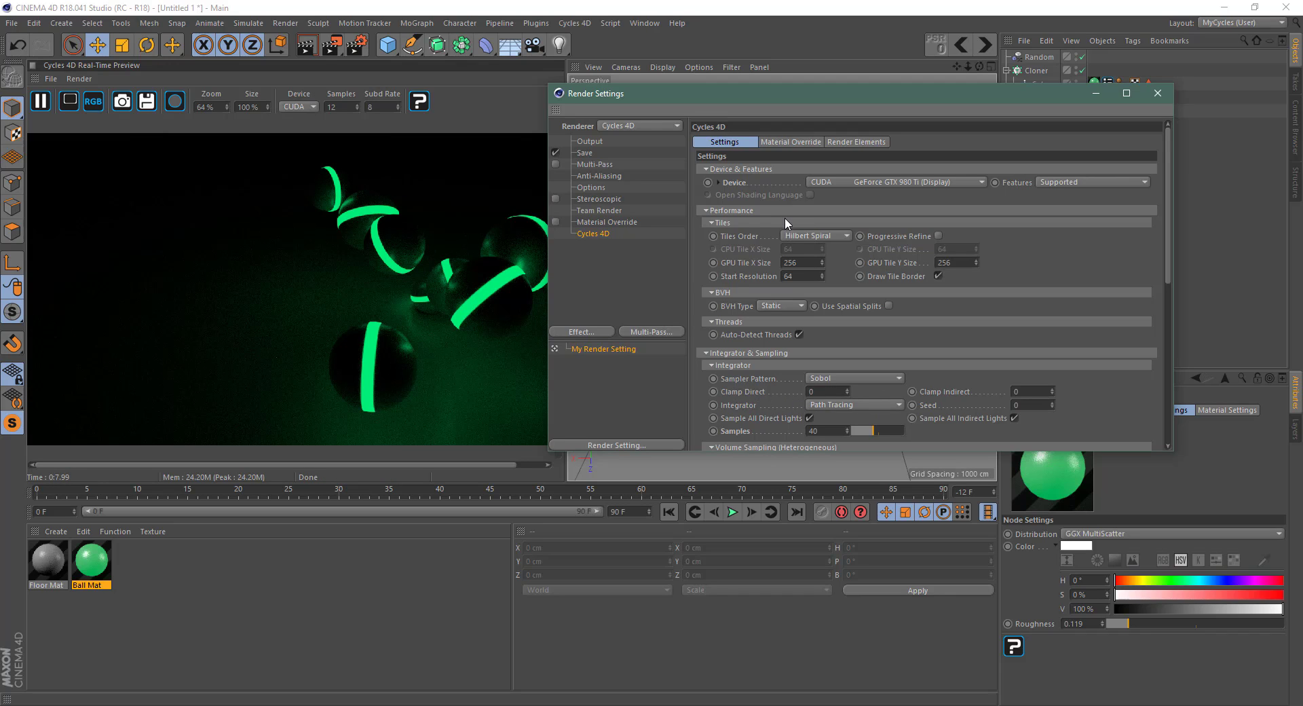
Step: Render the frame to an enlarged Picture Viewer, examine the balls and floor up close for noise, and minimize the viewer
click(332, 48)
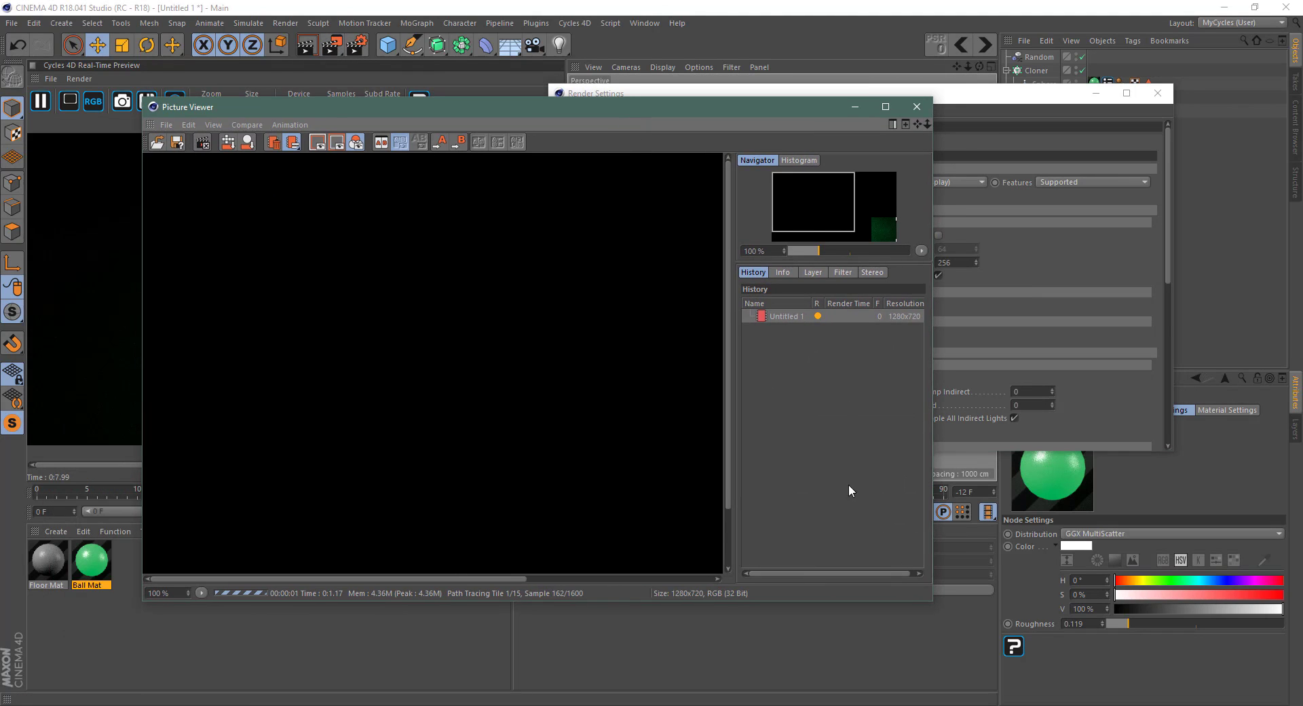
drag(931, 601, 1281, 683)
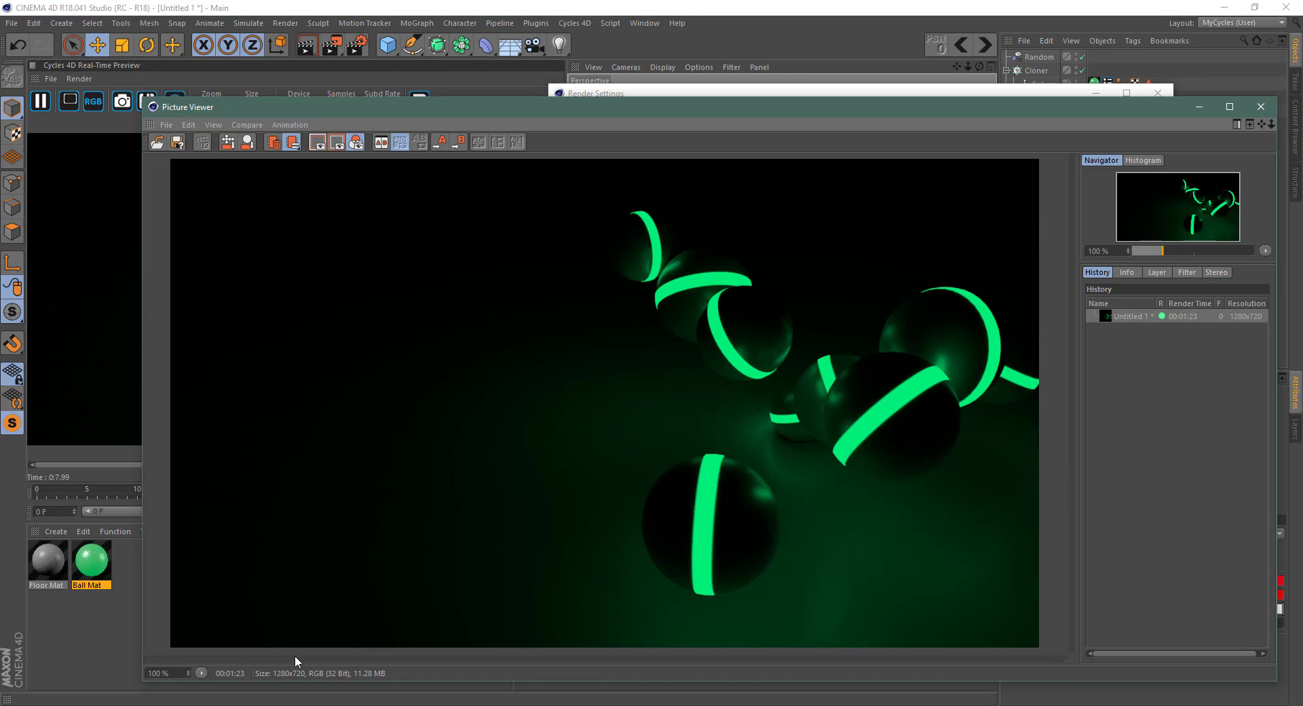
scroll(950, 469, up, 5)
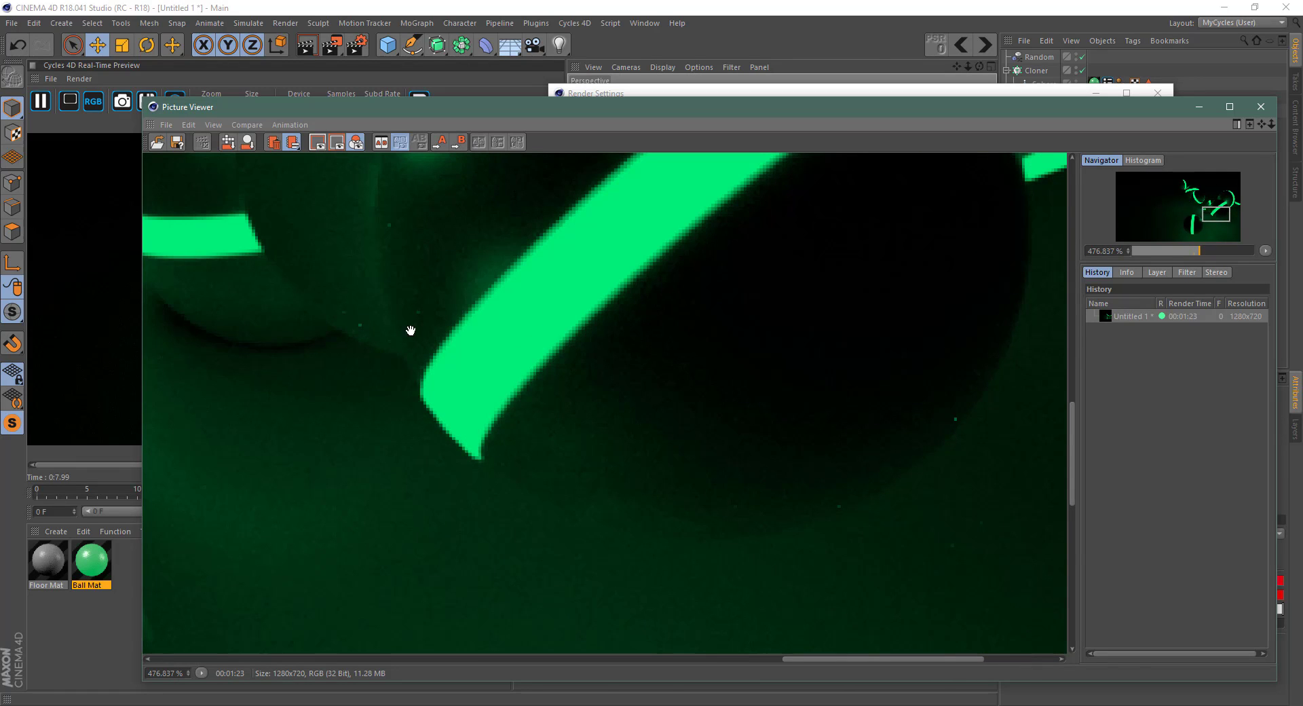
scroll(852, 528, down, 7)
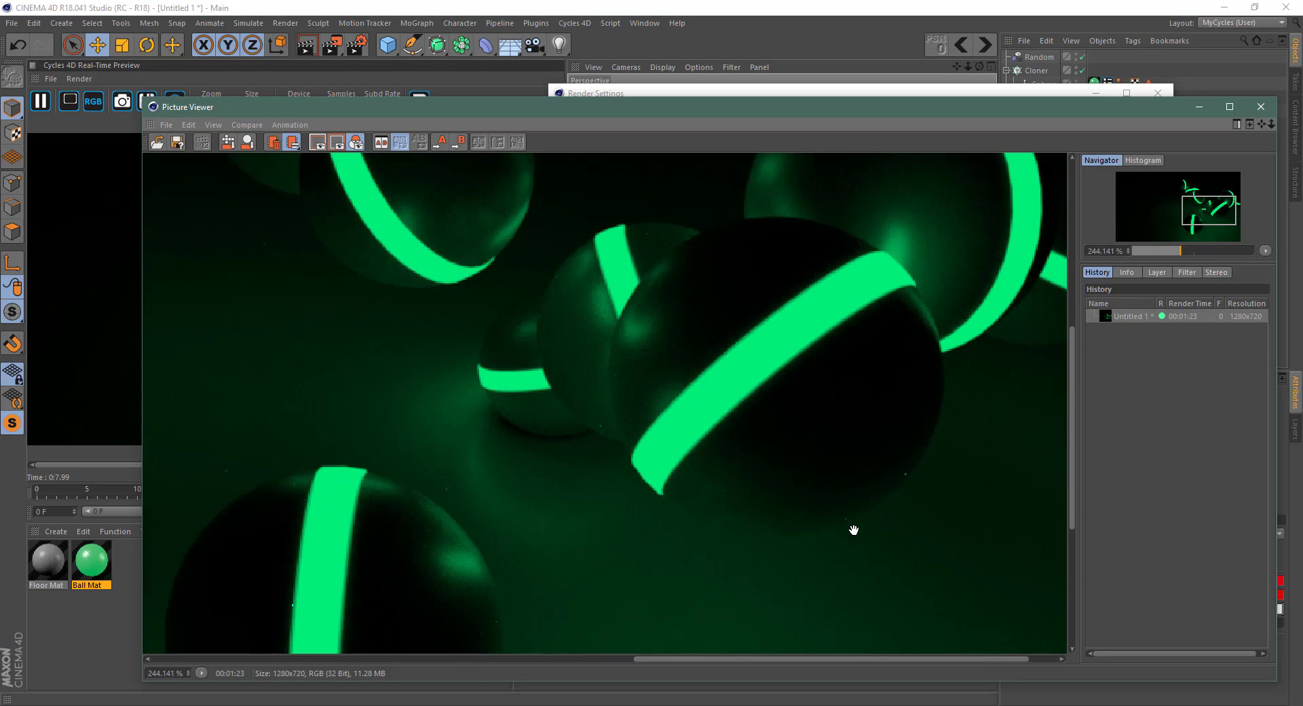
scroll(495, 602, up, 2)
scroll(550, 521, up, 1)
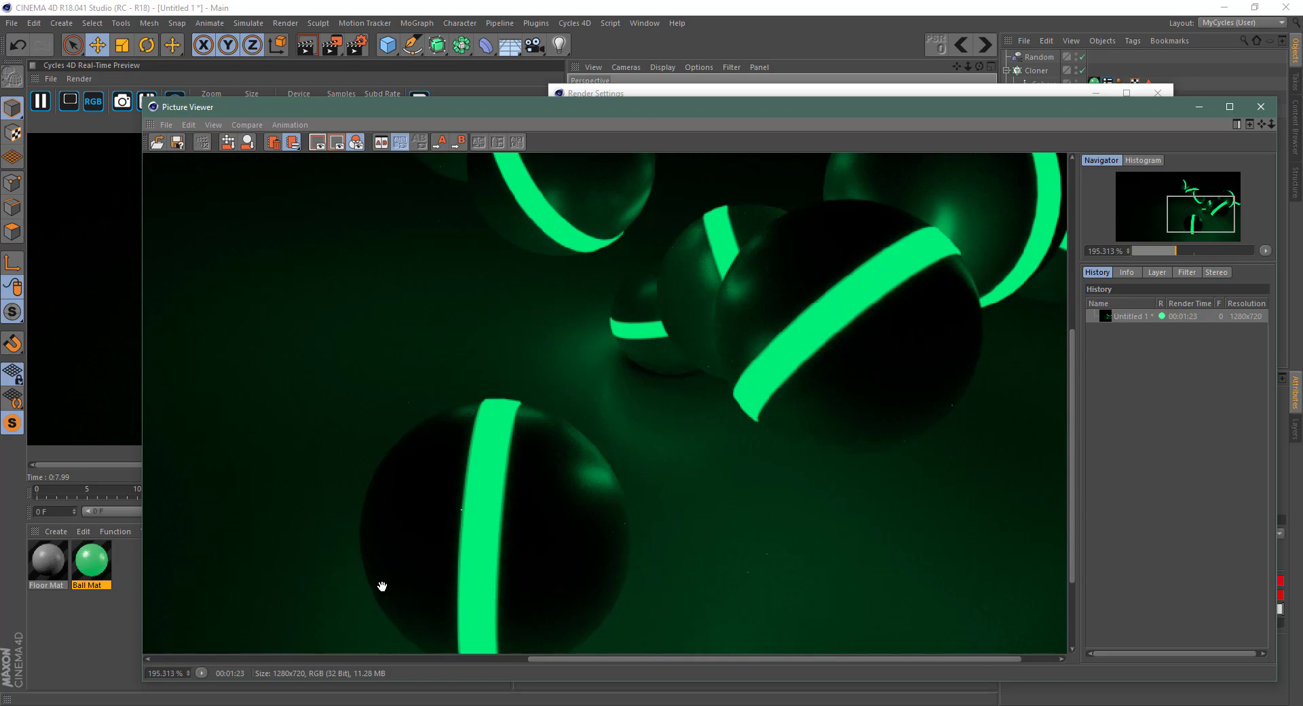
scroll(662, 551, down, 4)
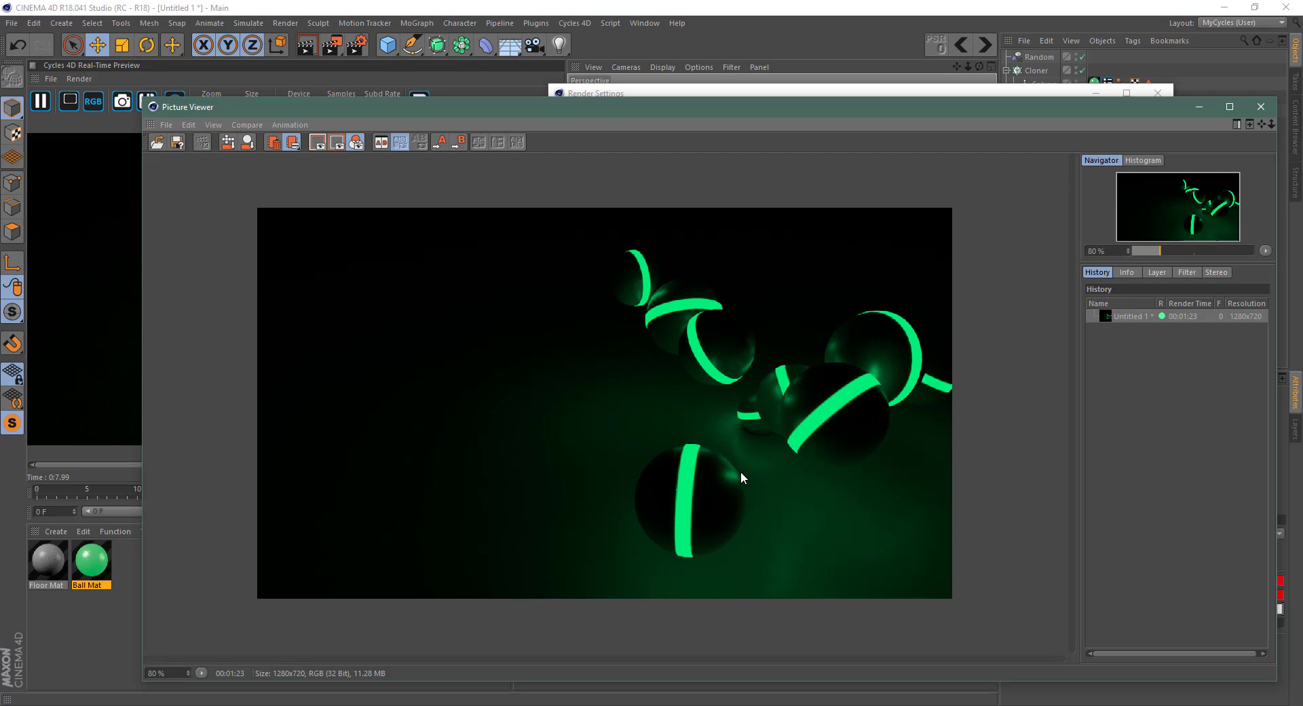
scroll(771, 497, up, 1)
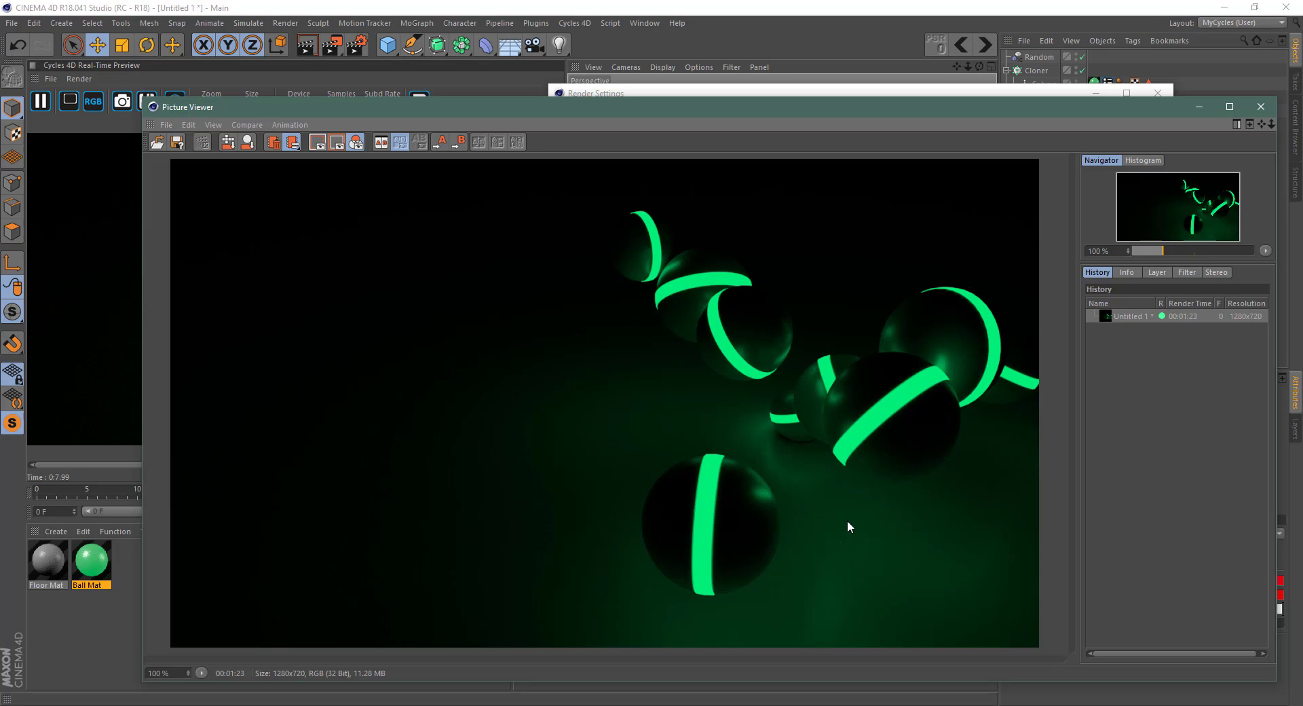
click(1197, 107)
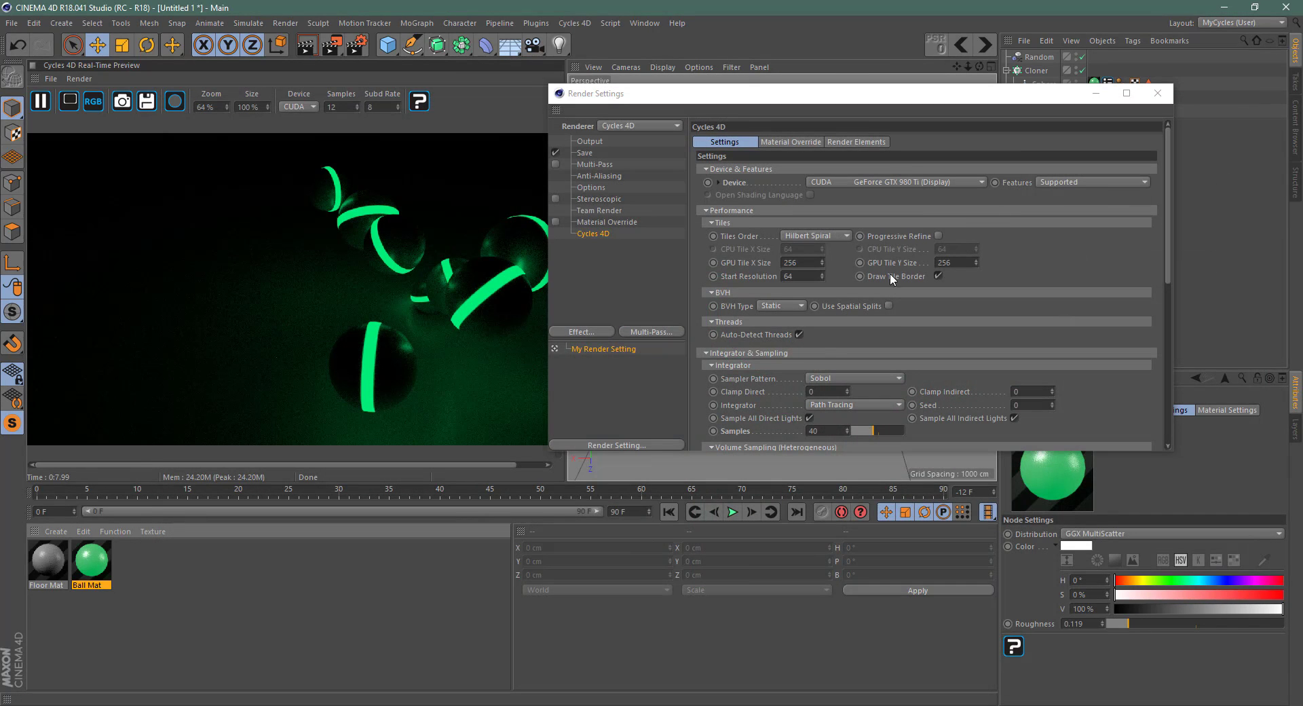
Step: Set both Clamp Direct and Clamp Indirect to 1 in the Cycles 4D integrator settings
click(834, 393)
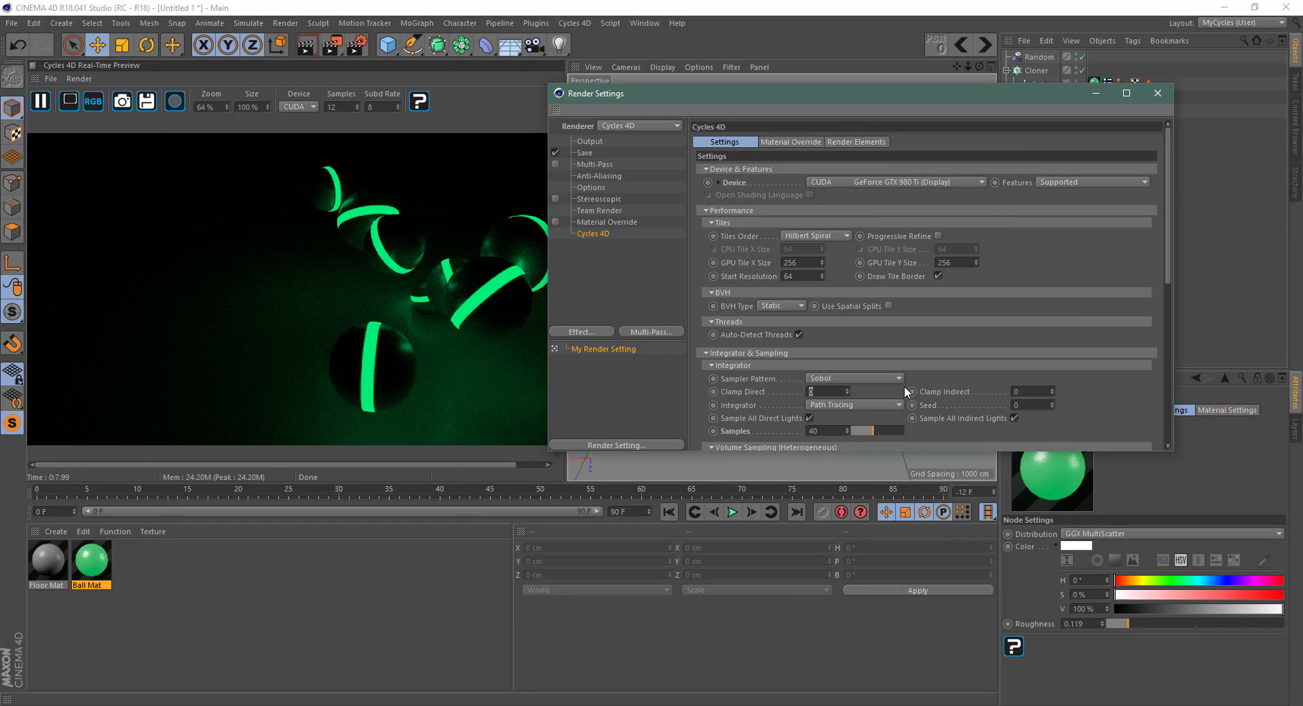
text(1)
click(1029, 391)
text(1)
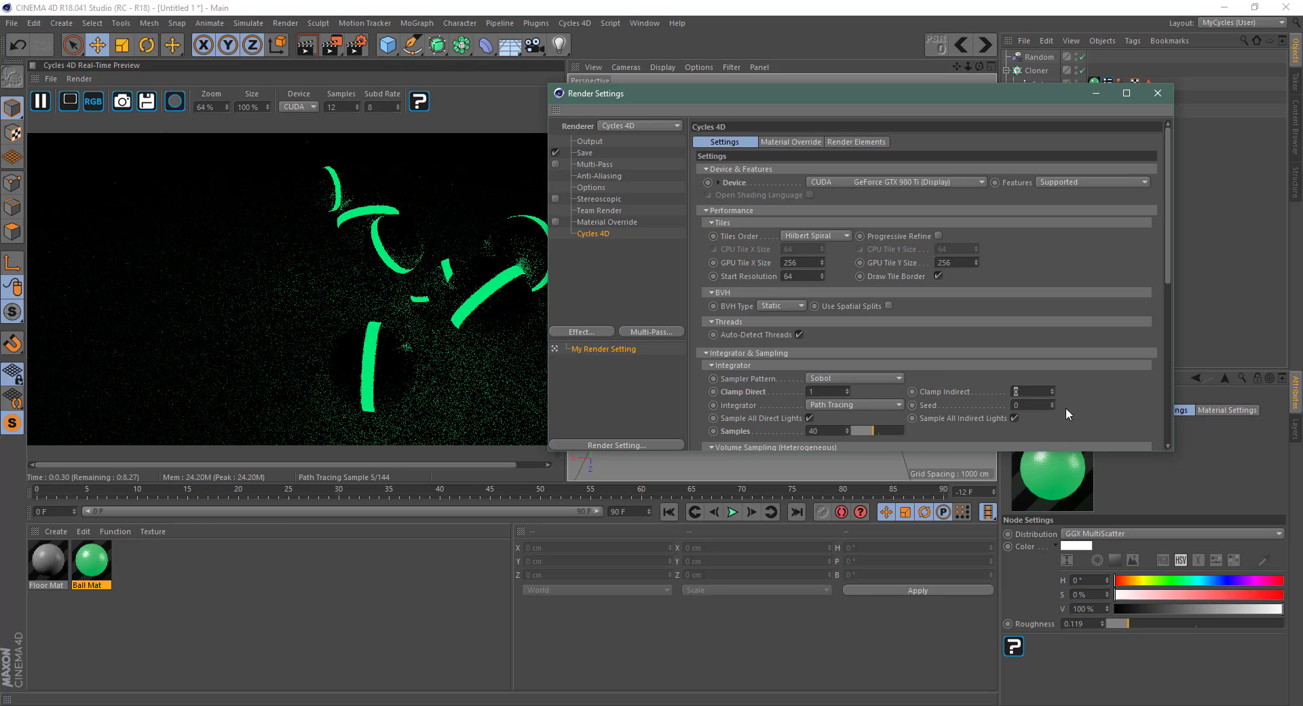
Step: Pause the real-time preview, render the frame to the Picture Viewer again and examine the front ball up close
click(41, 102)
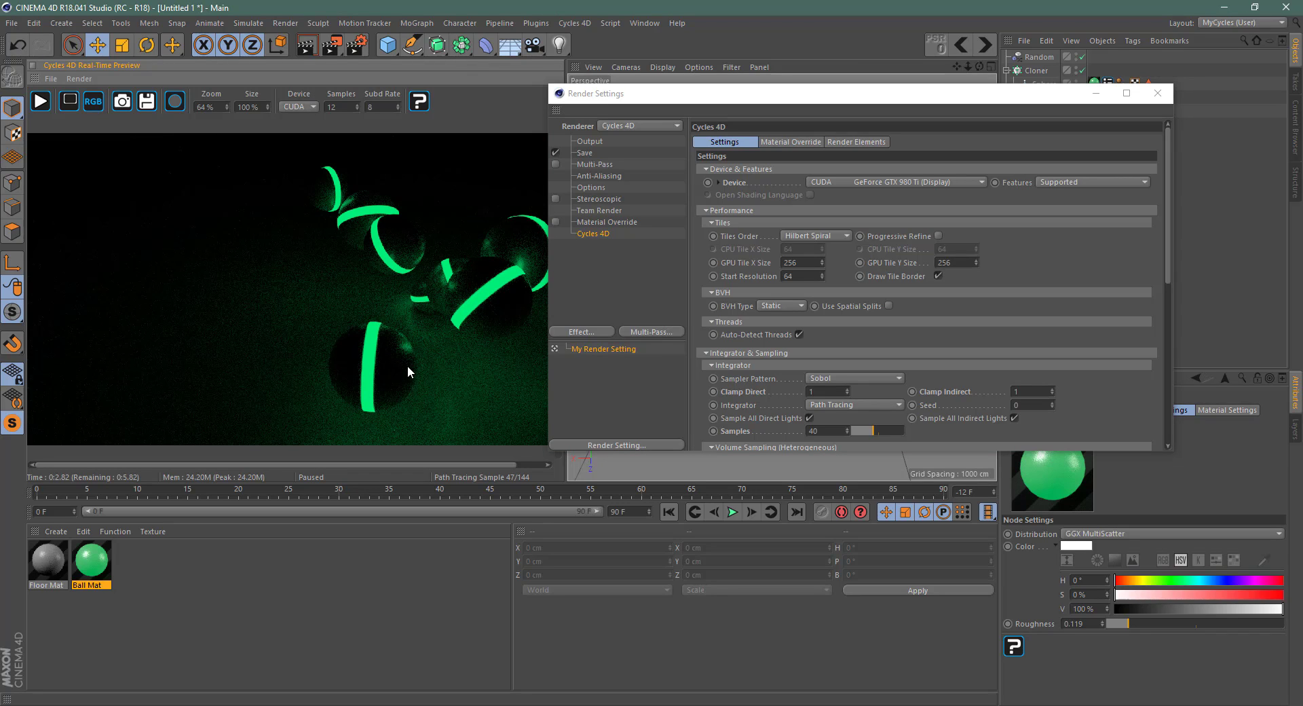
click(332, 47)
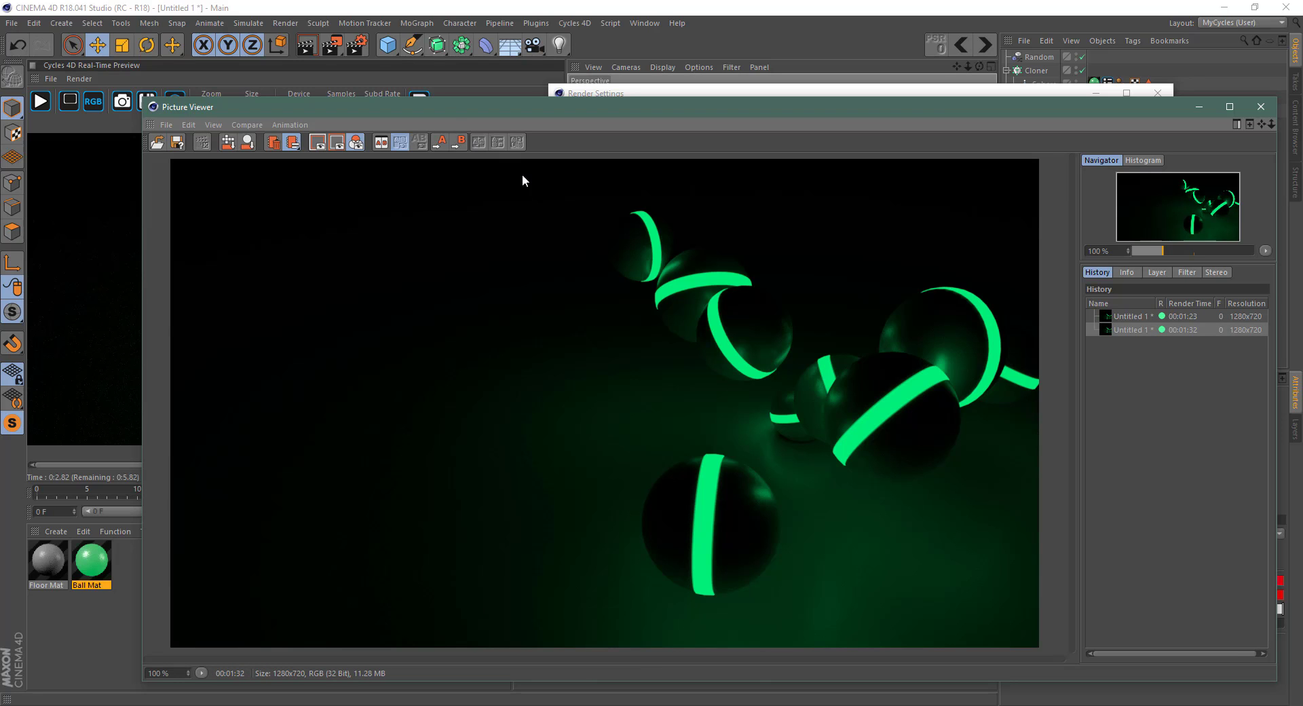
scroll(693, 518, up, 7)
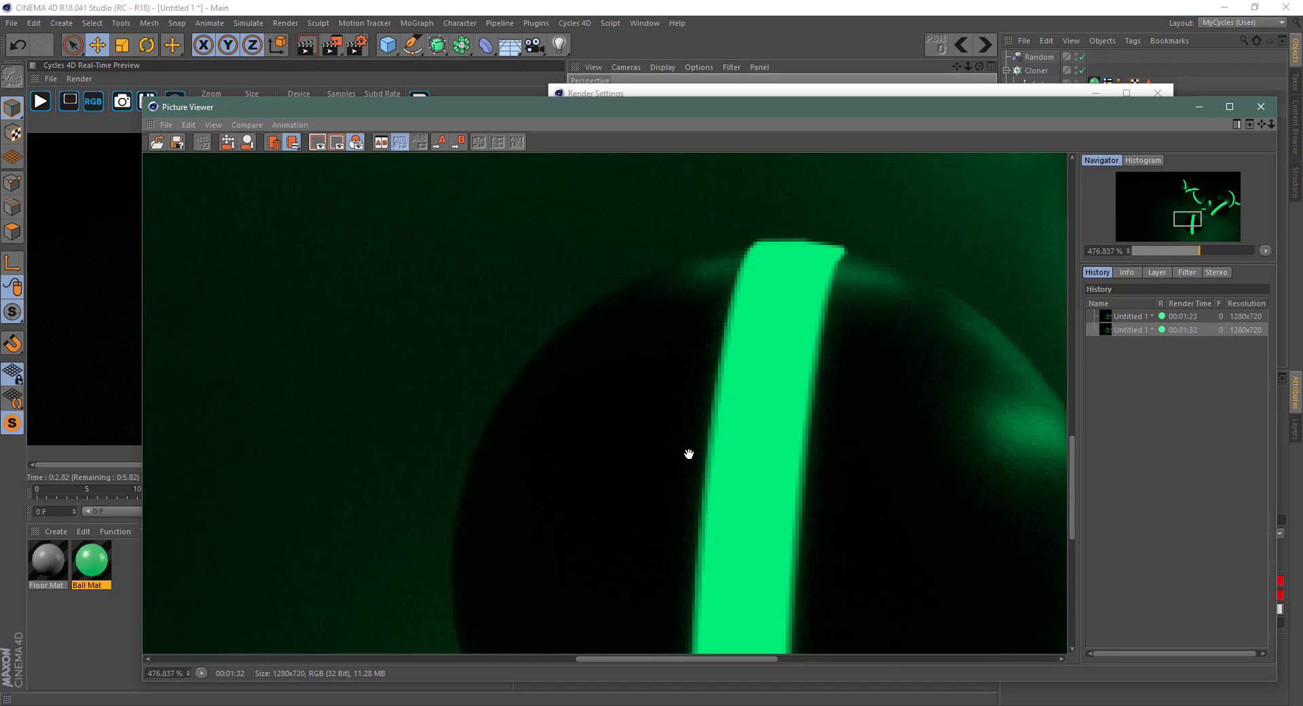
Step: Compare the front ball's noise between the earlier unclamped render and the latest clamped render in the Picture Viewer history
scroll(679, 471, down, 3)
scroll(761, 527, up, 1)
drag(808, 511, 833, 428)
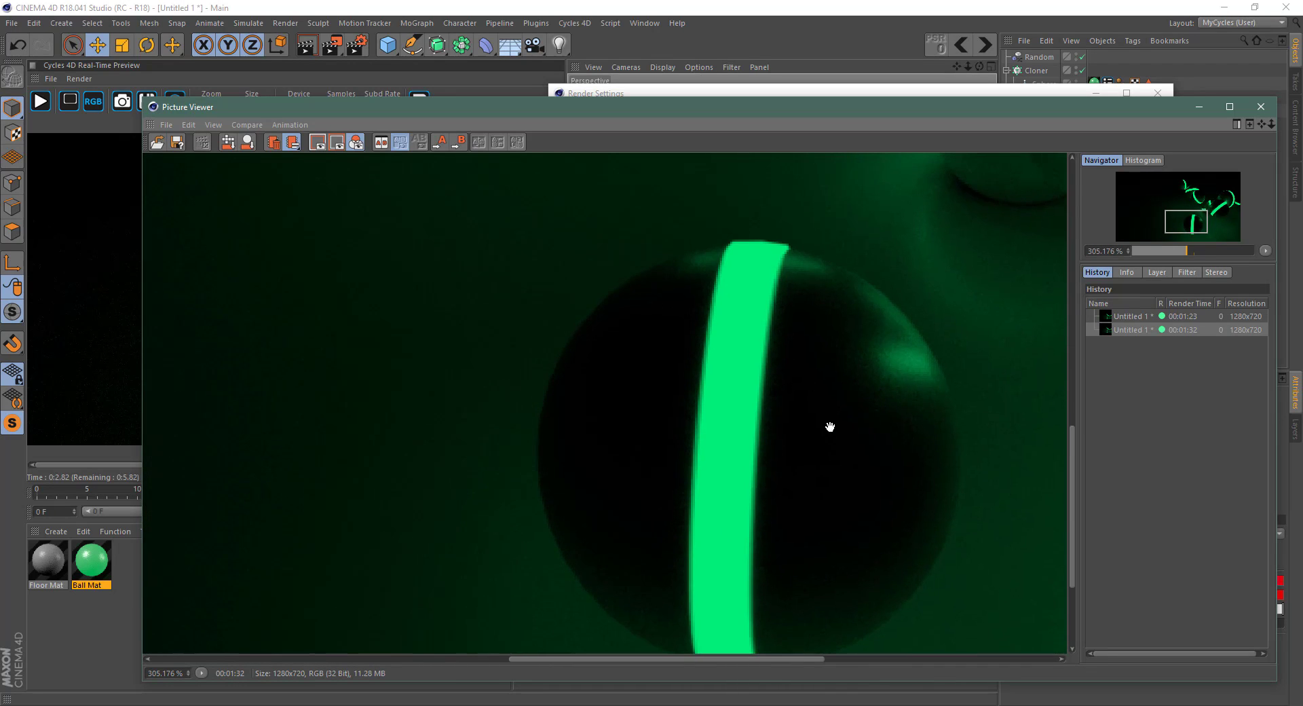
click(1110, 319)
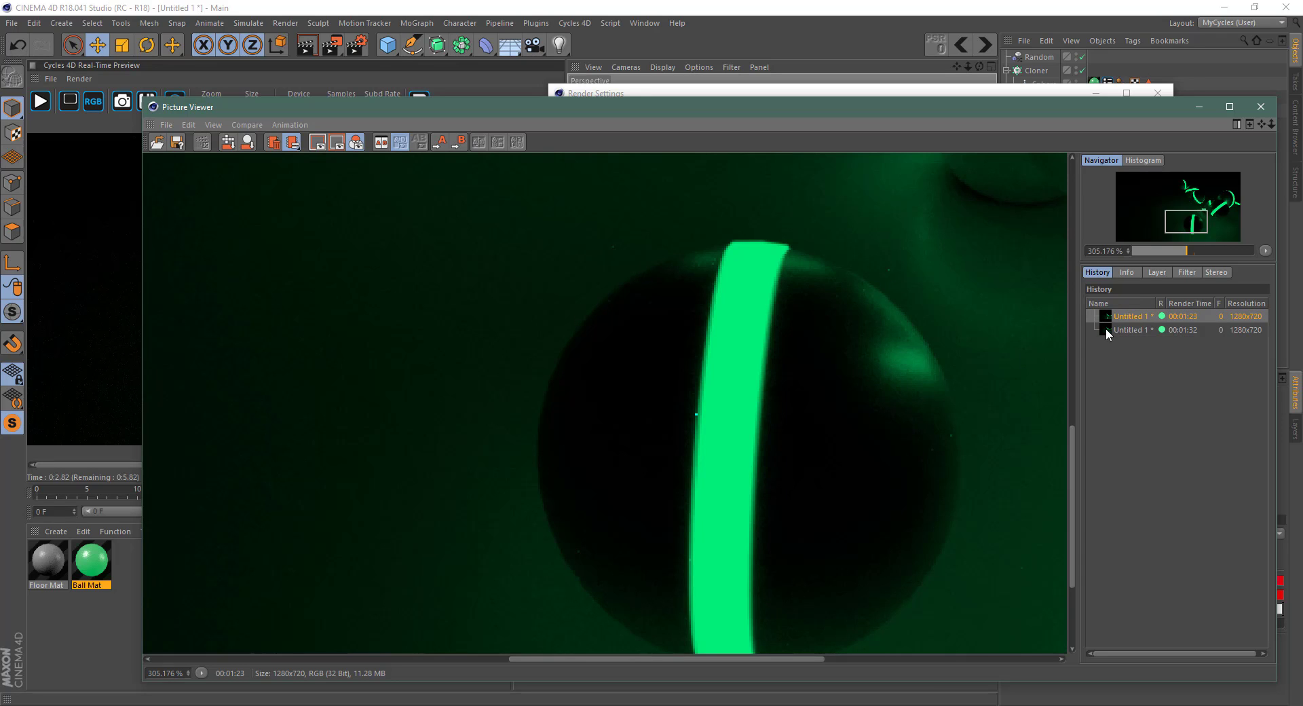
click(1106, 329)
Step: Examine the full frame of the latest clamped render, checking the glowing bands, ball reflections and floor for remaining noise
scroll(698, 447, down, 4)
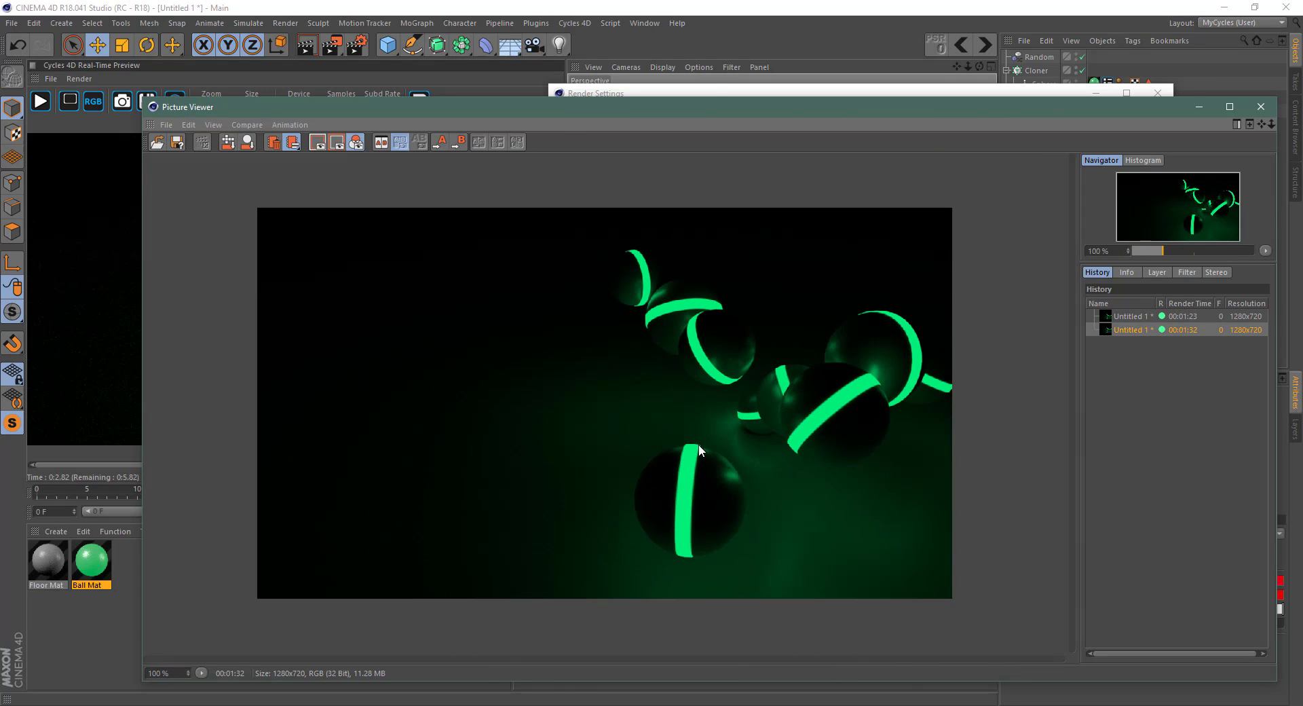
scroll(723, 452, up, 1)
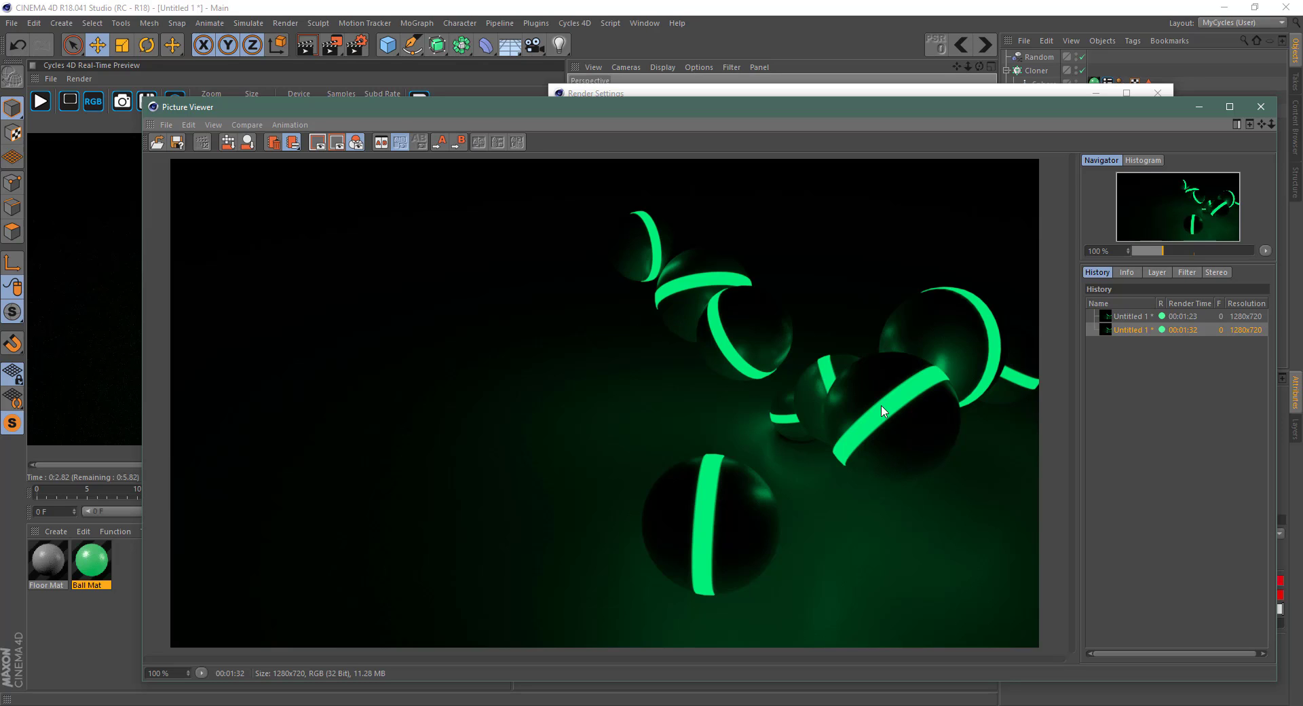
scroll(747, 393, down, 2)
scroll(685, 417, up, 3)
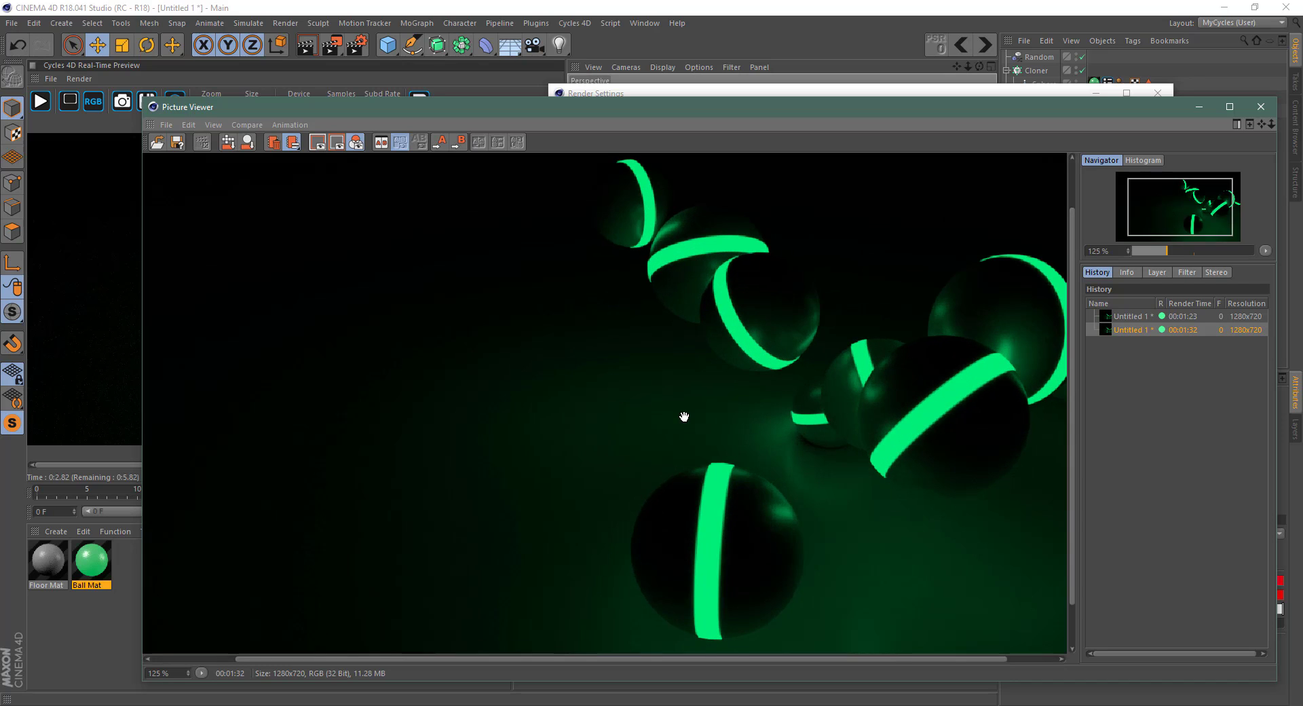
scroll(685, 414, down, 1)
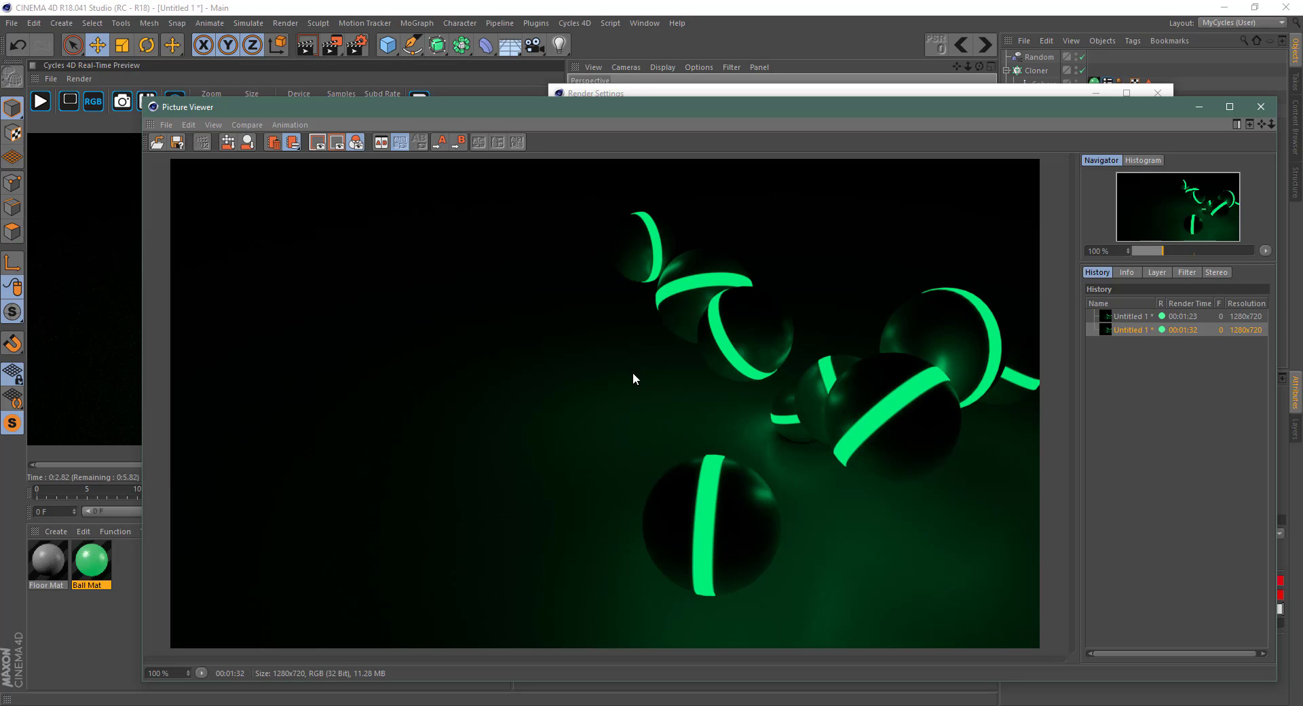
scroll(618, 395, down, 1)
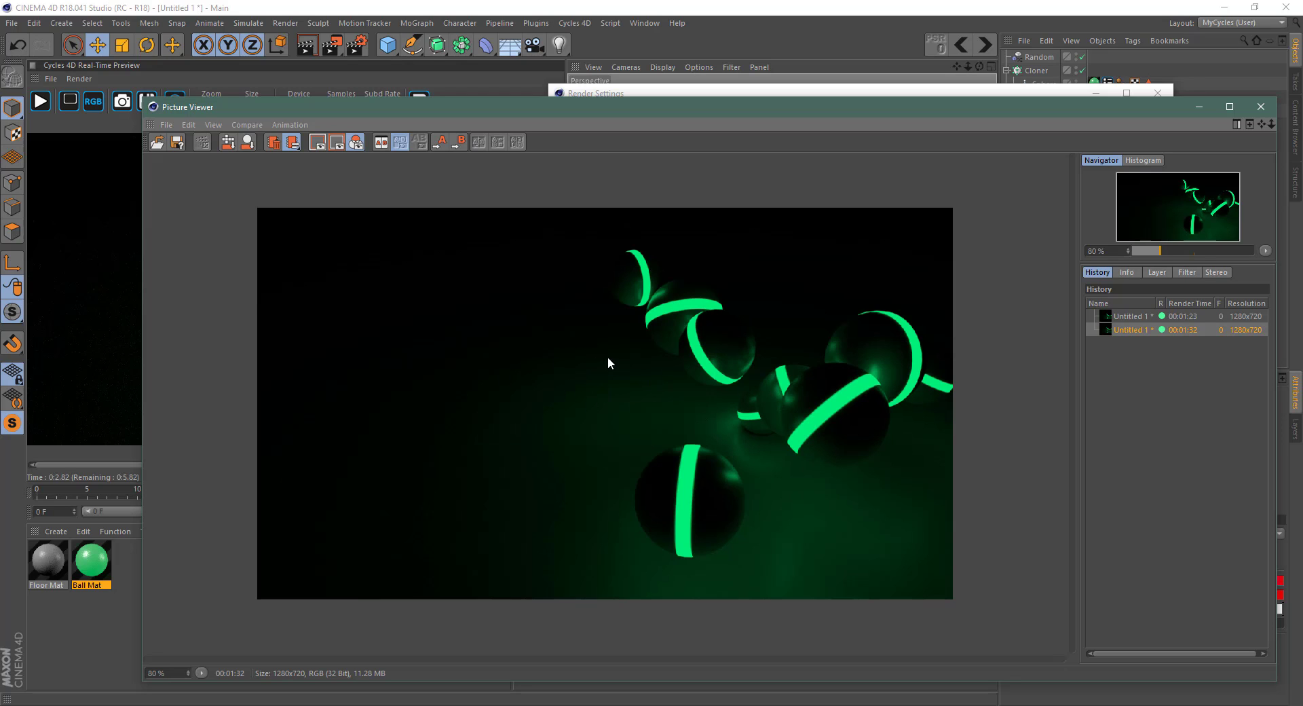
scroll(608, 358, up, 1)
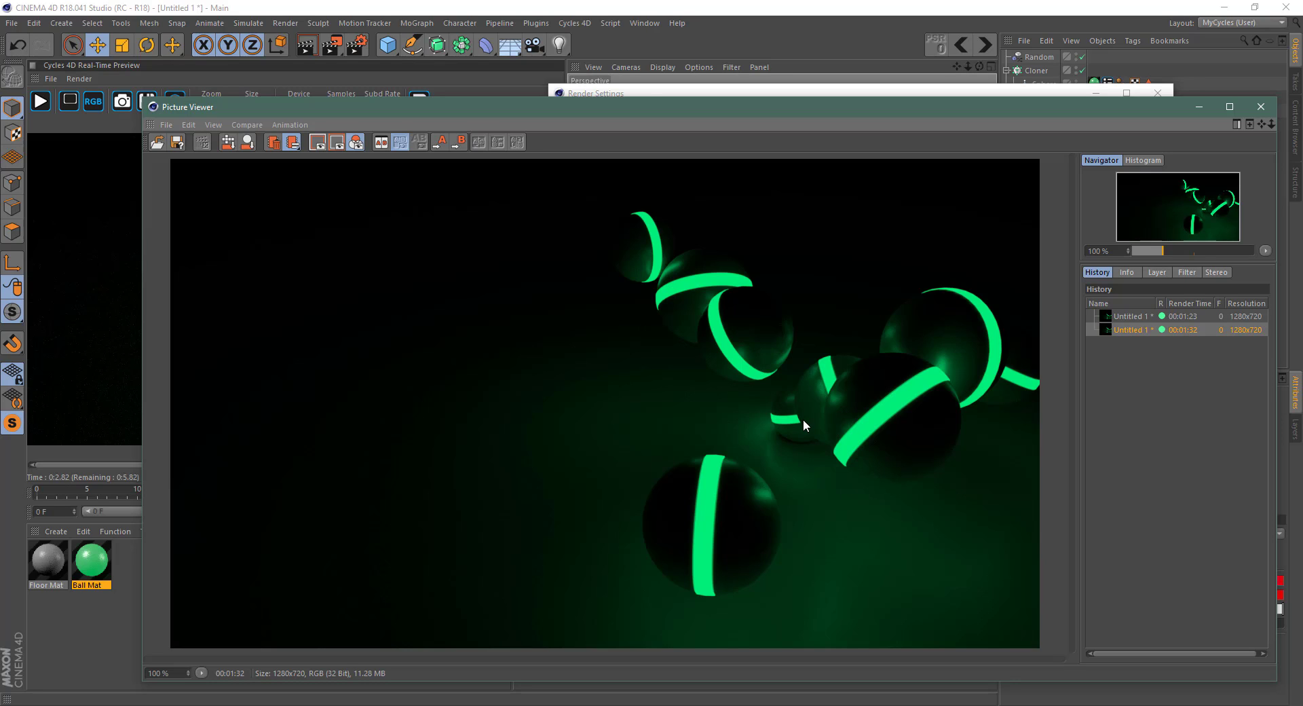
scroll(687, 426, down, 1)
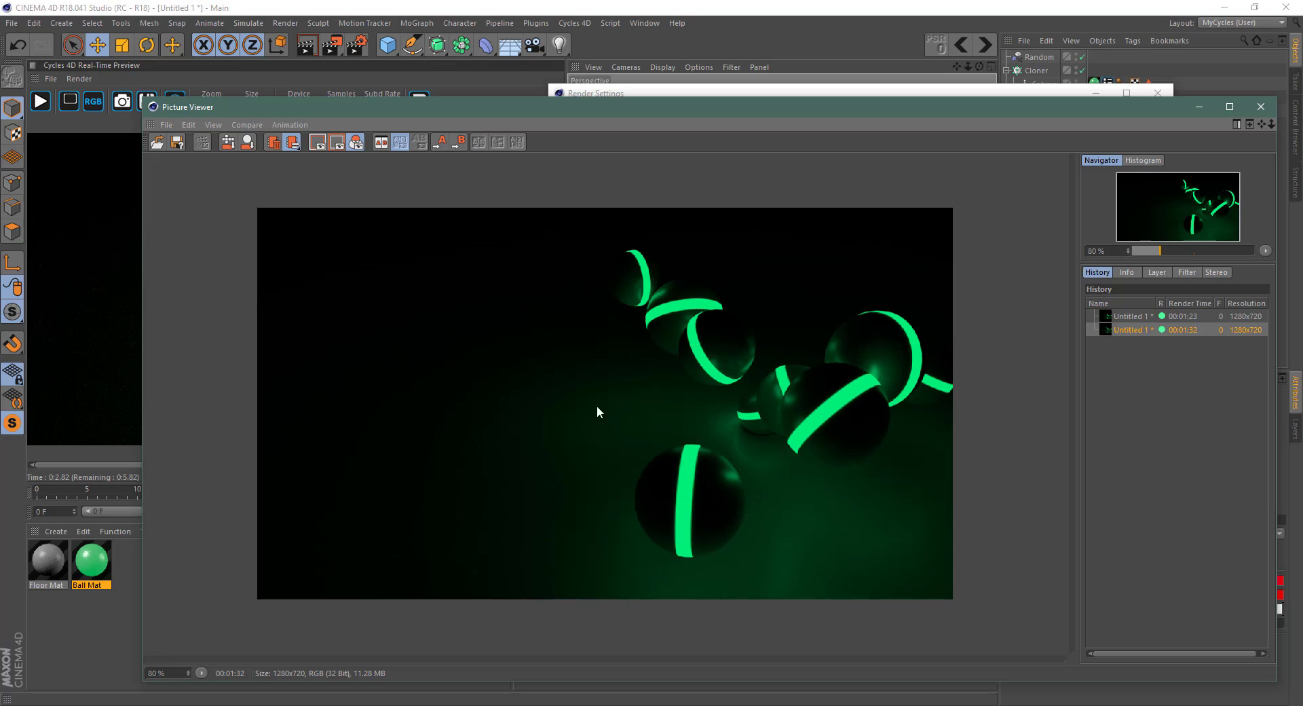